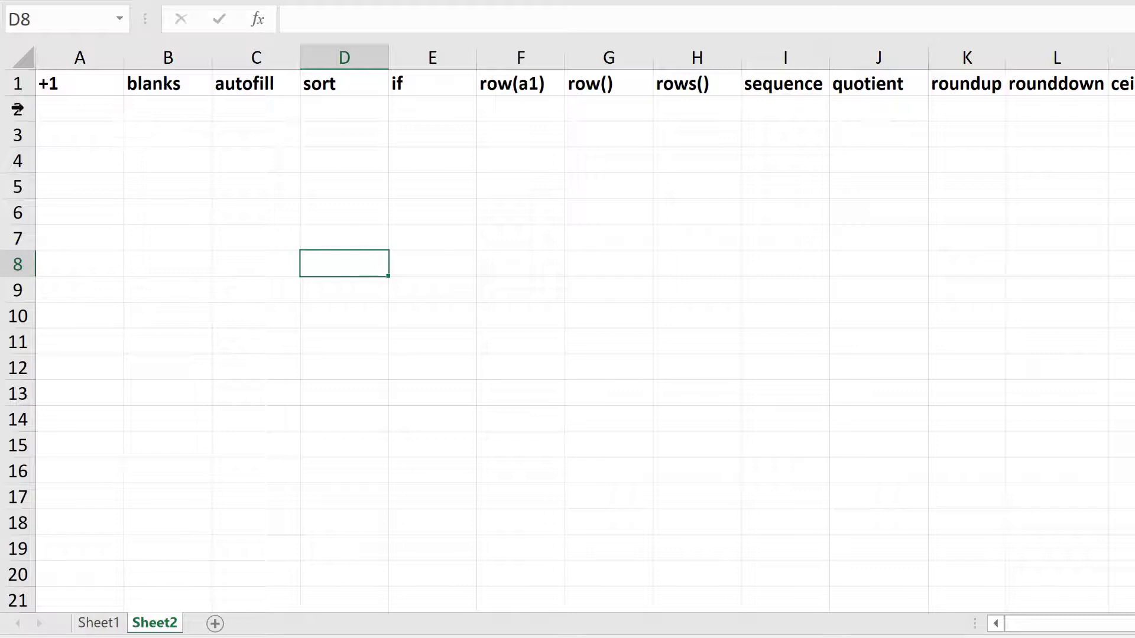
Enter the number 1 in each of the cells A2, A3 and A4 under the +1 heading.
click(71, 112)
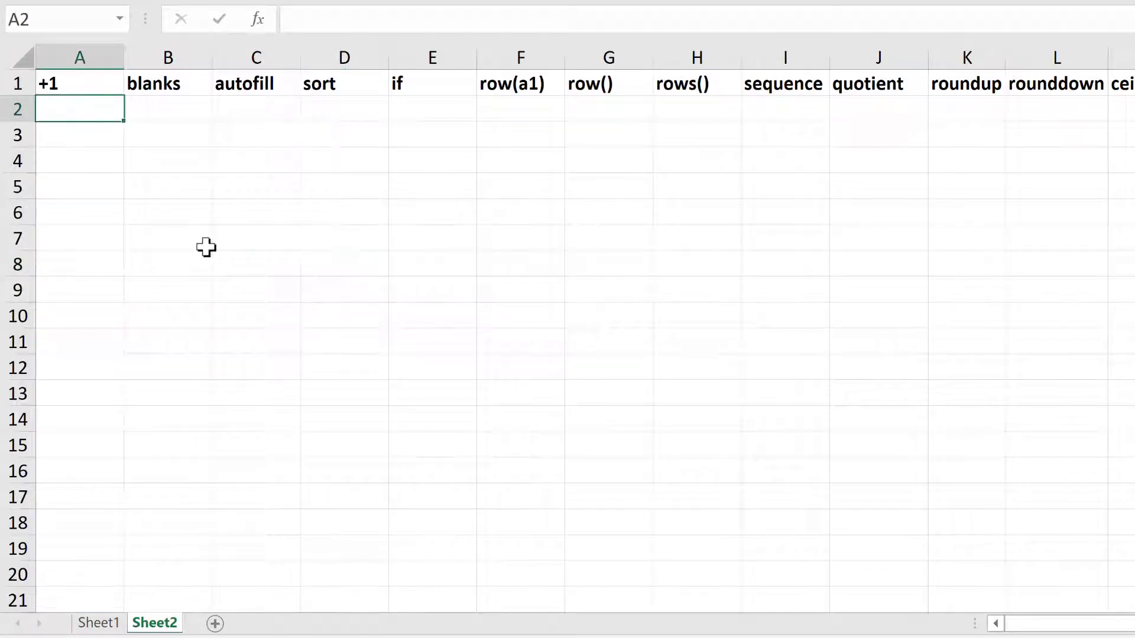
text(1)
key(Return)
text(1)
key(Return)
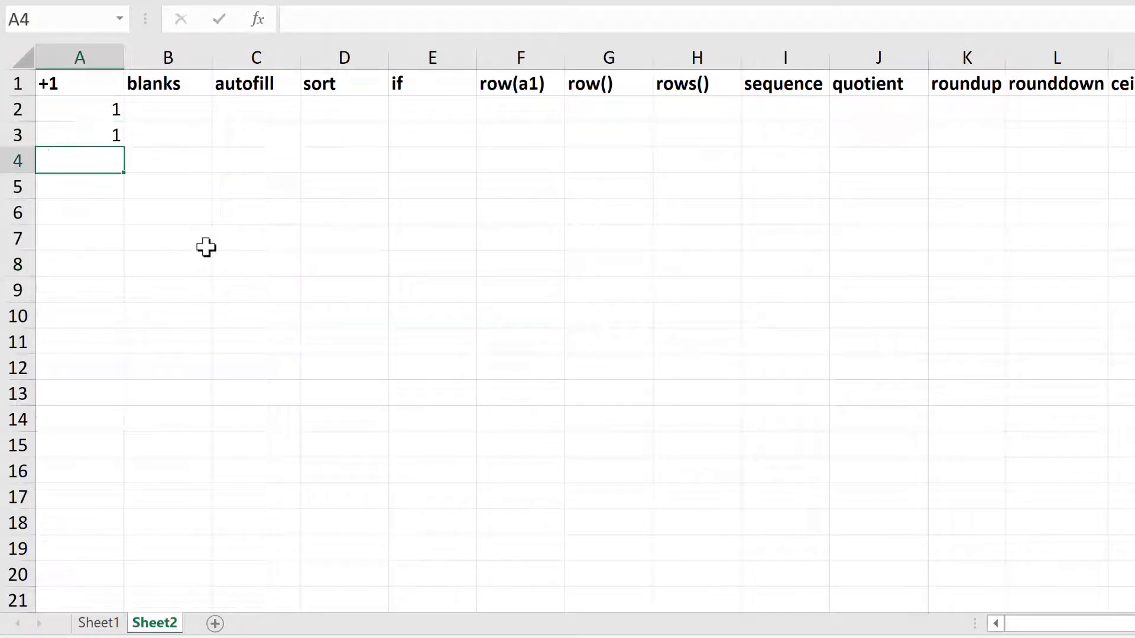
key(Return)
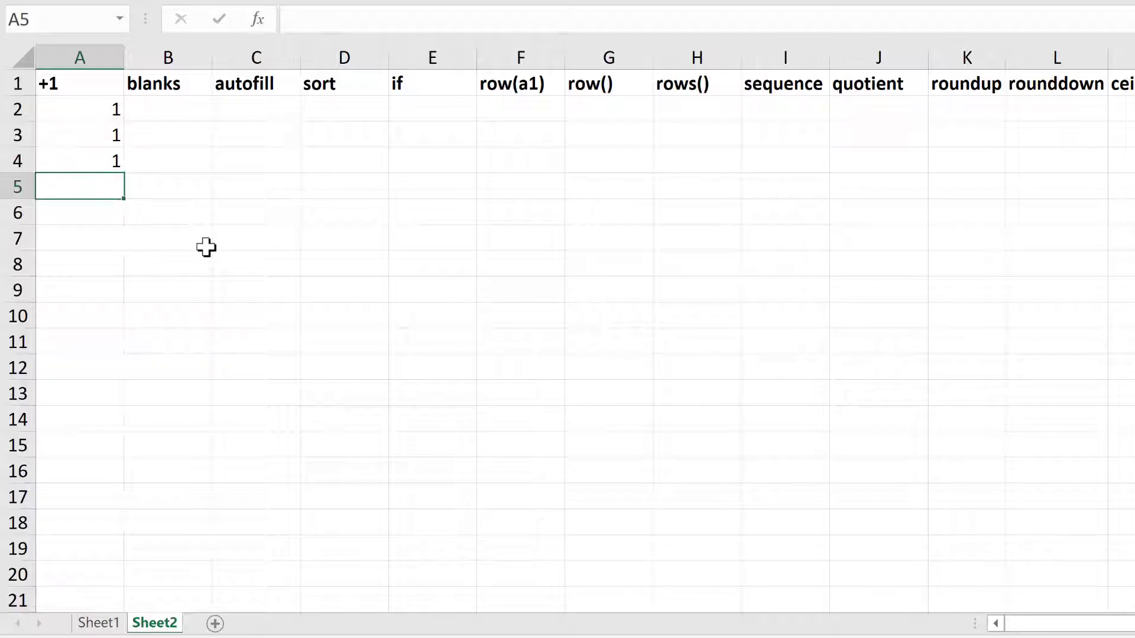
Enter the formula =A2+1 in cell A5 and fill it down to A16.
text(=)
click(114, 114)
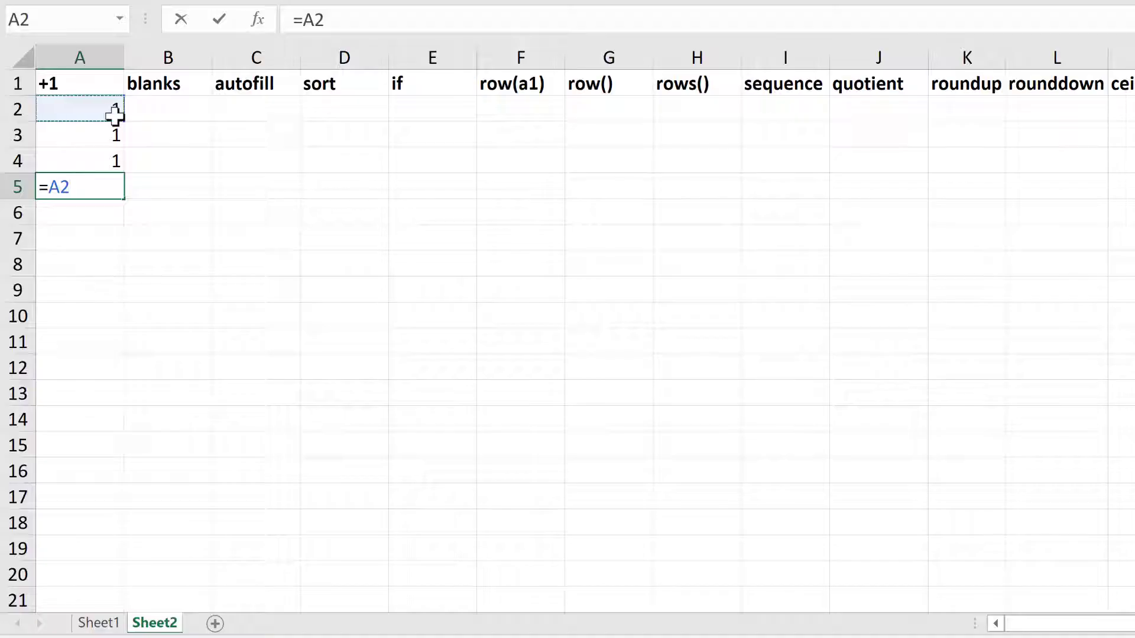
text(+1)
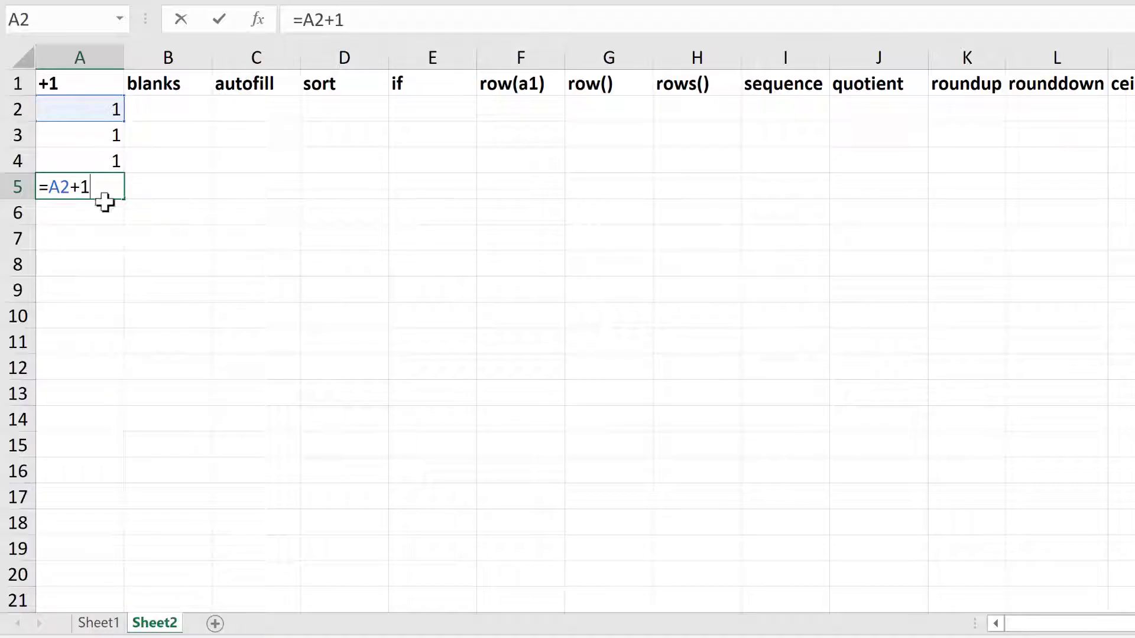
key(Return)
click(84, 189)
drag(133, 353, 107, 476)
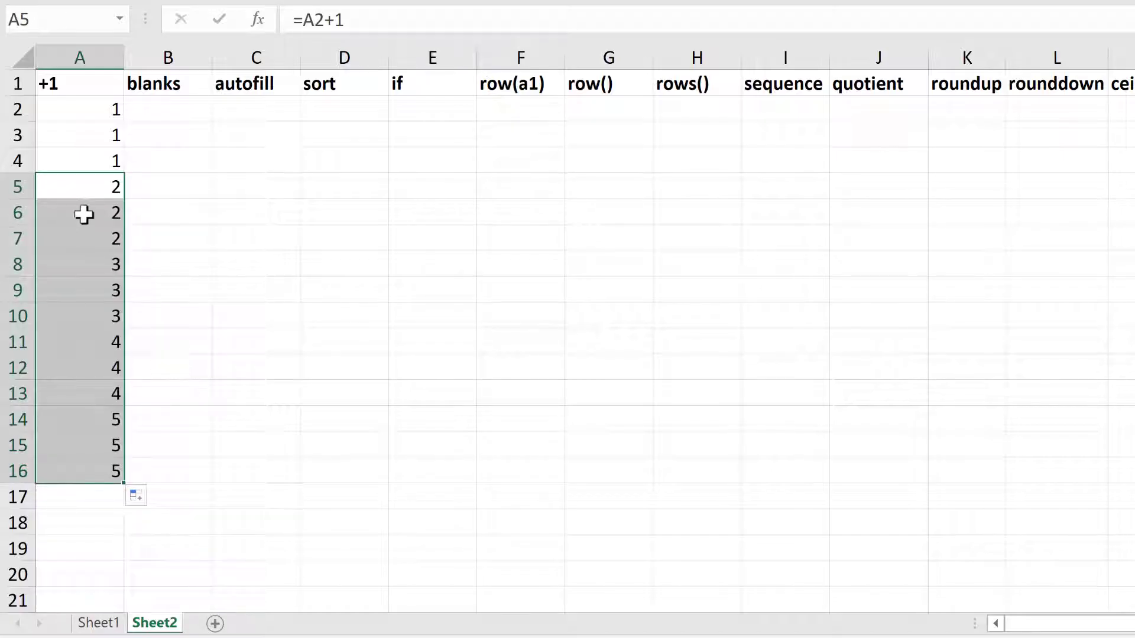
Inspect the filled formulas in A7 and A8 to see which cells they reference.
click(94, 237)
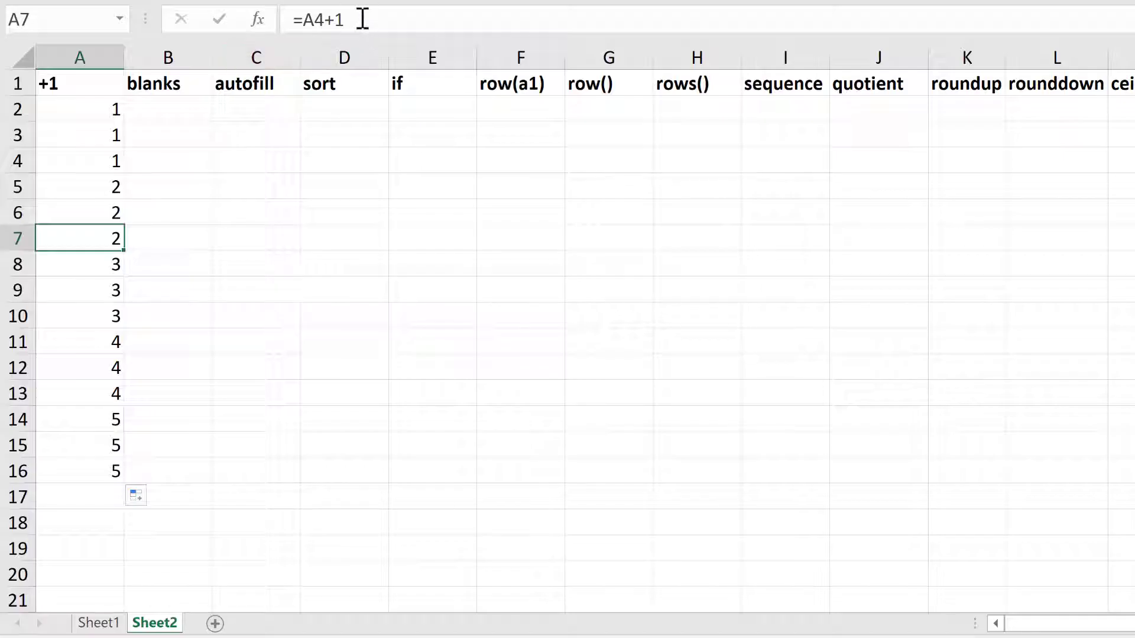
click(361, 20)
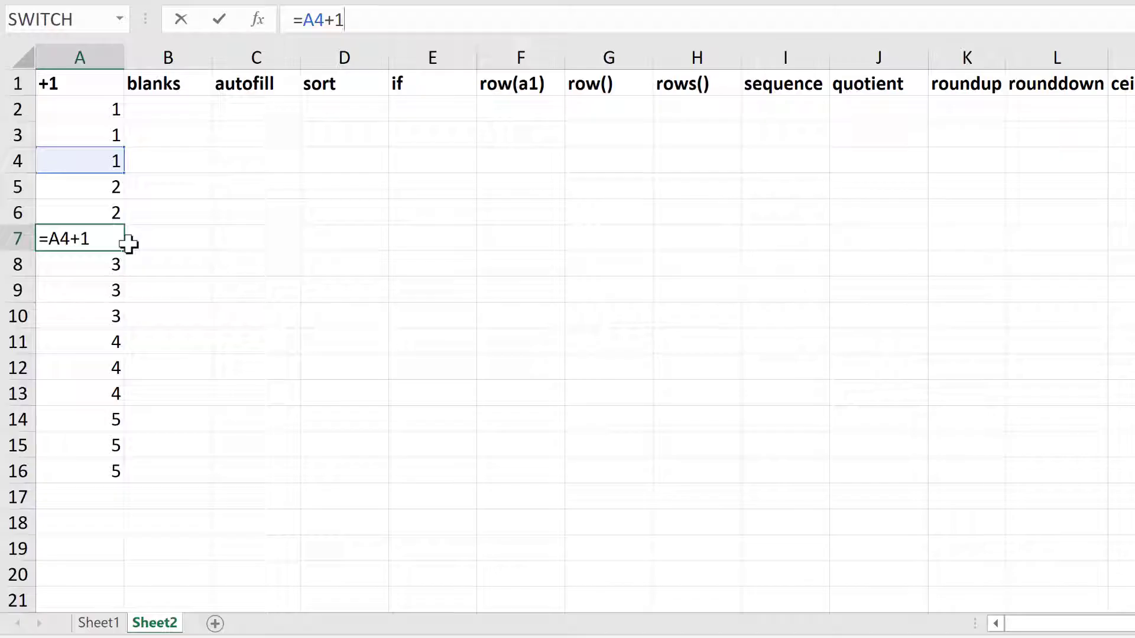
key(Return)
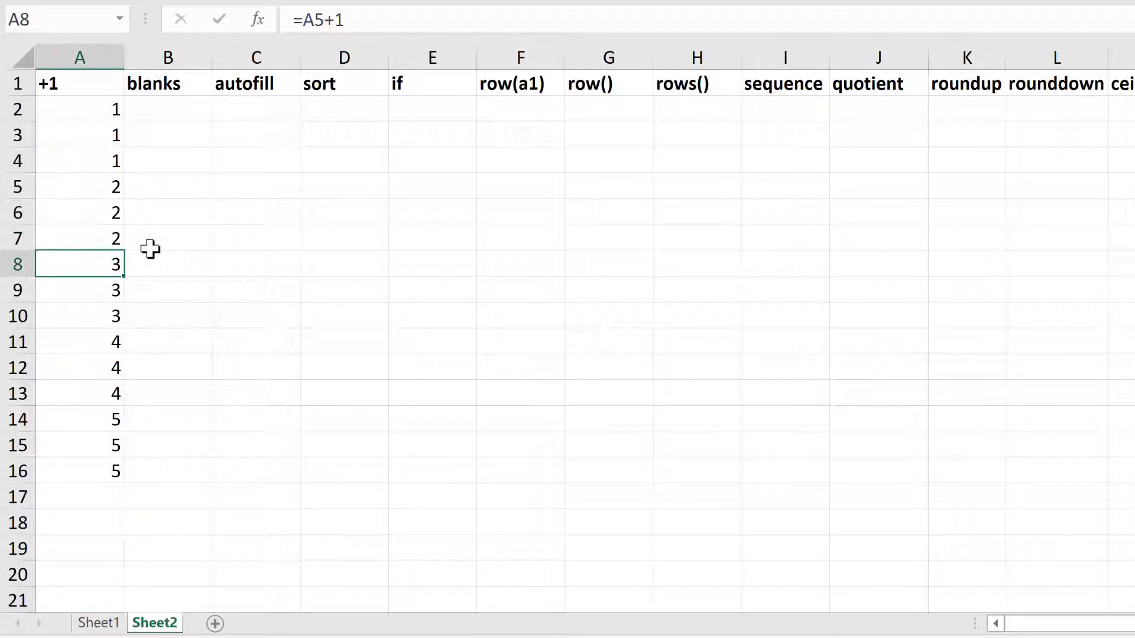
key(F2)
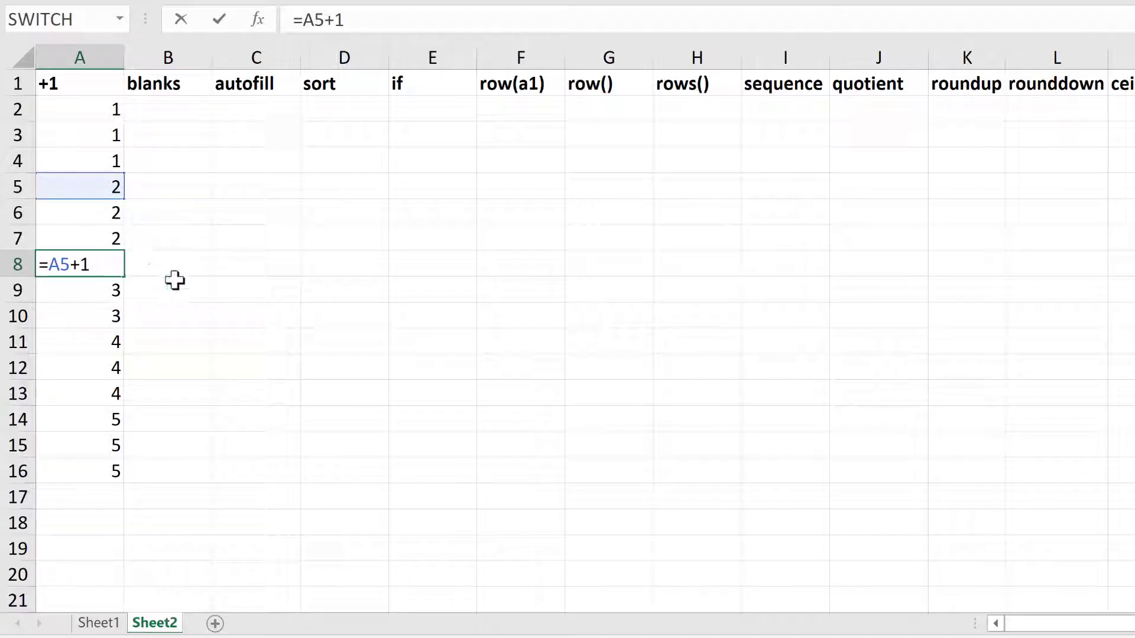
key(Return)
Enter 1 in B2 and 2 in B5, and autofill the B2:B7 pattern with its blank cells down to B16.
click(185, 114)
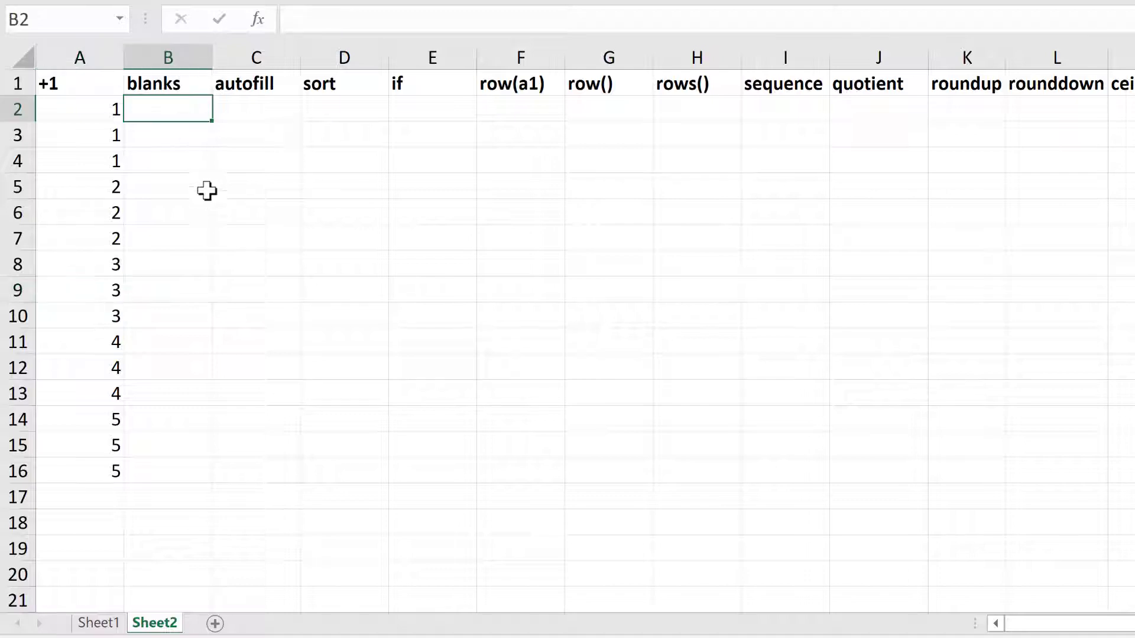
text(1)
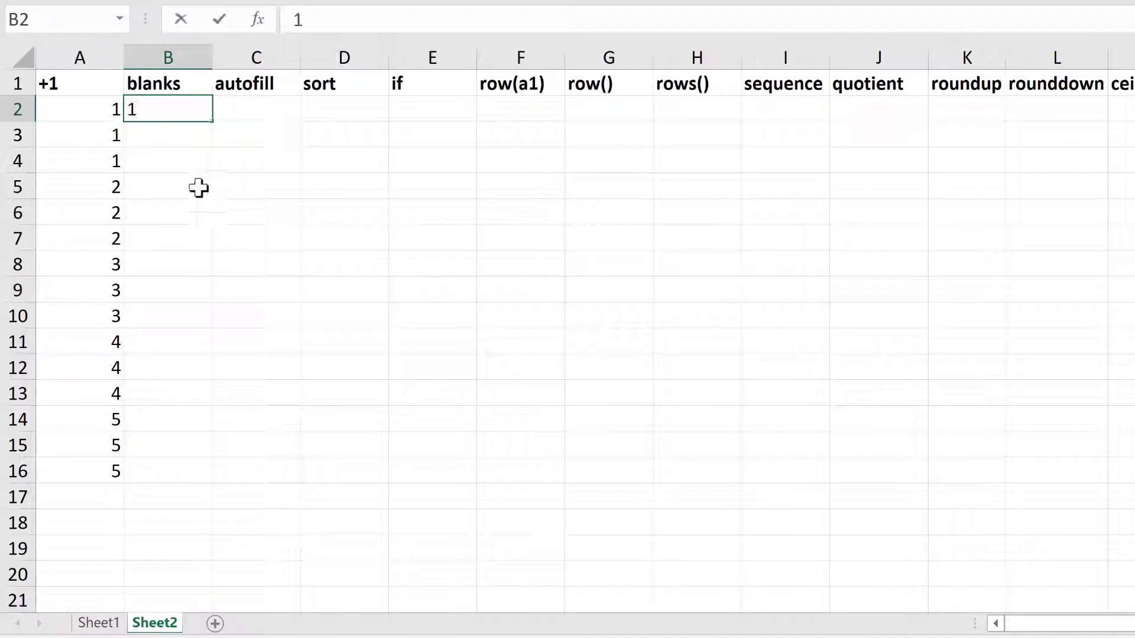
key(Return)
click(189, 188)
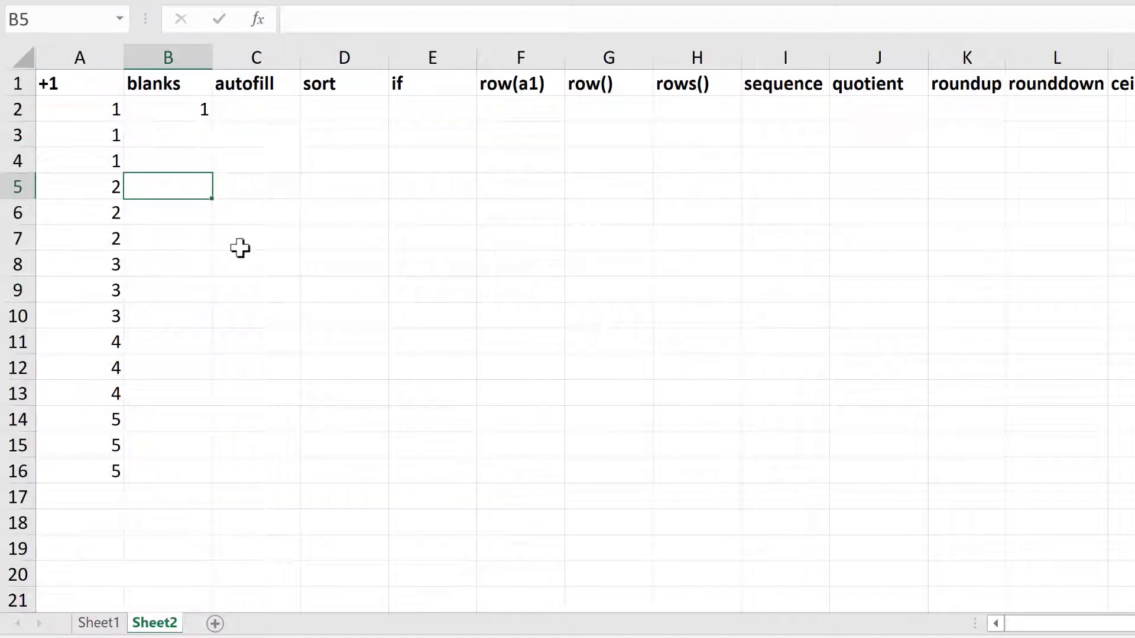
text(2)
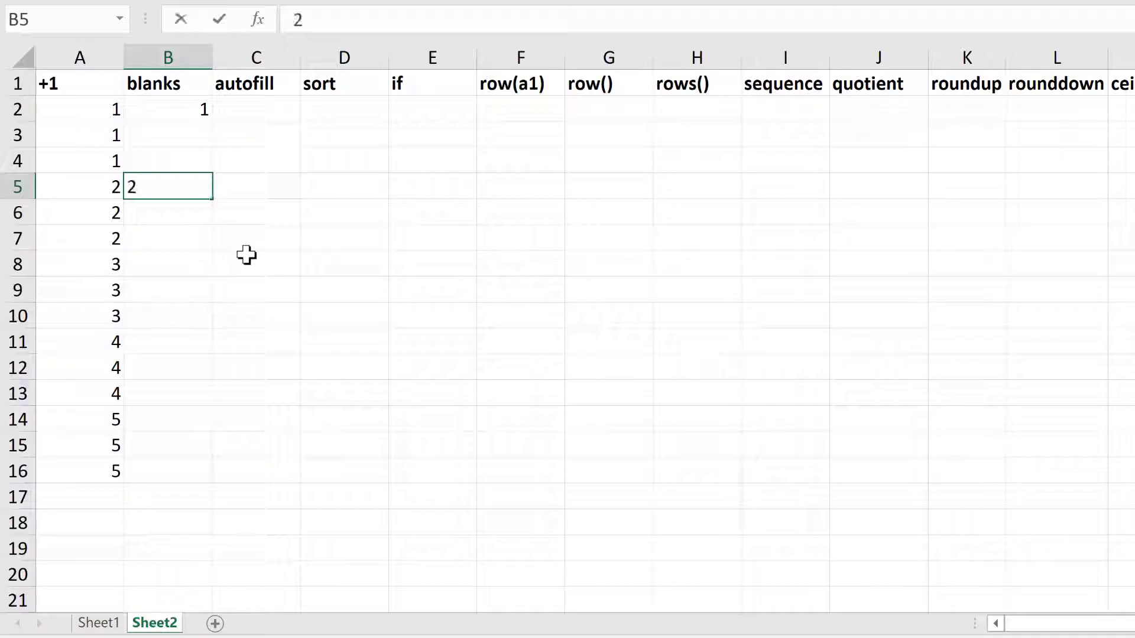
key(Return)
drag(178, 109, 185, 235)
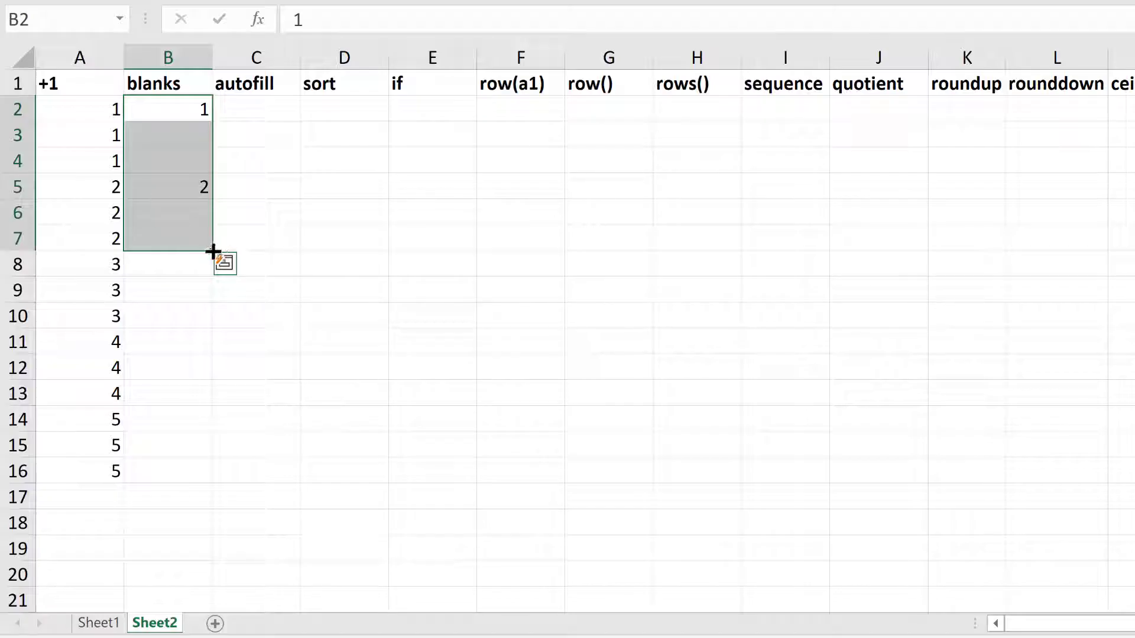
drag(213, 251, 183, 482)
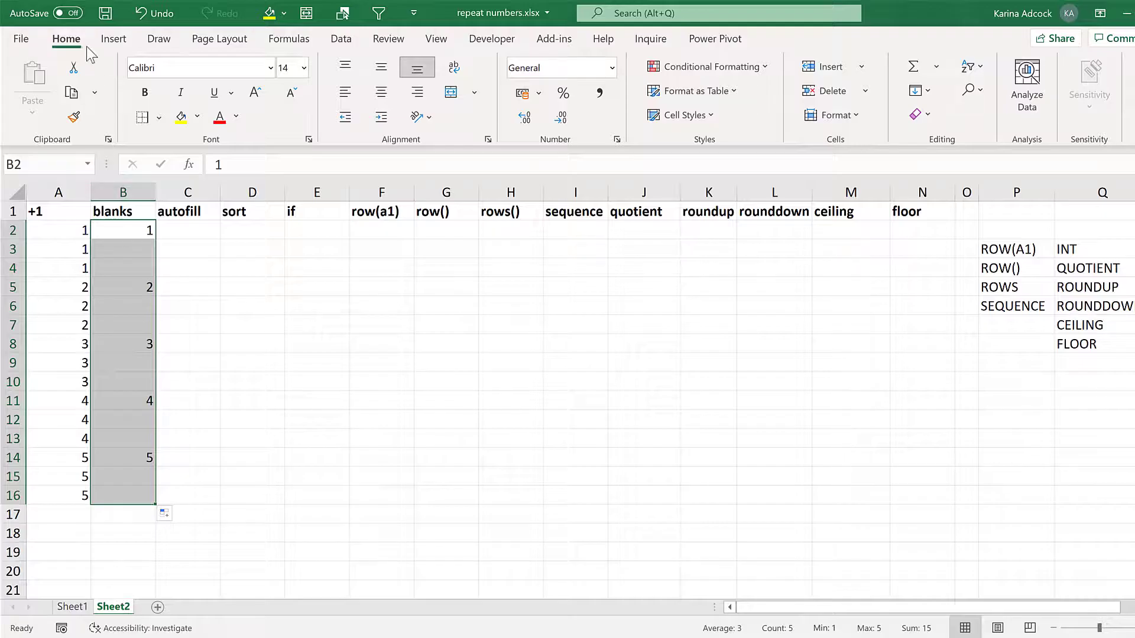
Select only the blank cells within B2:B16 using Go To Special and fill them all with the formula =B2, relative to B3.
click(984, 91)
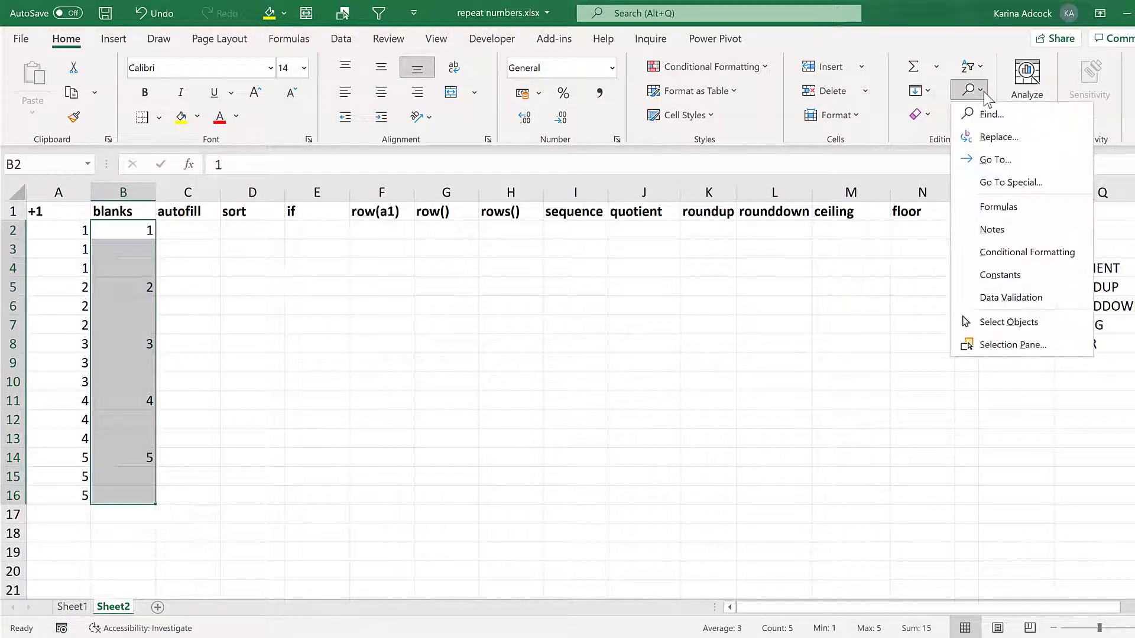
click(1010, 182)
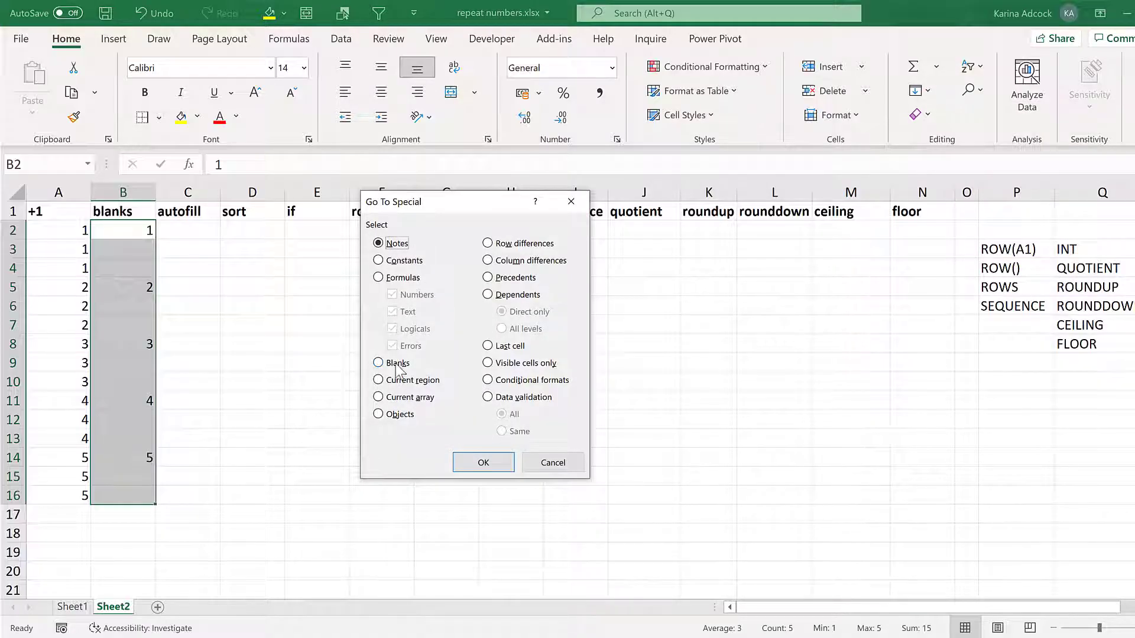
click(467, 465)
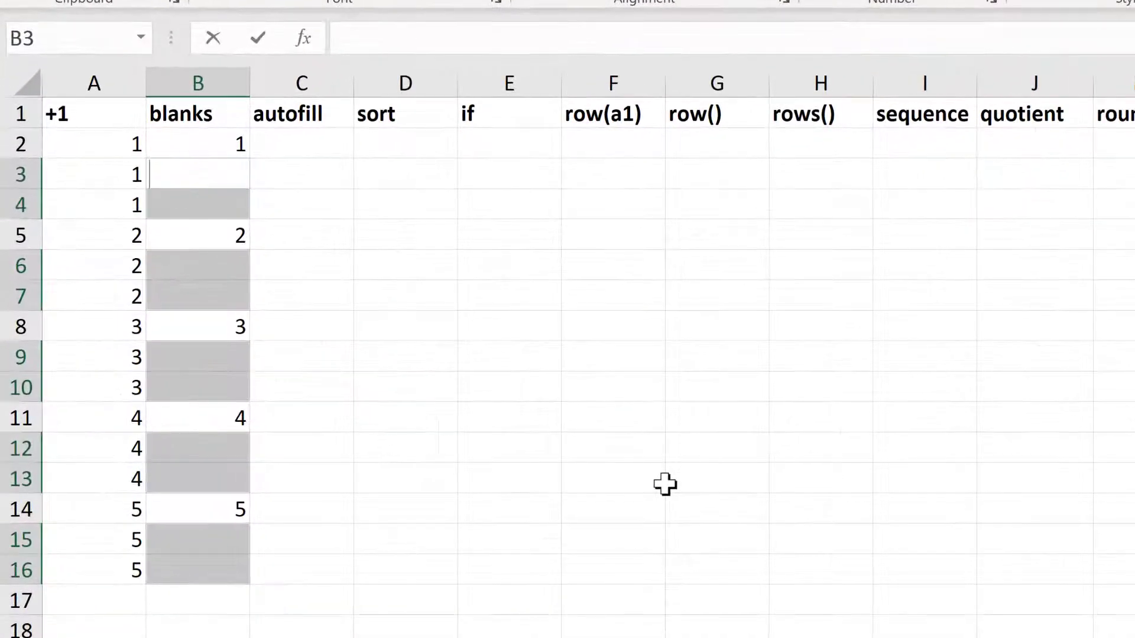
text(=)
click(228, 143)
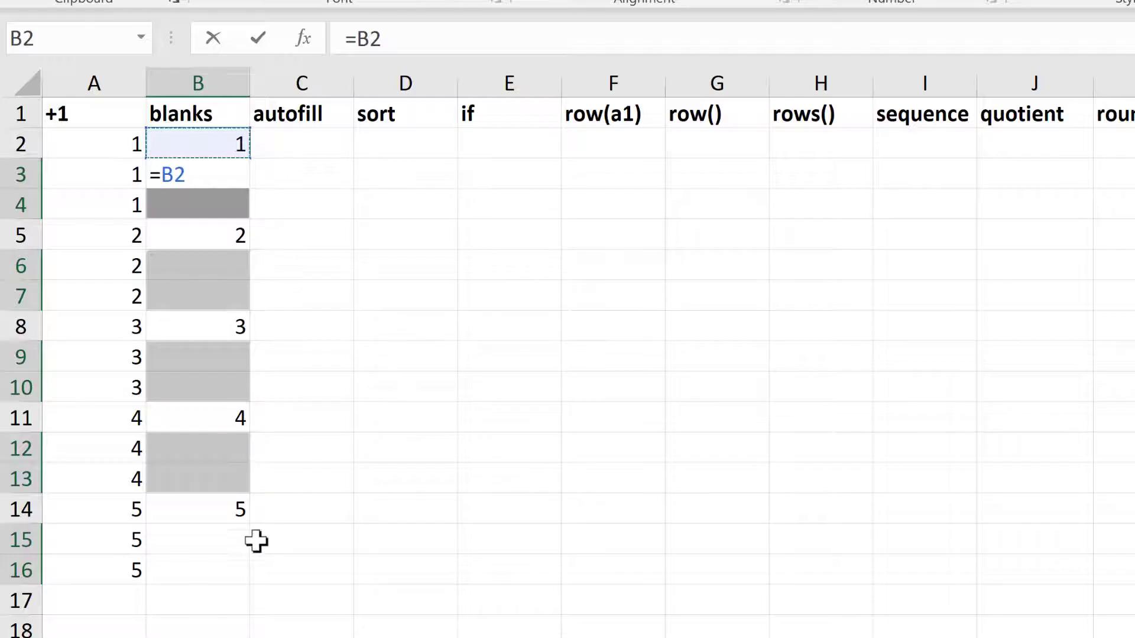
key(ctrl+Return)
Examine the cells of the blanks column, including the references in B9 and B10, to distinguish constants from formulas.
click(308, 224)
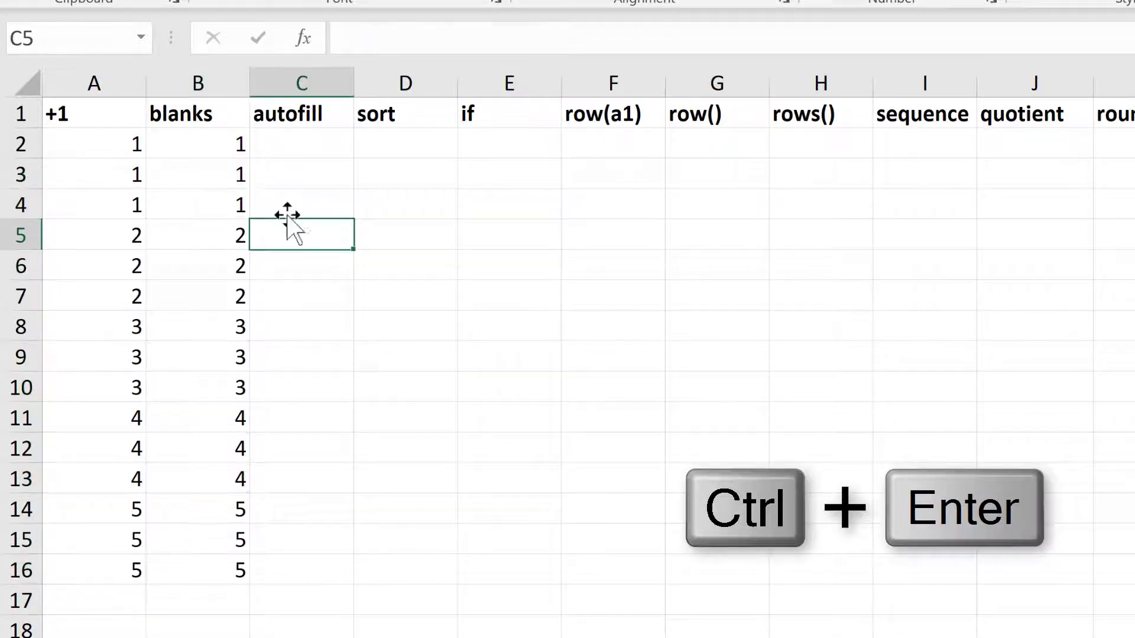
click(188, 146)
click(223, 241)
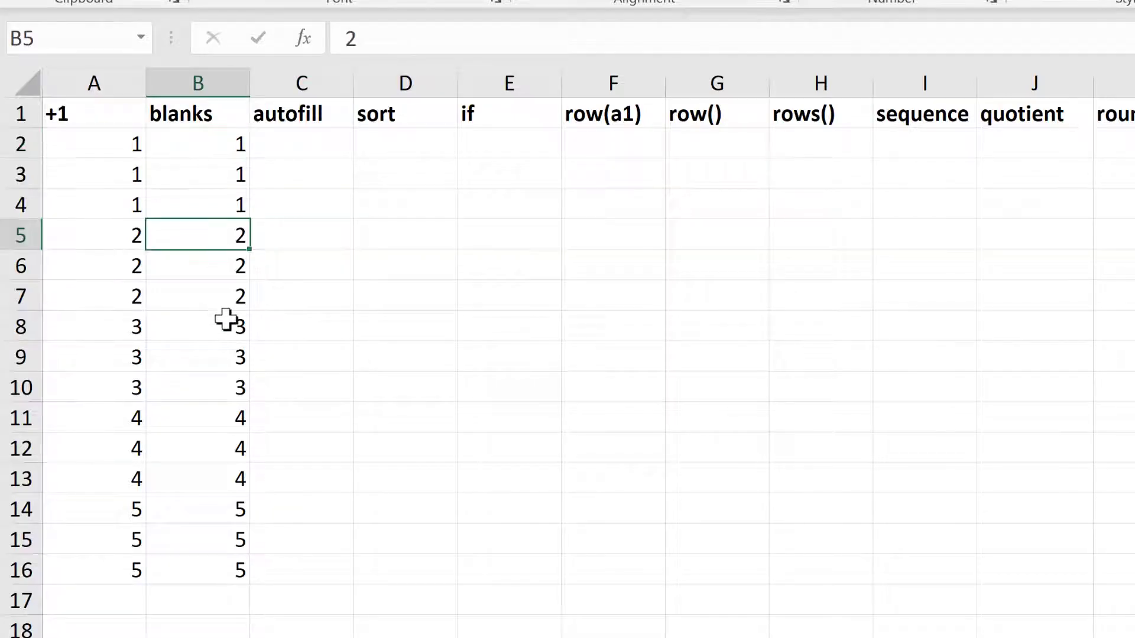
click(225, 322)
click(225, 362)
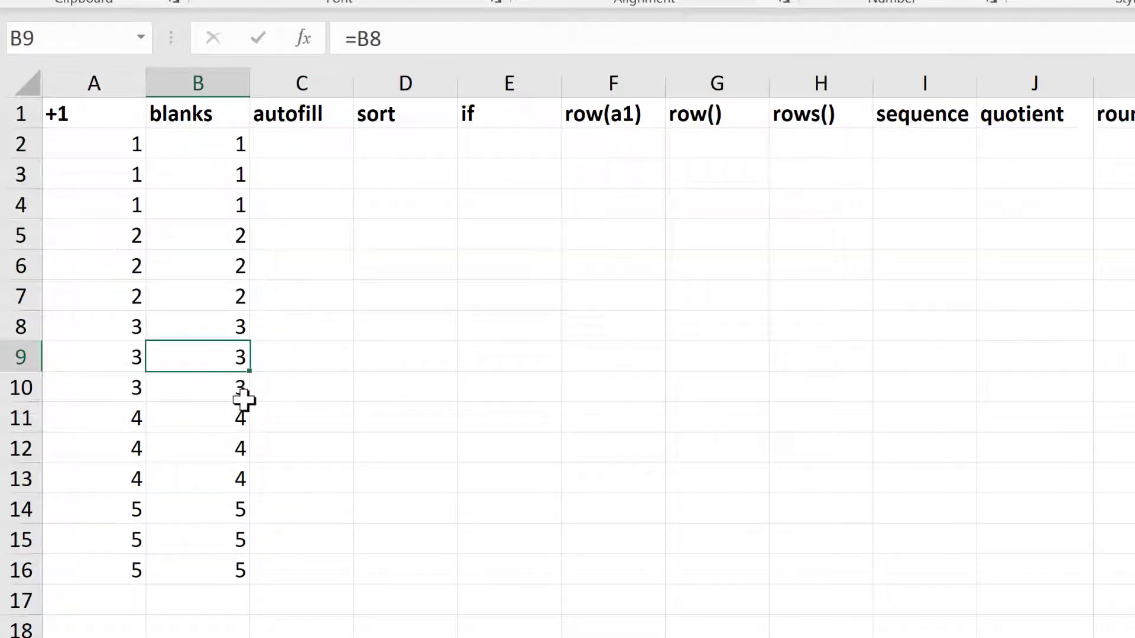
key(F2)
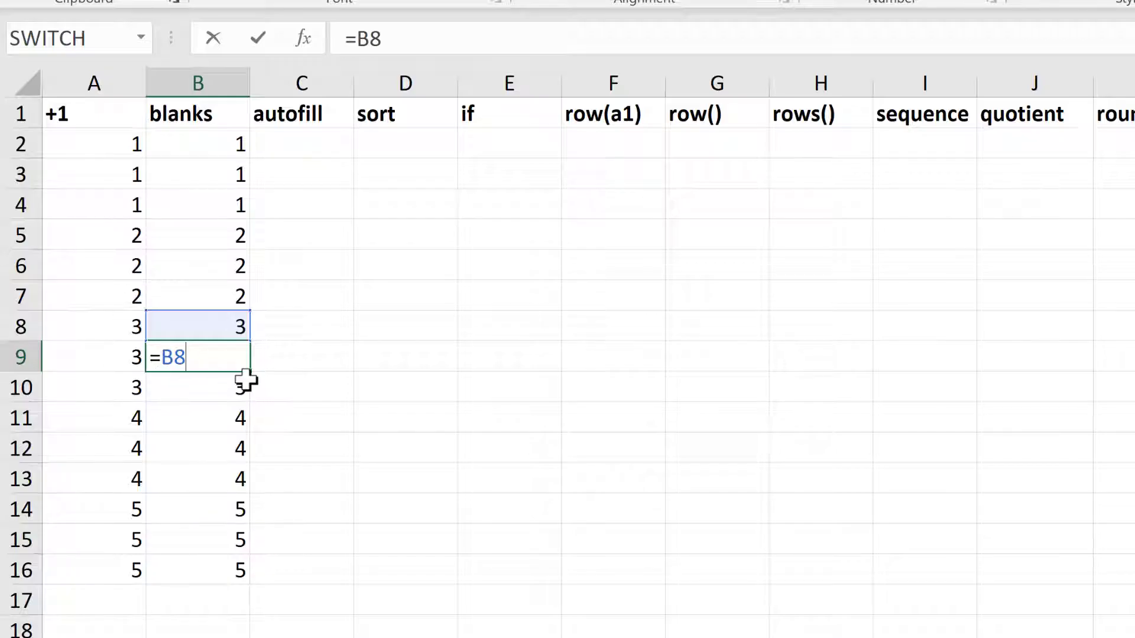
key(Return)
key(F2)
key(Return)
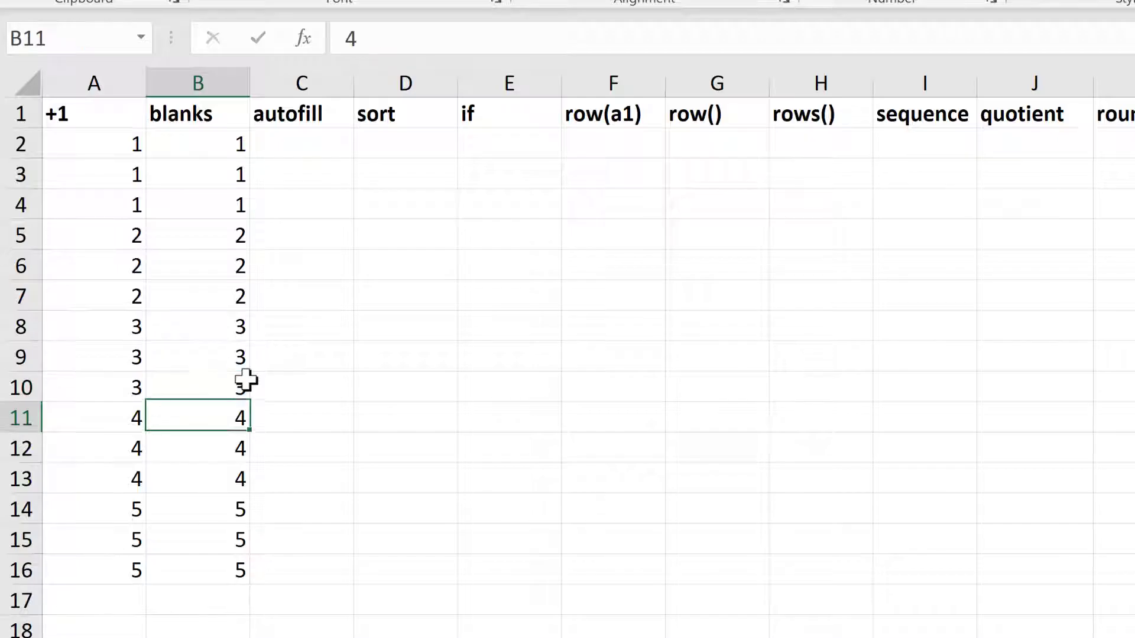
Enter 1 in C2, =C2 in C3 and =C3 in C4, and autofill the C2:C4 block down to C16.
click(338, 145)
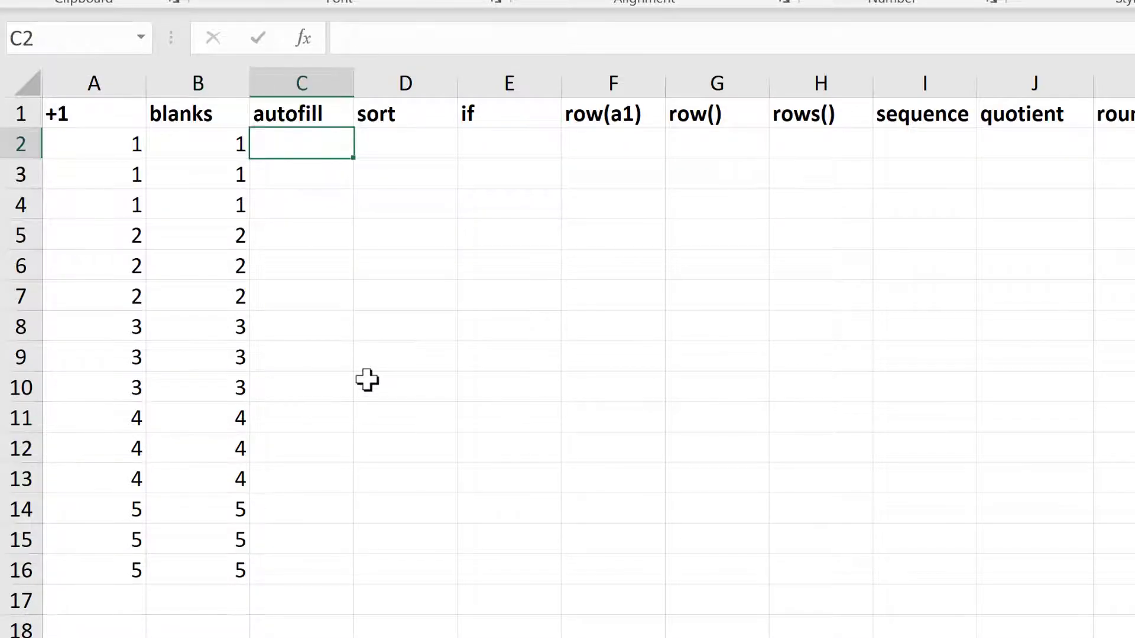
text(1)
key(Return)
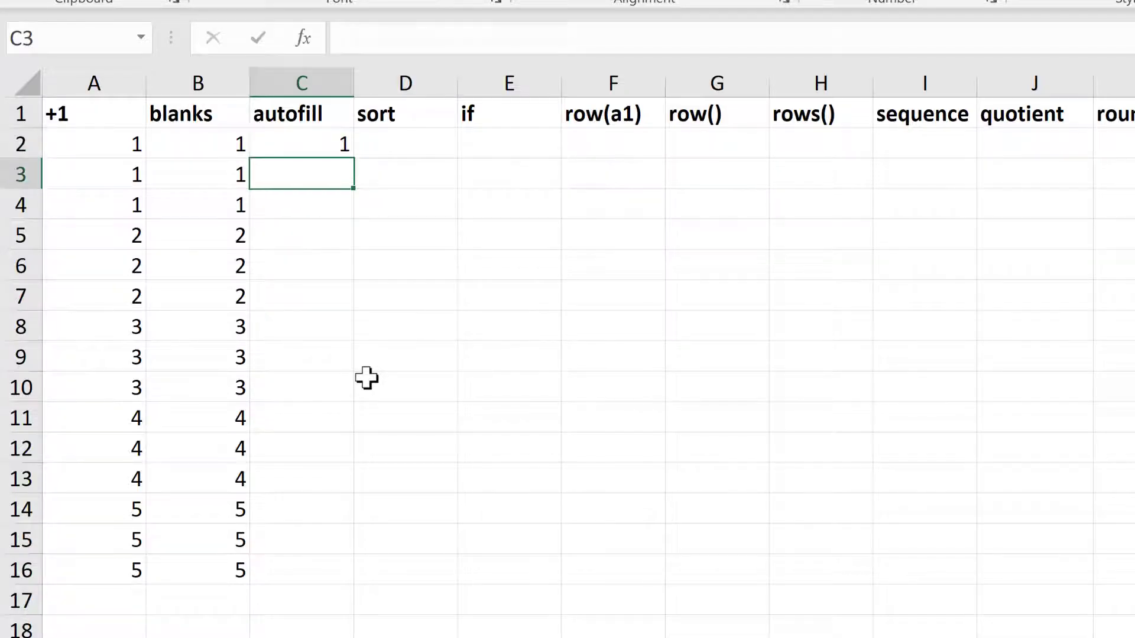
text(=)
click(333, 145)
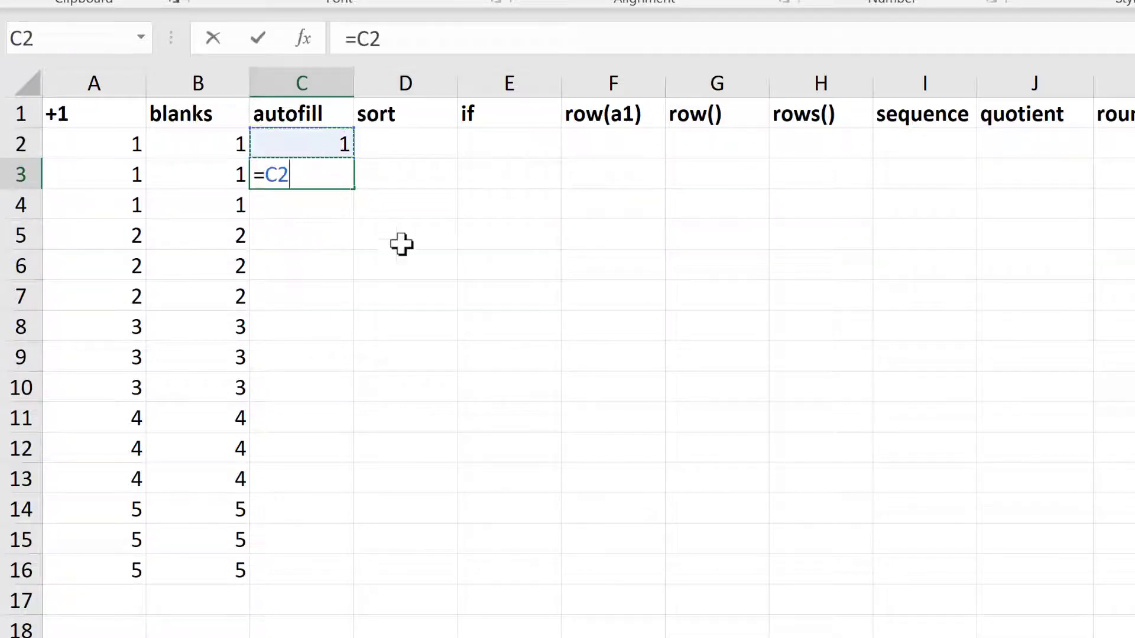
key(Return)
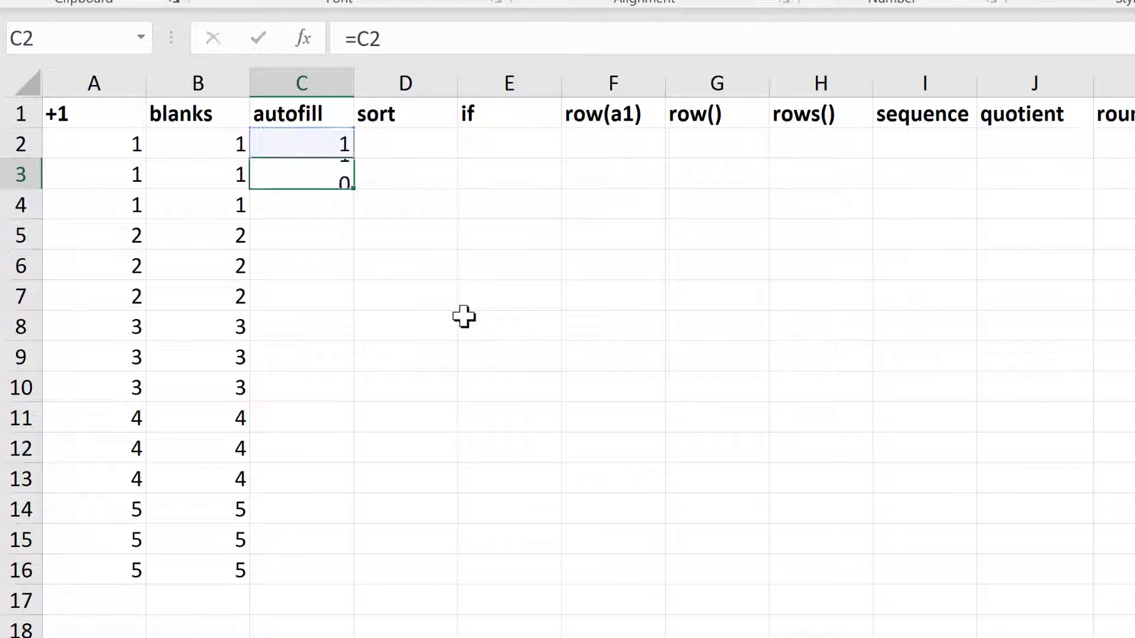
text(=)
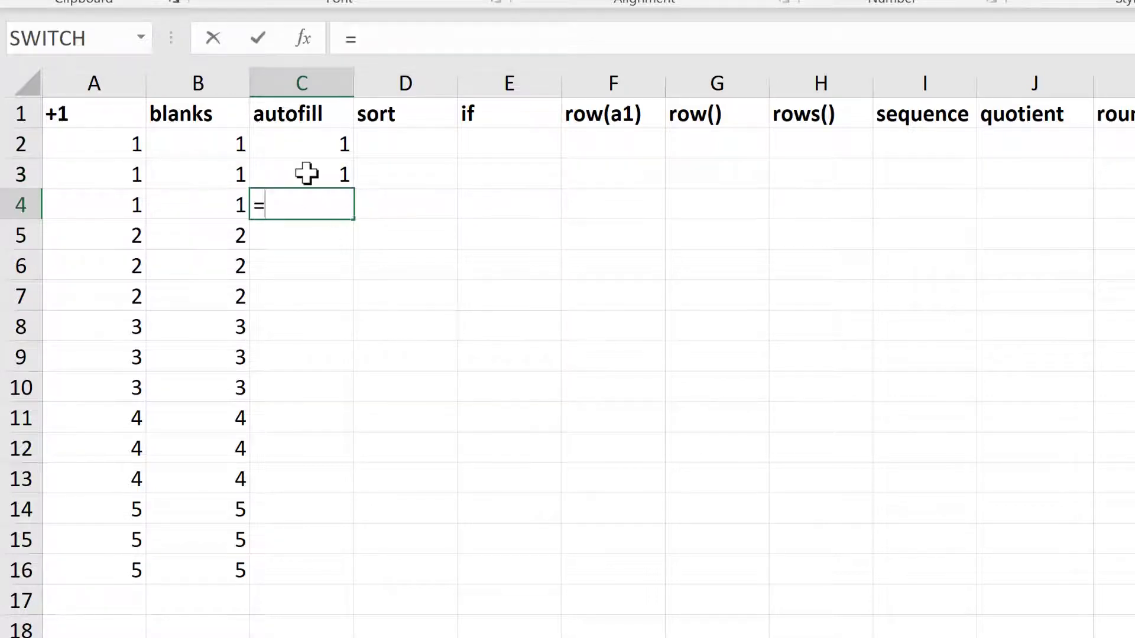
click(306, 174)
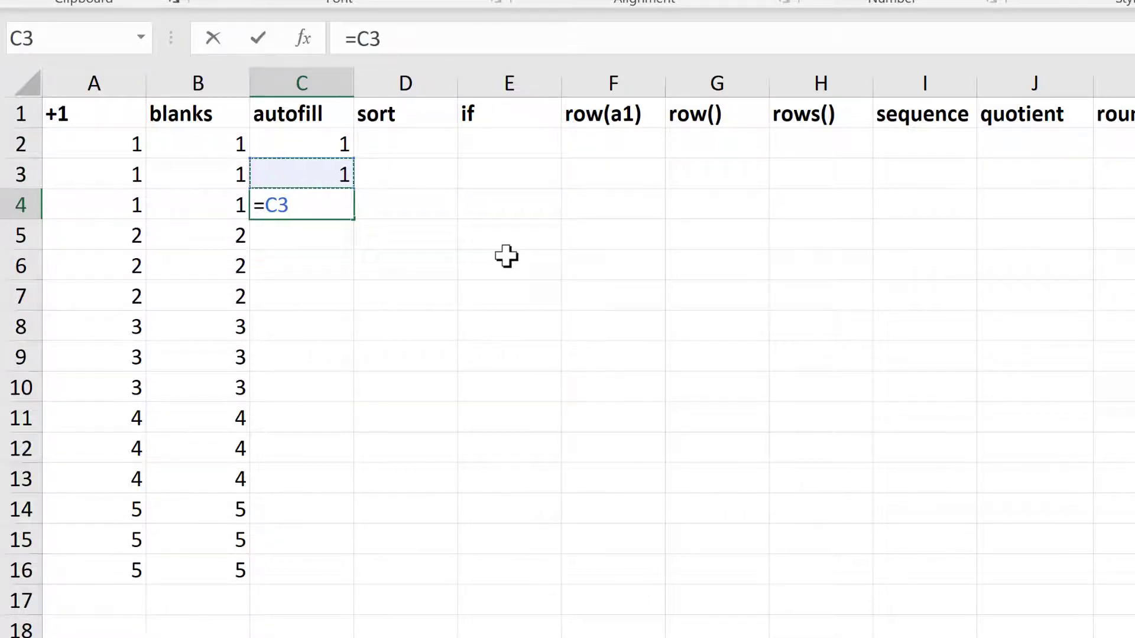
key(Return)
drag(304, 148, 340, 575)
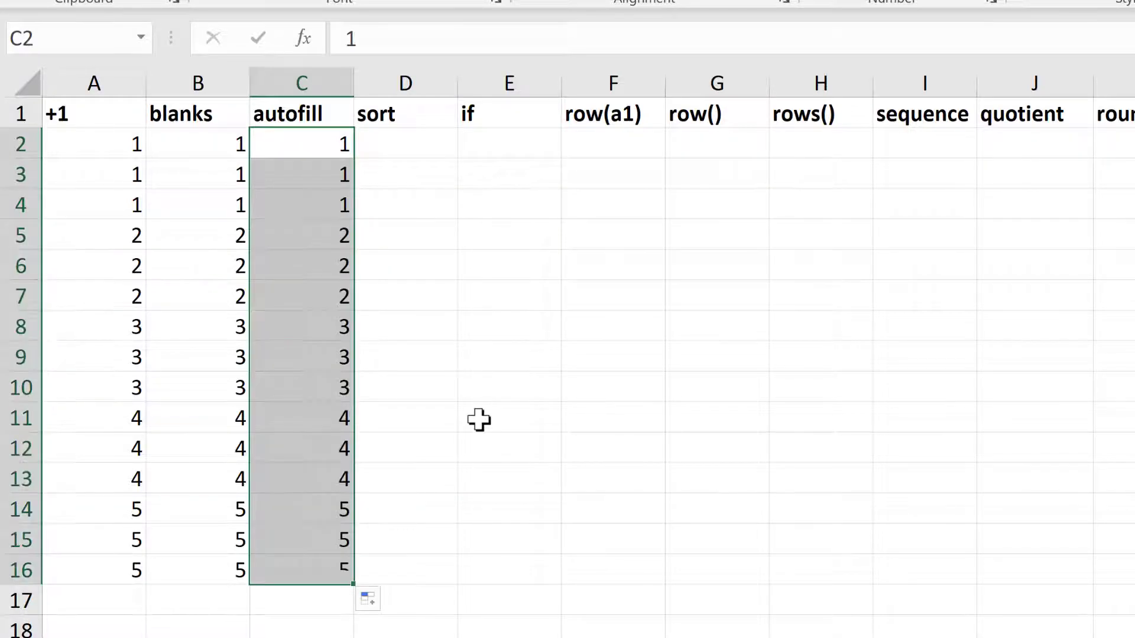
Compare the formula in C3 and the starting value in C2 with the contents of the blanks column.
click(304, 185)
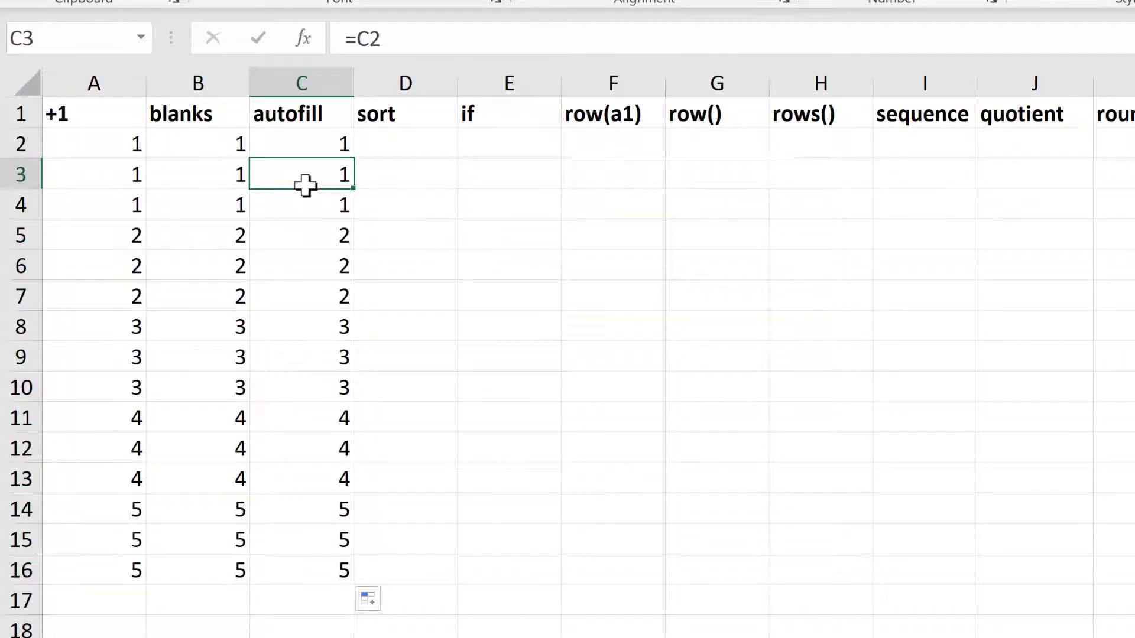
click(192, 79)
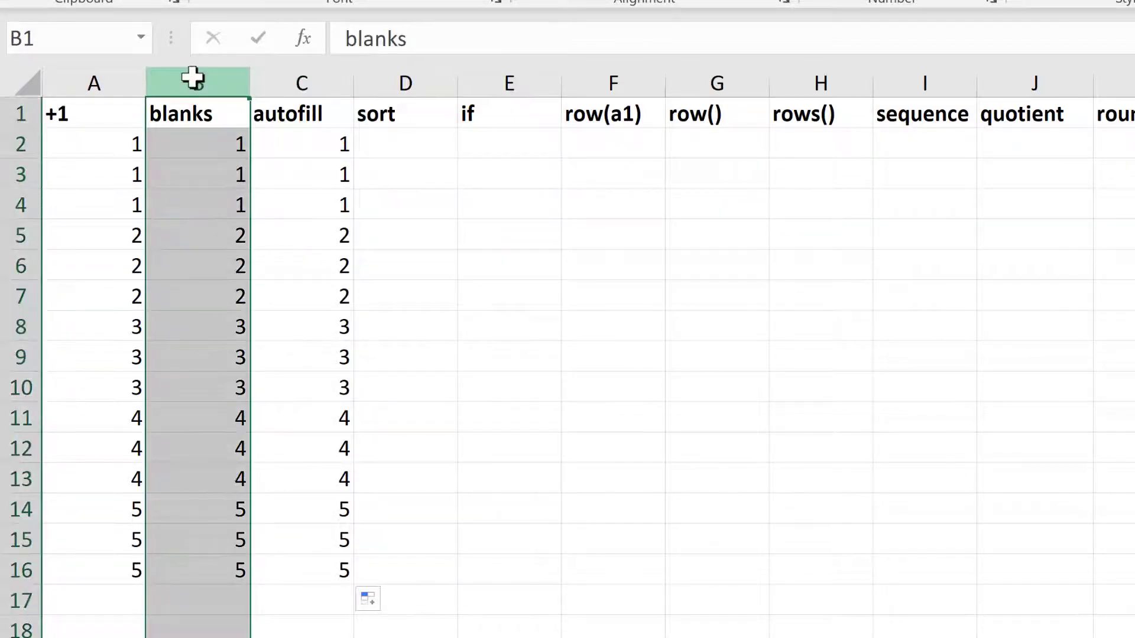
click(331, 141)
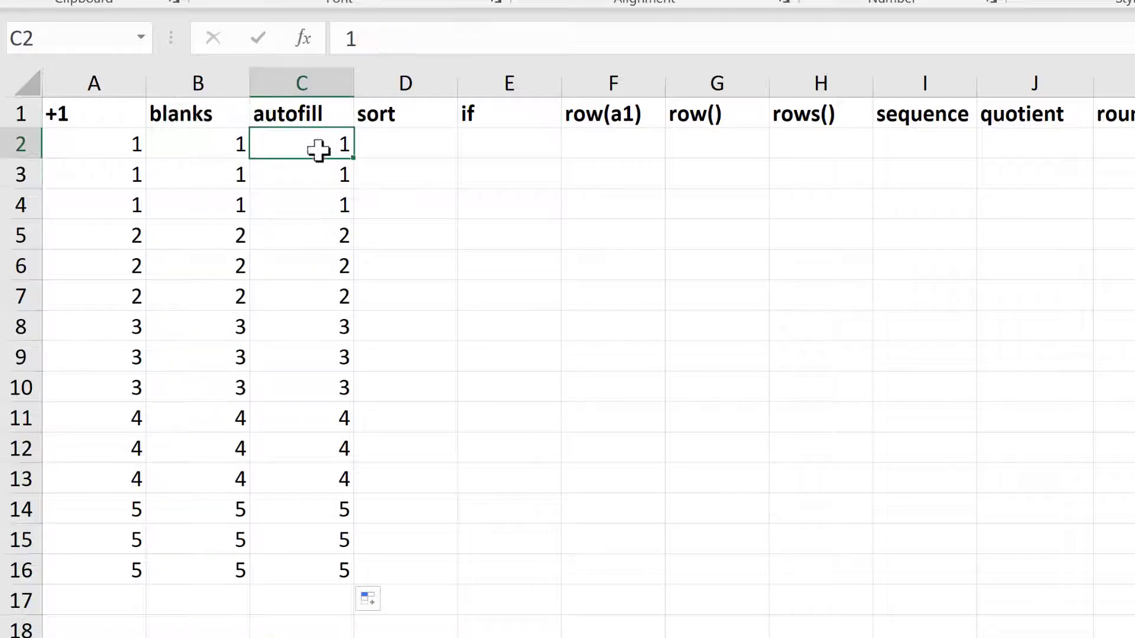
Examine the autofill column's block starts C5, C8 and C11, and the cell reference in C9, to distinguish constants from formulas.
click(301, 244)
click(319, 326)
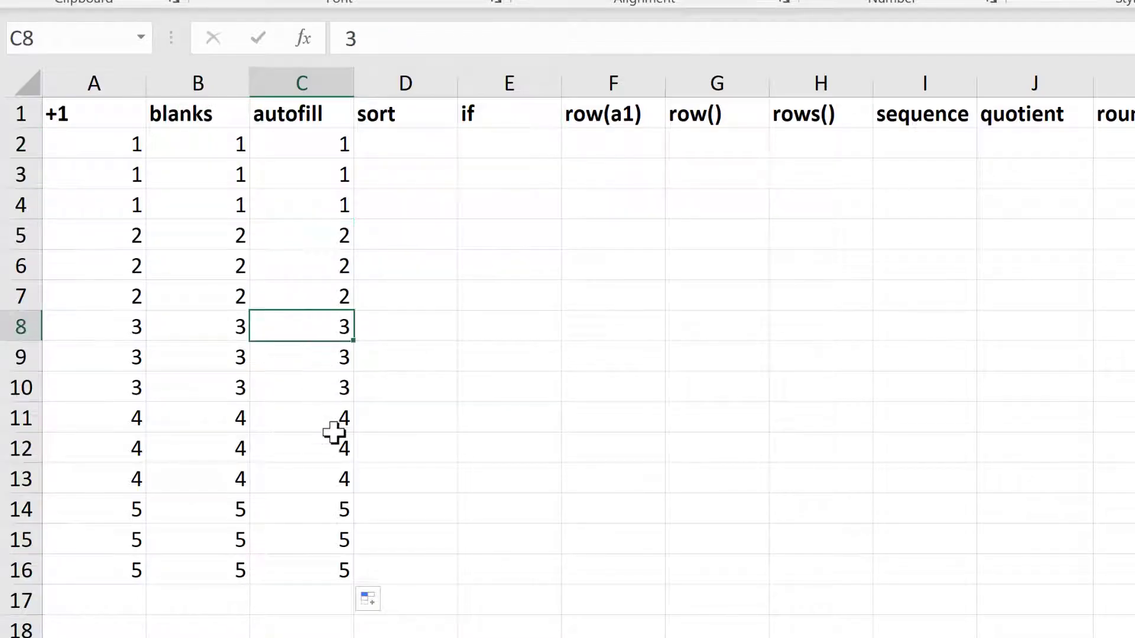
click(327, 421)
click(304, 361)
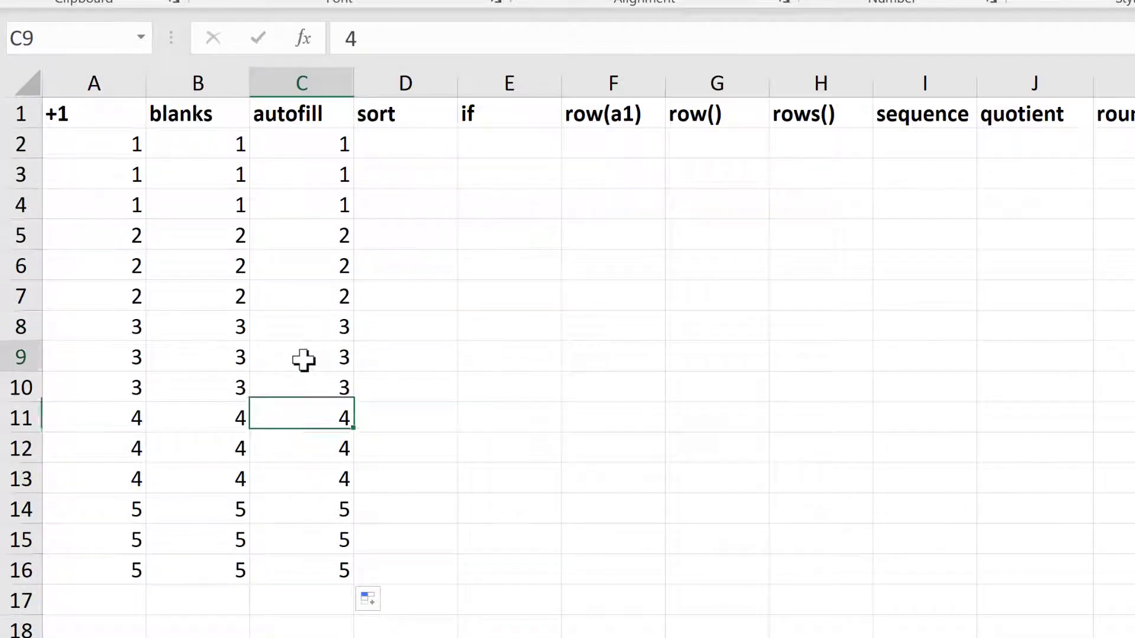
key(F2)
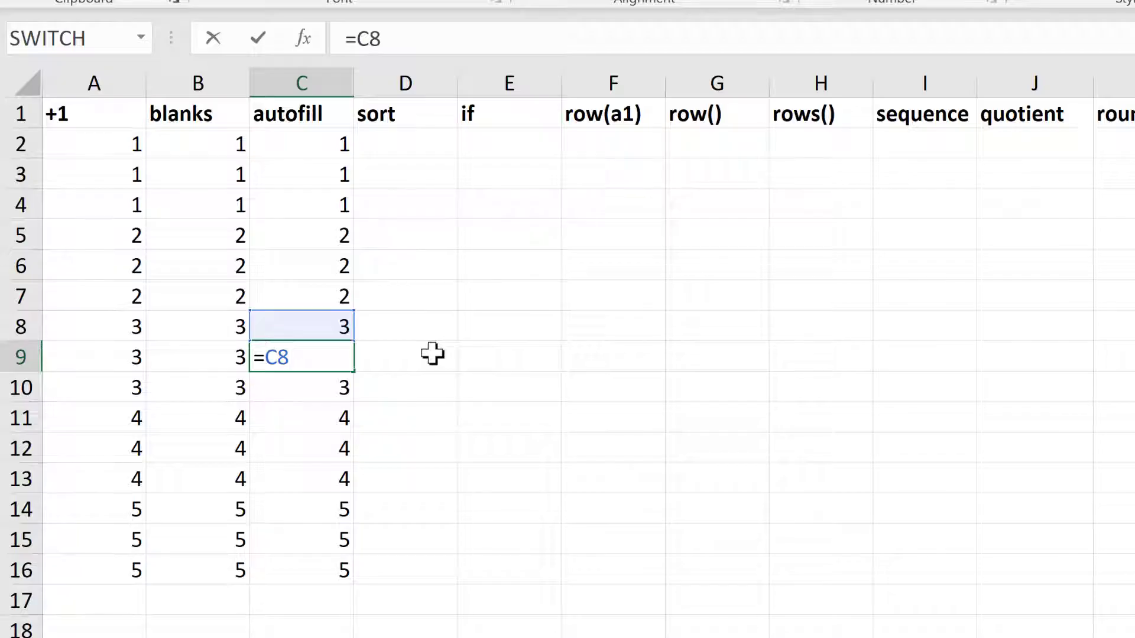
key(Return)
click(432, 354)
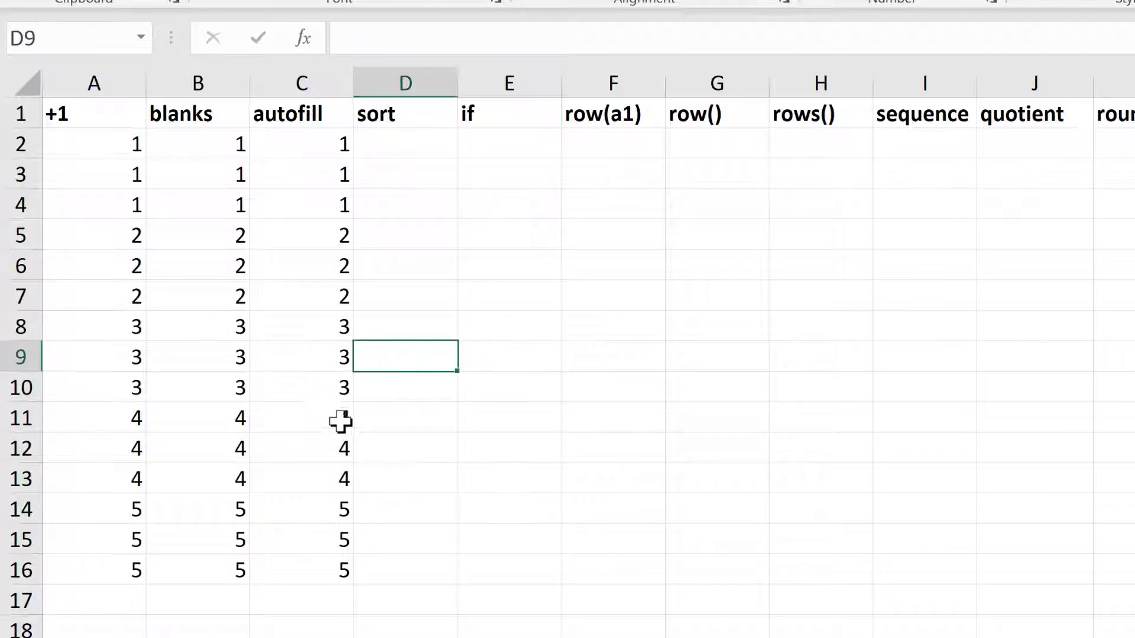
Convert the formulas in column C to static values by copying the column and pasting values over itself.
click(305, 81)
right_click(305, 83)
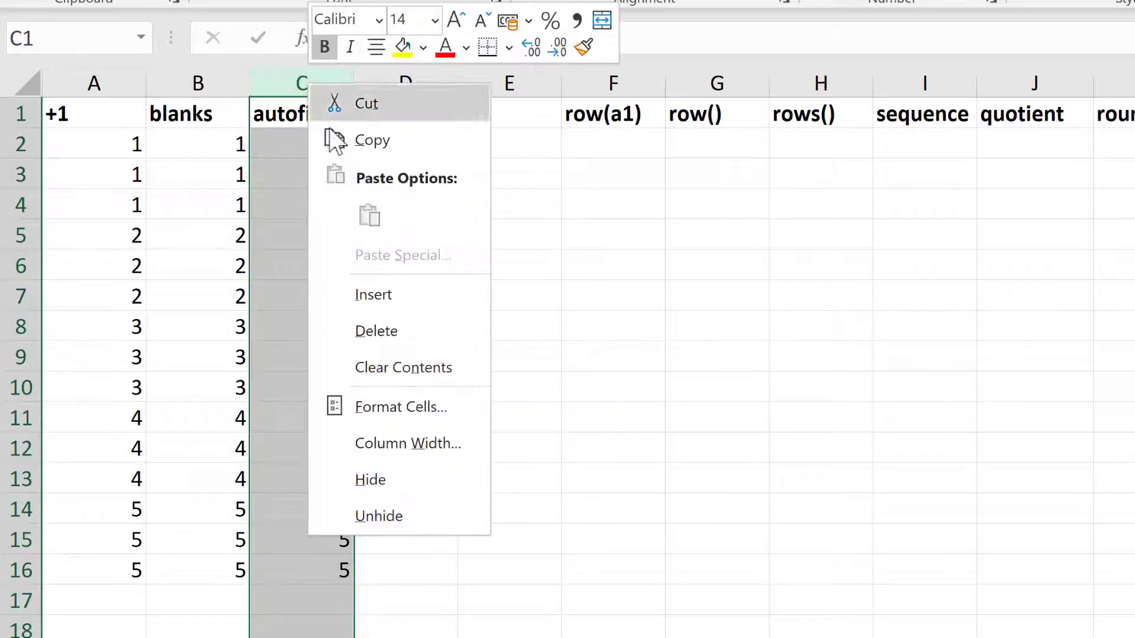
click(335, 144)
right_click(313, 79)
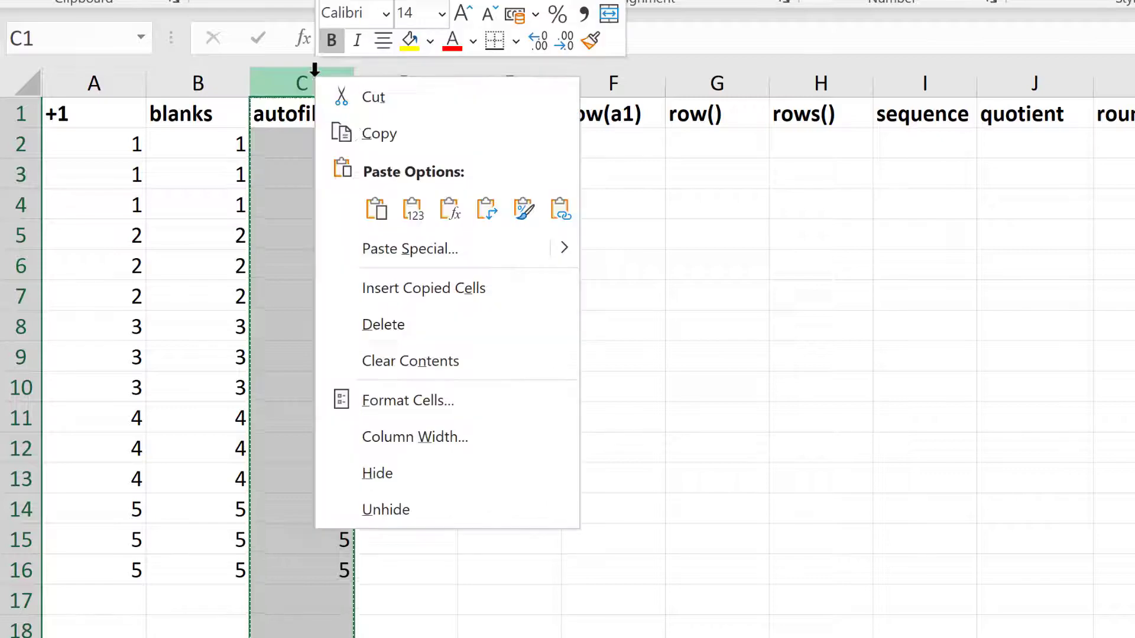
click(426, 219)
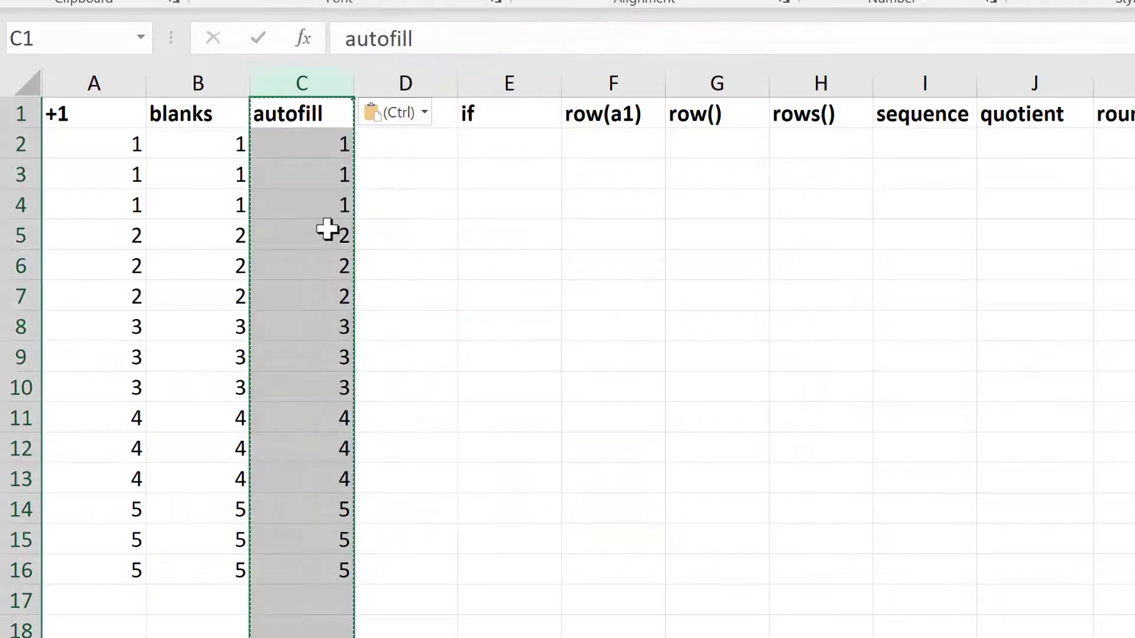
click(327, 229)
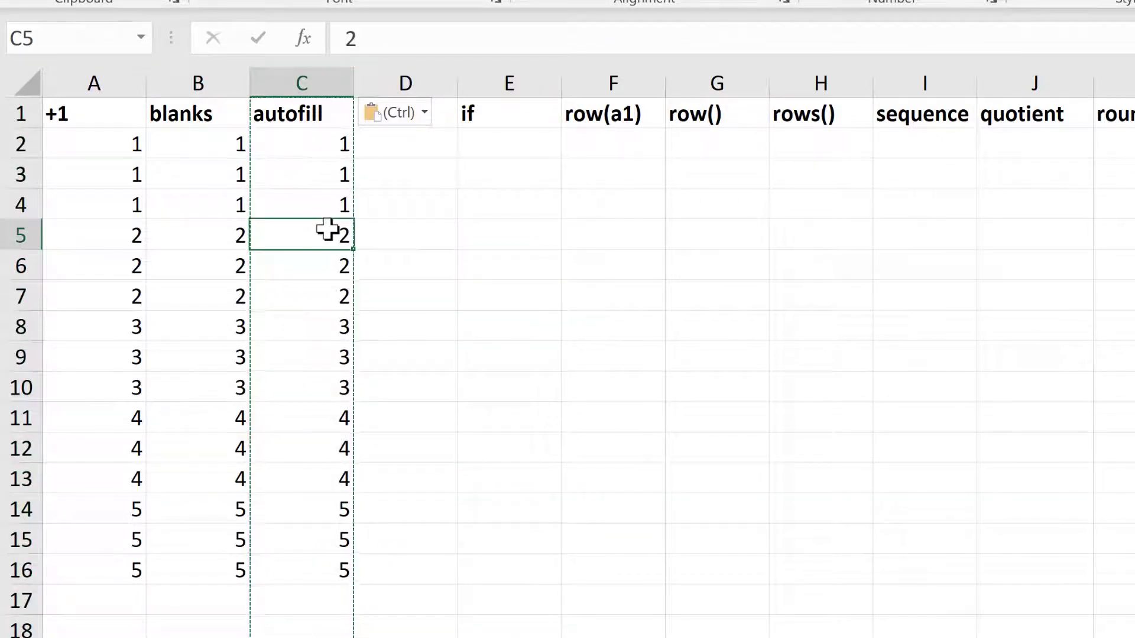
key(Escape)
Check the contents of cells C3 through C10 in the autofill column for remaining formulas.
click(322, 183)
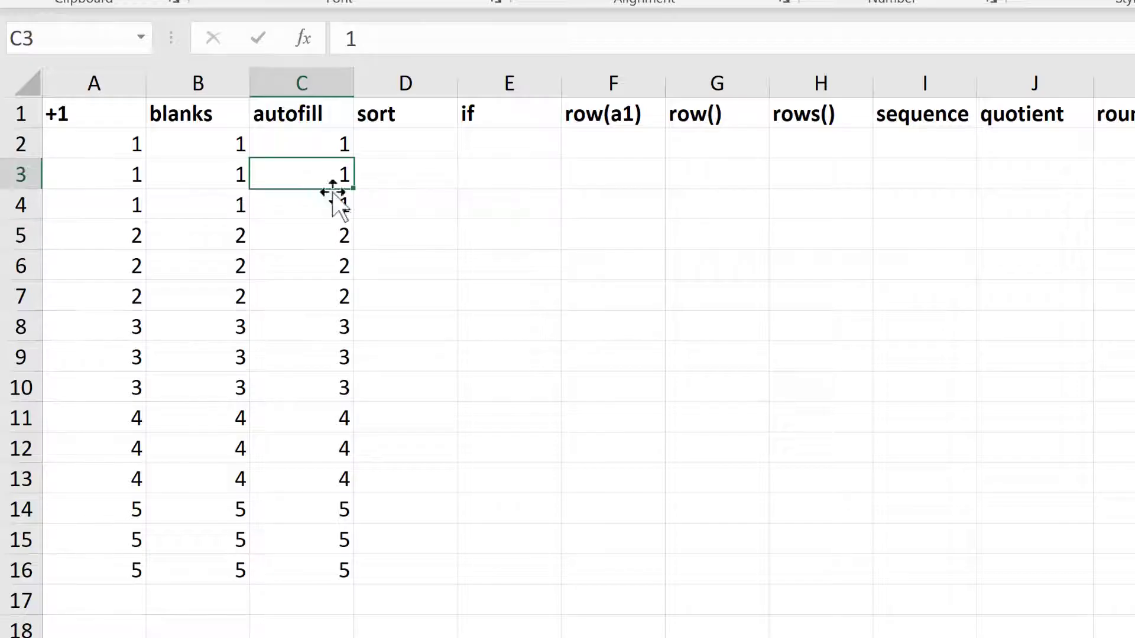
key(Down)
key(Down)
key(Down)
key(Down)
key(Down)
key(Down)
key(Down)
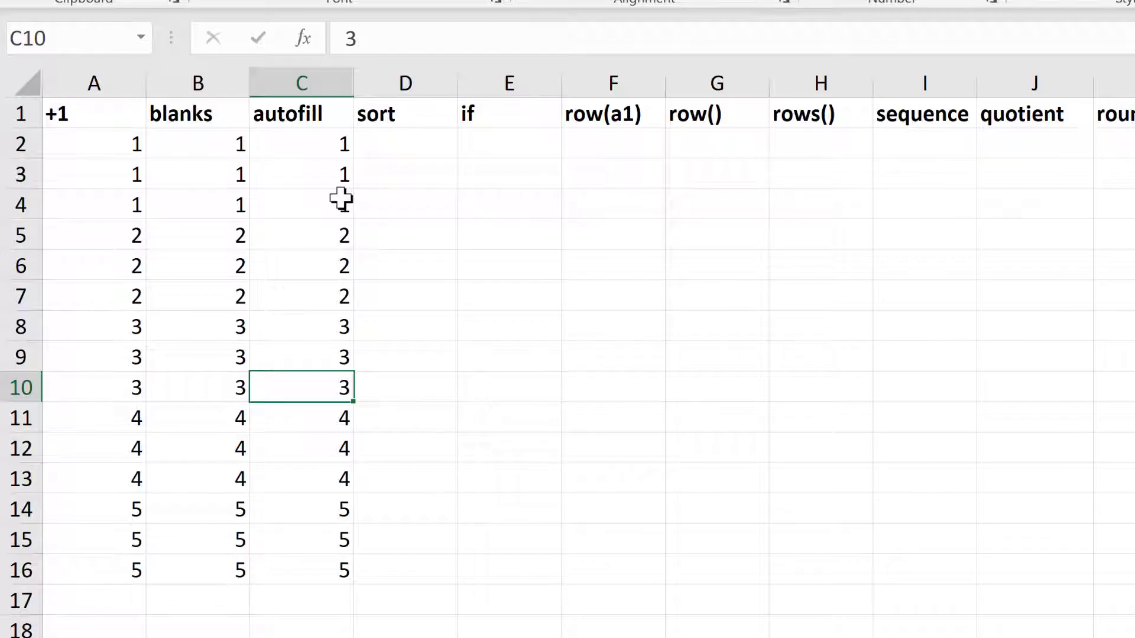
Enter 1 in D2, fill the series 1 to 5 down to D6, and repeat that block down to D16.
click(410, 138)
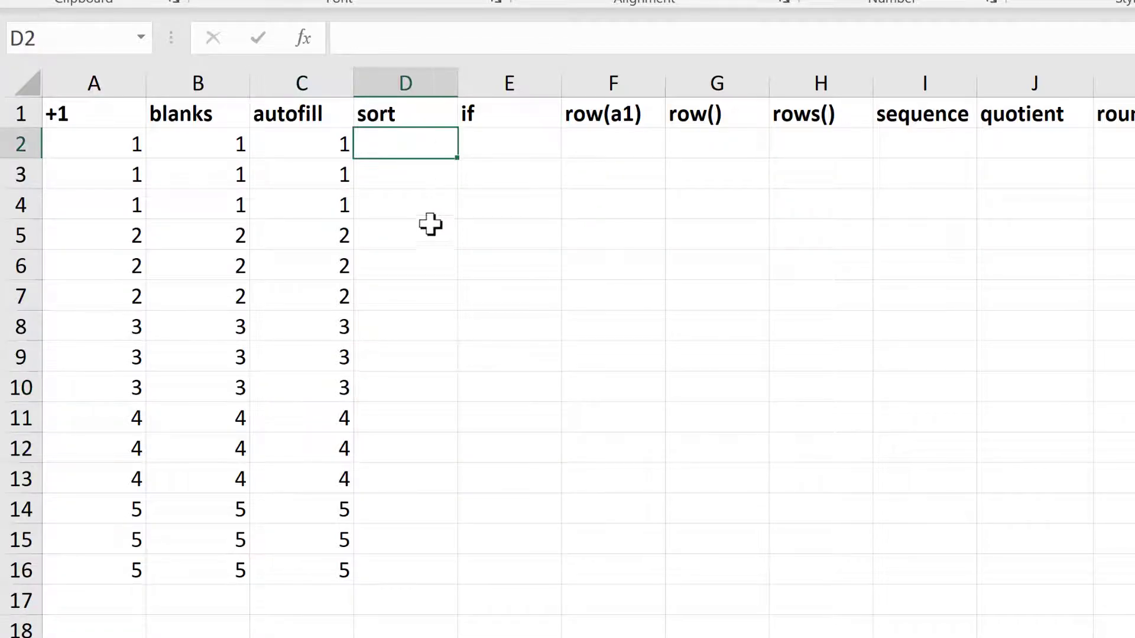
text(1)
key(Return)
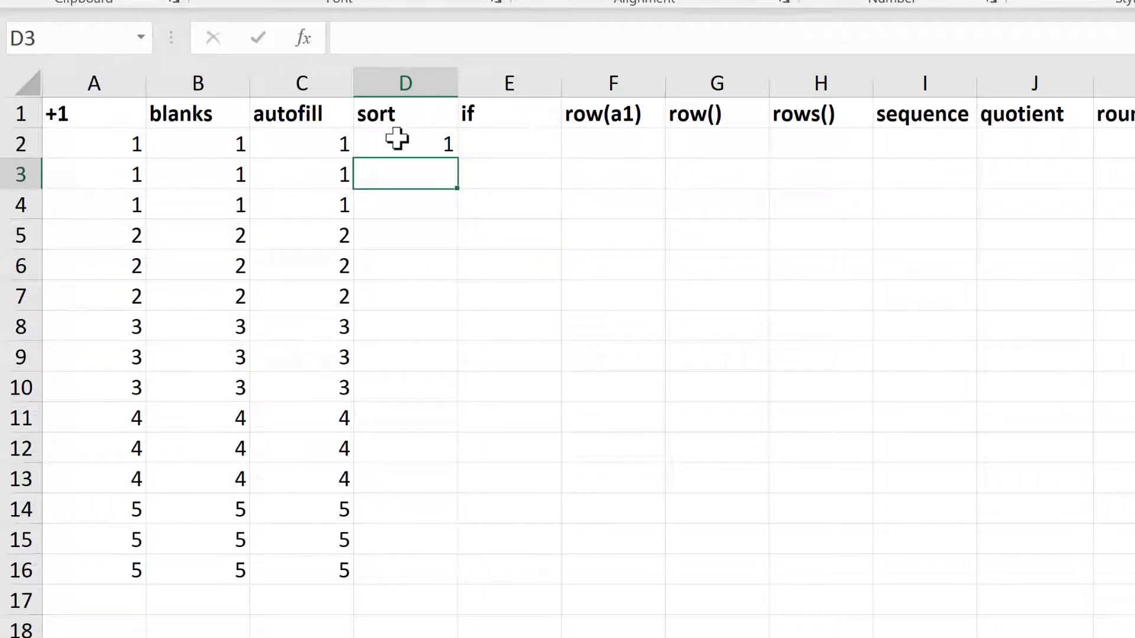
click(397, 138)
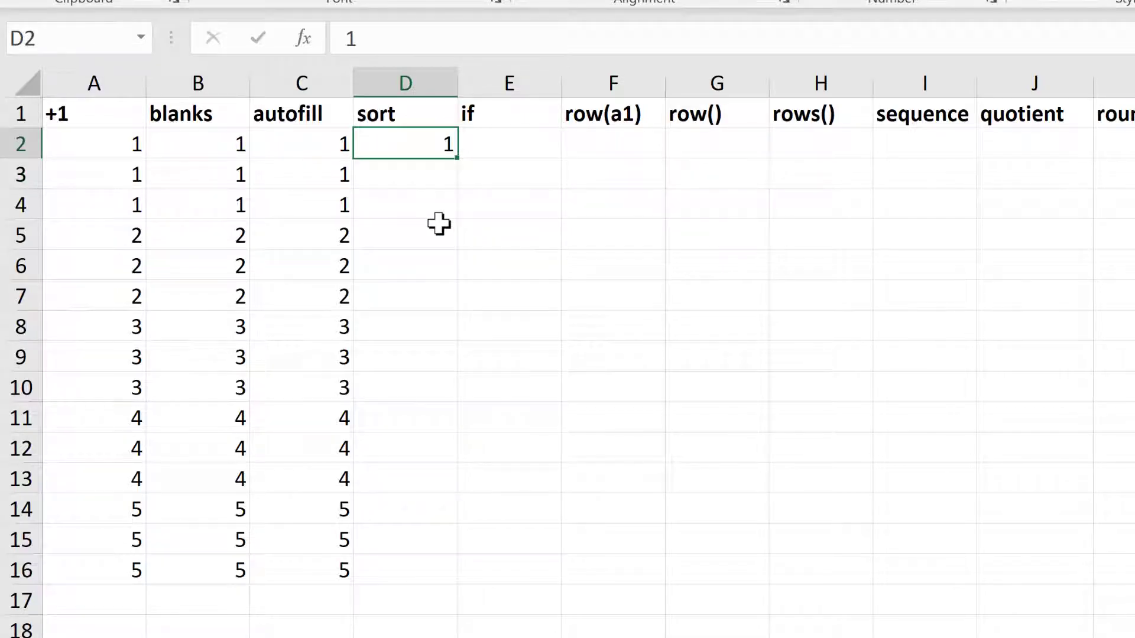
key(ctrl)
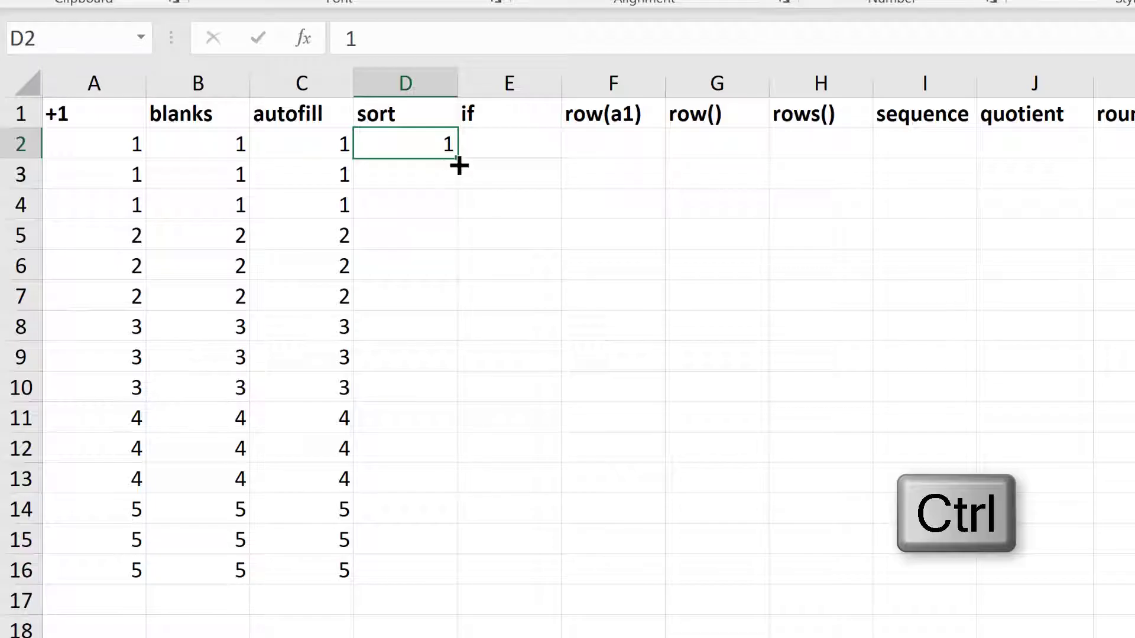
drag(459, 164, 466, 278)
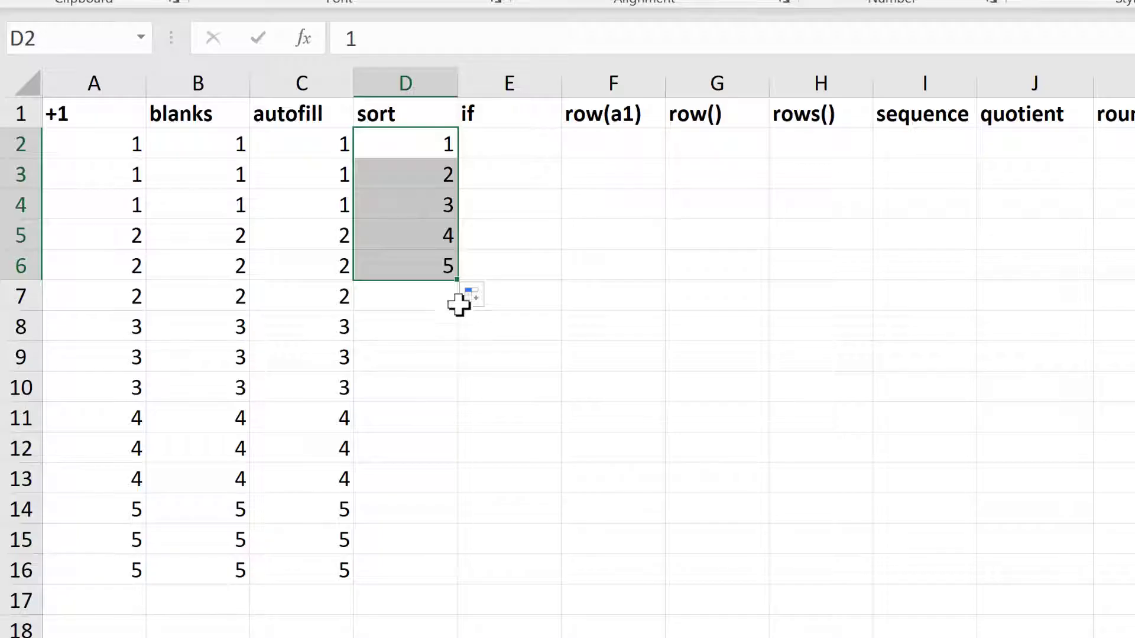
drag(458, 286, 449, 578)
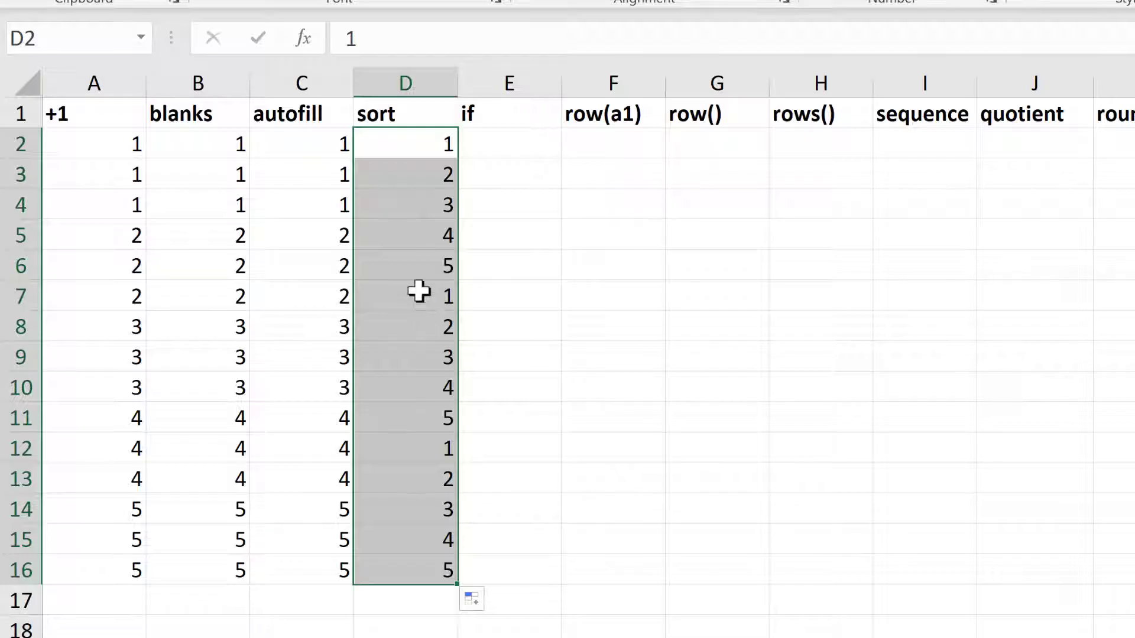
Sort D2:D16 from smallest to largest, continuing with the current selection only.
right_click(391, 224)
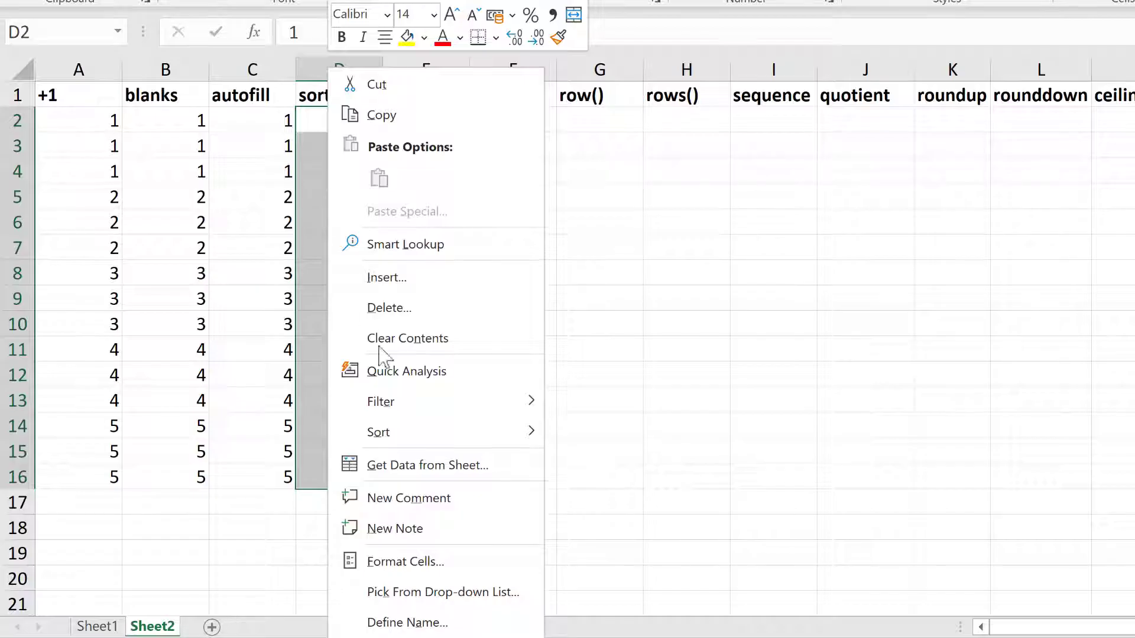
mouse_move(401, 439)
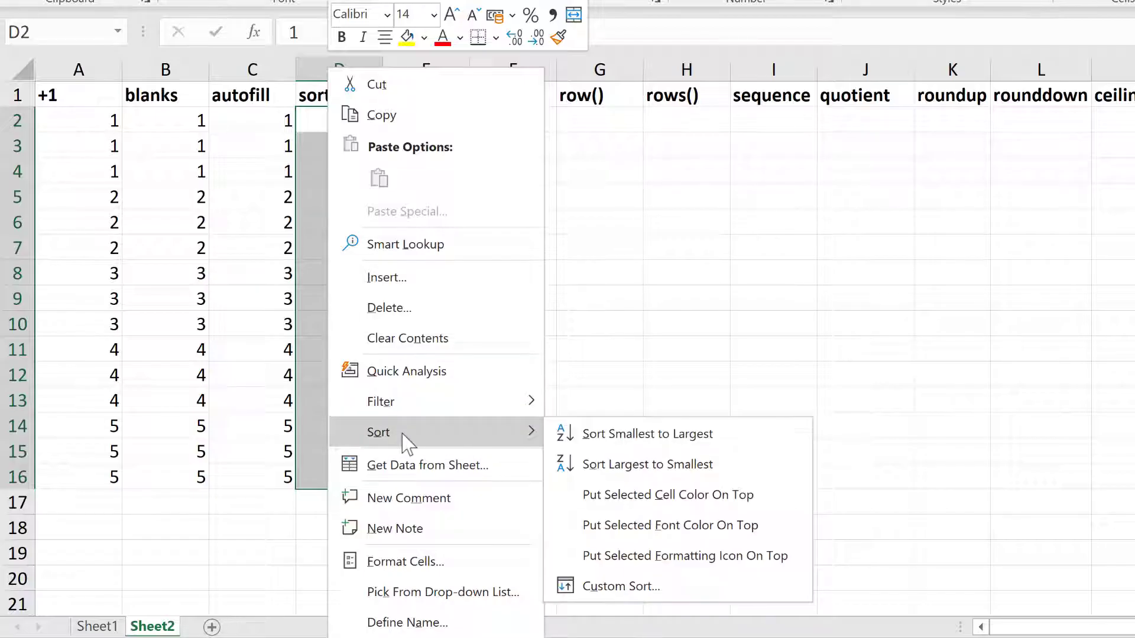
click(622, 445)
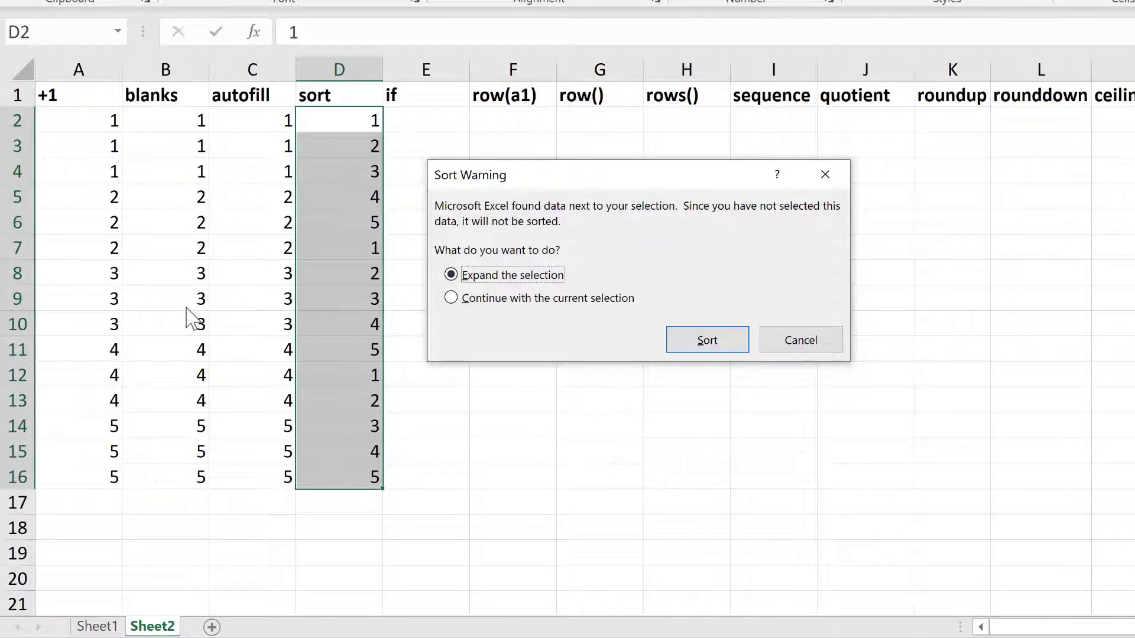
click(452, 298)
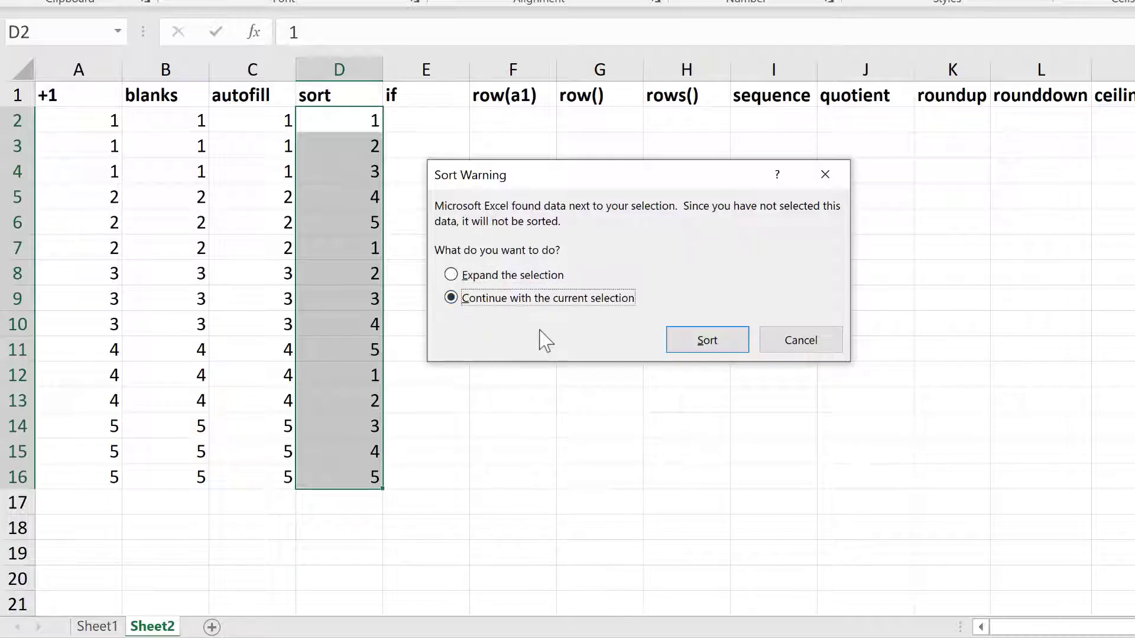
click(684, 343)
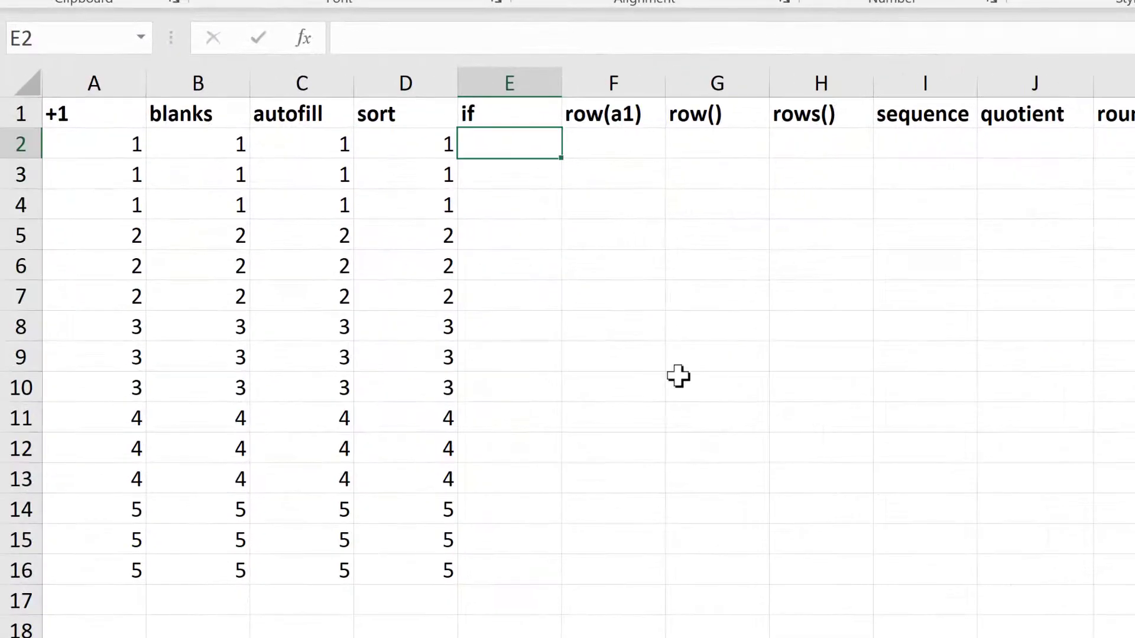
Enter the starting value 1 in each of the cells E2, E3 and E4 of the if column.
text(1)
key(Return)
text(1)
key(Return)
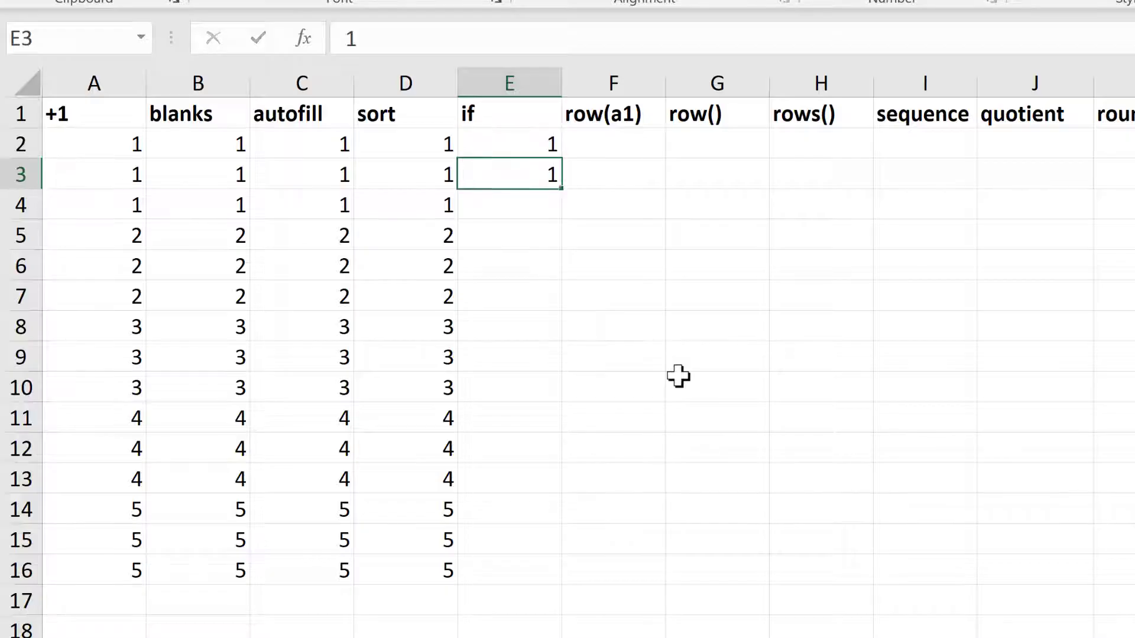
text(1)
key(Return)
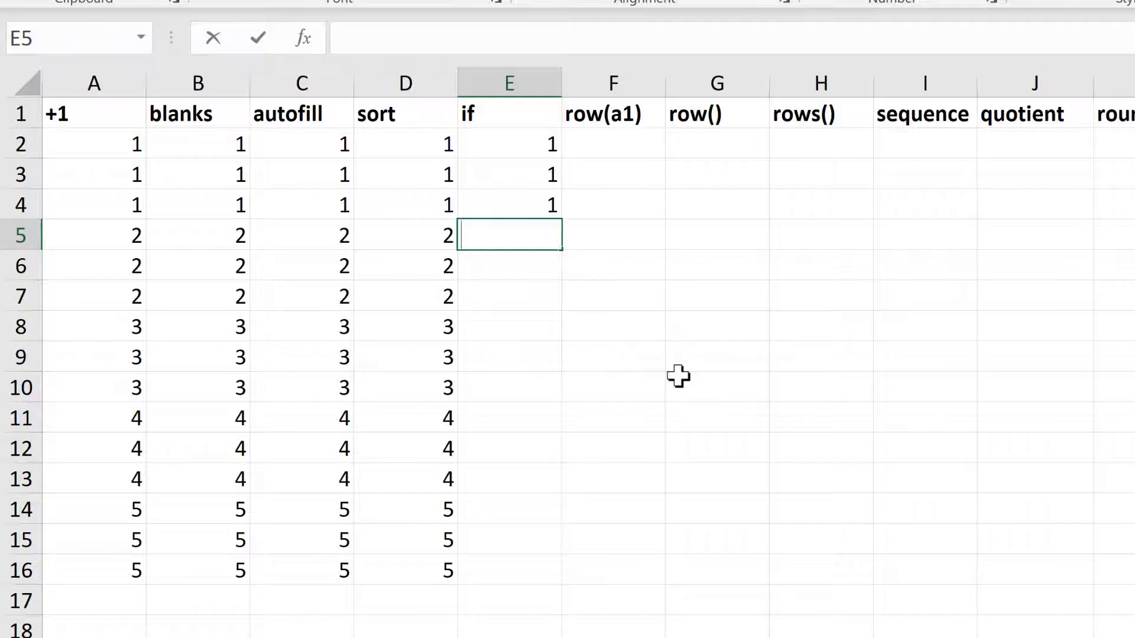
Enter the formula =IF(E2=E4,E4+1,E4) in E5 and autofill it down to E16.
text(=if)
key(Tab)
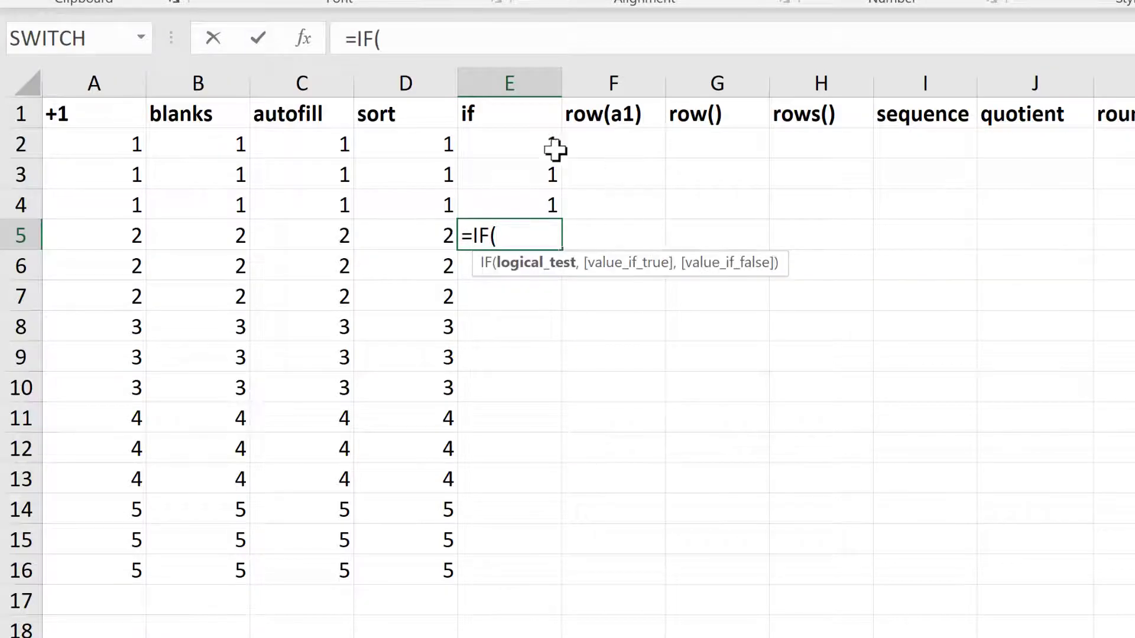
click(530, 135)
text(=)
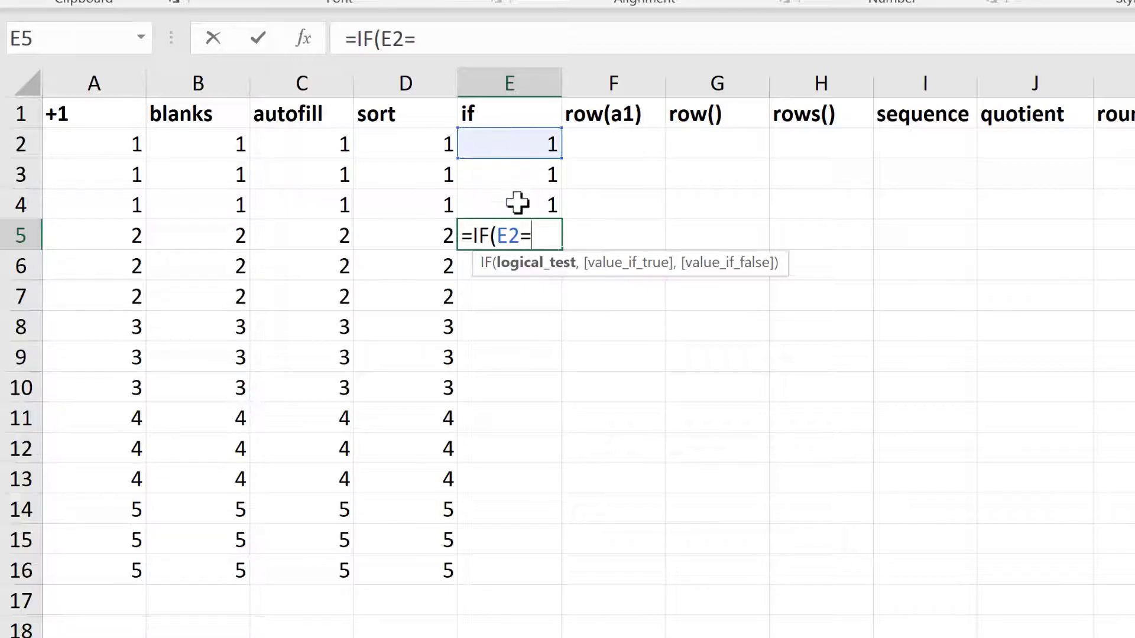
click(517, 204)
text(,)
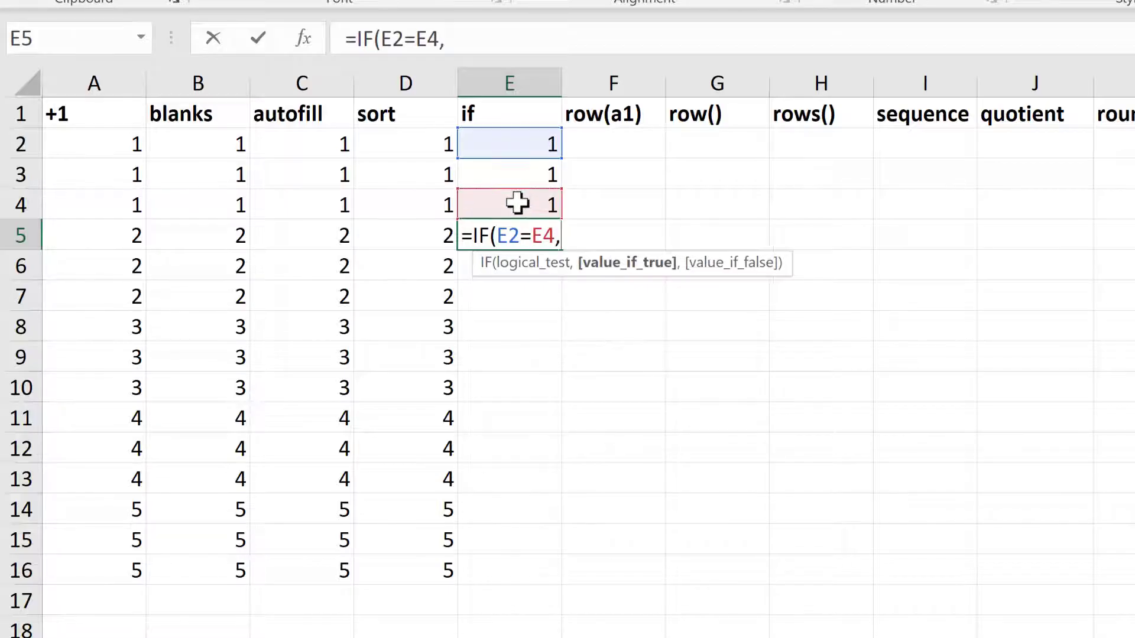
click(517, 203)
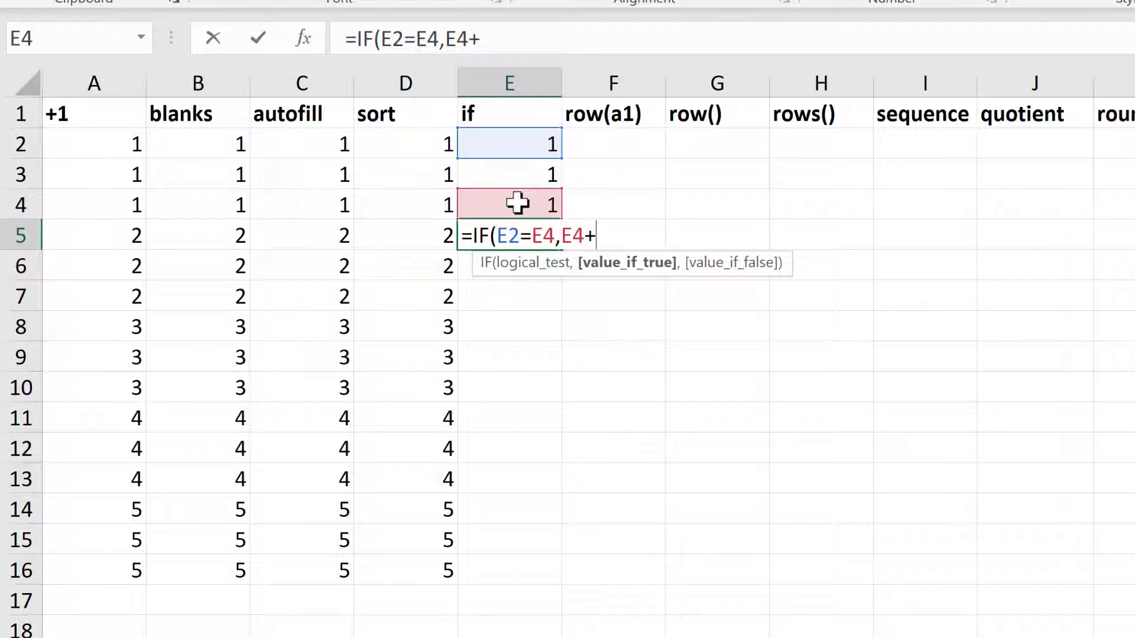
text(+1,)
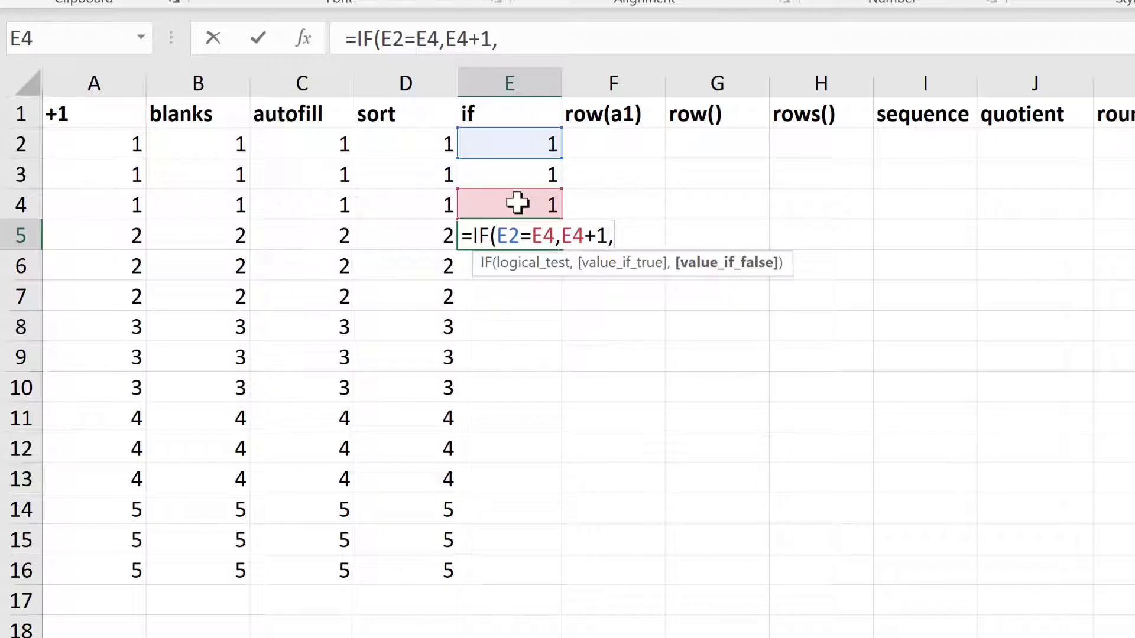
click(518, 203)
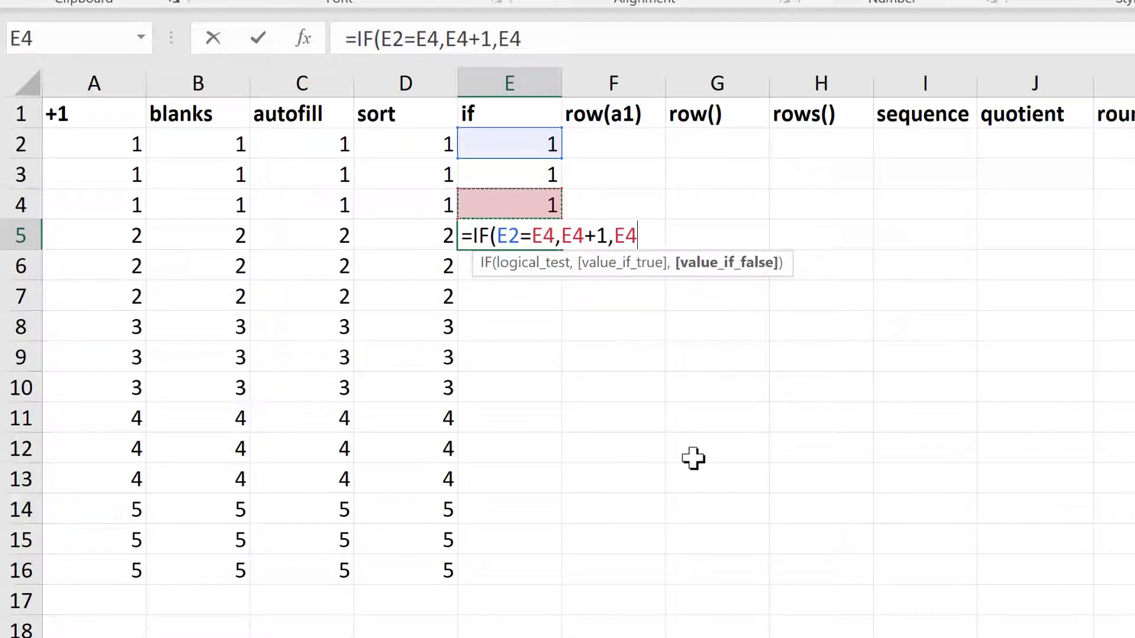
text())
key(Return)
click(542, 233)
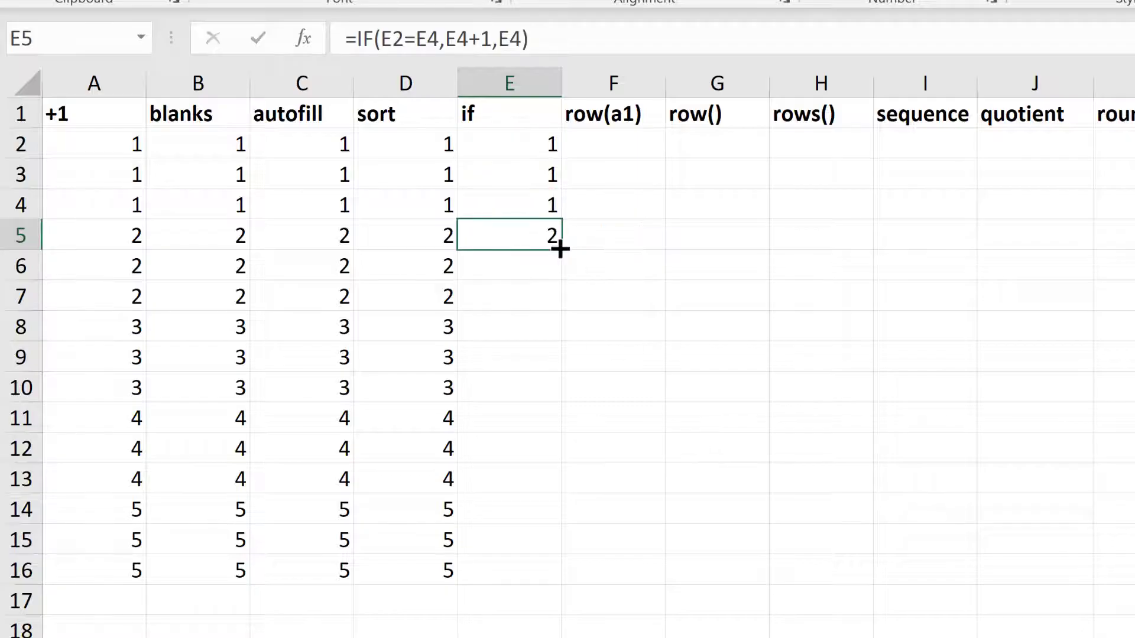
double_click(560, 248)
Examine the IF formula in E7, including its referenced cells, logical test and value-if-false argument.
click(522, 296)
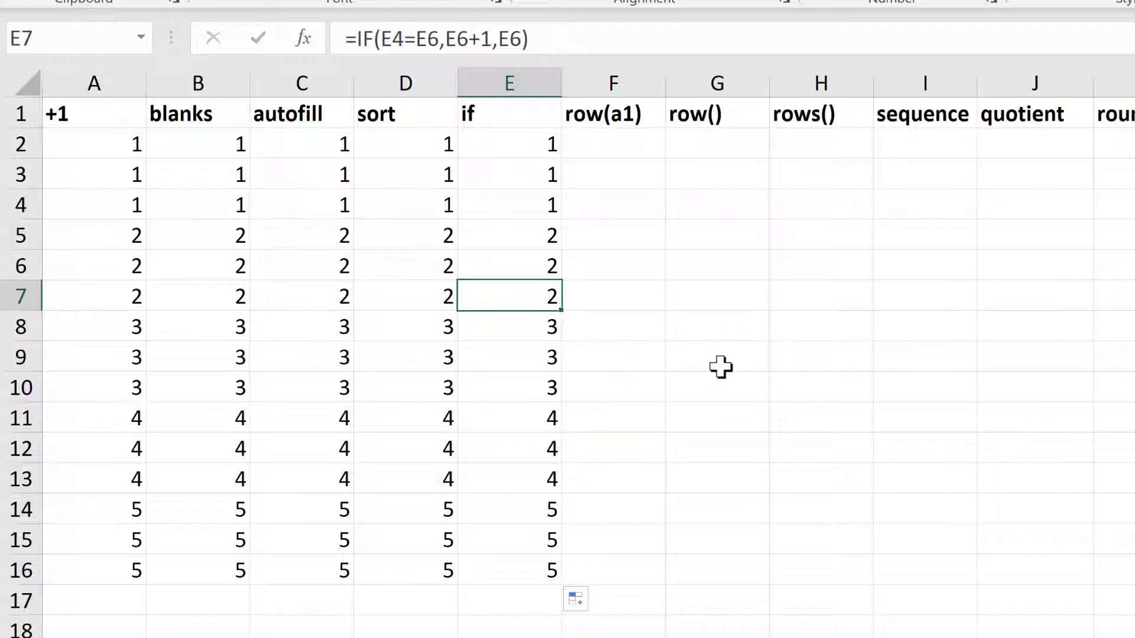
key(F2)
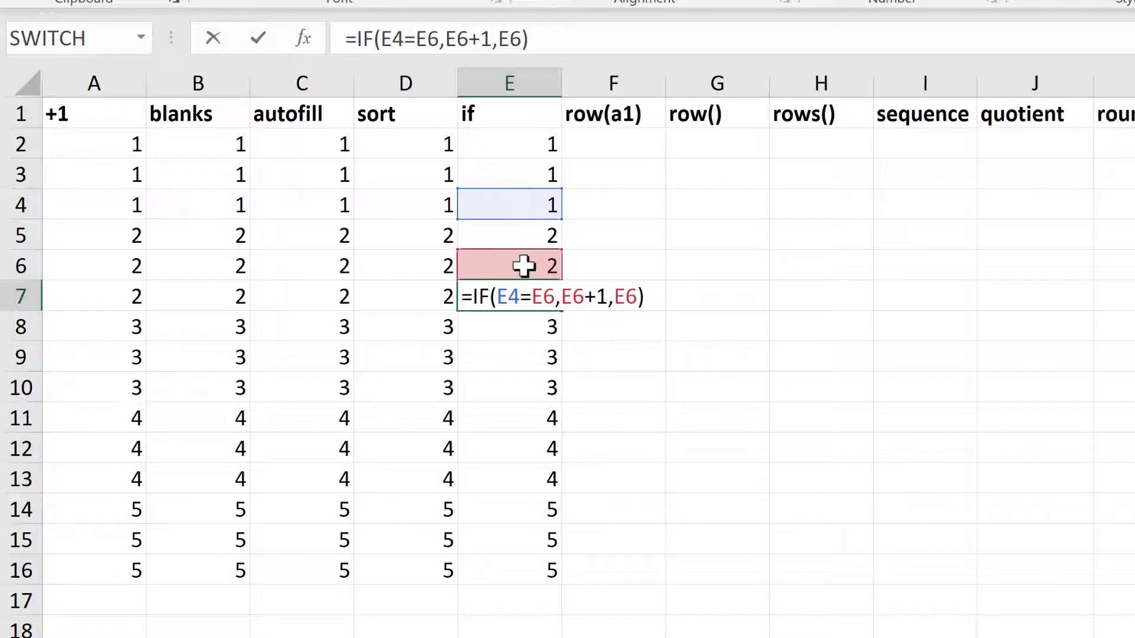
click(531, 296)
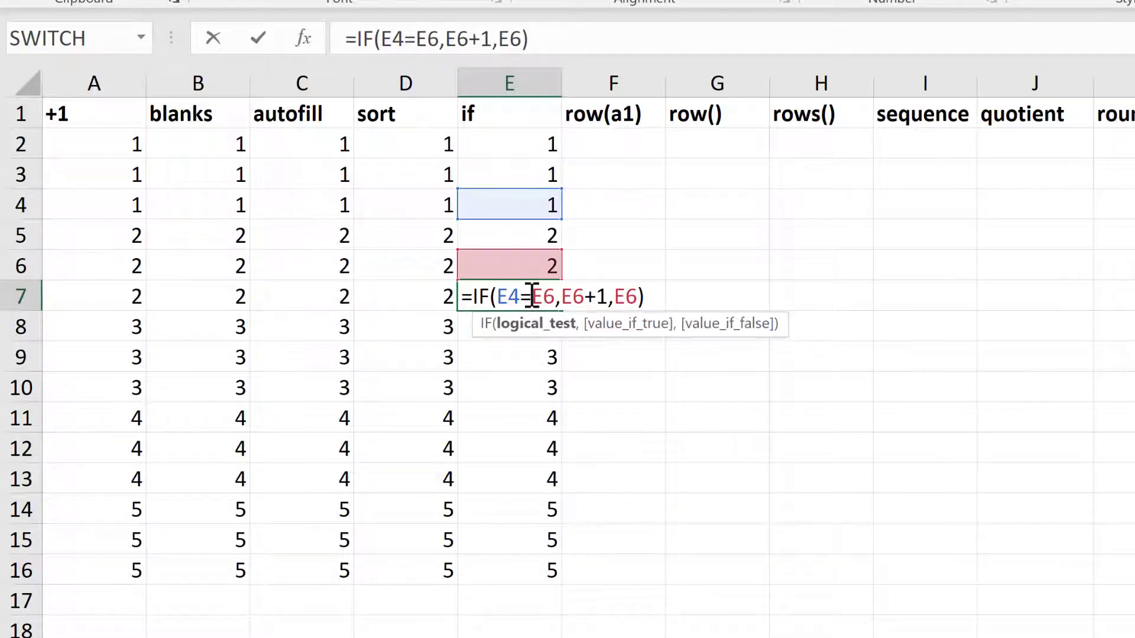
click(628, 297)
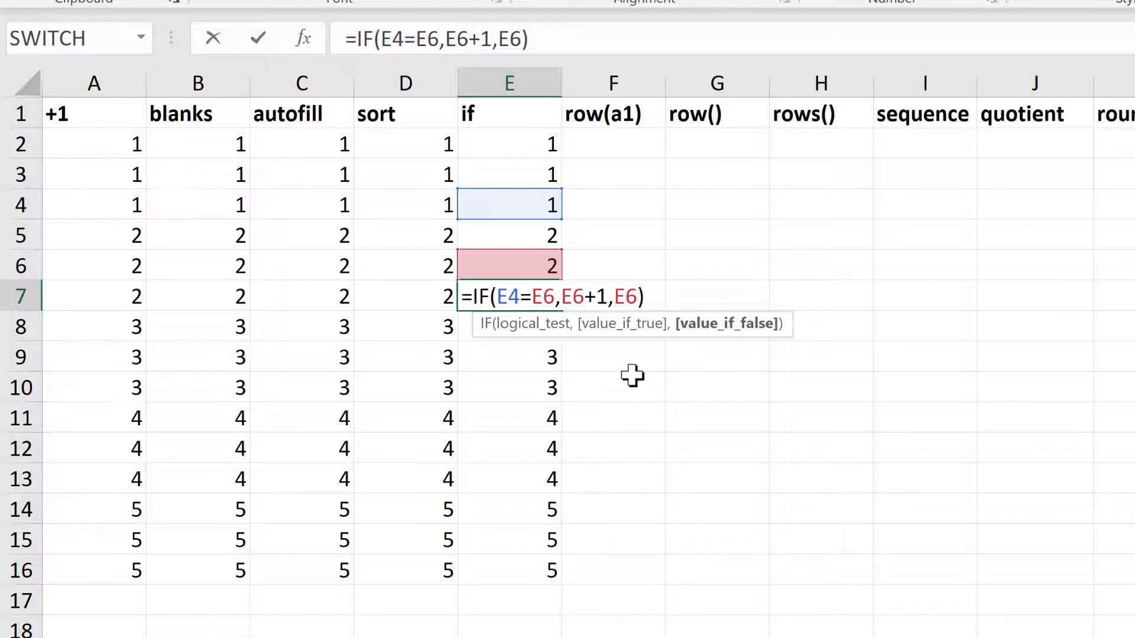
key(Return)
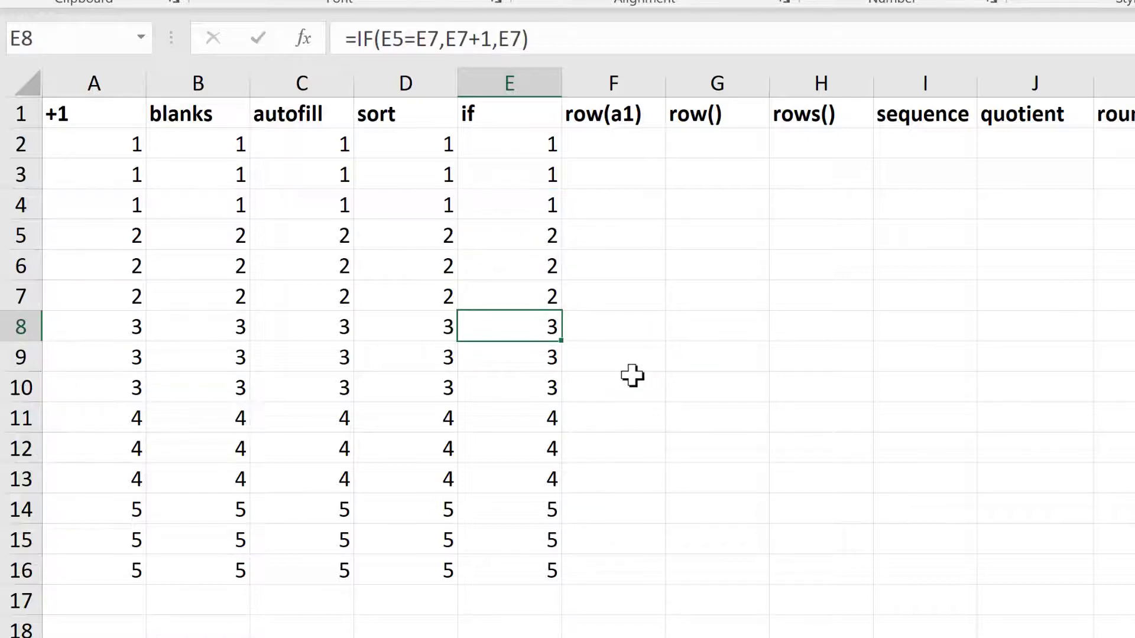
Examine the IF formulas in E8 and E9, including their referenced cells, logical test and value-if-true argument.
key(F2)
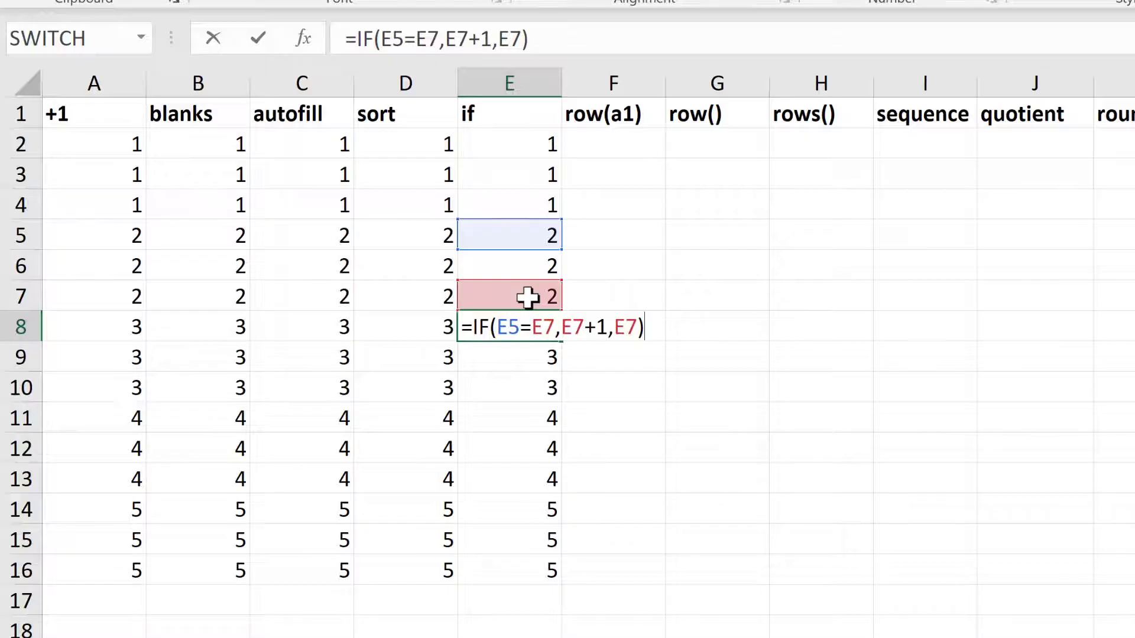
click(531, 327)
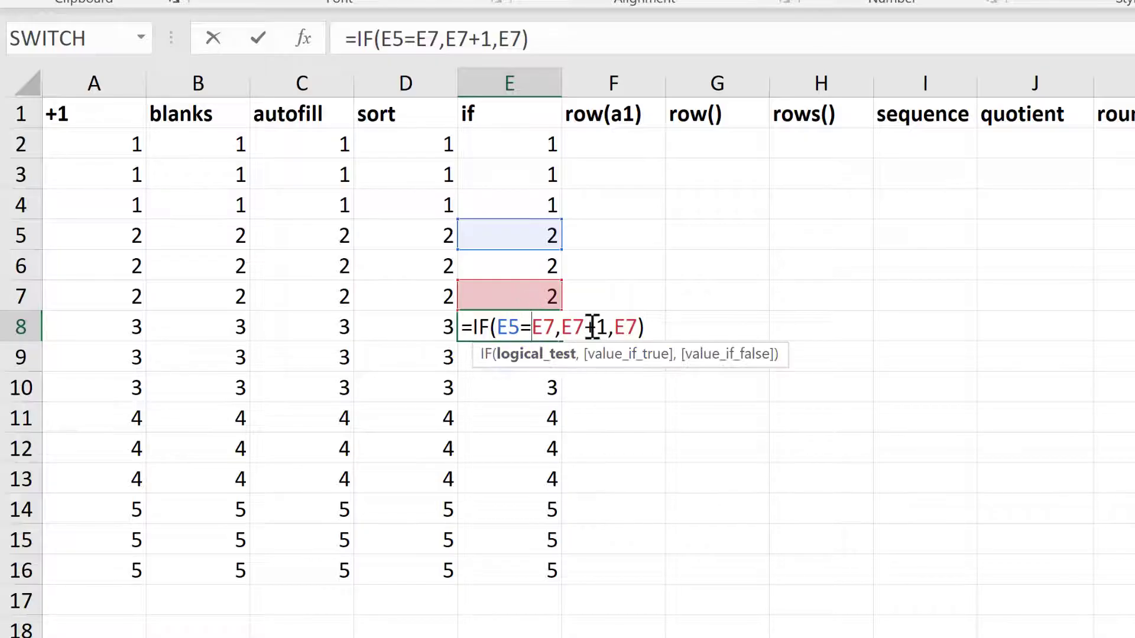
click(584, 327)
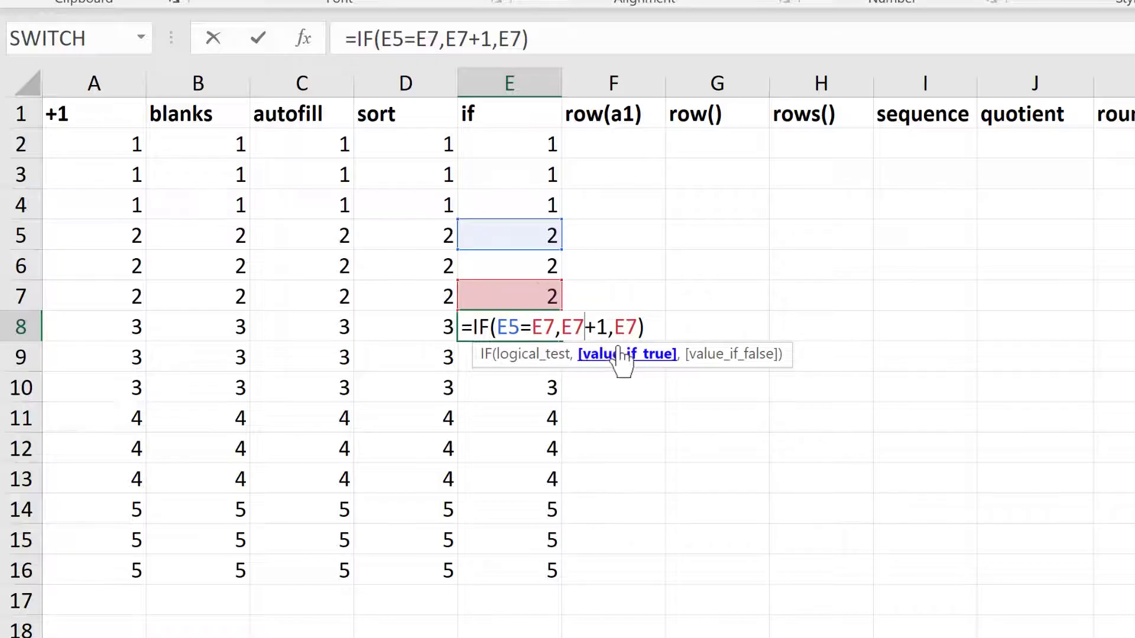
key(Return)
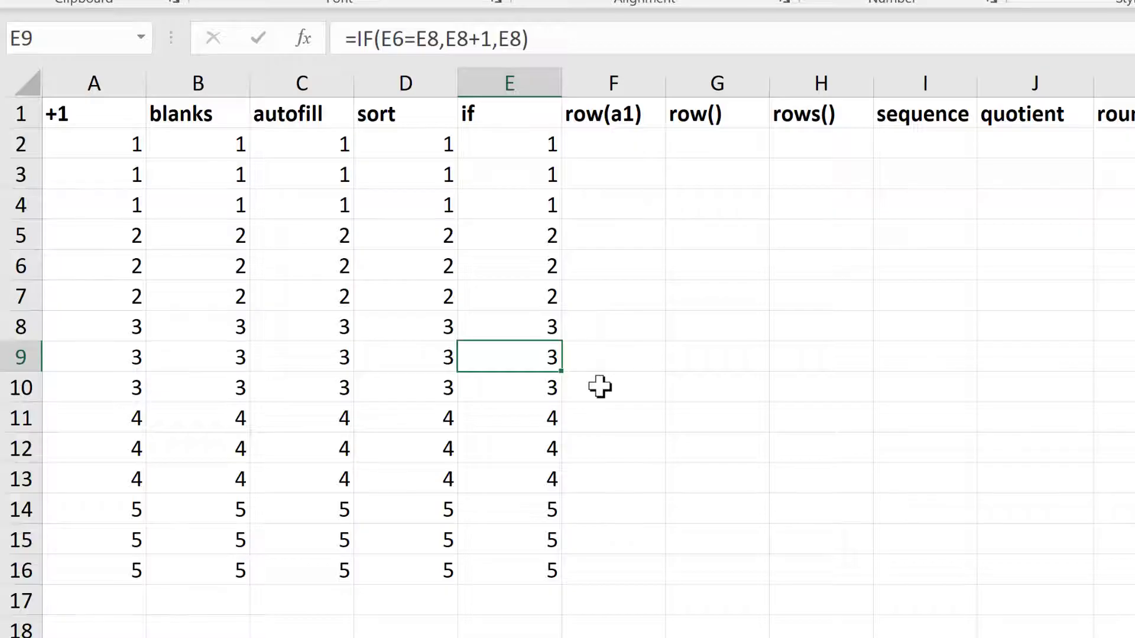
key(F2)
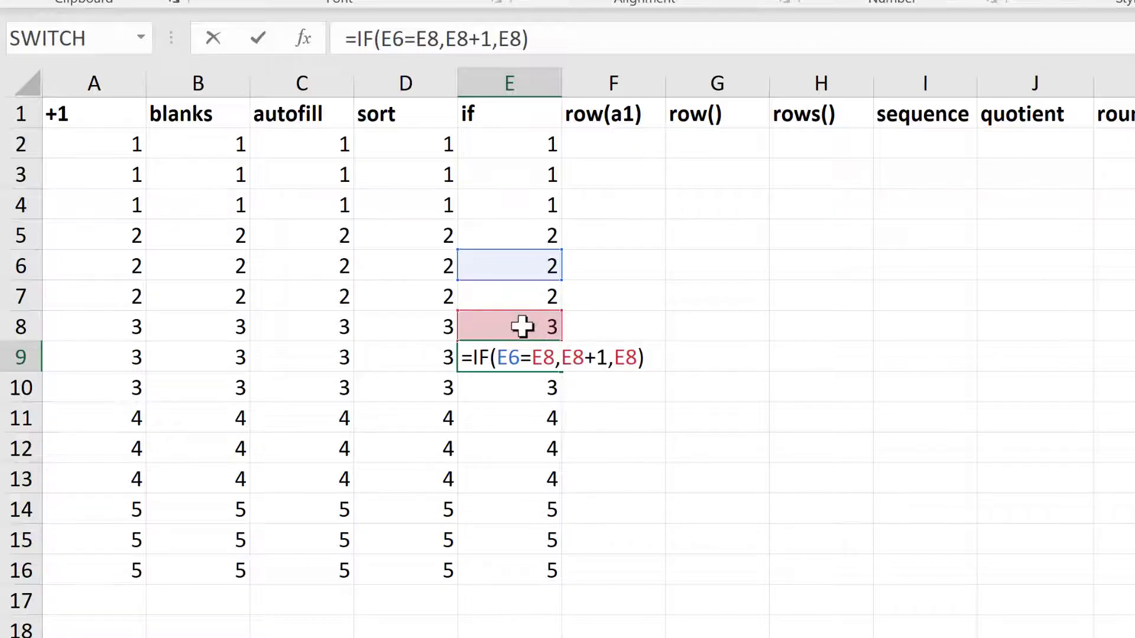
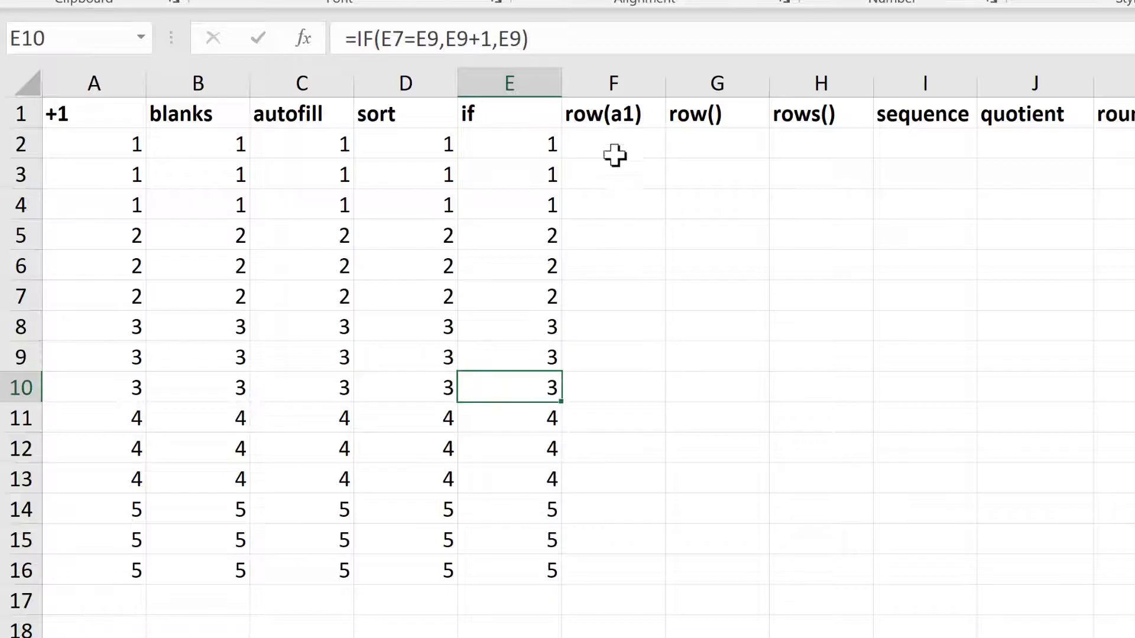
Enter the formula =ROW(A1) in F2 of the row(a1) column and autofill it down to F16.
click(615, 154)
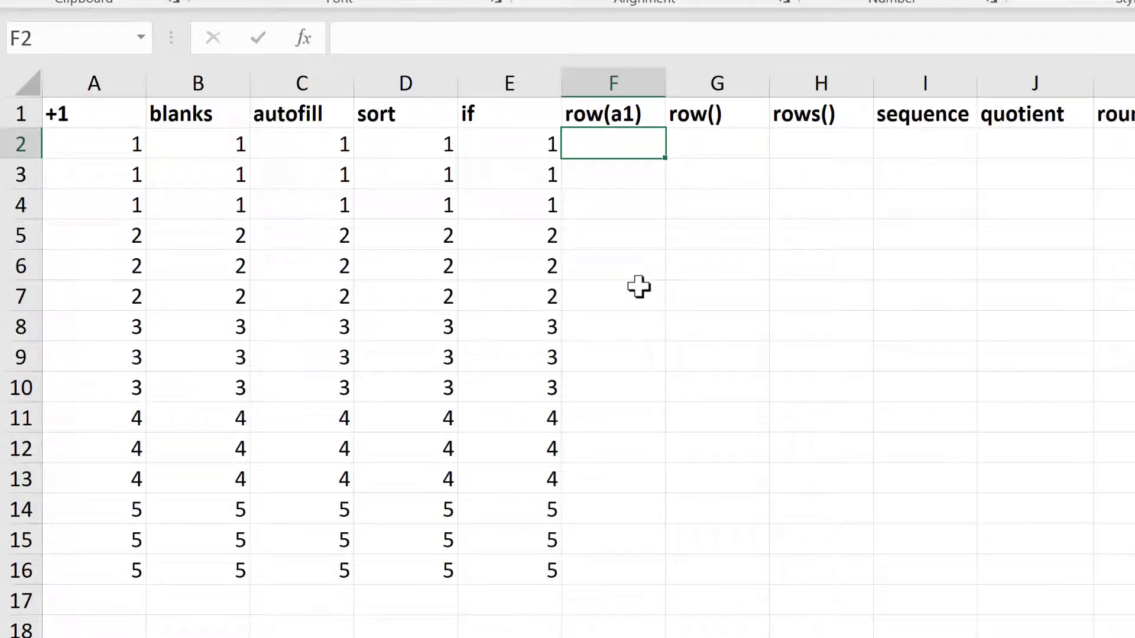
text(=)
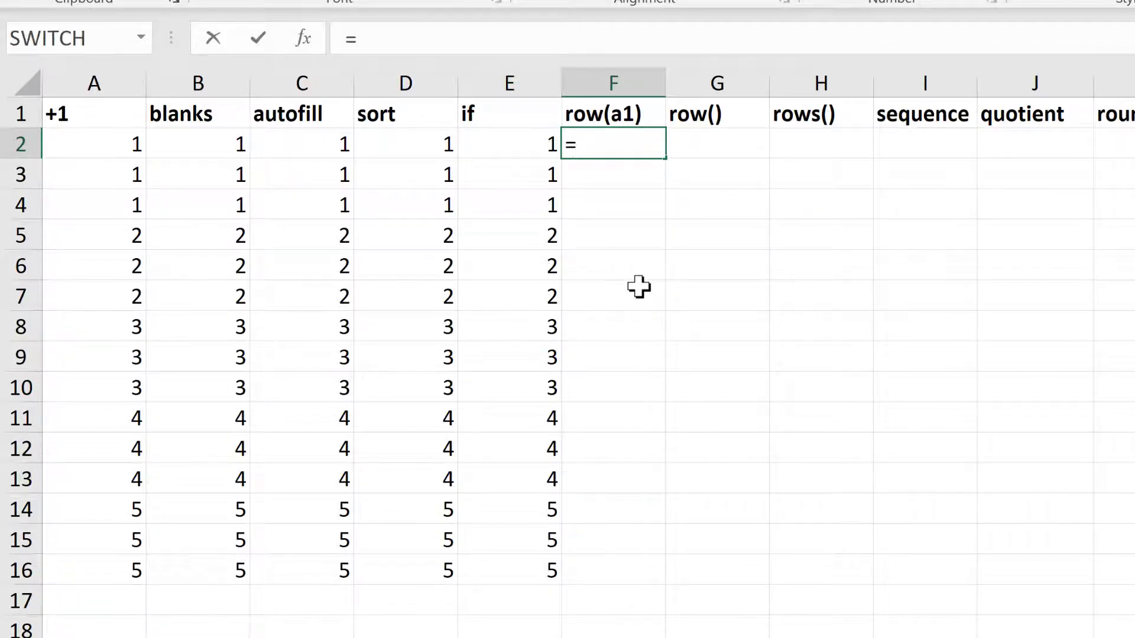
text(row)
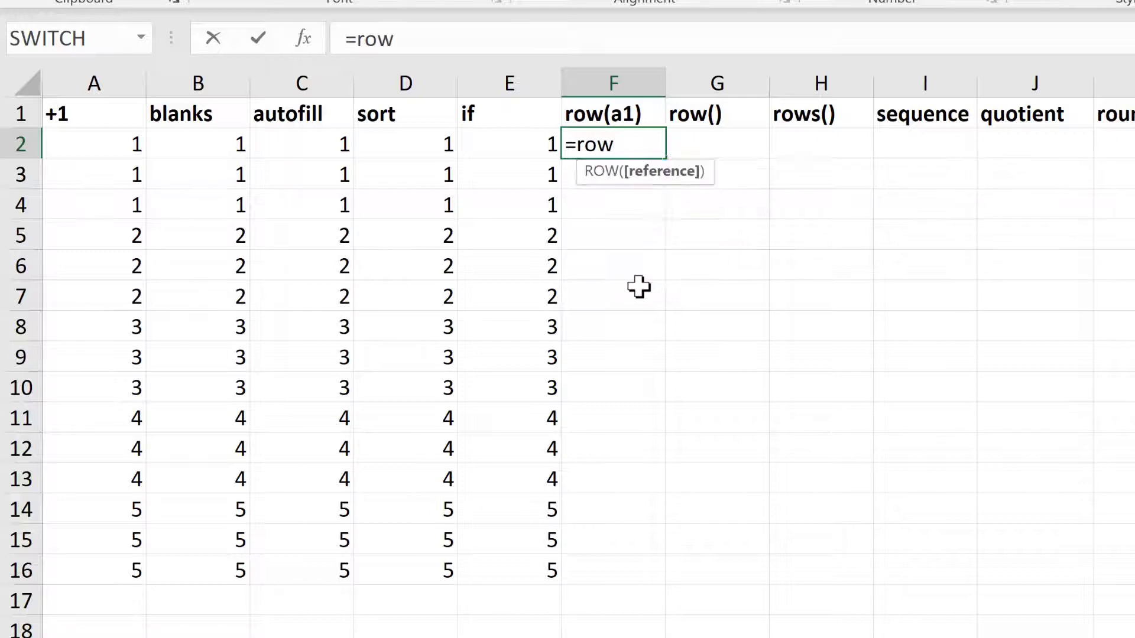
text((a)
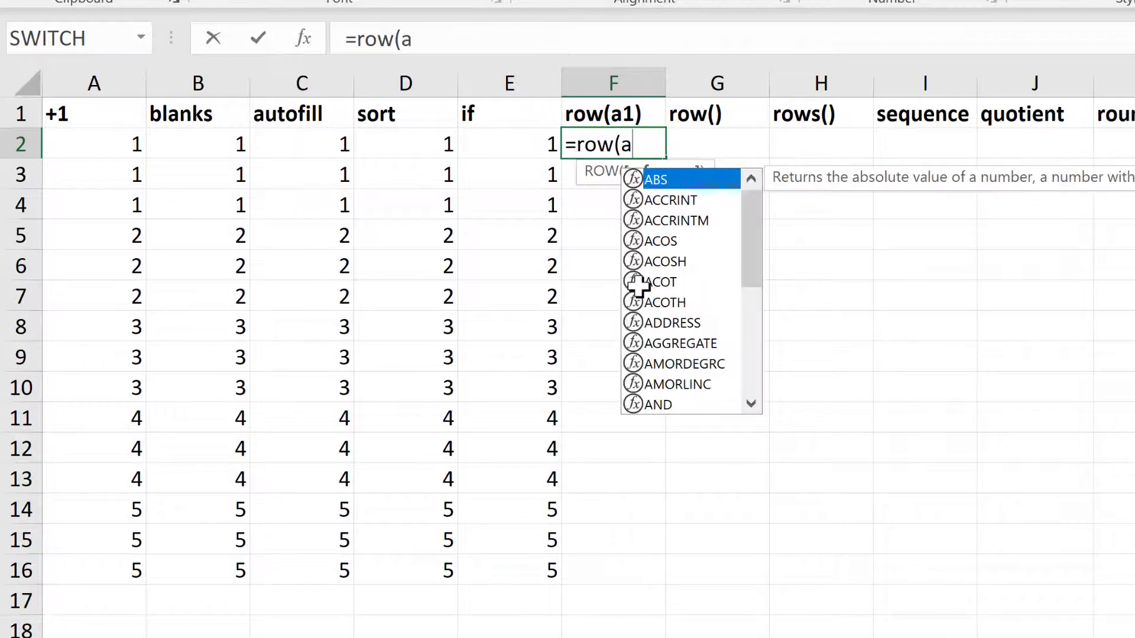
text(1))
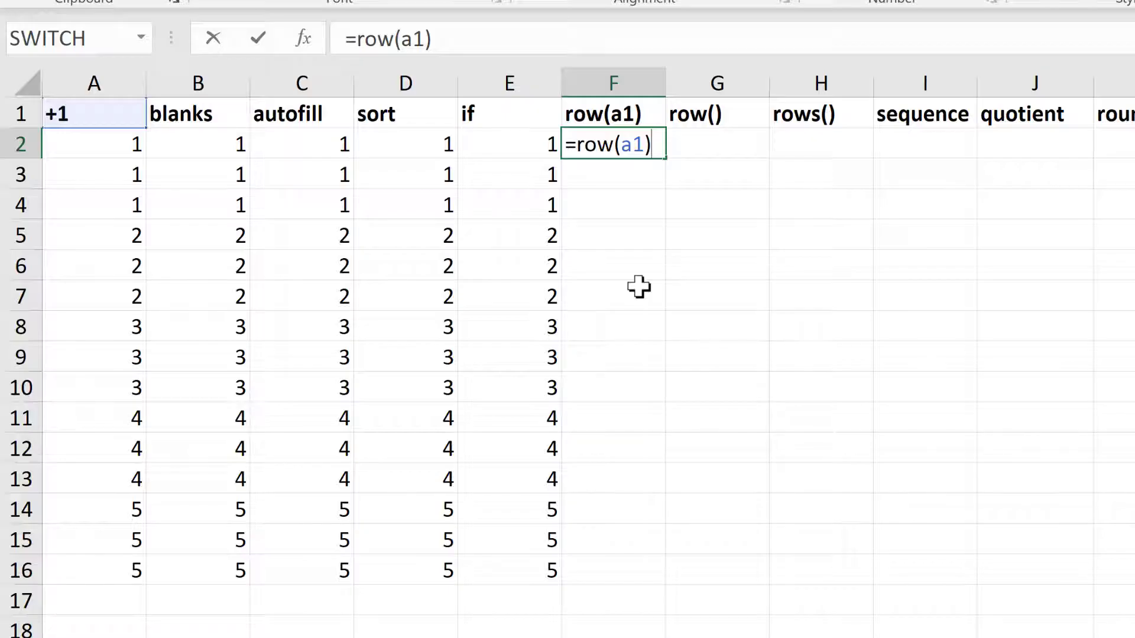
key(Return)
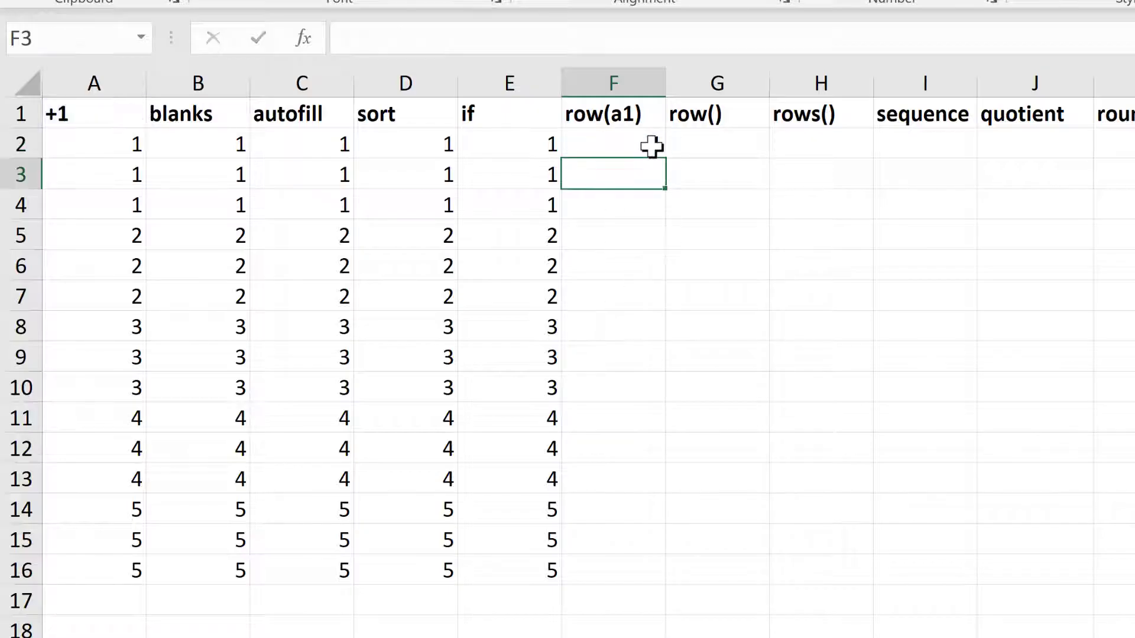
click(651, 146)
double_click(666, 162)
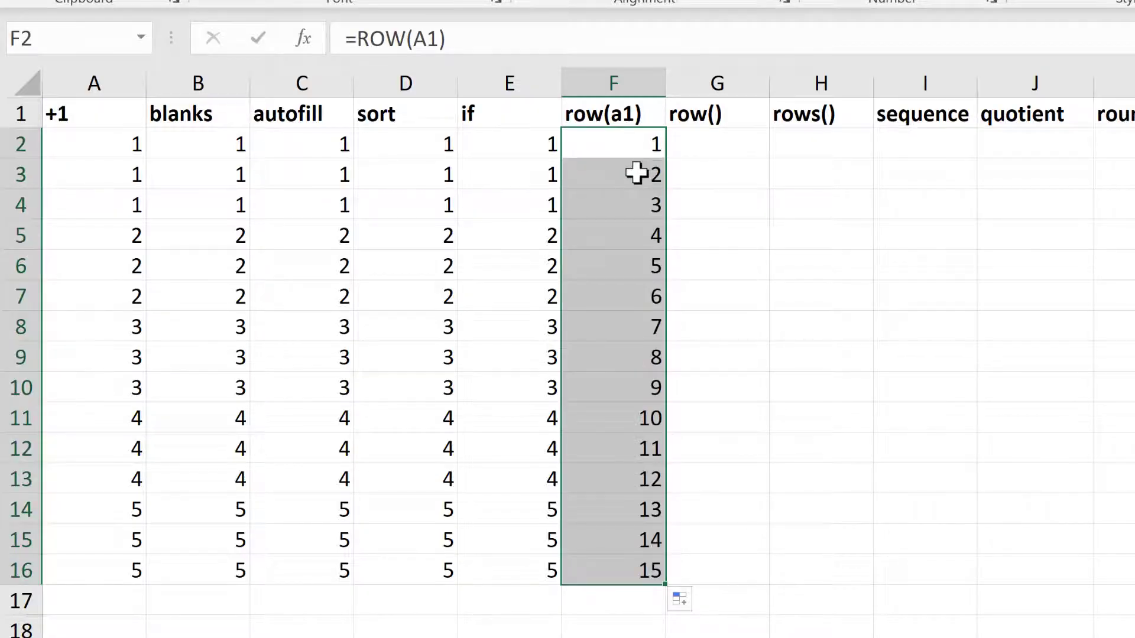
Examine the cell references of the ROW formulas in F3 through F6, one cell at a time.
click(638, 172)
key(F2)
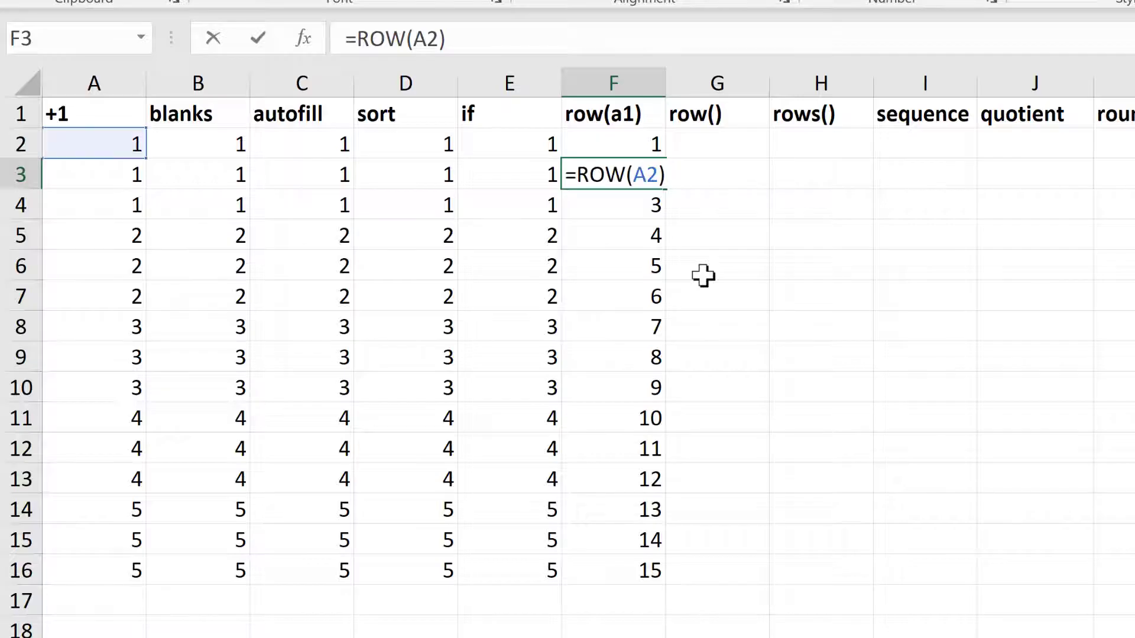
key(Return)
key(F2)
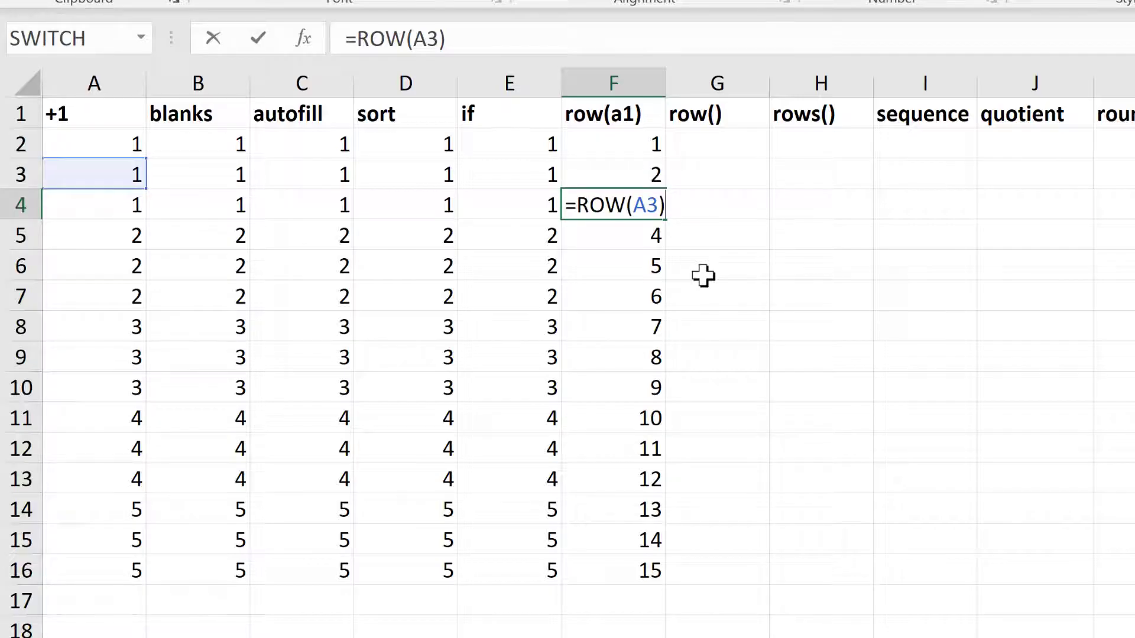
key(Return)
key(F2)
key(Return)
key(F2)
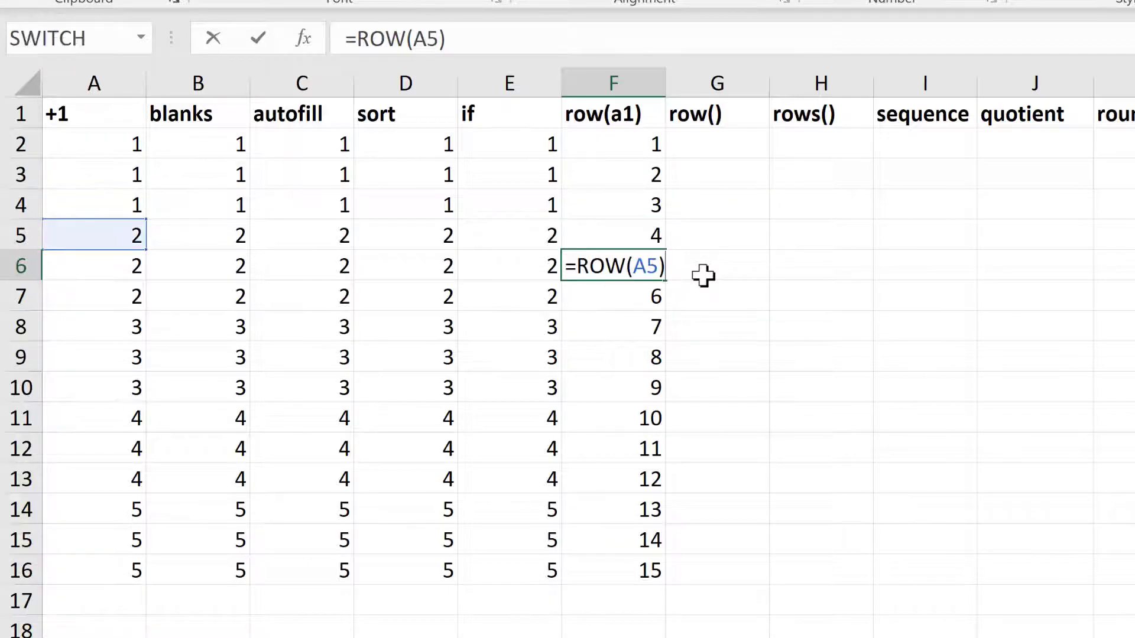
key(Return)
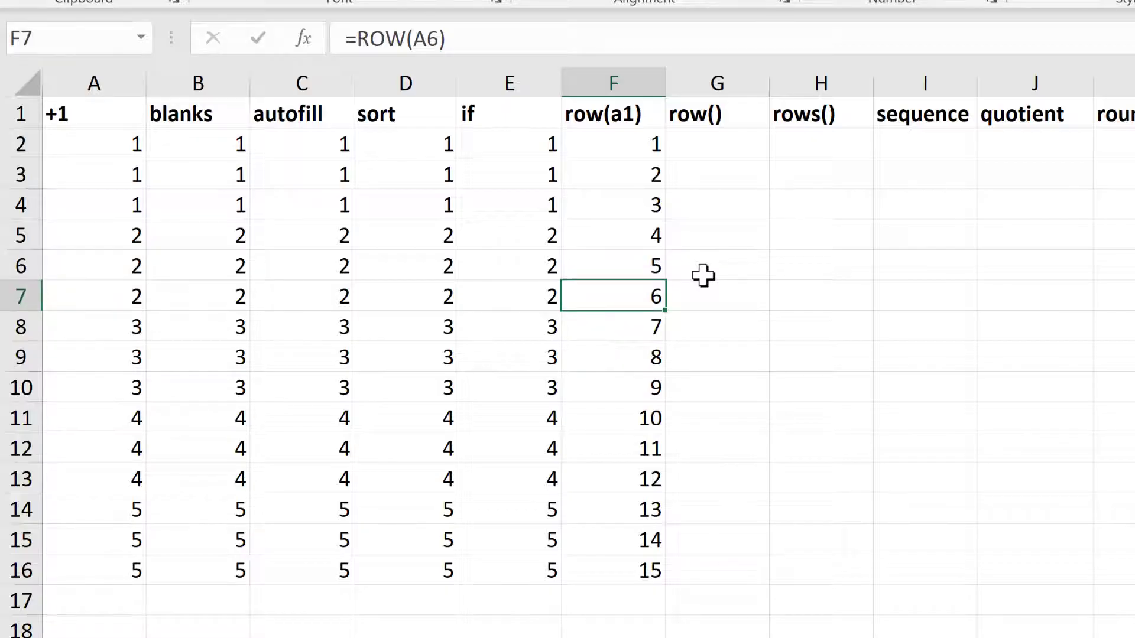
Change the formula in F2 to =ROW(A1)-1 and autofill it down to F16.
click(621, 145)
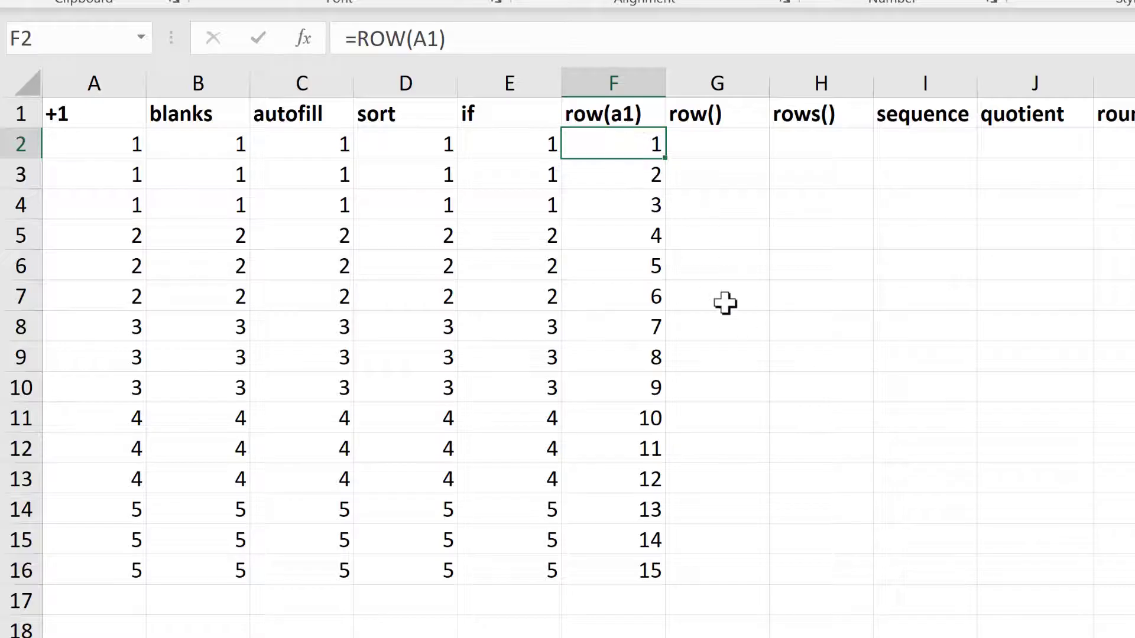
key(F2)
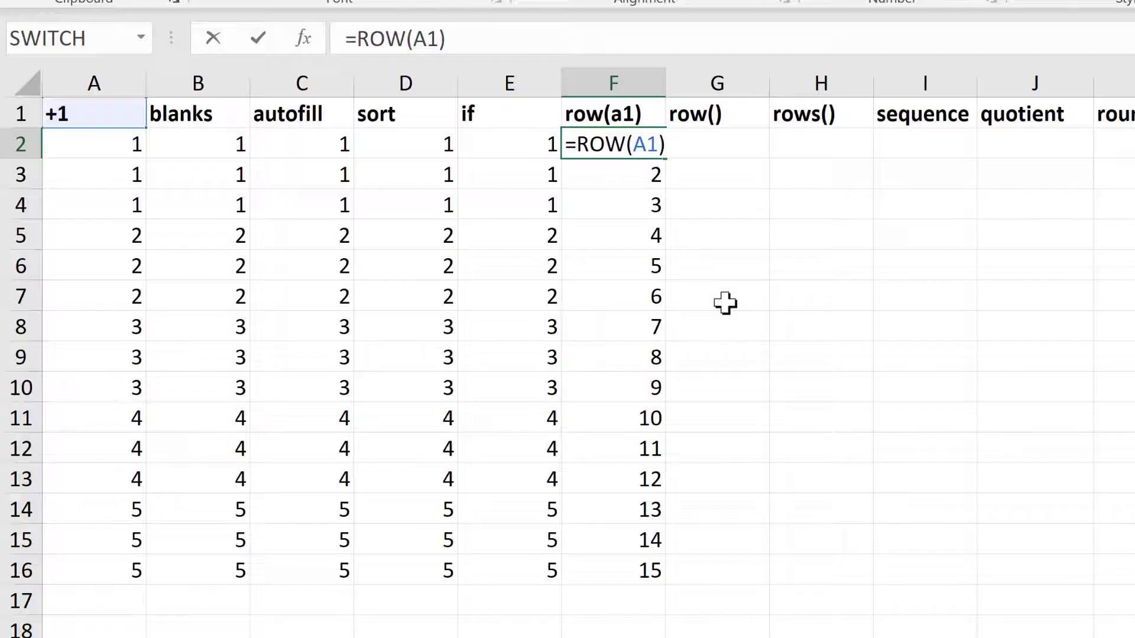
text(-1)
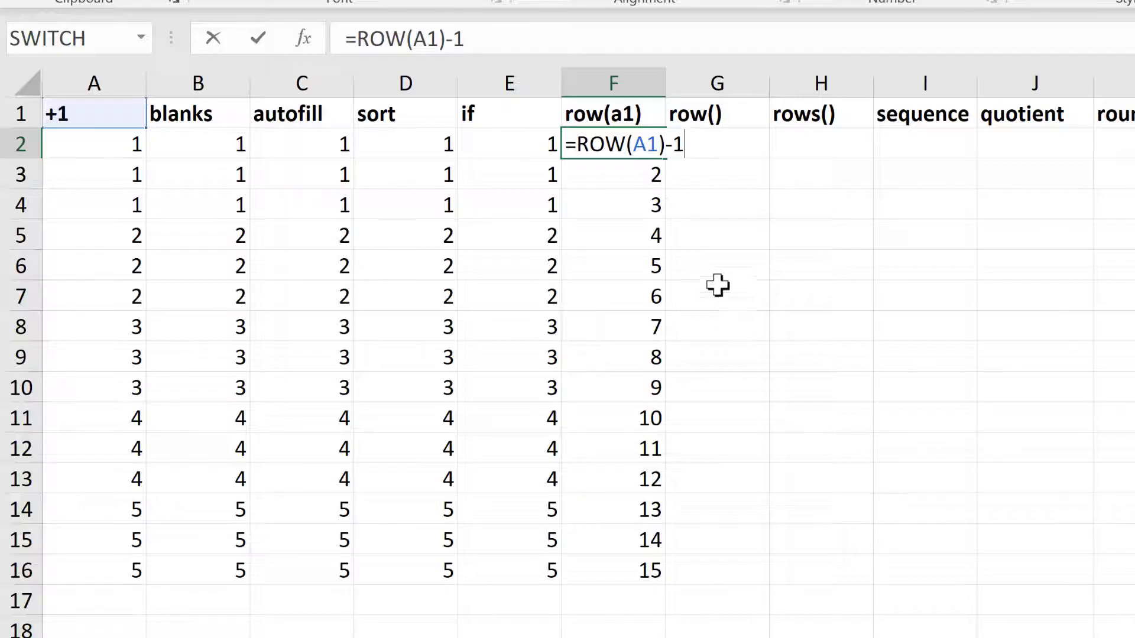
click(639, 145)
double_click(667, 162)
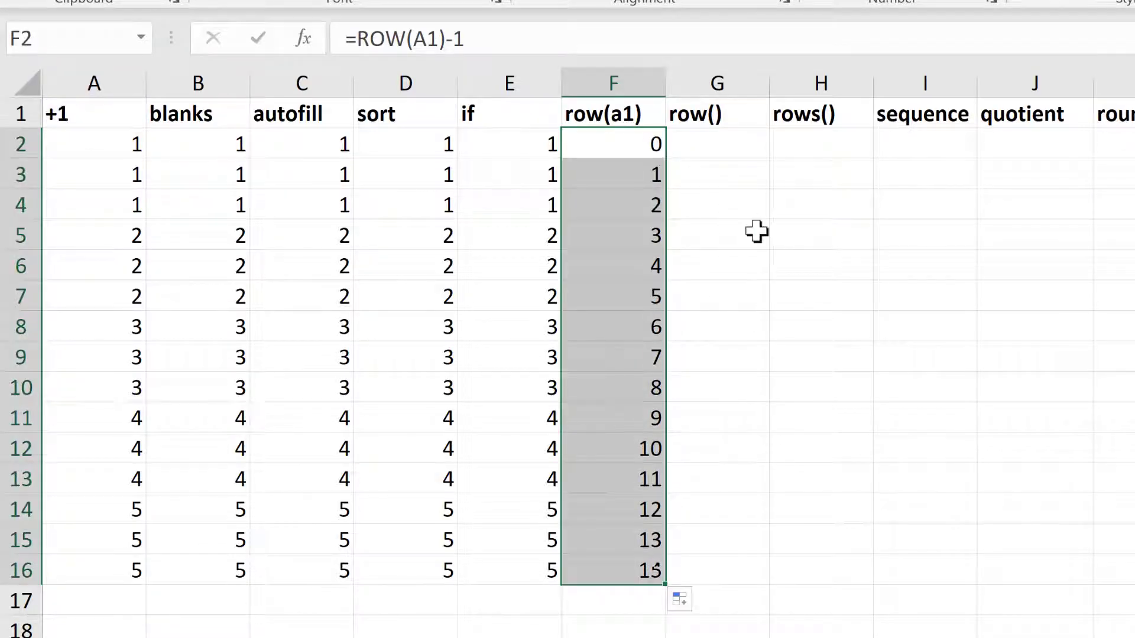
Enter the formula =F2/3 in G2 and autofill it down to G16.
click(732, 144)
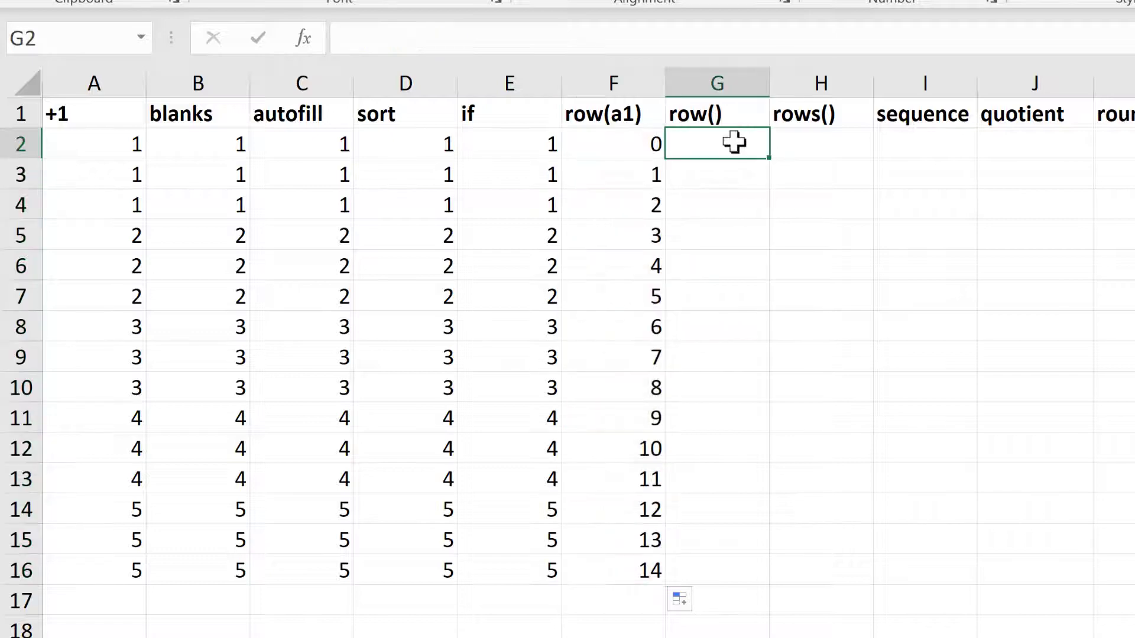
text(=)
click(632, 144)
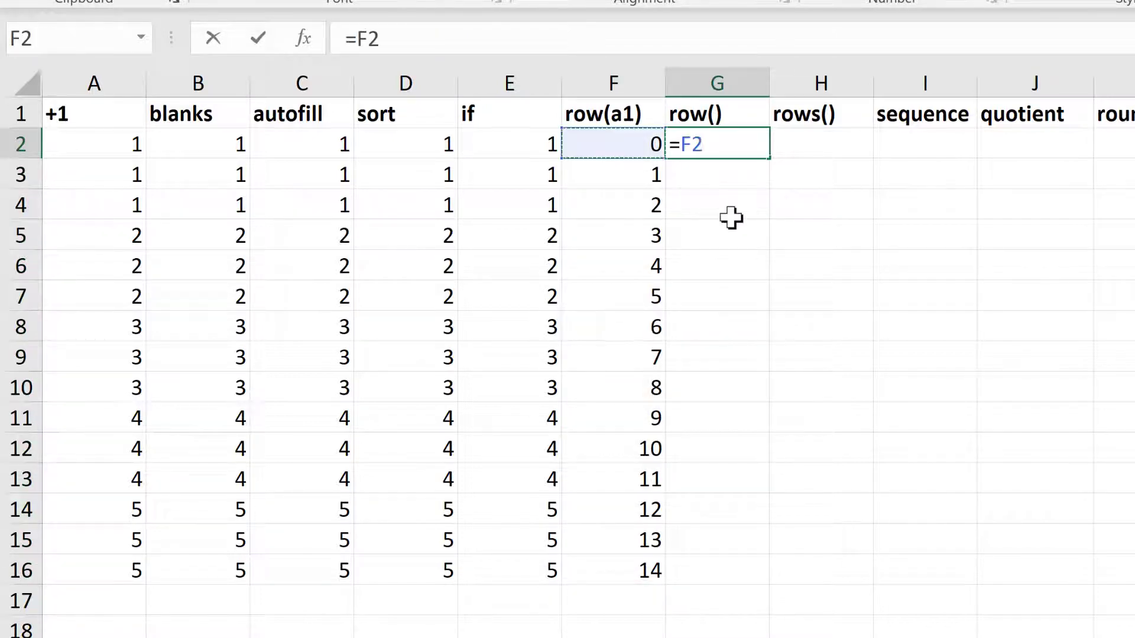
text(/3)
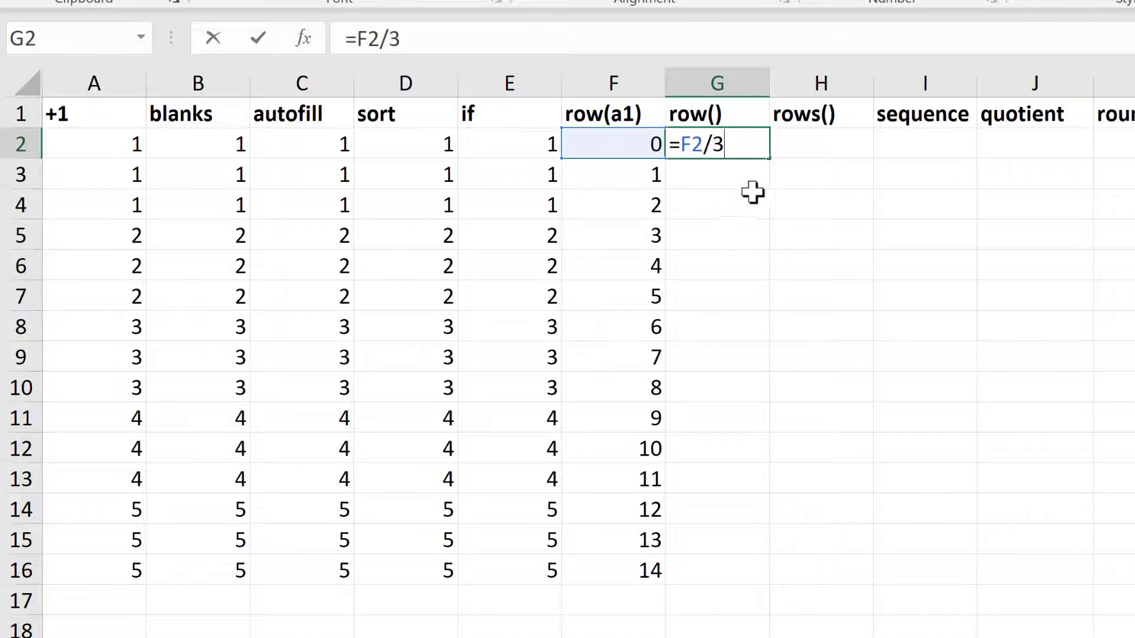
key(ctrl+Return)
double_click(766, 159)
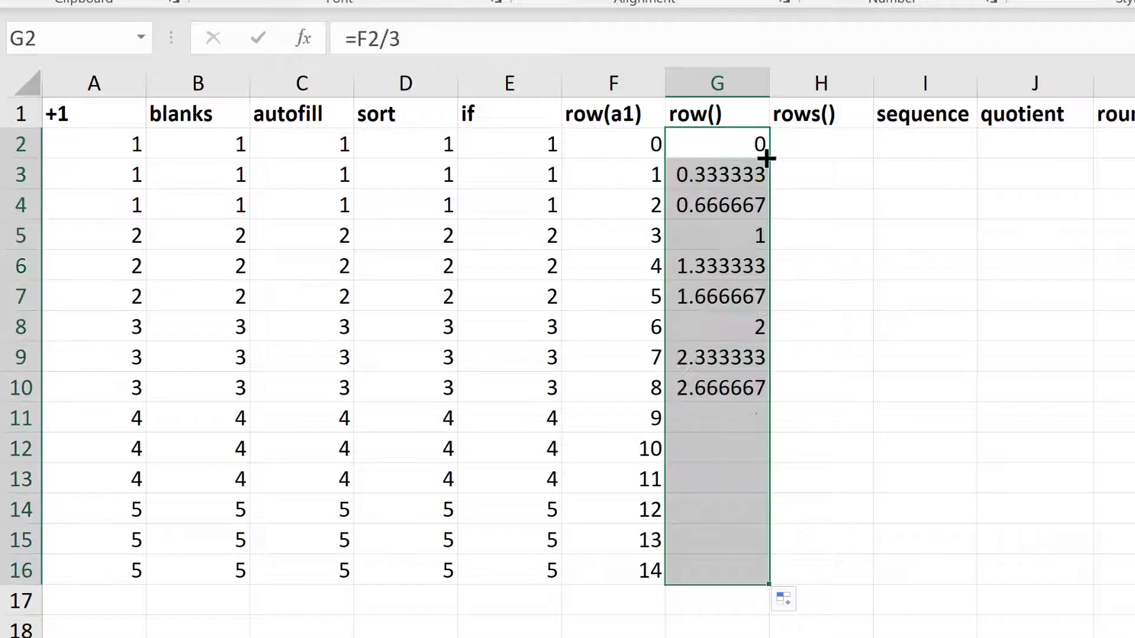
Enter the formula =INT(G2) in H2 and autofill it down to H16.
click(843, 140)
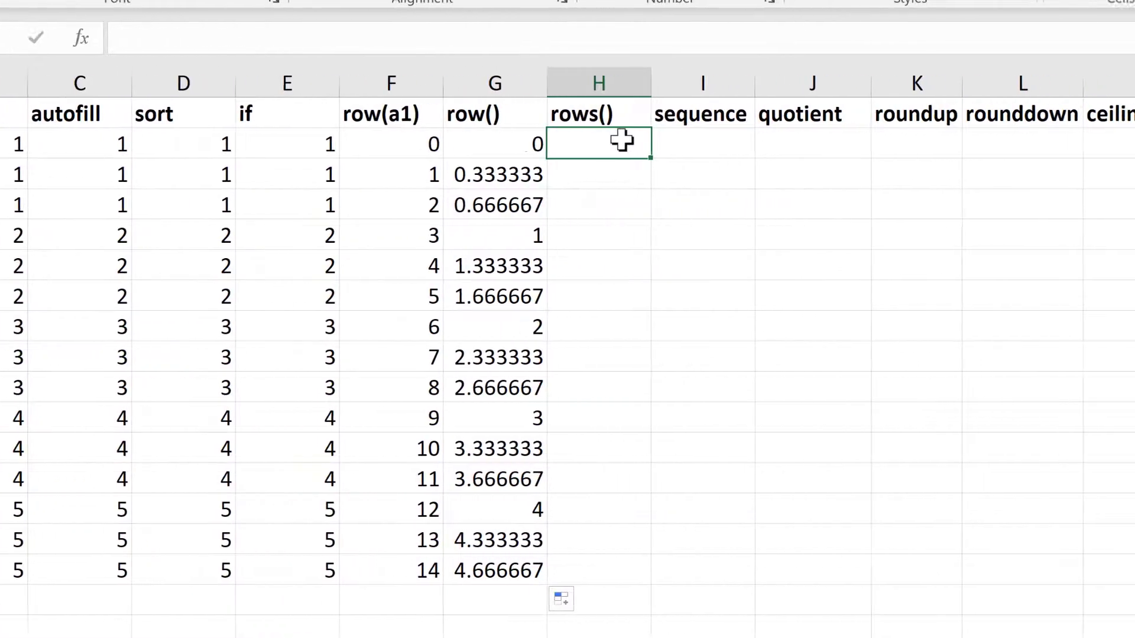
text(=int)
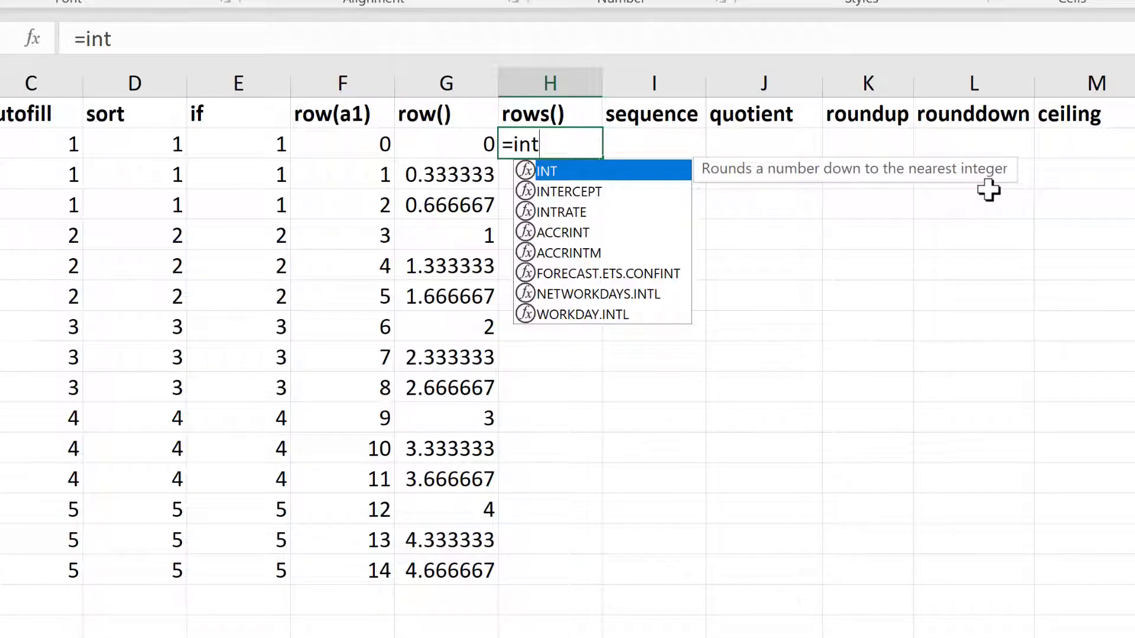
key(Tab)
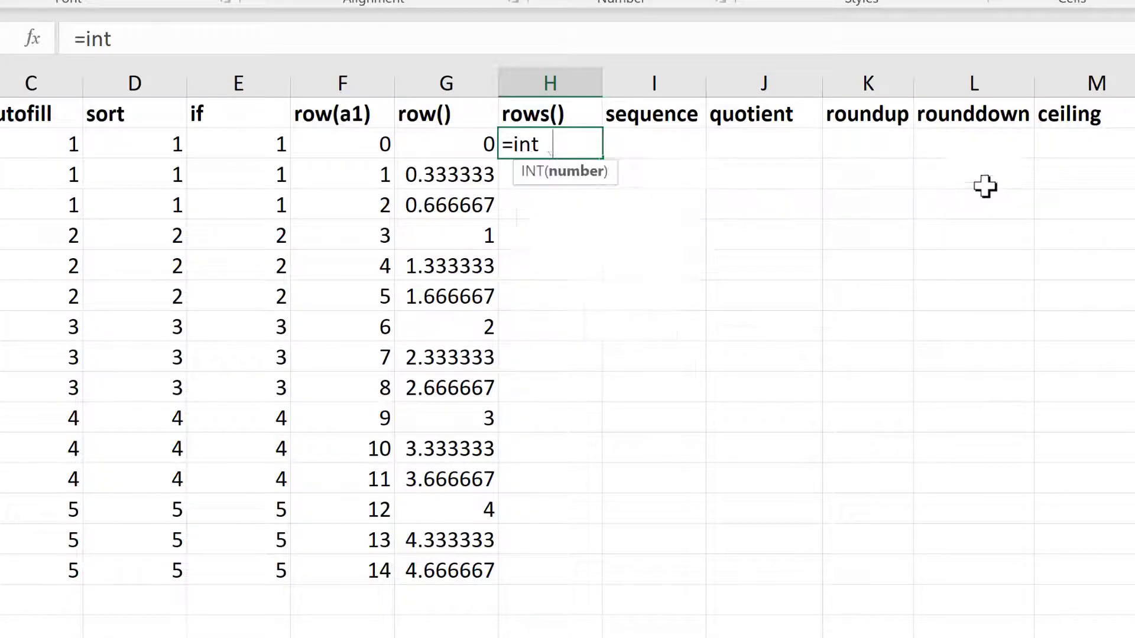
click(452, 144)
key(Return)
click(583, 141)
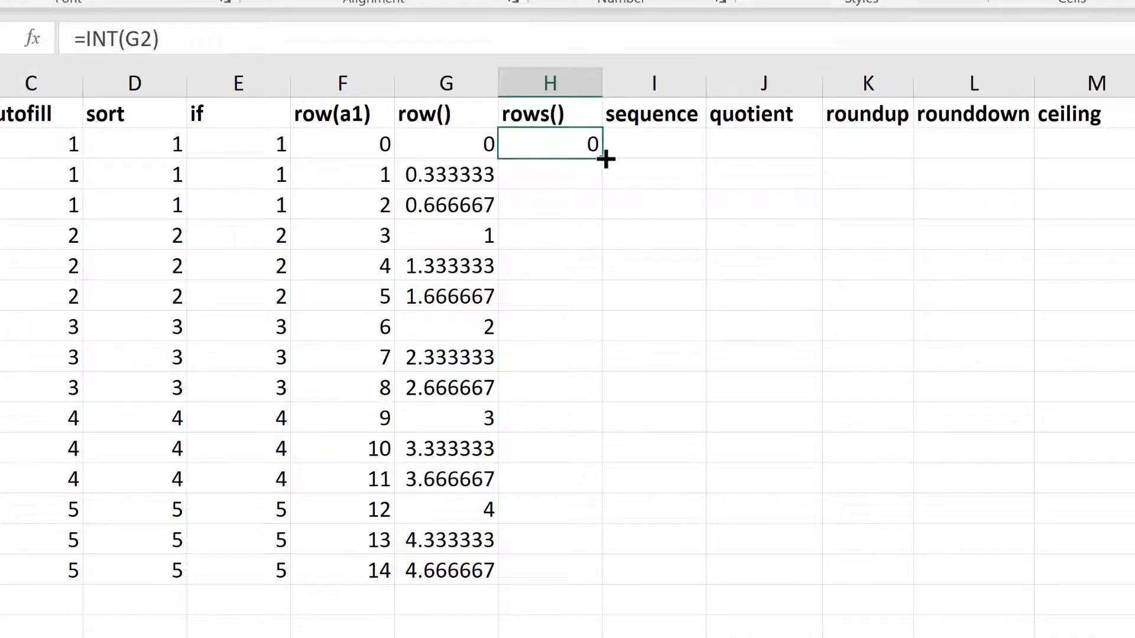
double_click(602, 158)
Compare the divided values in column G with their INT results in column H across rows 2 to 7.
drag(464, 145, 526, 151)
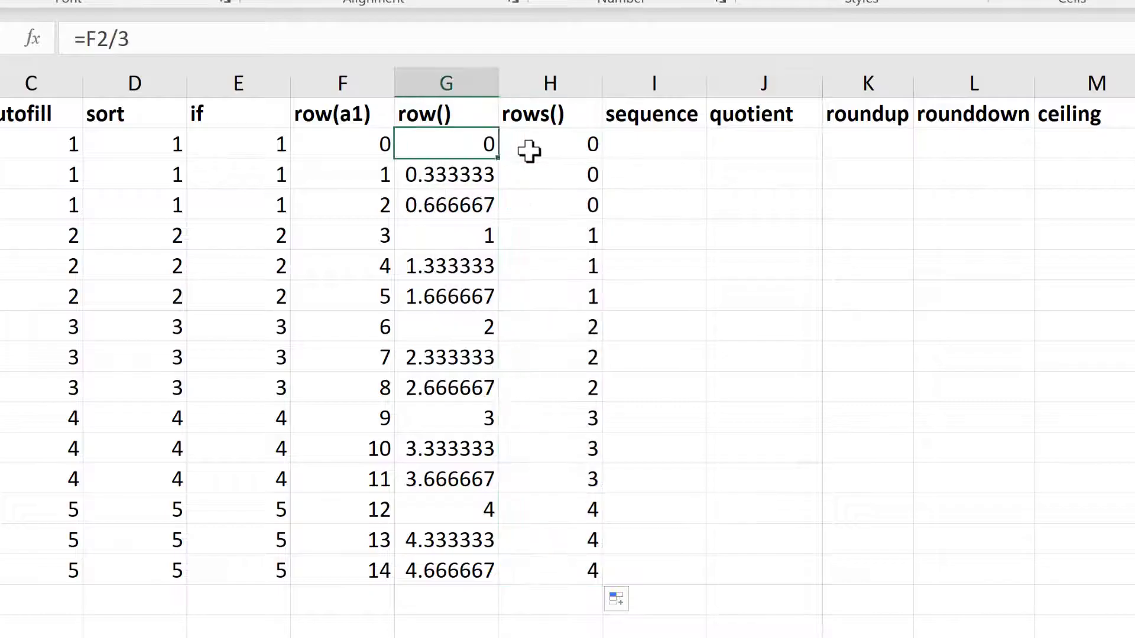
drag(463, 235, 527, 238)
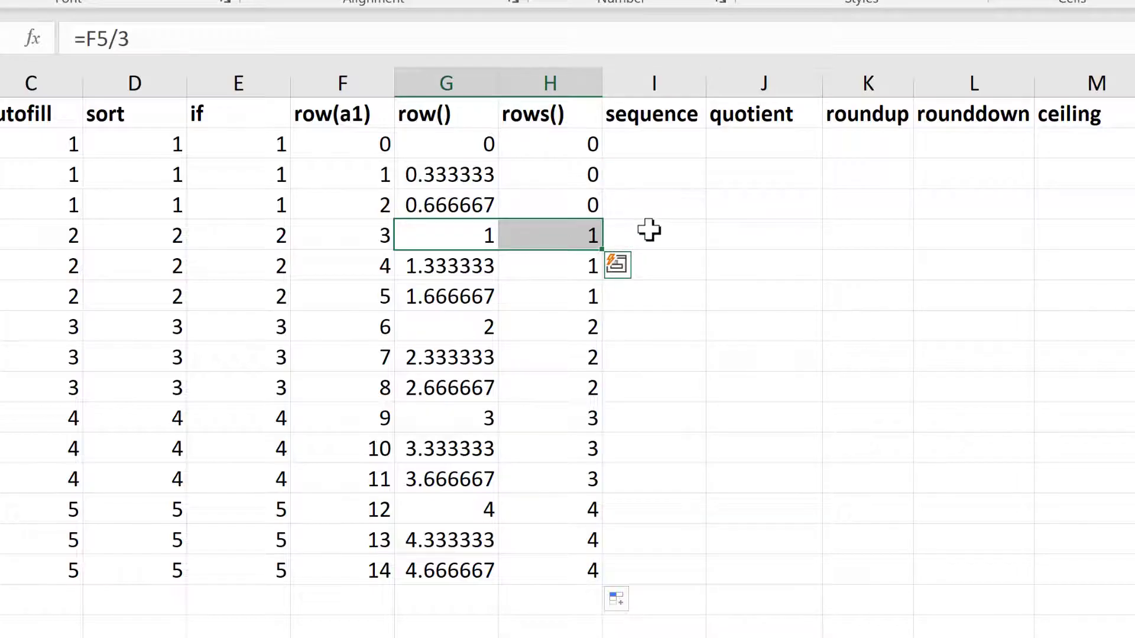
drag(468, 172, 466, 192)
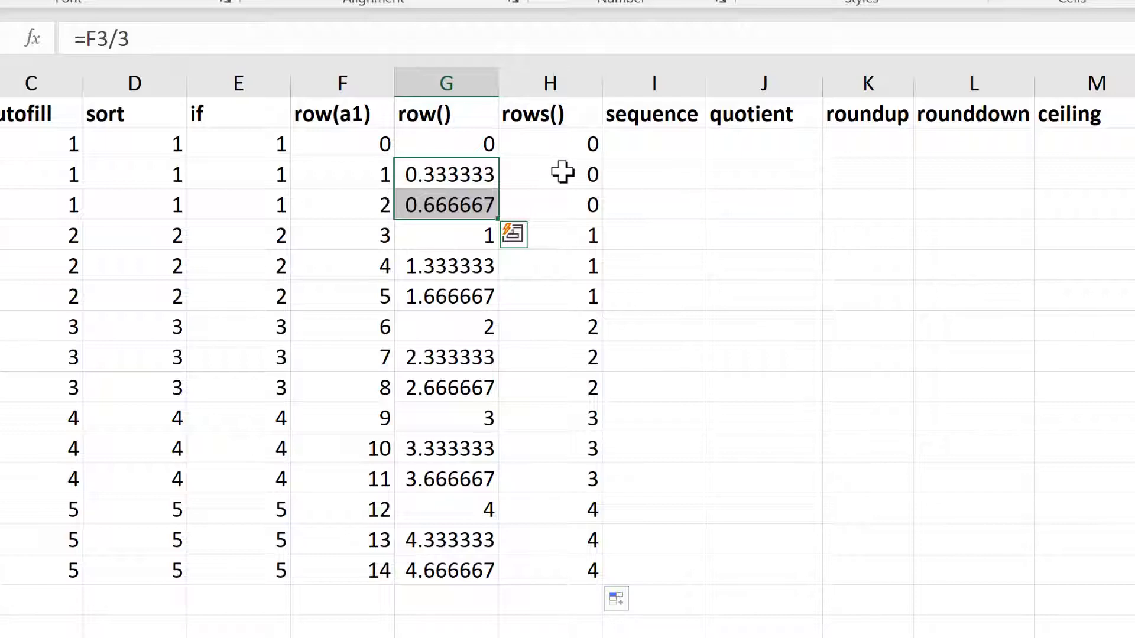
drag(562, 172, 602, 203)
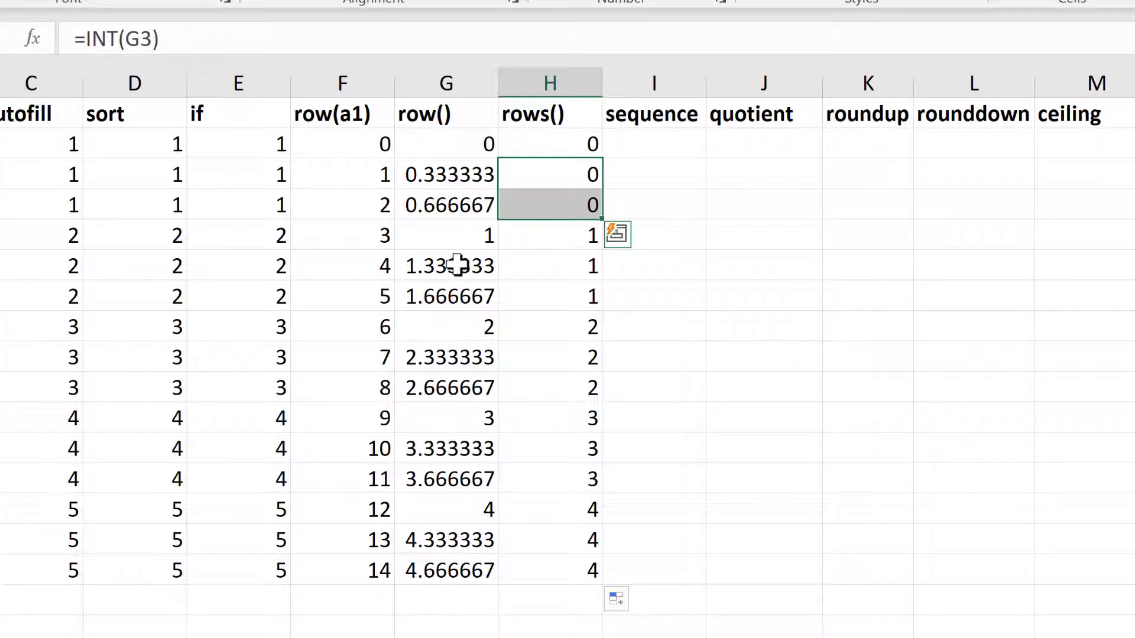
drag(457, 266, 462, 286)
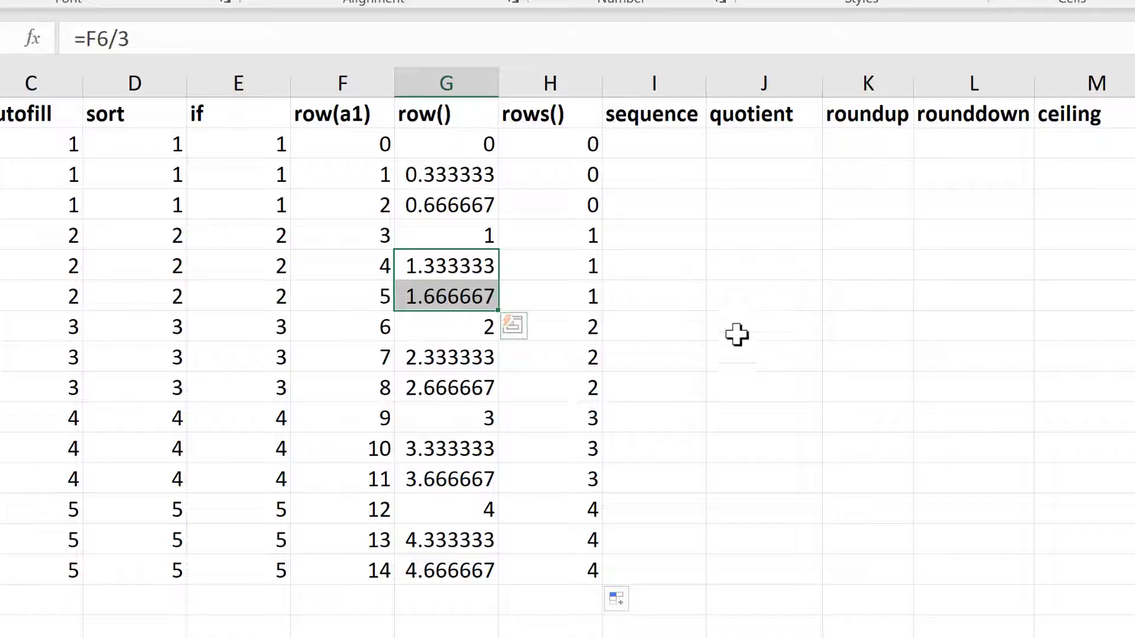
drag(576, 267, 579, 296)
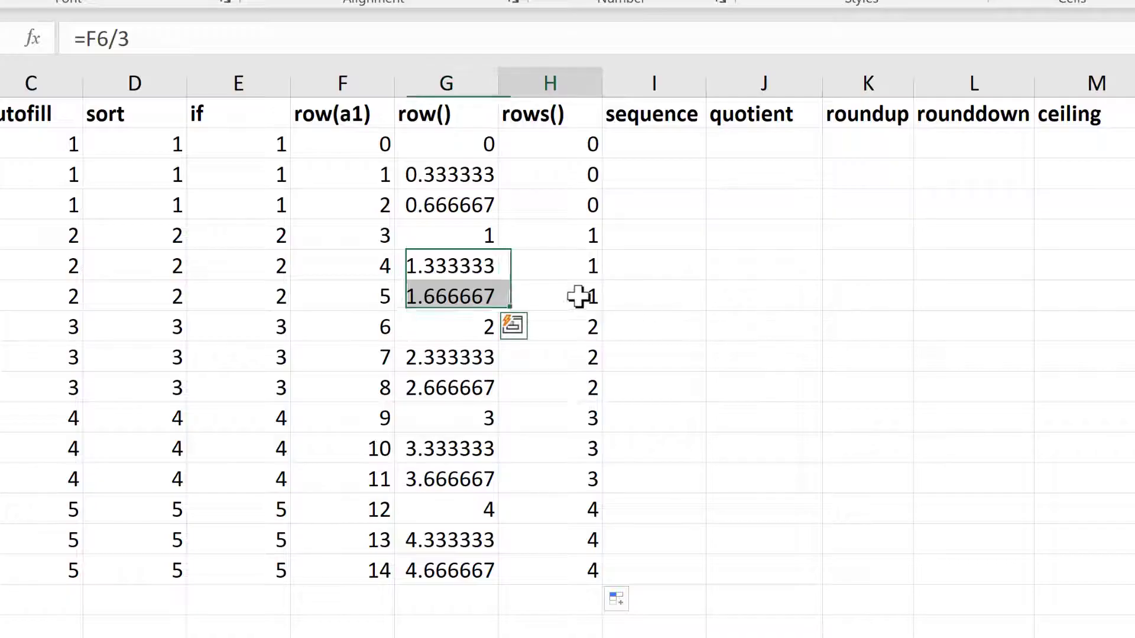
Enter the formula =H2+1 in I2 and autofill it down to I16.
click(648, 140)
text(=)
click(561, 145)
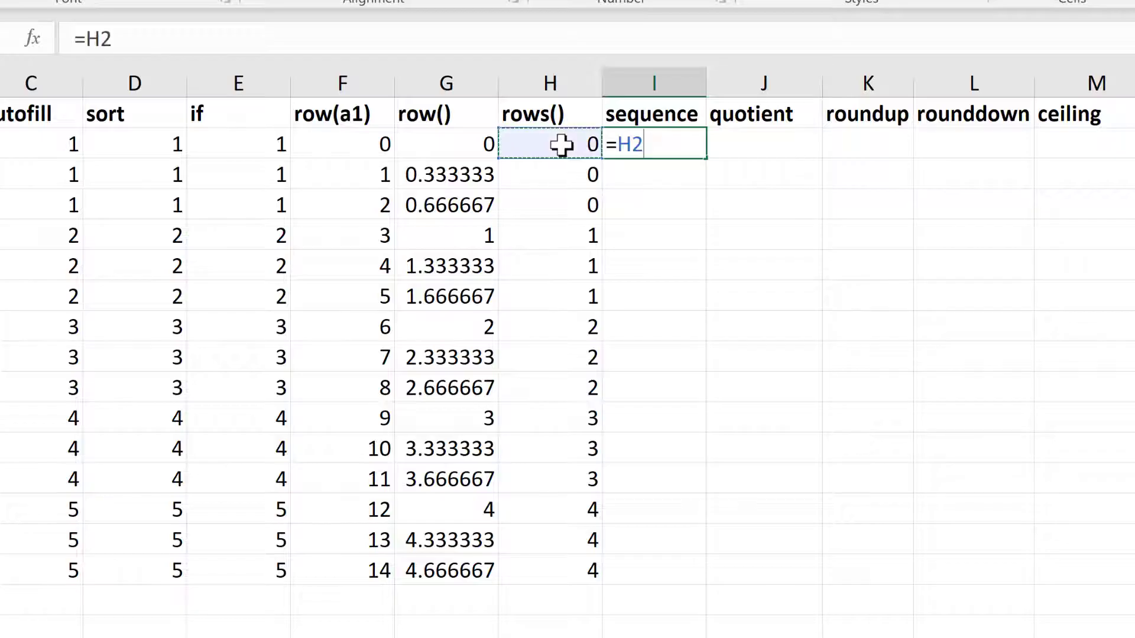
text(+1)
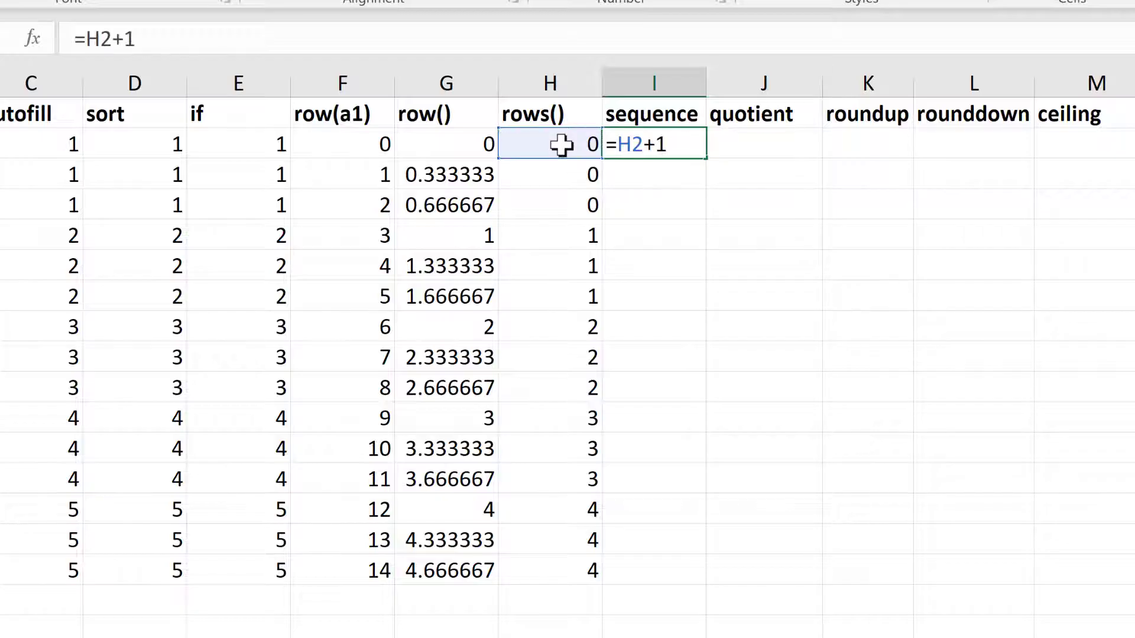
key(Return)
click(679, 148)
double_click(706, 160)
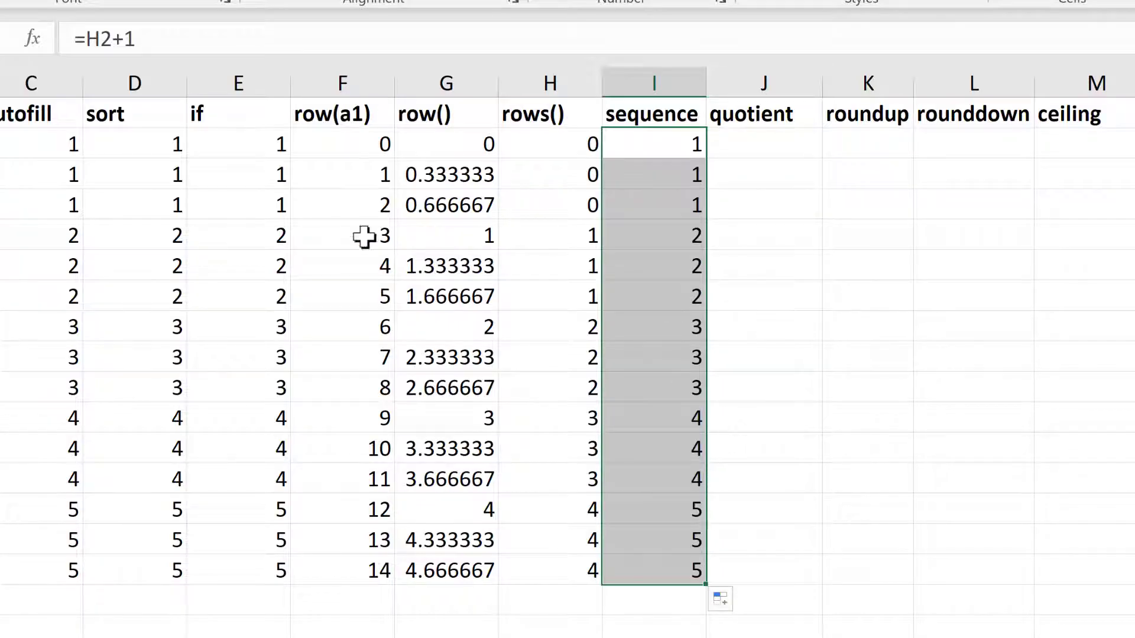
Change the formula in F2 to =ROW(A1) by removing the -1, and autofill it down to F16.
click(344, 151)
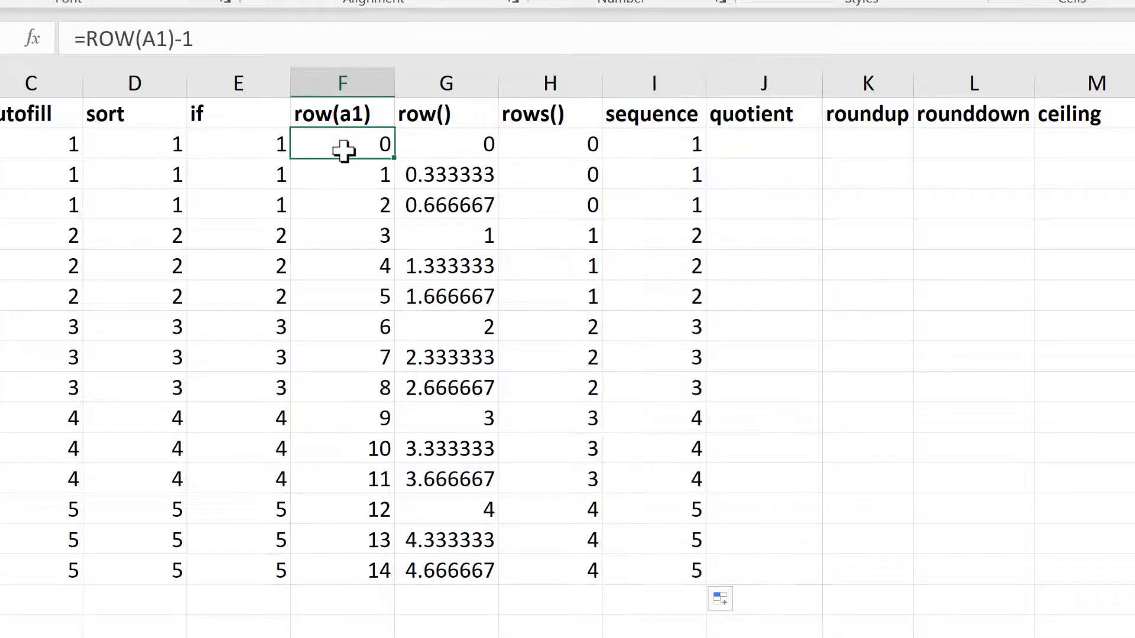
double_click(341, 151)
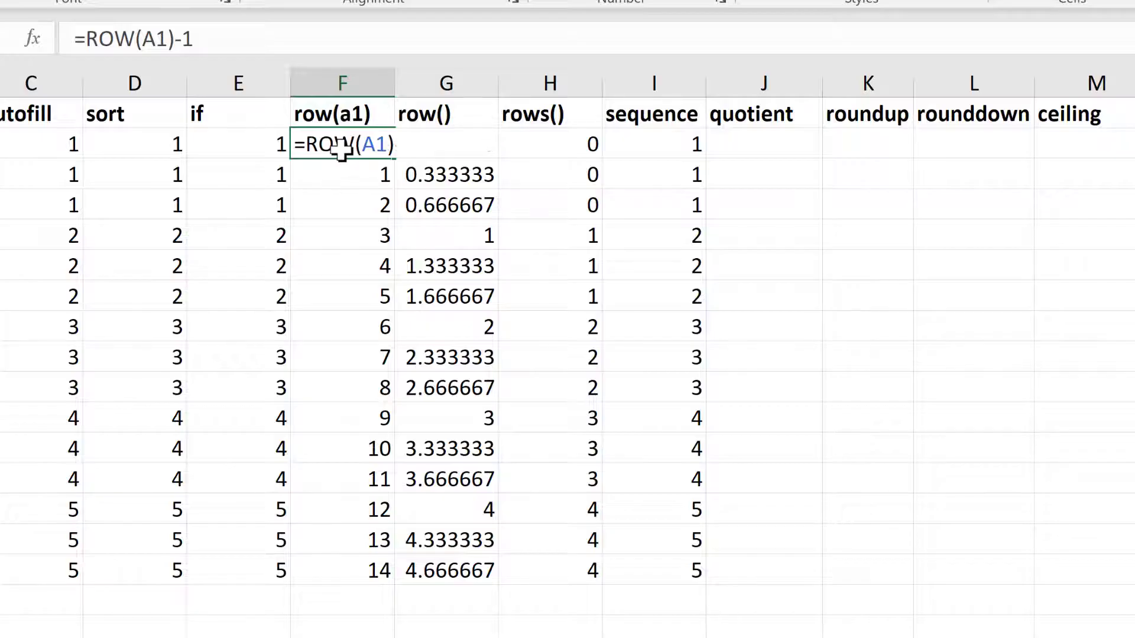
key(BackSpace)
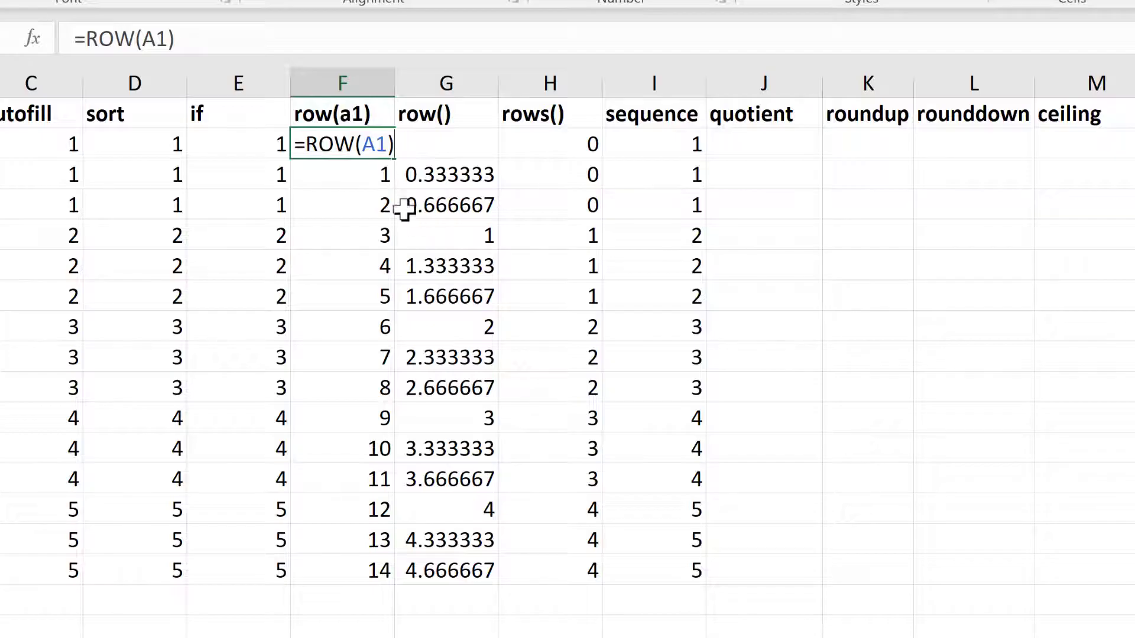
key(Return)
click(370, 144)
double_click(394, 164)
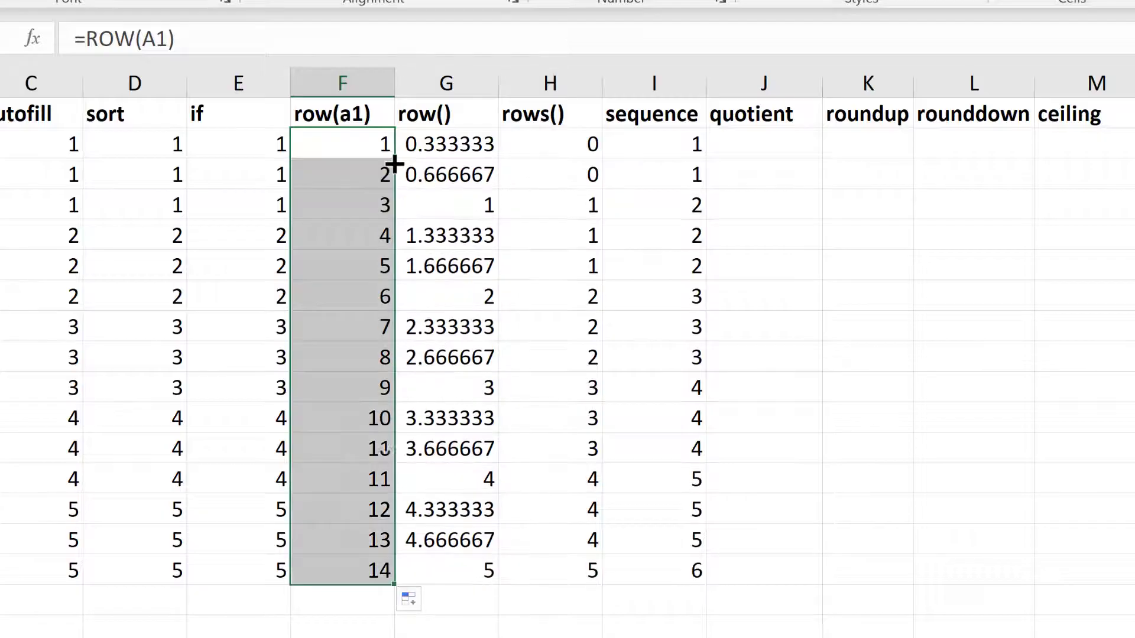
Compare the divided values in column G with the INT results in column H for rows 2 to 12.
click(449, 159)
drag(449, 159, 450, 162)
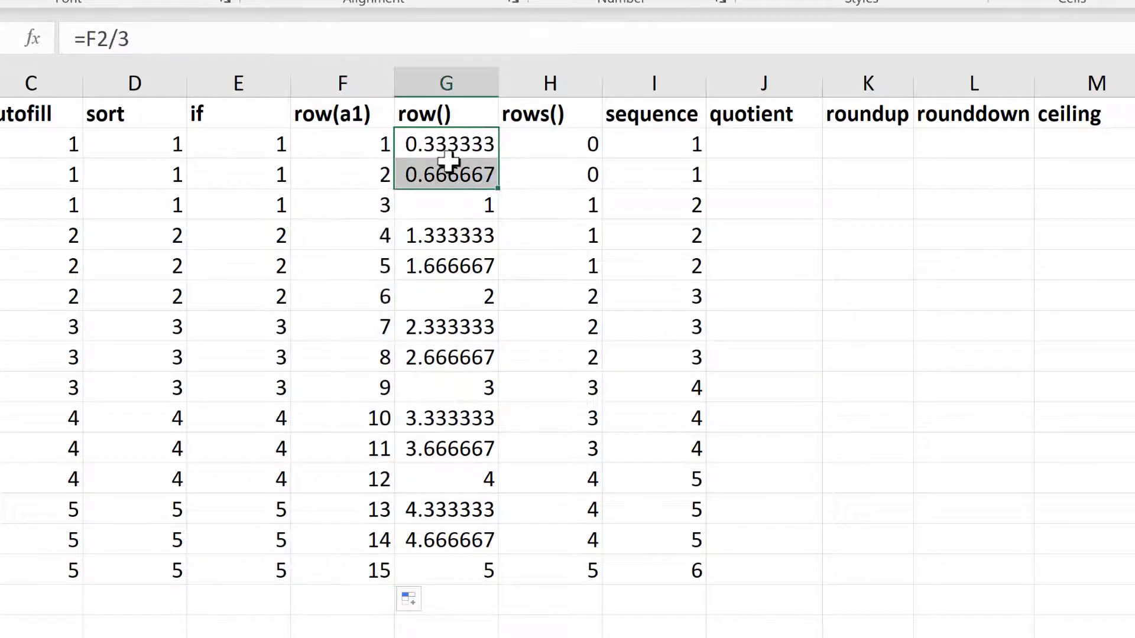
drag(557, 144, 557, 175)
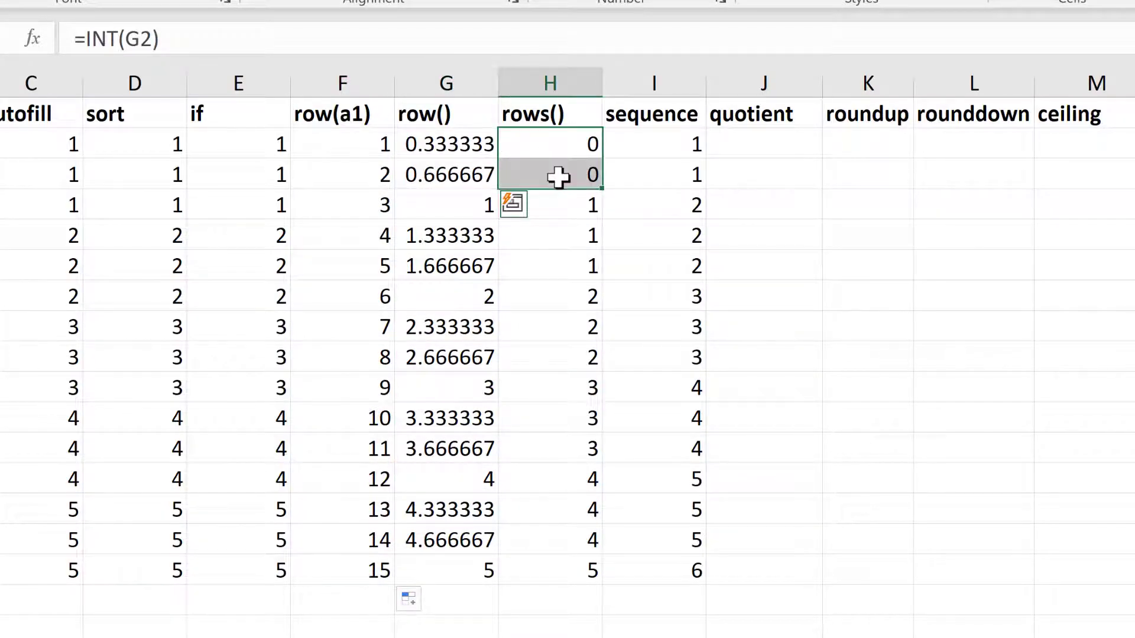
click(414, 201)
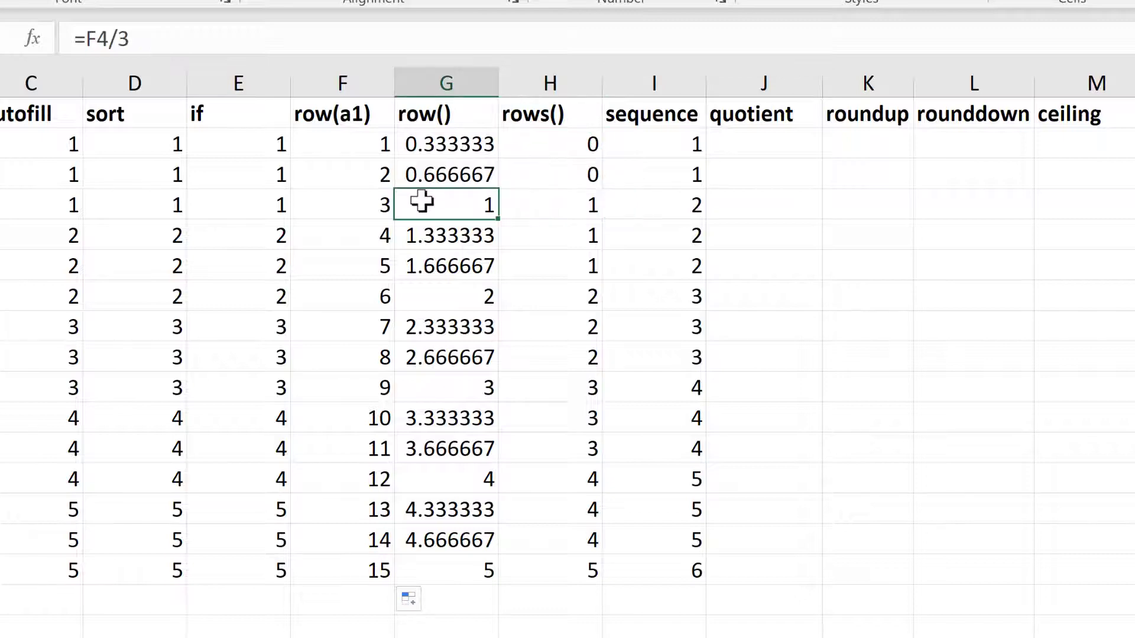
click(589, 217)
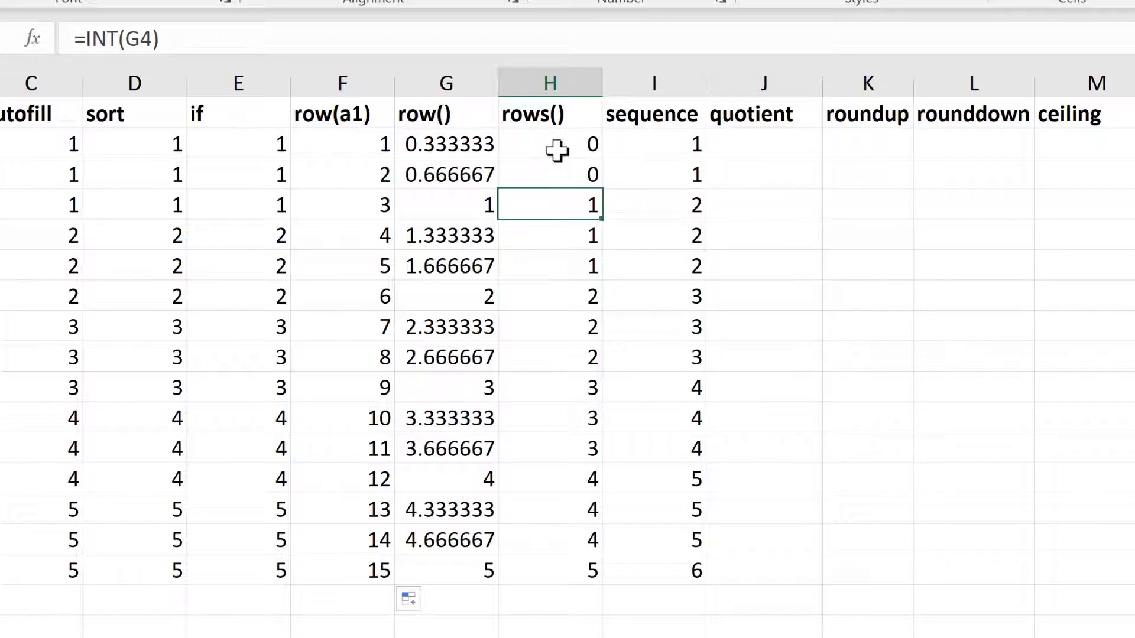
drag(557, 152, 562, 476)
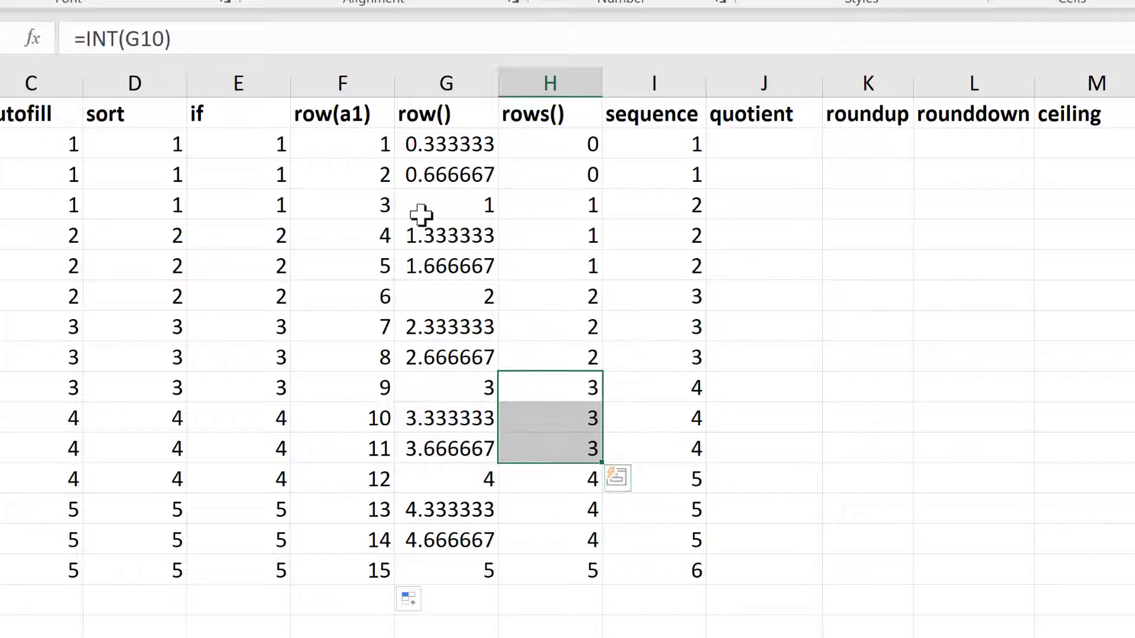
Restore the formula =ROW(A1)-1 in F2 and autofill it down to F16.
click(352, 151)
double_click(352, 150)
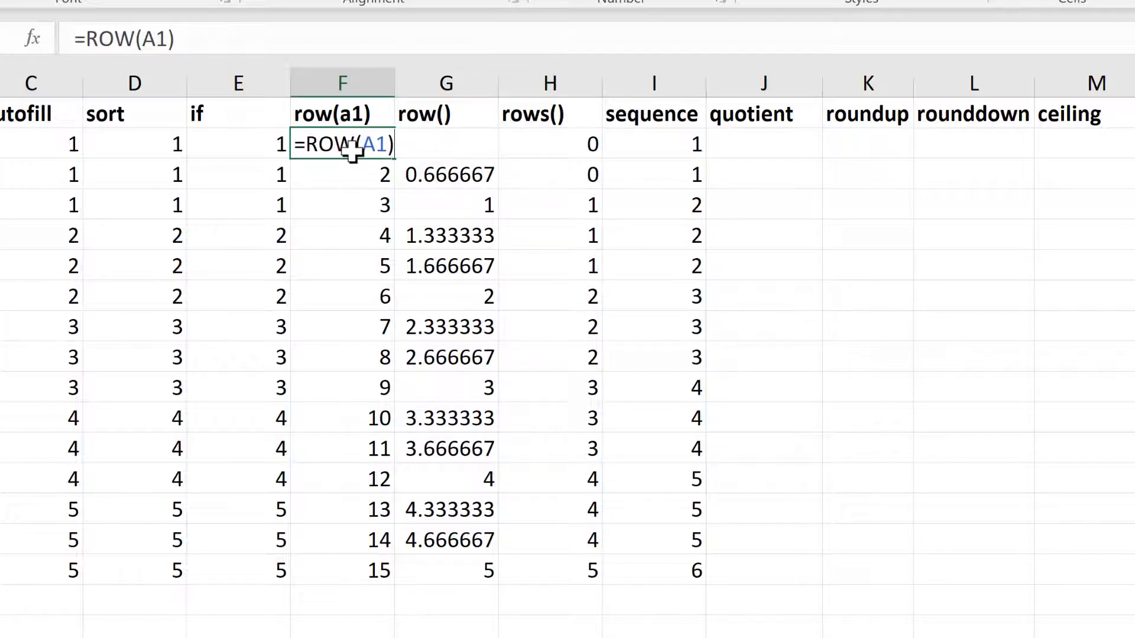
text(-1)
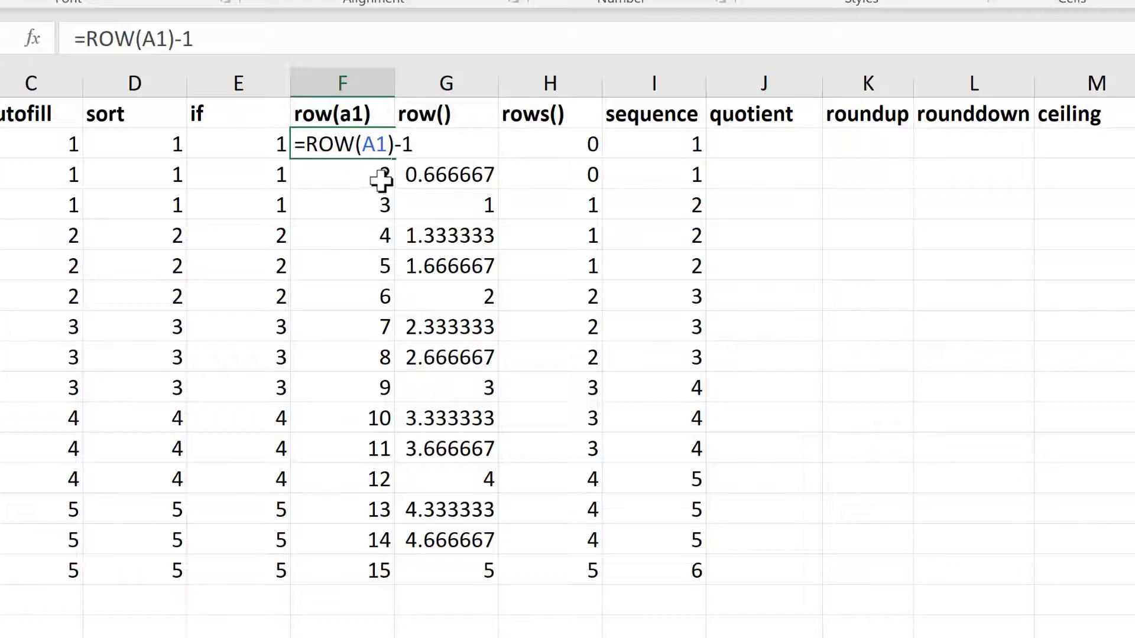
key(Return)
click(379, 148)
double_click(393, 160)
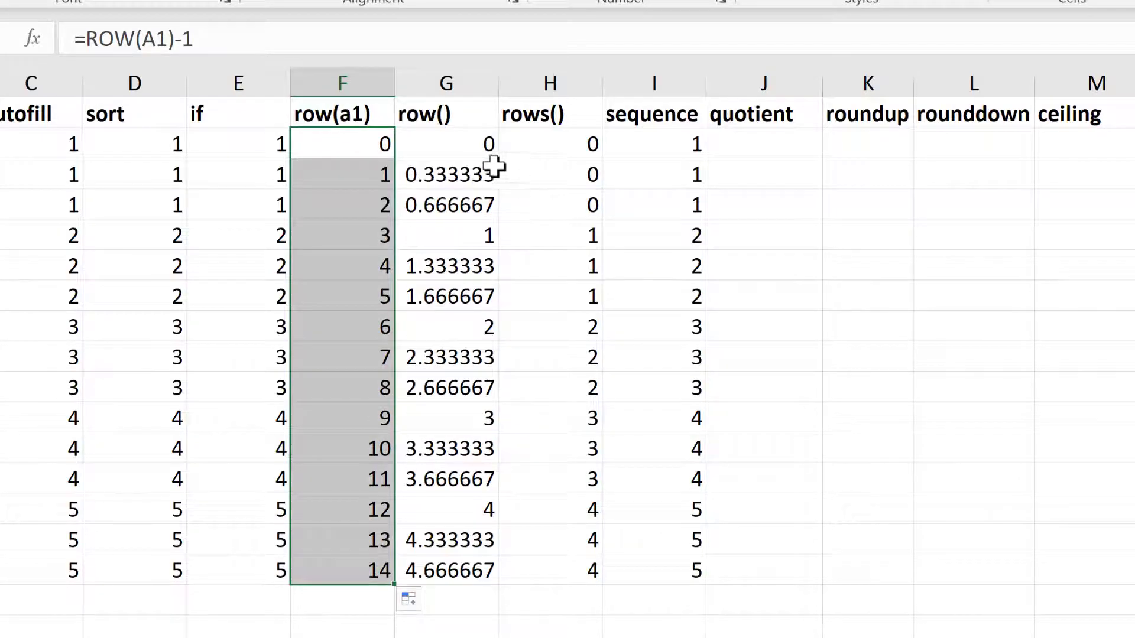
Clear the helper formulas from the range G2:J17.
drag(446, 143, 742, 597)
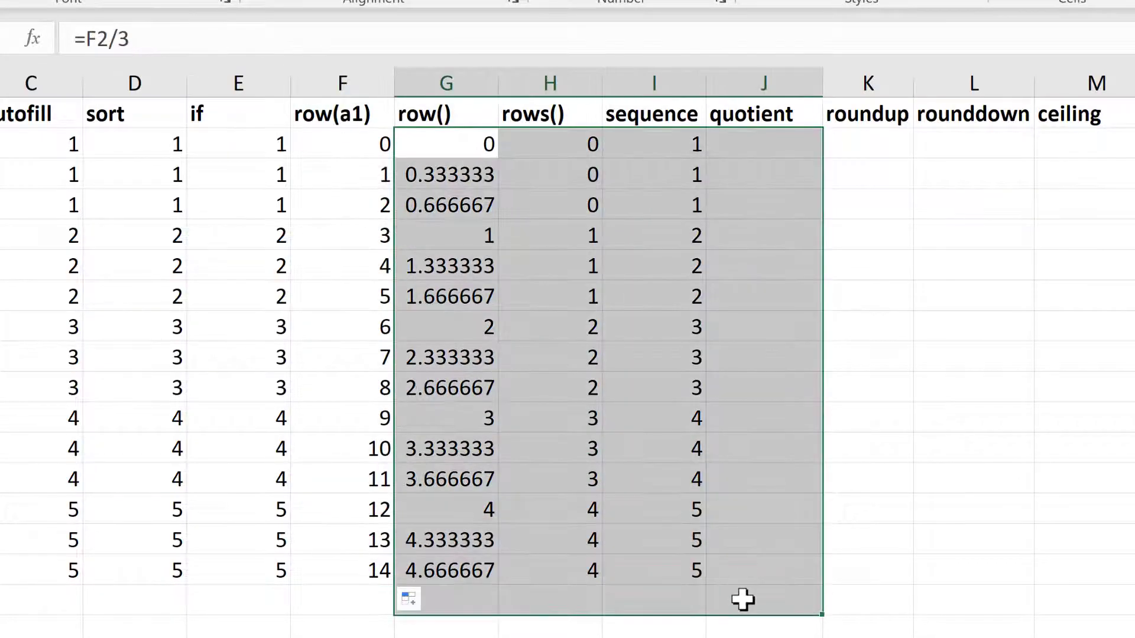
key(Delete)
Change the formula in F2 to =(ROW(A1)-1)/3 and autofill it down to F16.
click(373, 147)
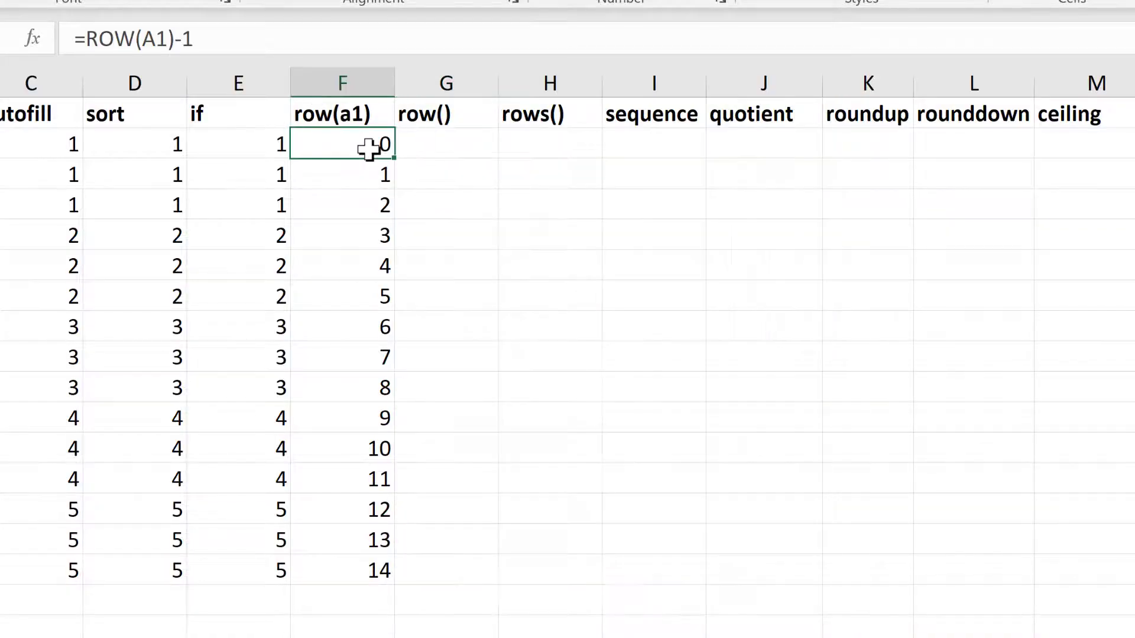
double_click(332, 144)
click(306, 142)
text(()
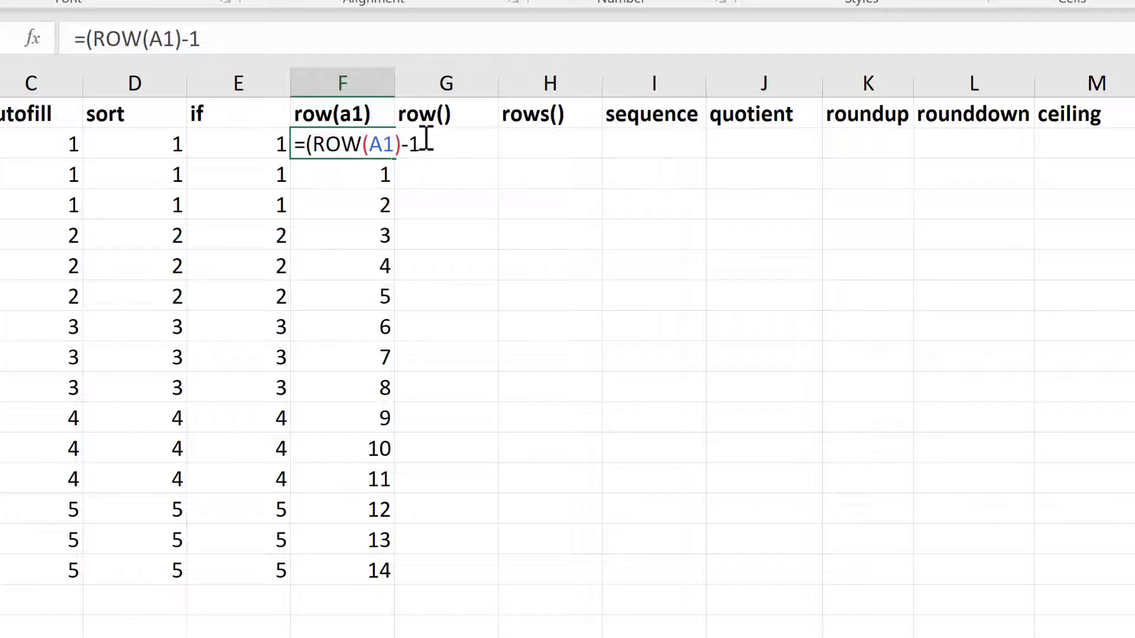
text(/3)
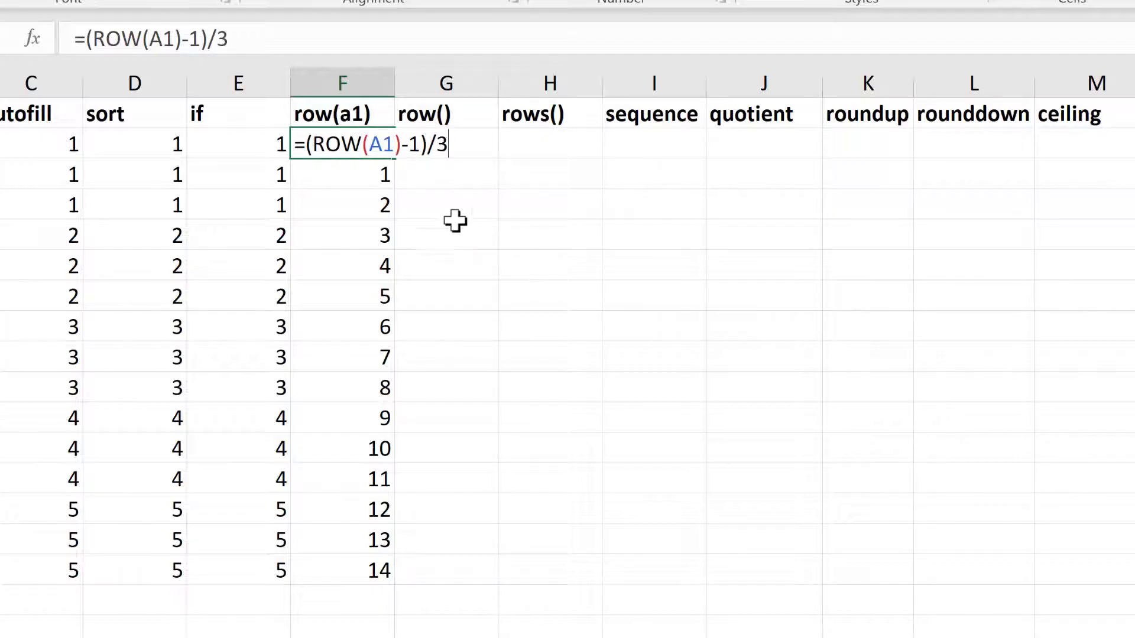
key(Return)
click(369, 146)
double_click(394, 159)
Wrap the formula in F2 in INT so it reads =INT((ROW(A1)-1)/3), and autofill it down to F16.
click(384, 145)
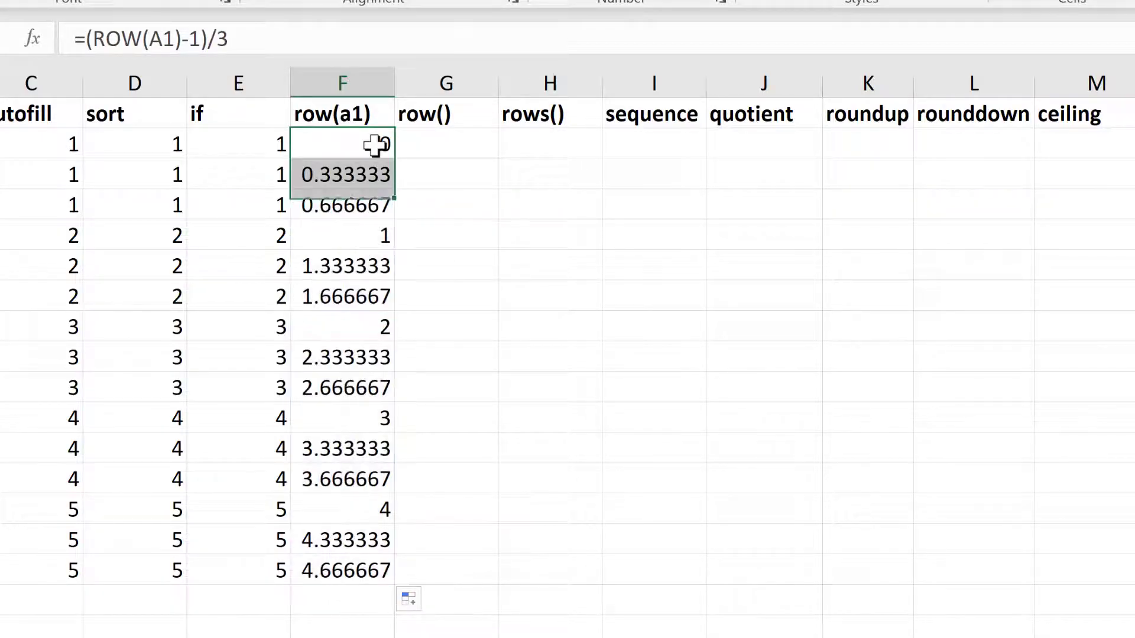
double_click(305, 145)
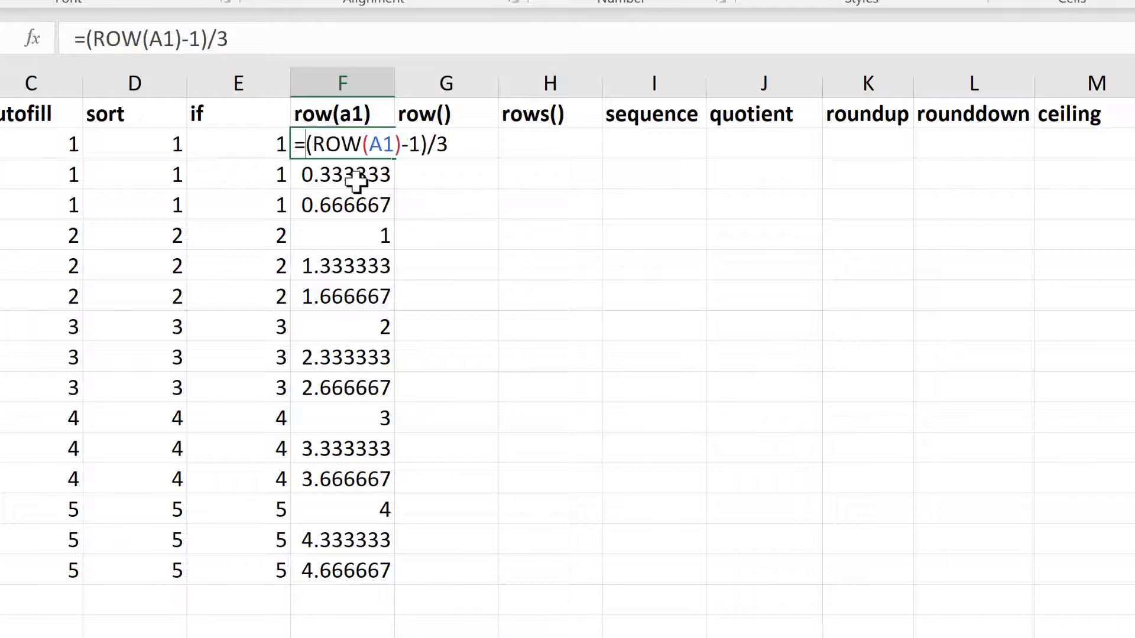
text(INT)
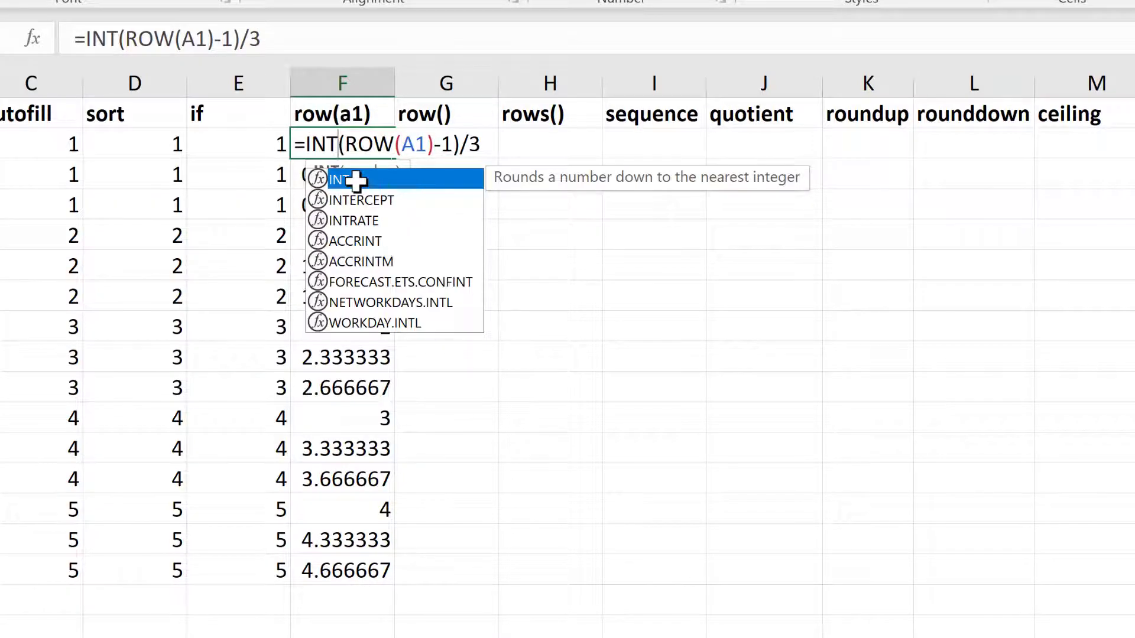
double_click(355, 181)
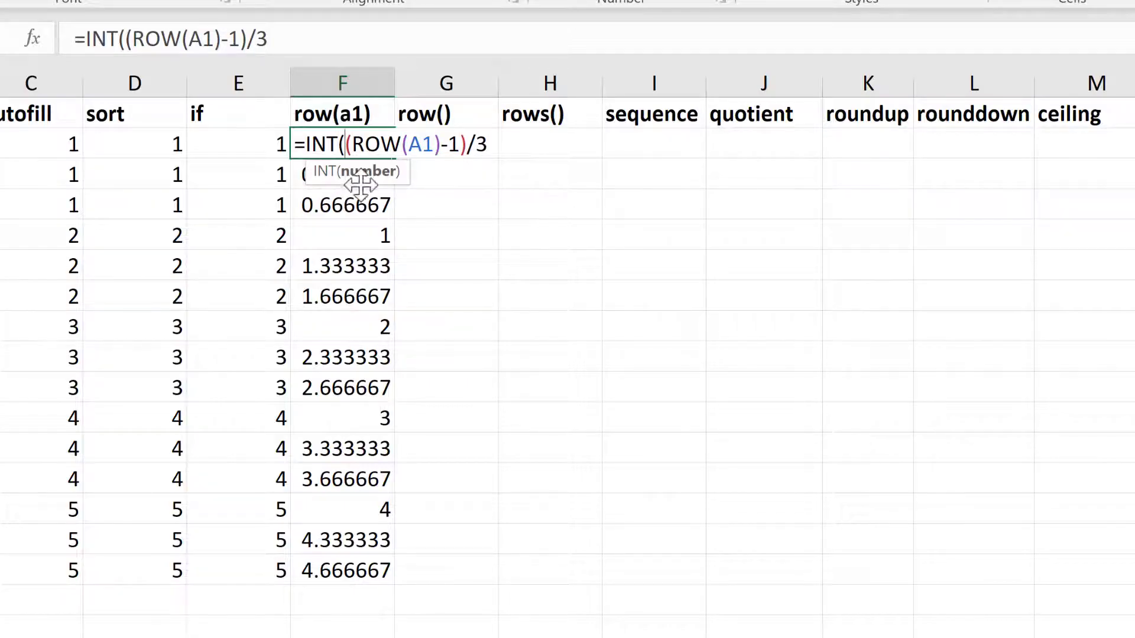
click(496, 147)
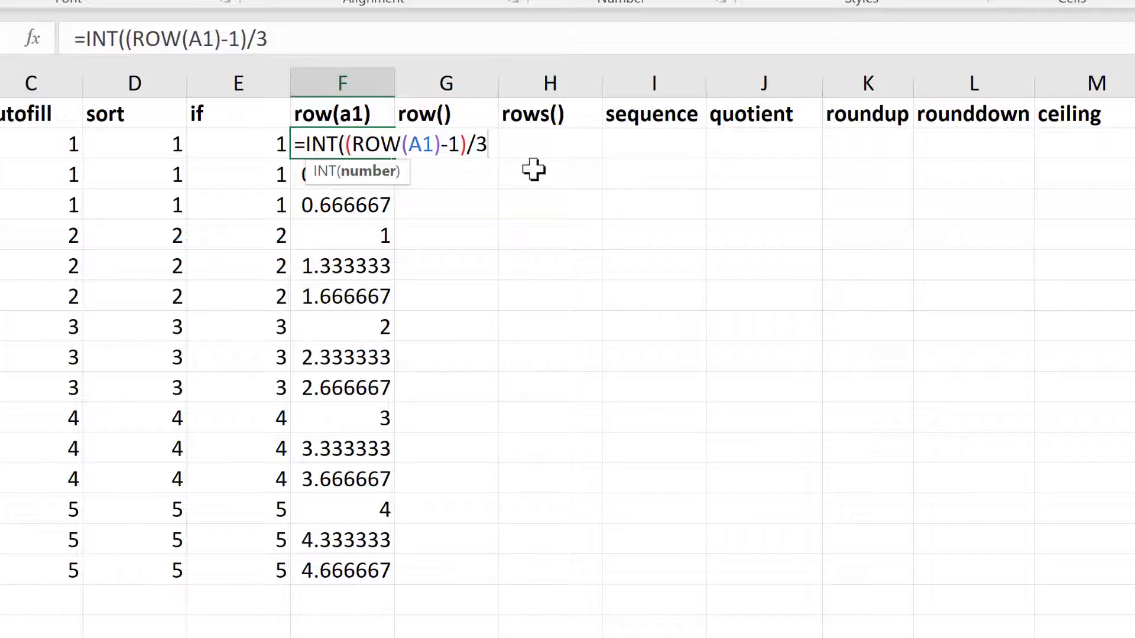
text())
key(Return)
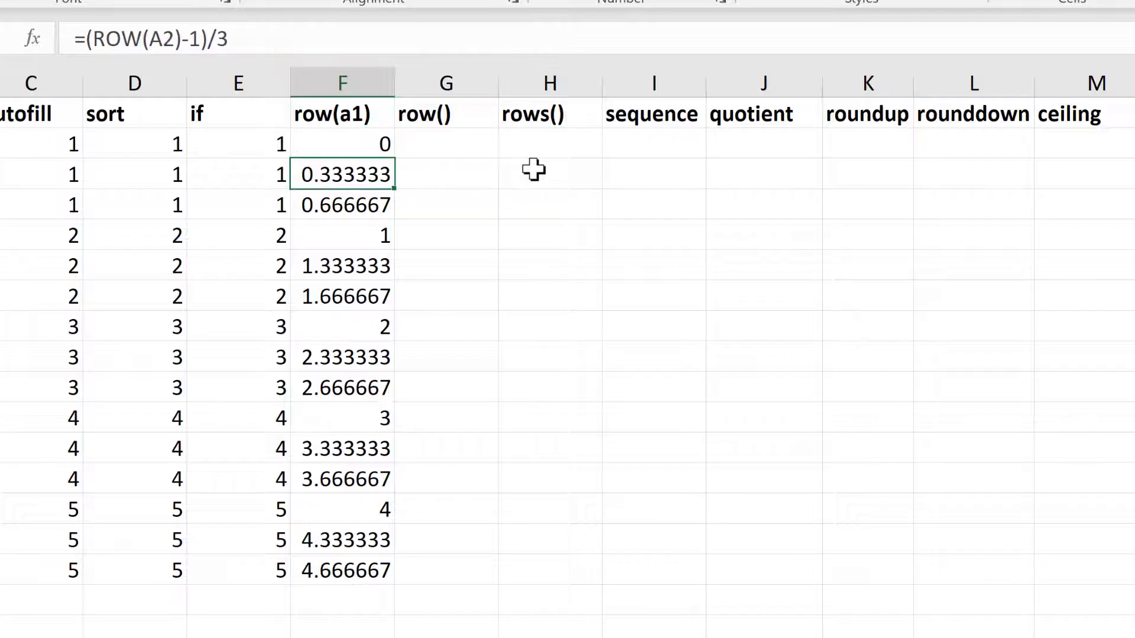
click(384, 149)
double_click(393, 158)
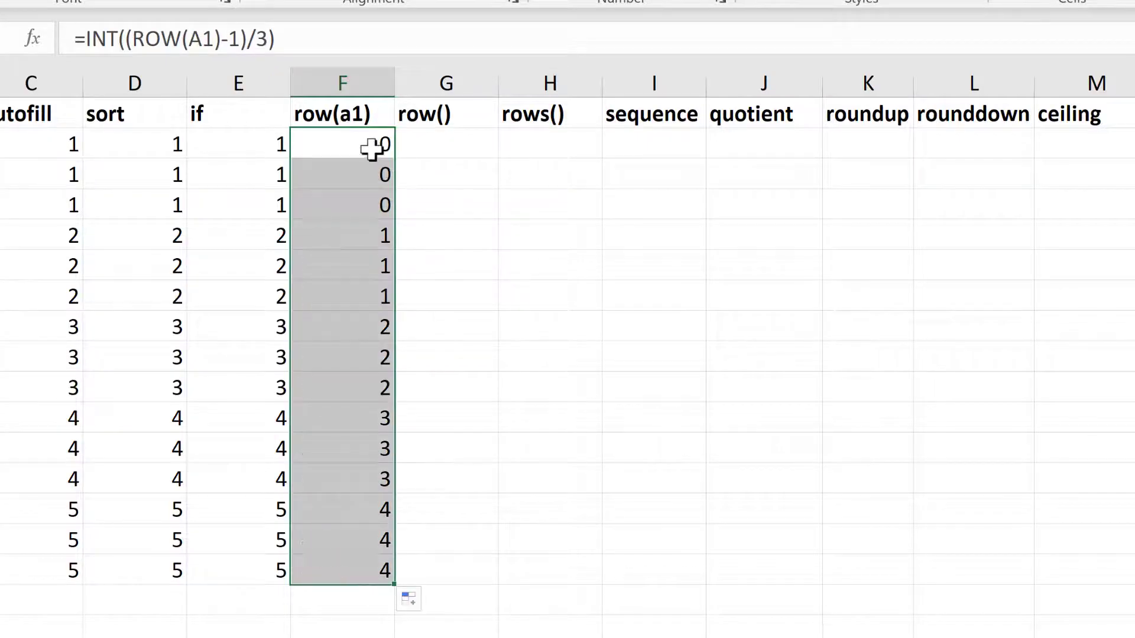
Add 1 to the end of the INT formula in F2 and autofill it down to F16.
click(385, 147)
key(F2)
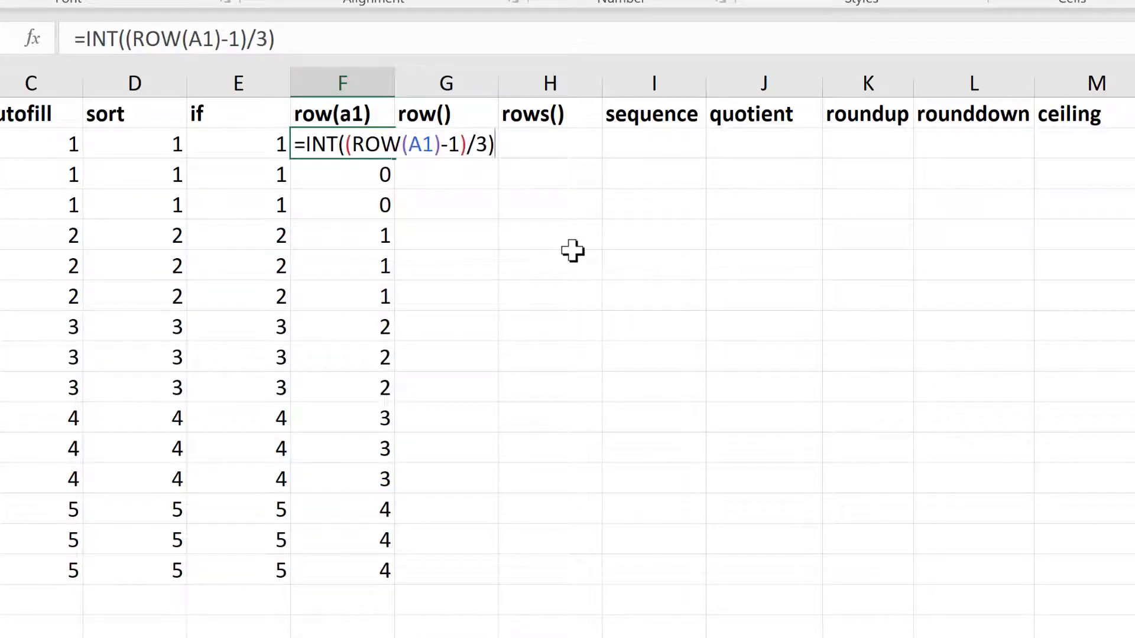
key(Return)
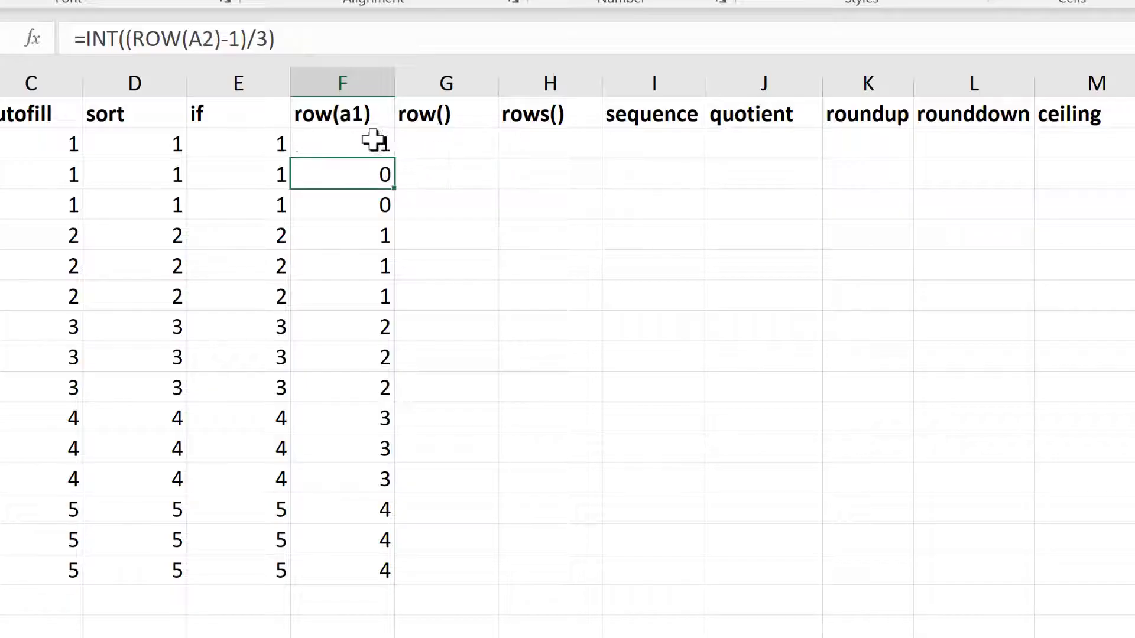
click(380, 142)
double_click(394, 157)
click(390, 147)
Enter the formula =ROW() in G2 and autofill it down to G16.
click(466, 144)
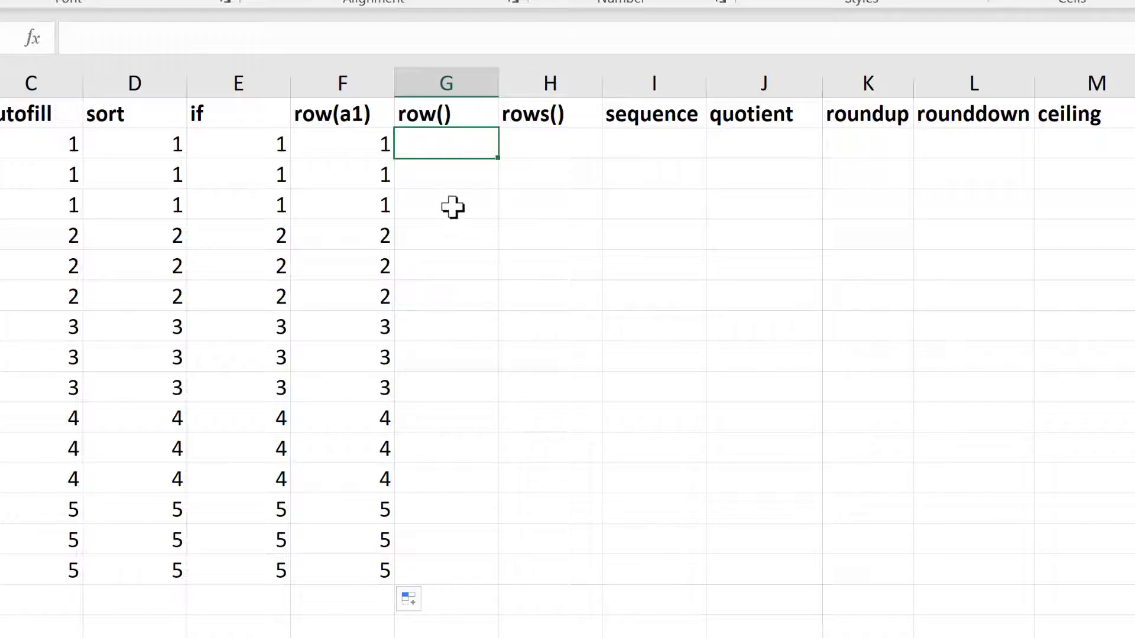
text(=r)
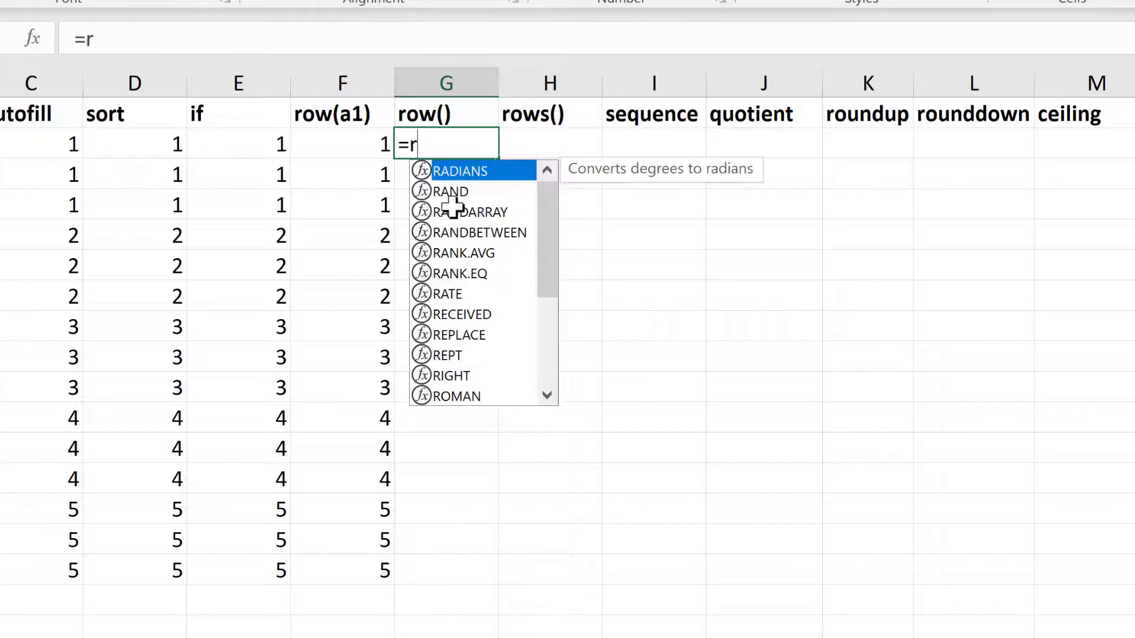
text(ow())
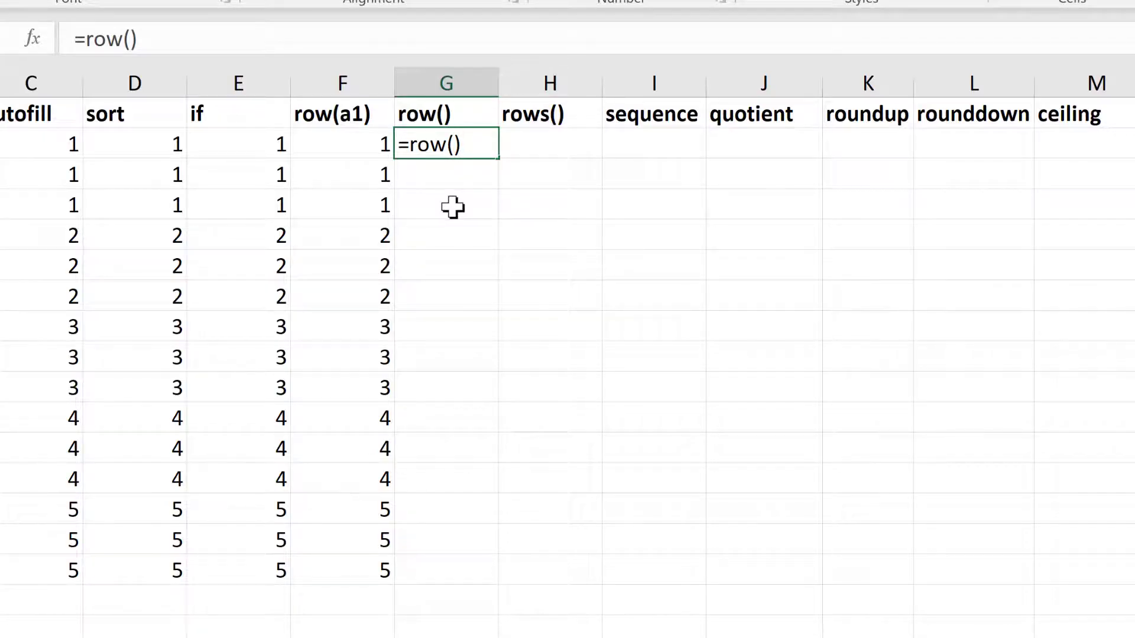
key(Return)
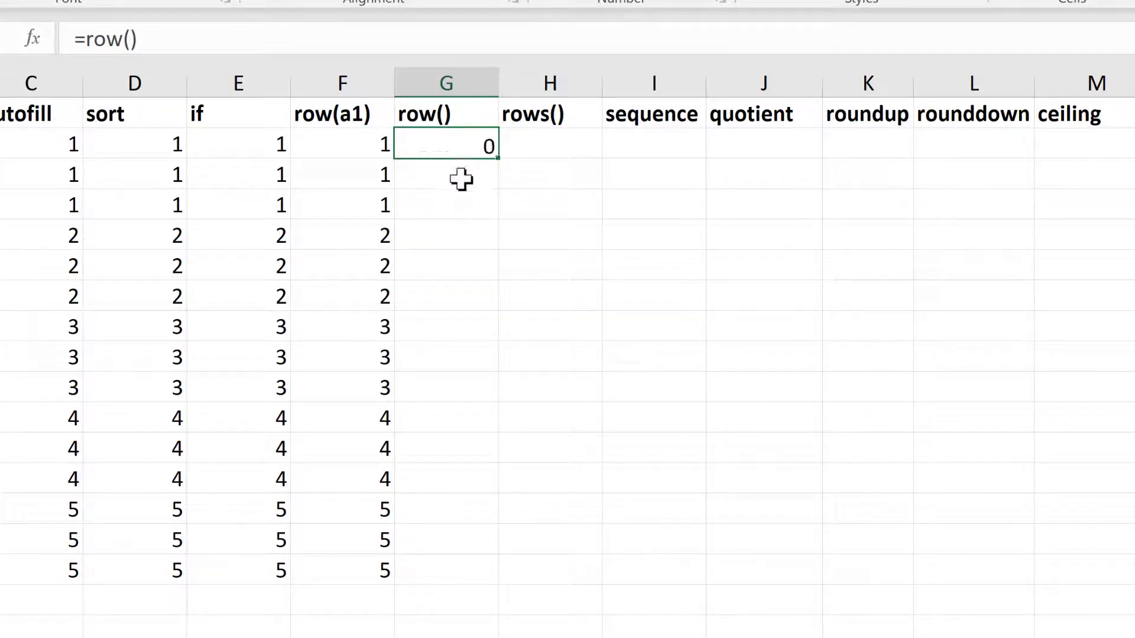
click(461, 147)
double_click(506, 162)
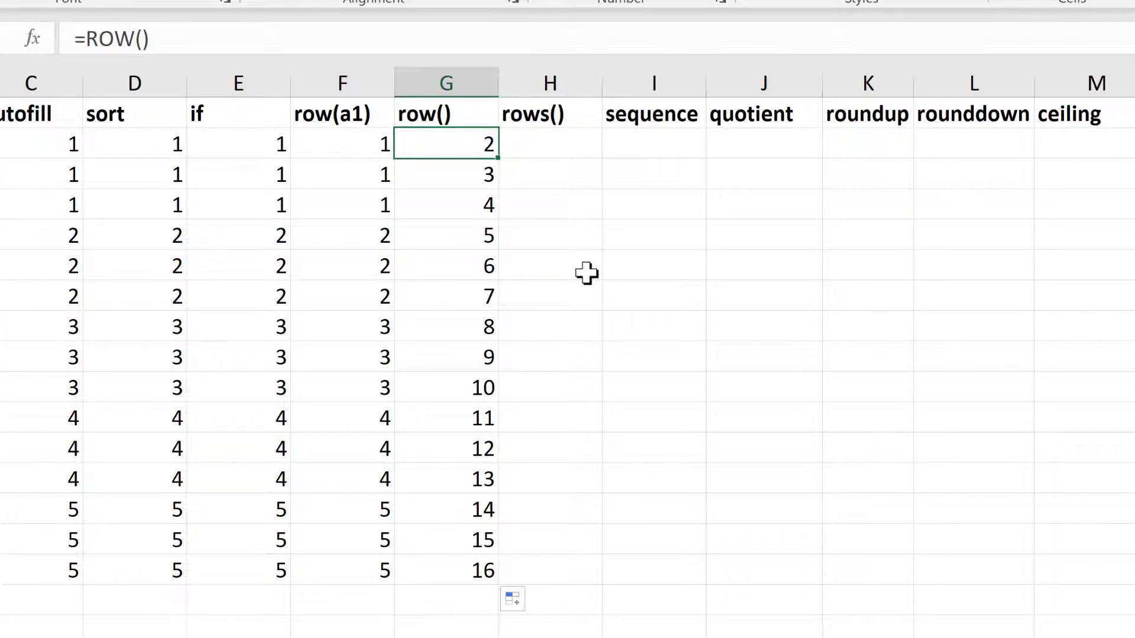
Change the formula in G2 to =ROW()-2 and autofill it down to G16.
key(F2)
text(-)
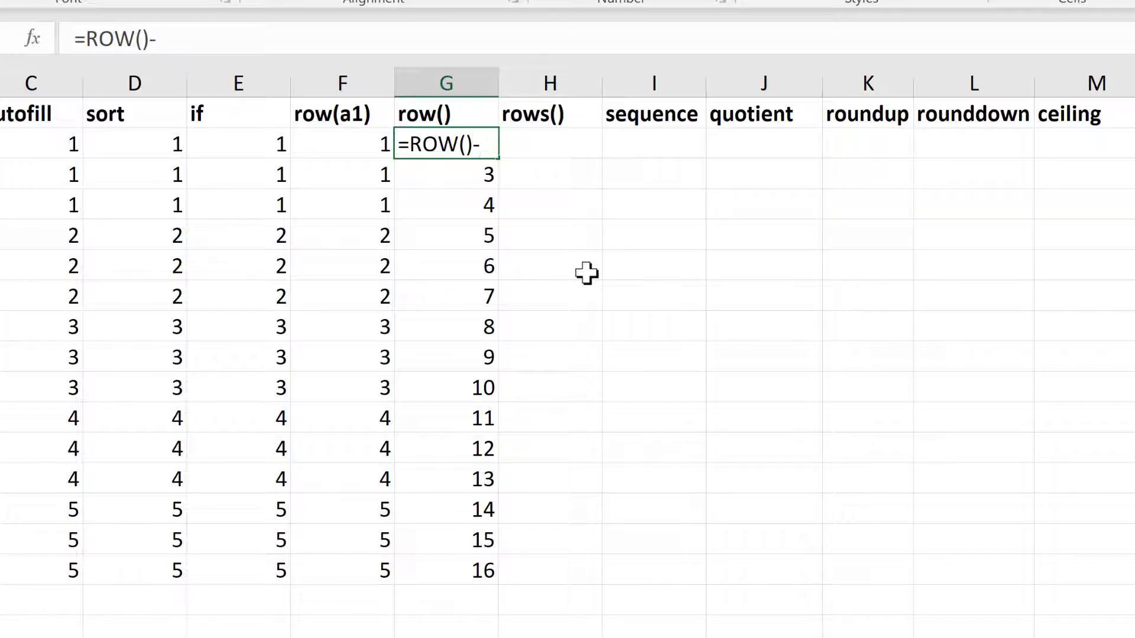
text(2)
key(Return)
click(443, 144)
double_click(498, 158)
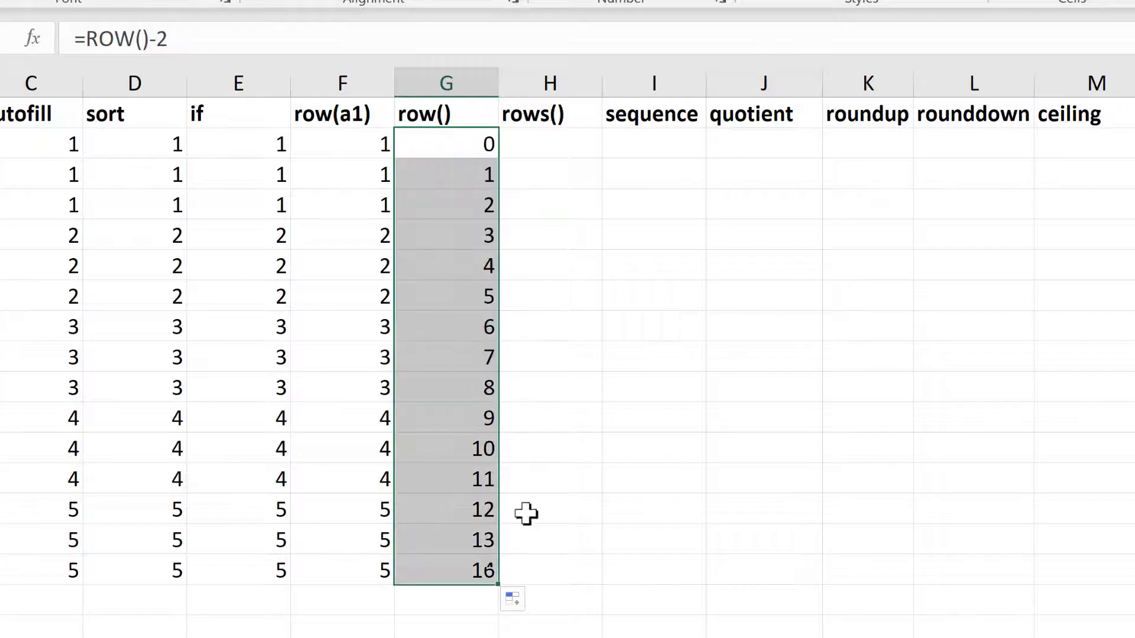
Change the formula in G2 to =(ROW()-2)/3 and autofill it down to G16.
double_click(410, 144)
text(()
click(506, 142)
text())
key(Return)
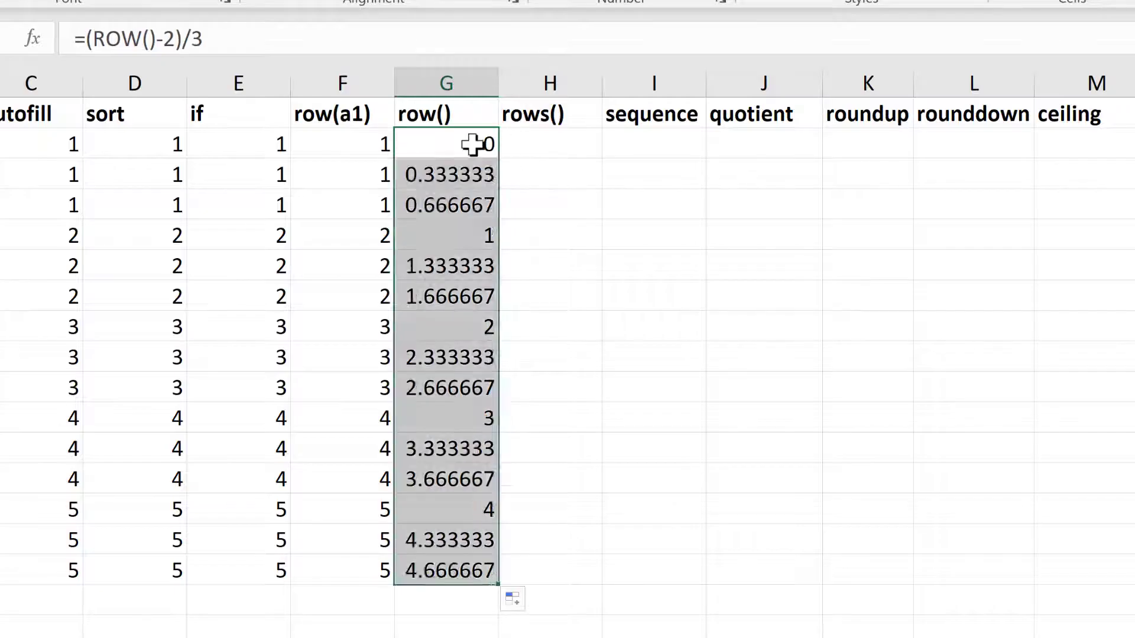
Wrap the formula in G2 in INT and add 1 so it reads =INT((ROW()-2)/3)+1, and autofill it down to G16.
double_click(412, 144)
text(INT(()
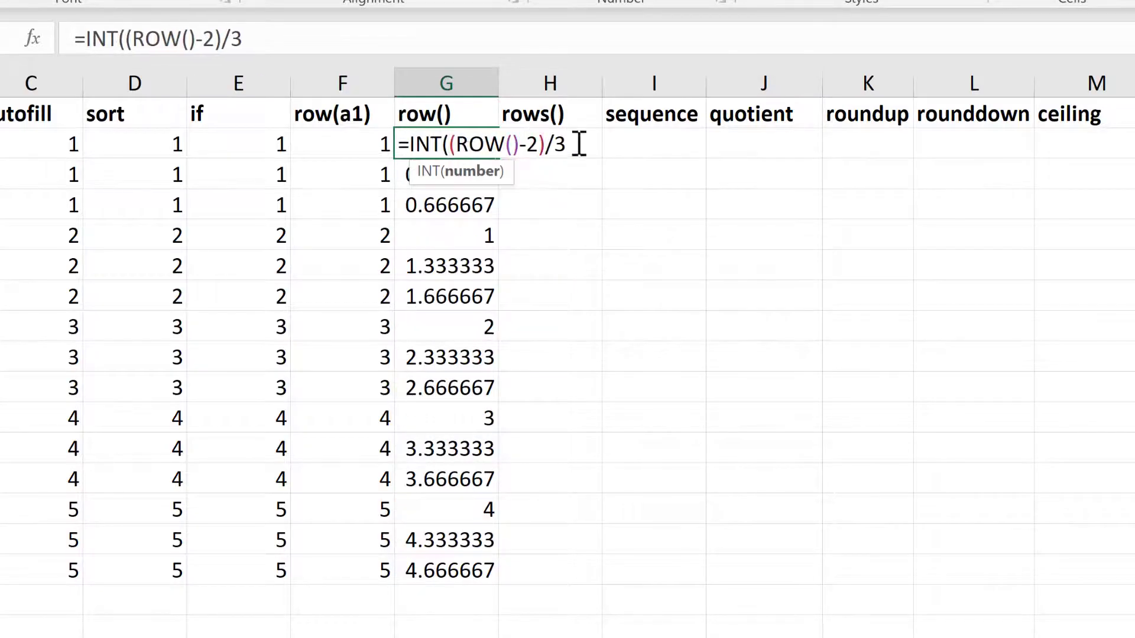
text()+1)
key(ctrl+Return)
double_click(500, 157)
Write the formula =ROWS(G1:G1) in H2.
key(Right)
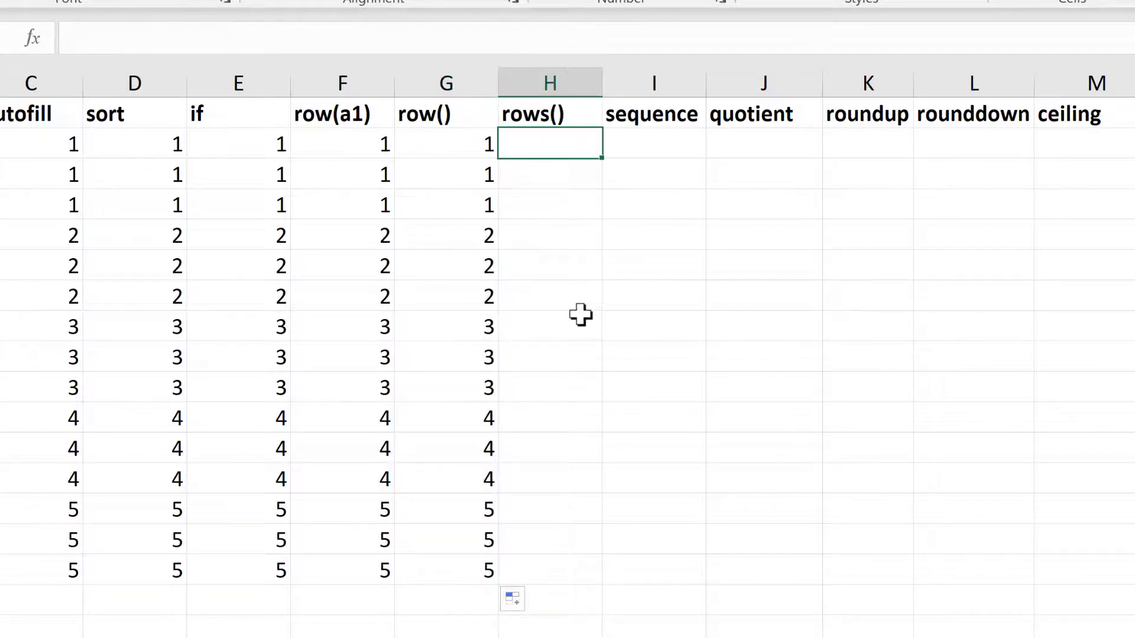
text(=ro)
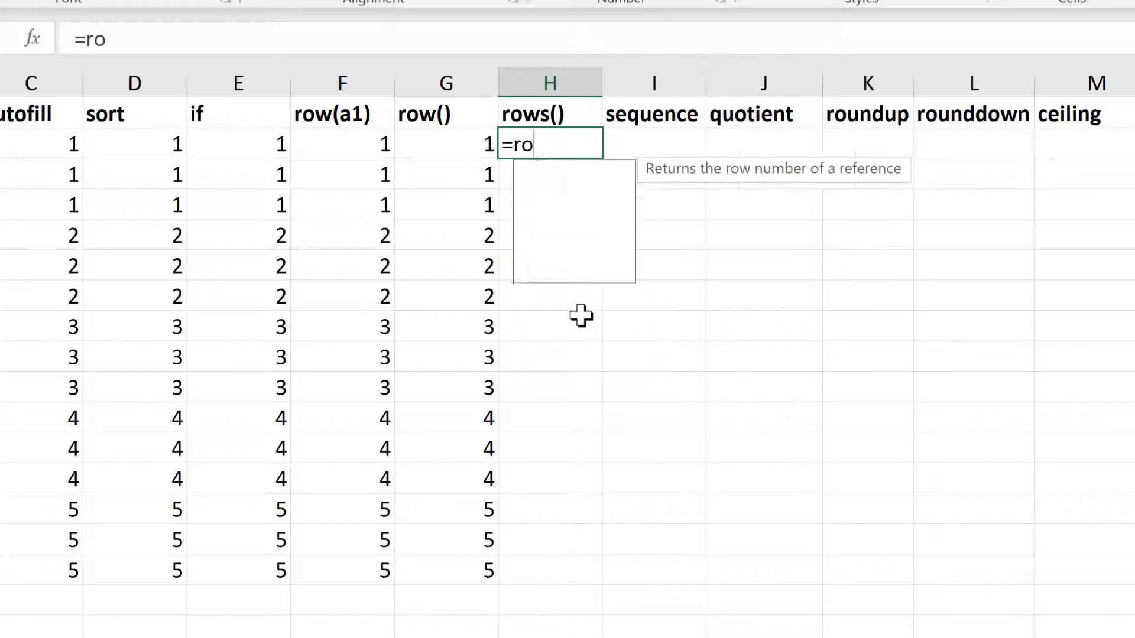
text(ws()
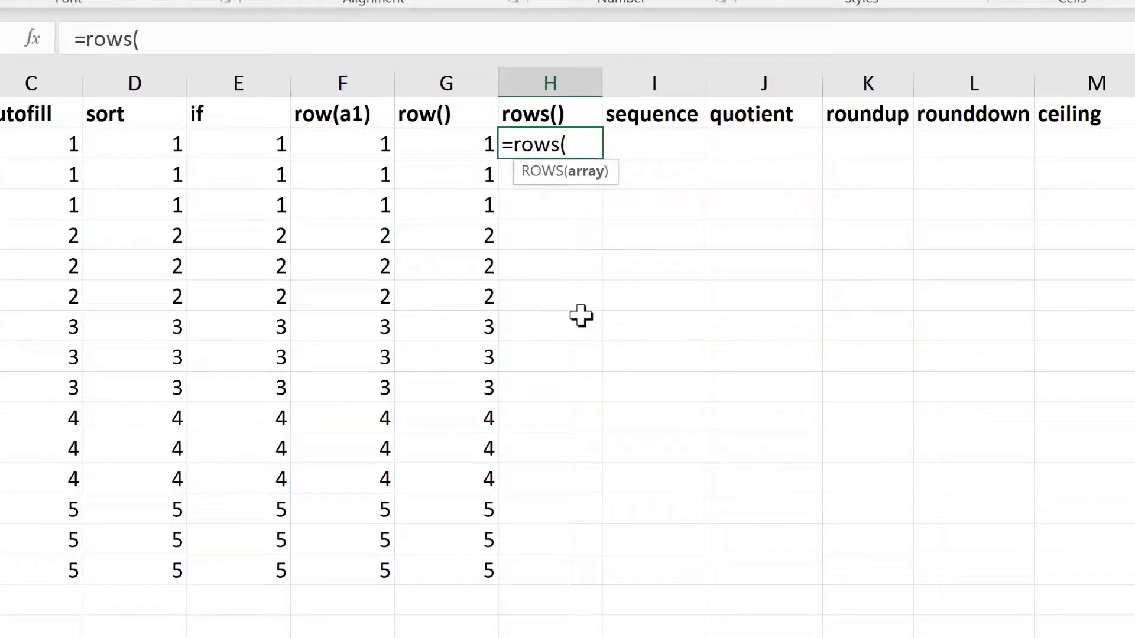
text(g1:)
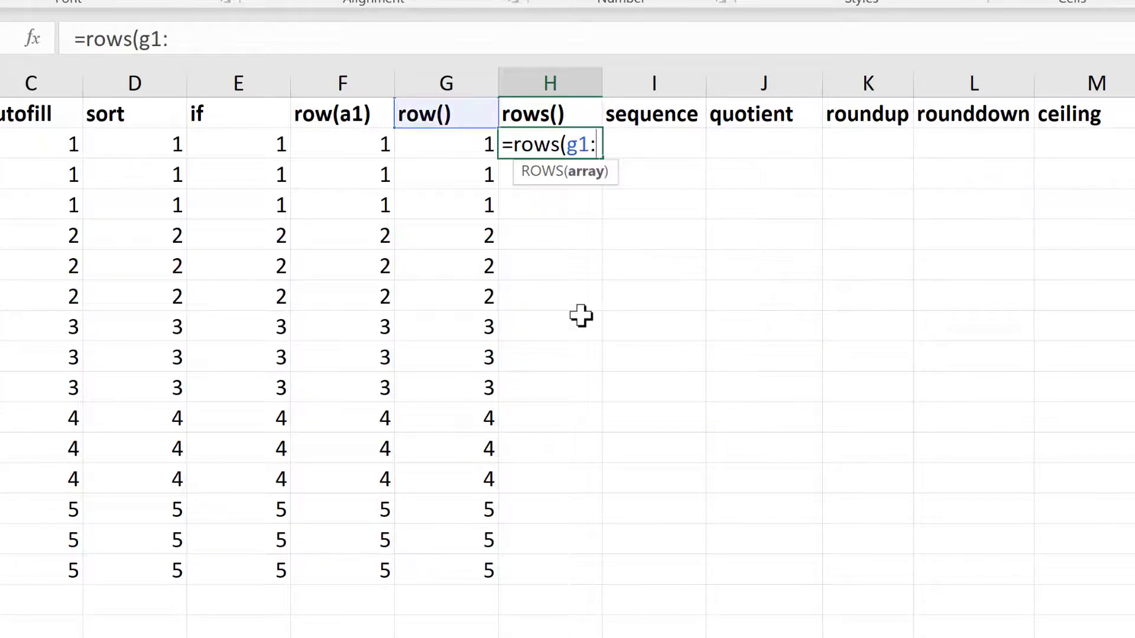
text(G1))
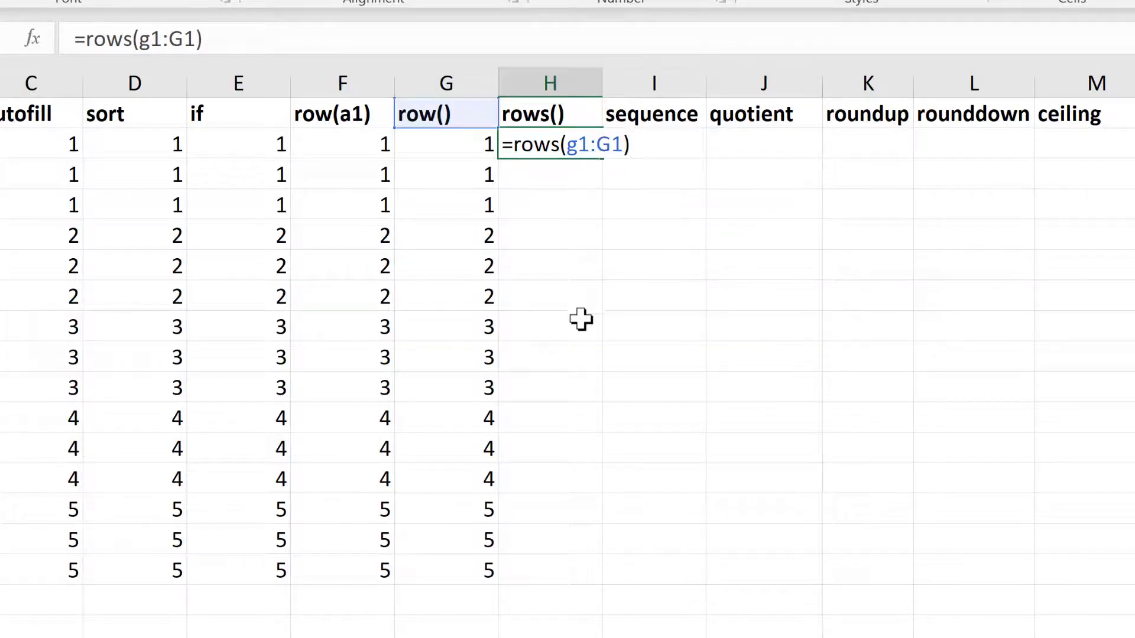
Make the first G1 reference in the H2 formula absolute so it reads =ROWS($G$1:G1), and autofill it down to H16.
click(578, 145)
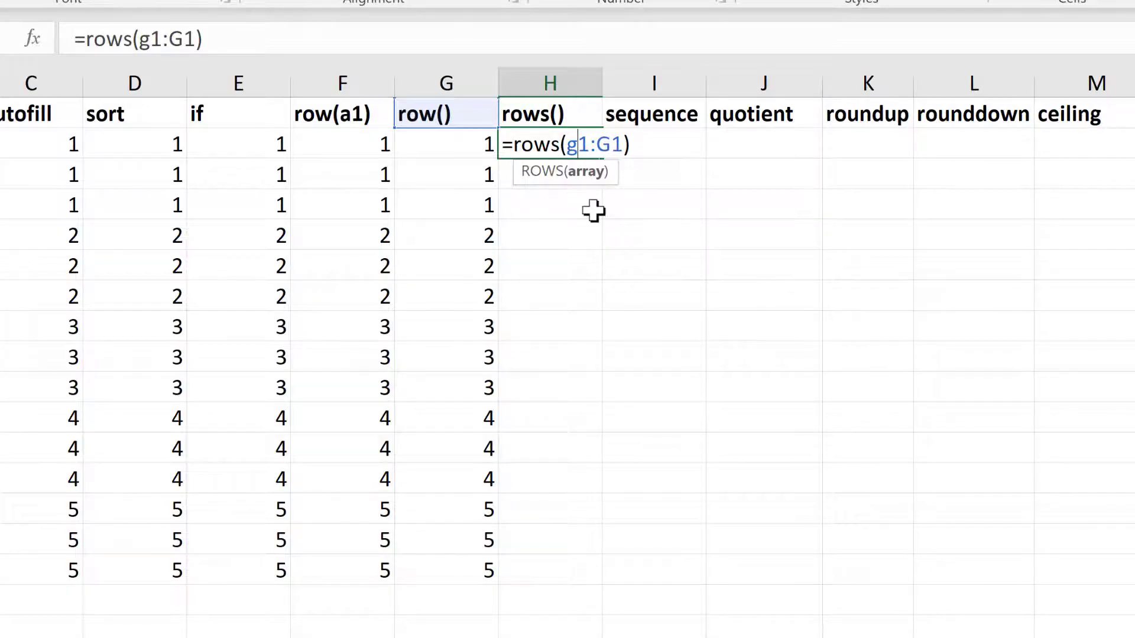
key(F4)
key(F4)
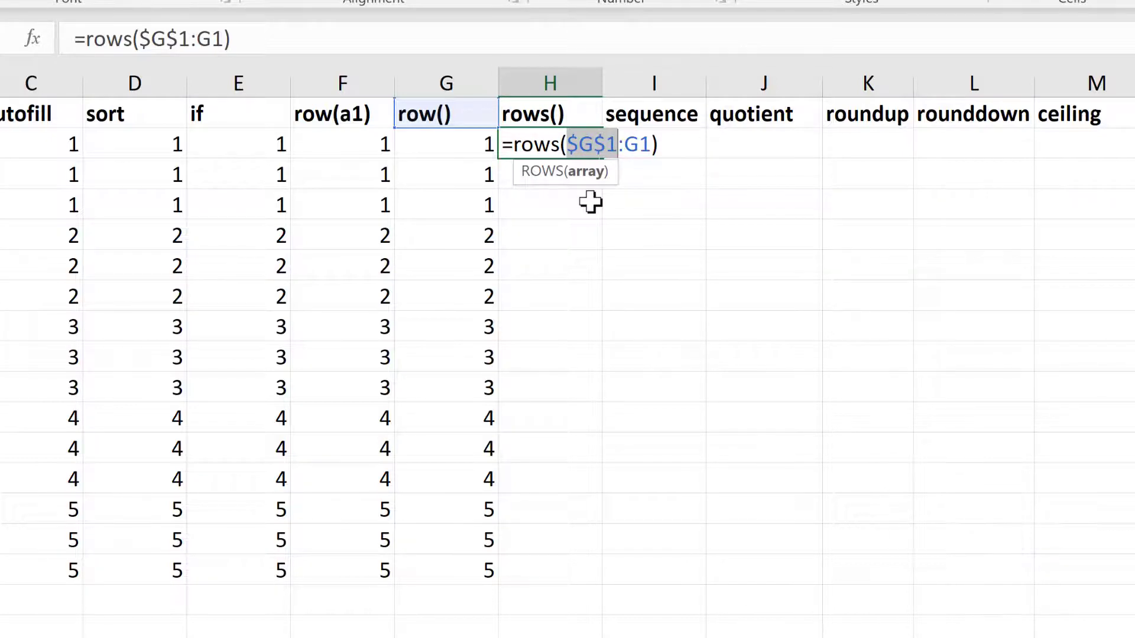
click(666, 144)
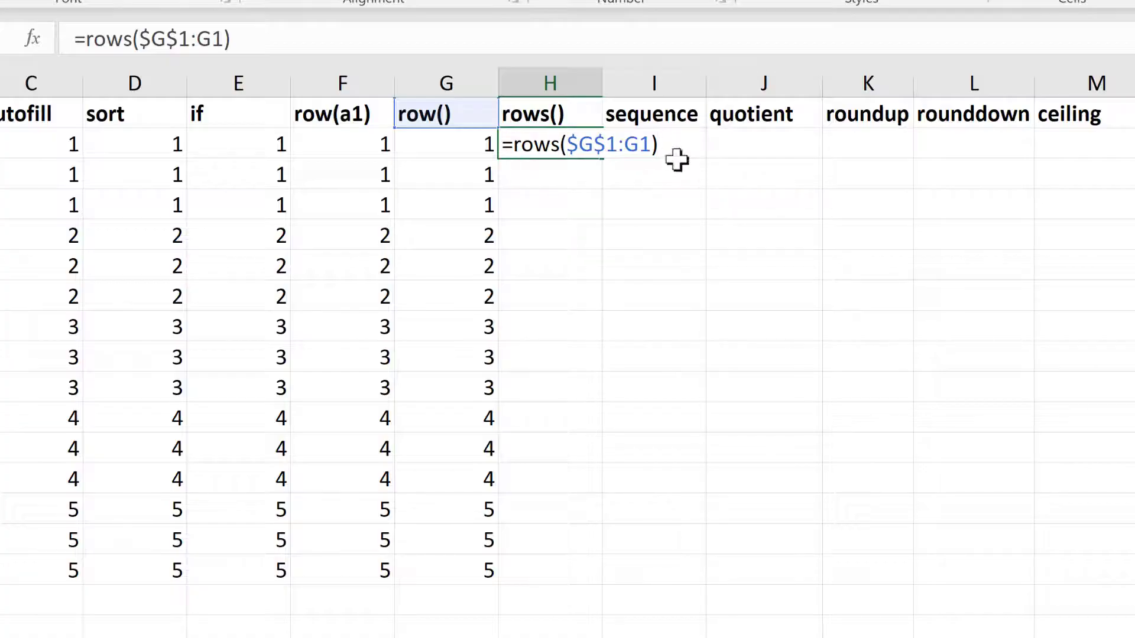
key(Return)
click(572, 143)
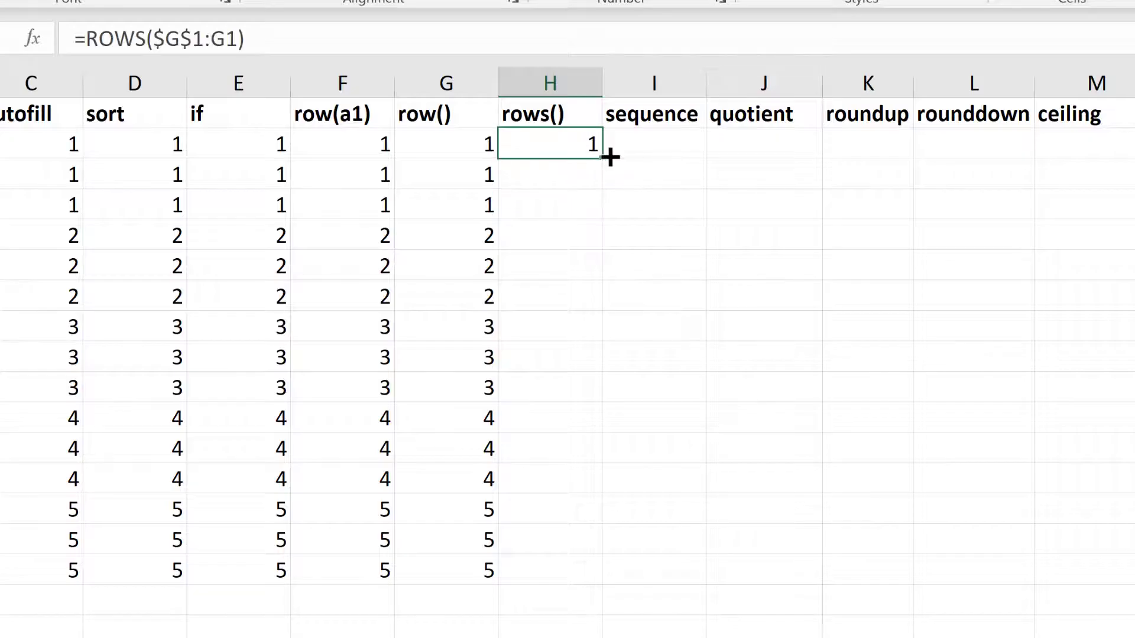
double_click(609, 157)
Examine the ROWS formulas in H3 through H6 to see how the referenced range in column G grows row by row.
click(583, 172)
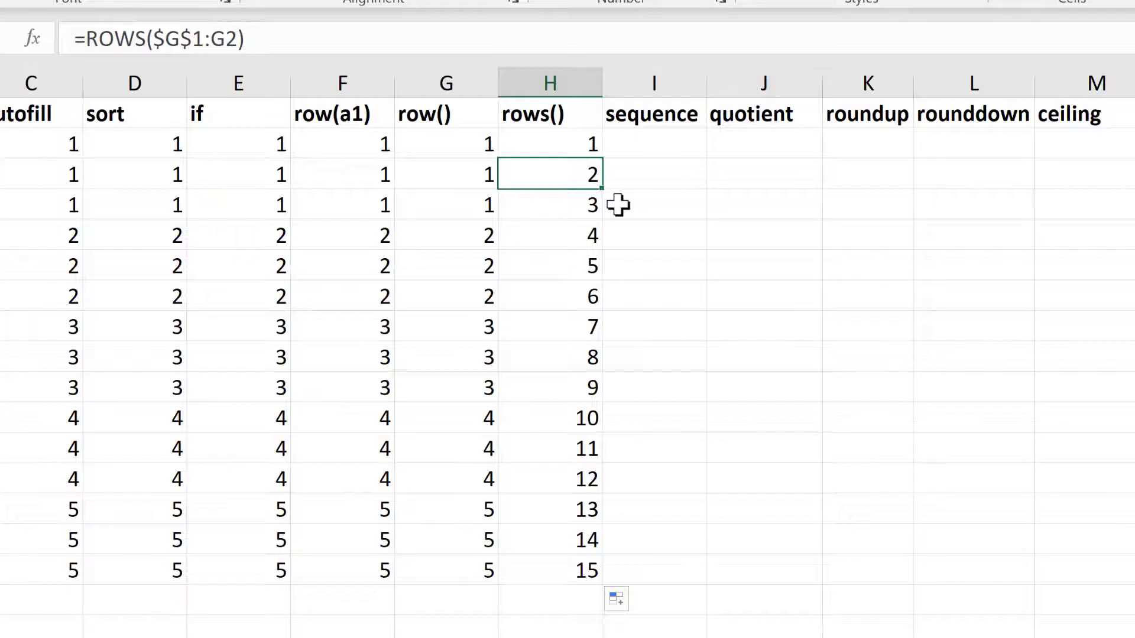
key(F2)
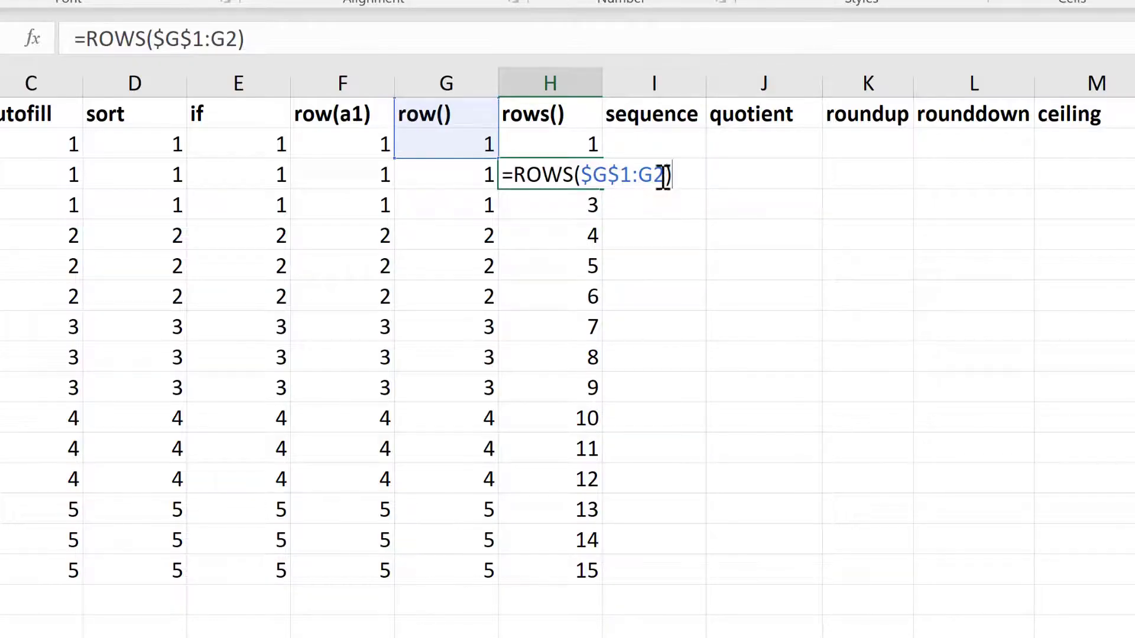
key(ctrl+Return)
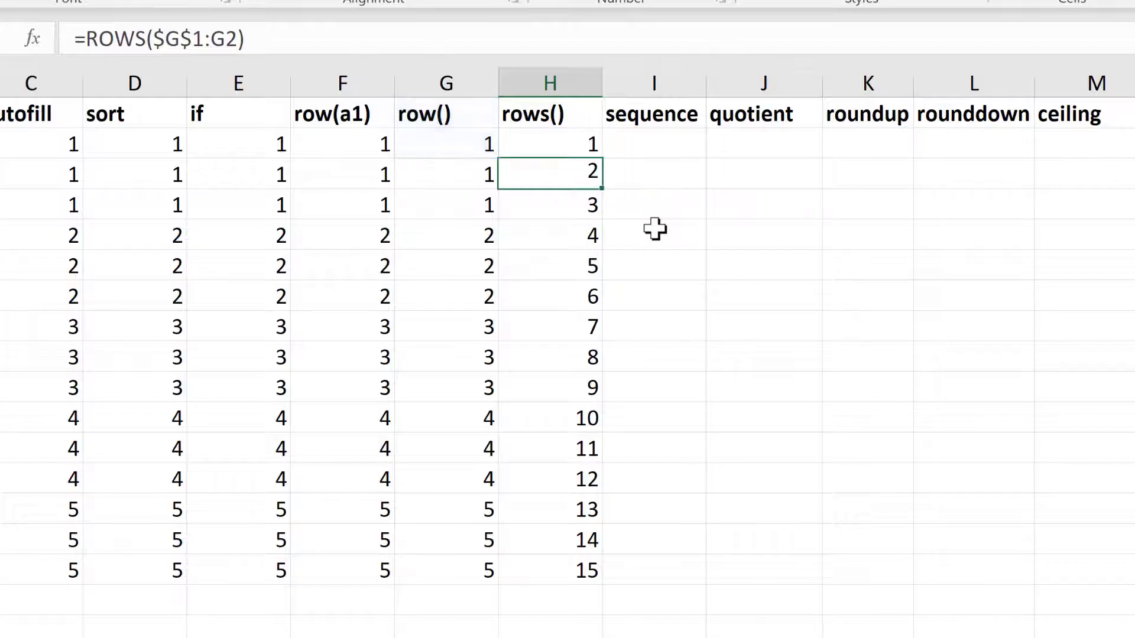
key(Down)
key(F2)
key(Return)
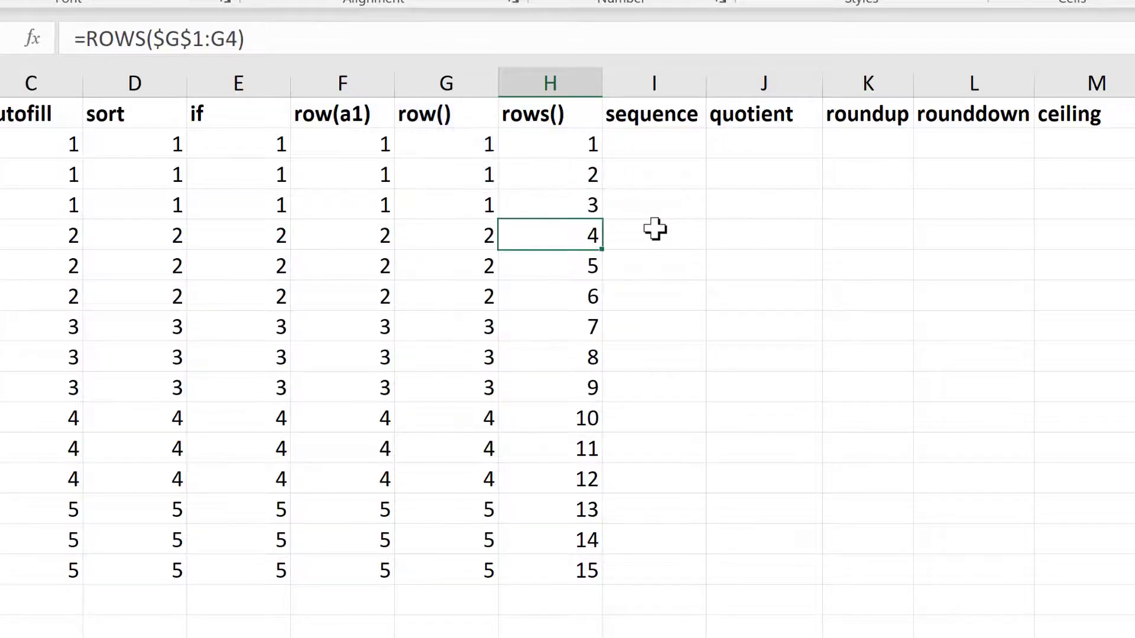
key(F2)
key(Return)
key(F2)
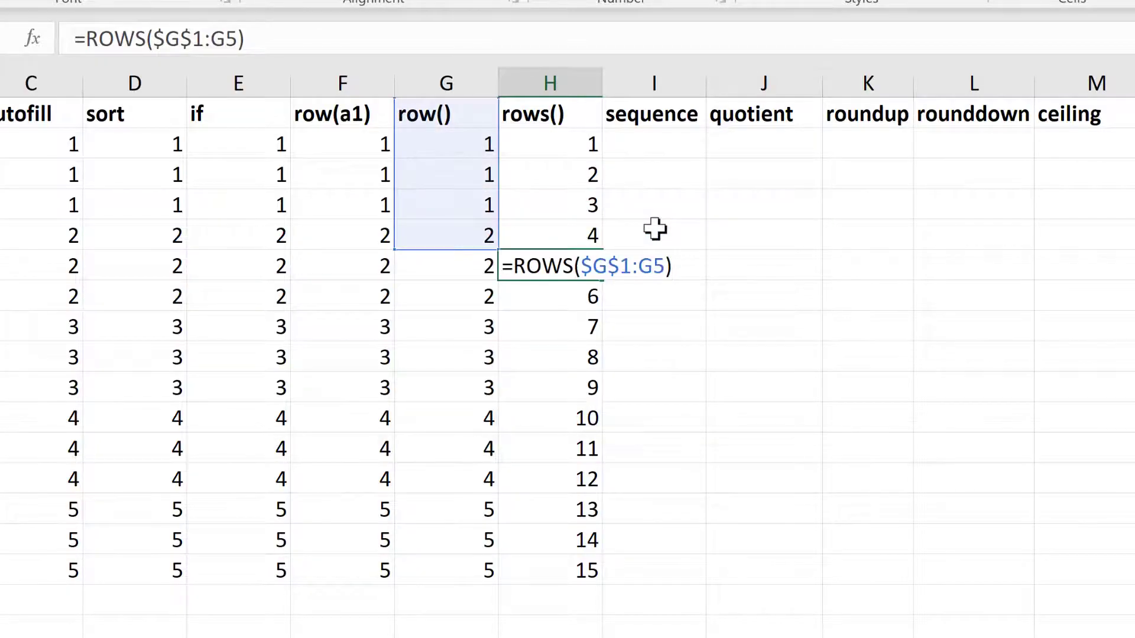
key(ctrl+Return)
Subtract 1 from the ROWS formula in H2 so it reads =ROWS($G$1:G1)-1.
click(574, 147)
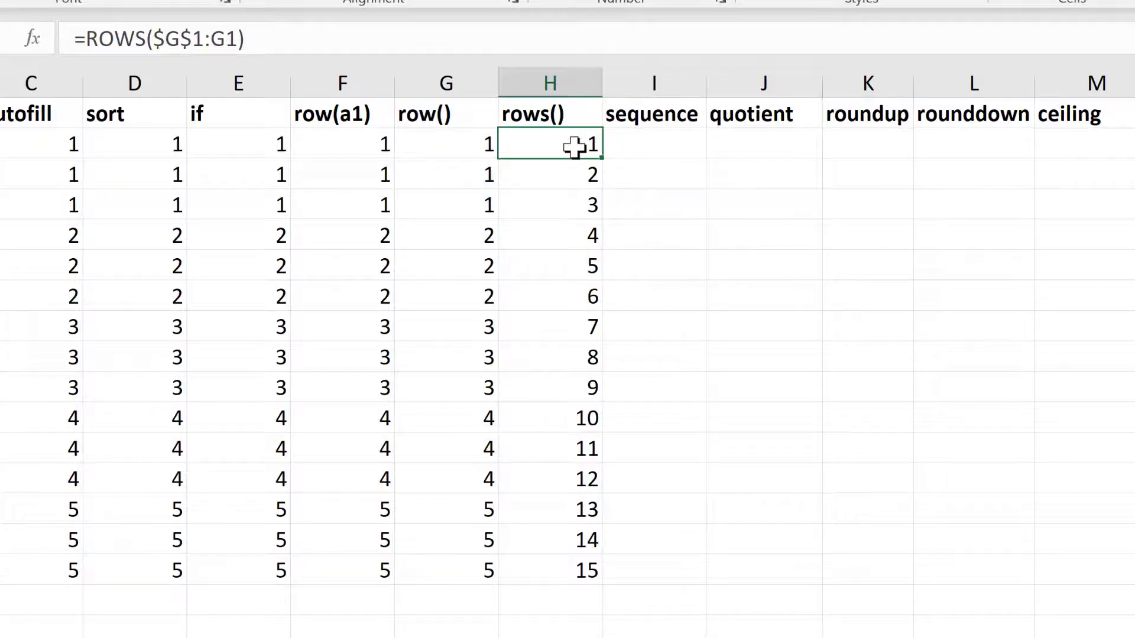
key(F2)
text(-1)
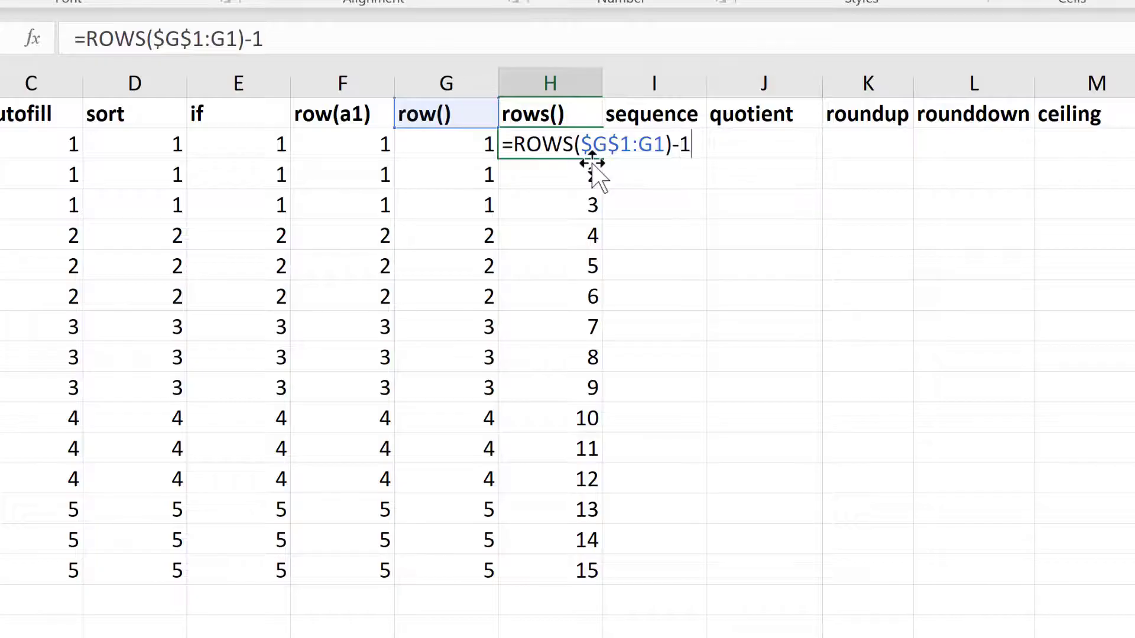
Extend the formula in H2 to =INT((ROWS($G$1:G1)-1)/3)+1 and autofill it down to H16.
click(513, 144)
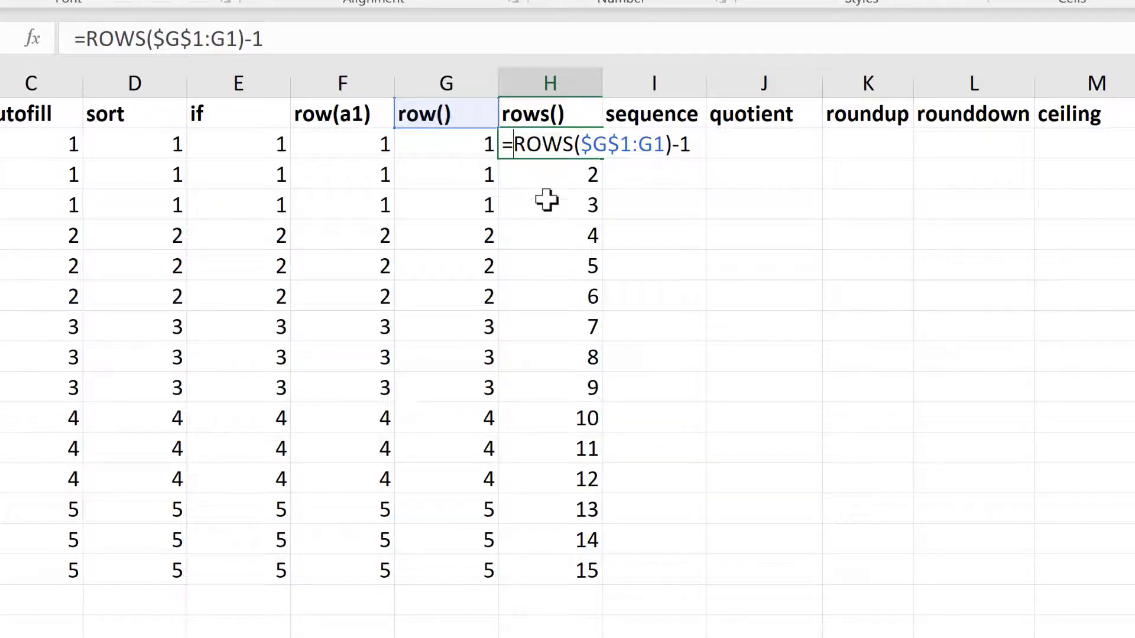
text(INT)
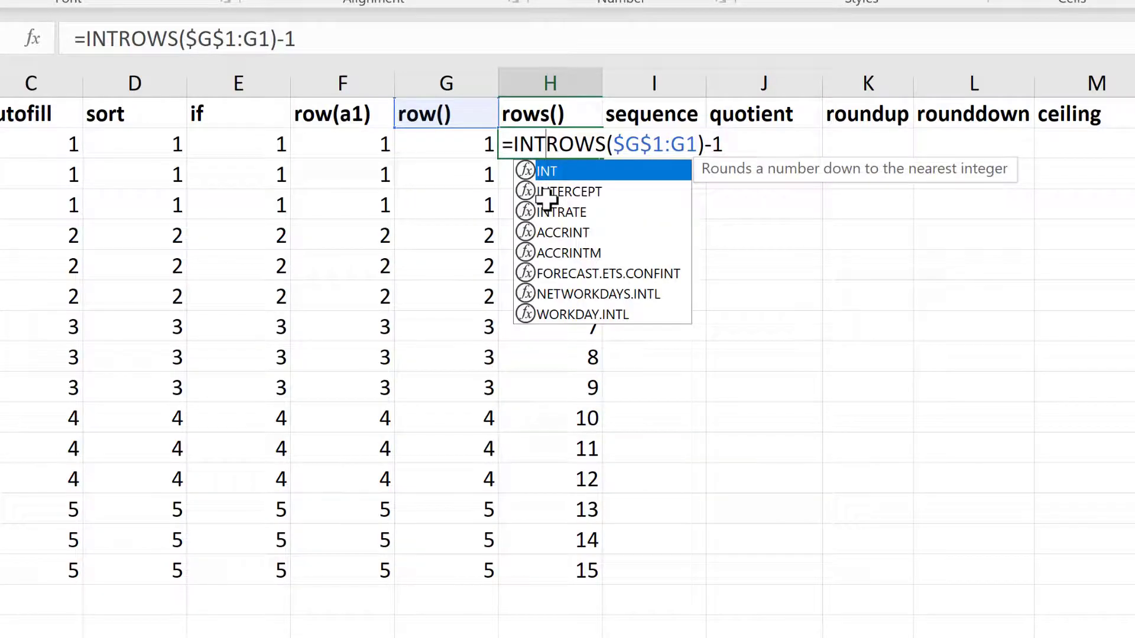
text((()
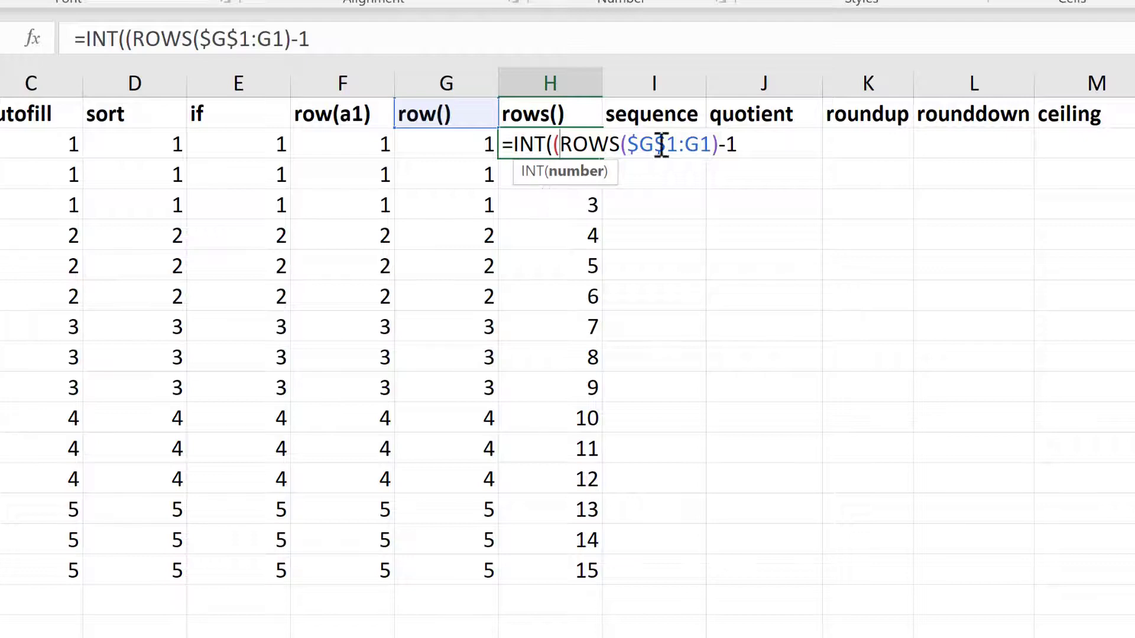
click(753, 142)
text())
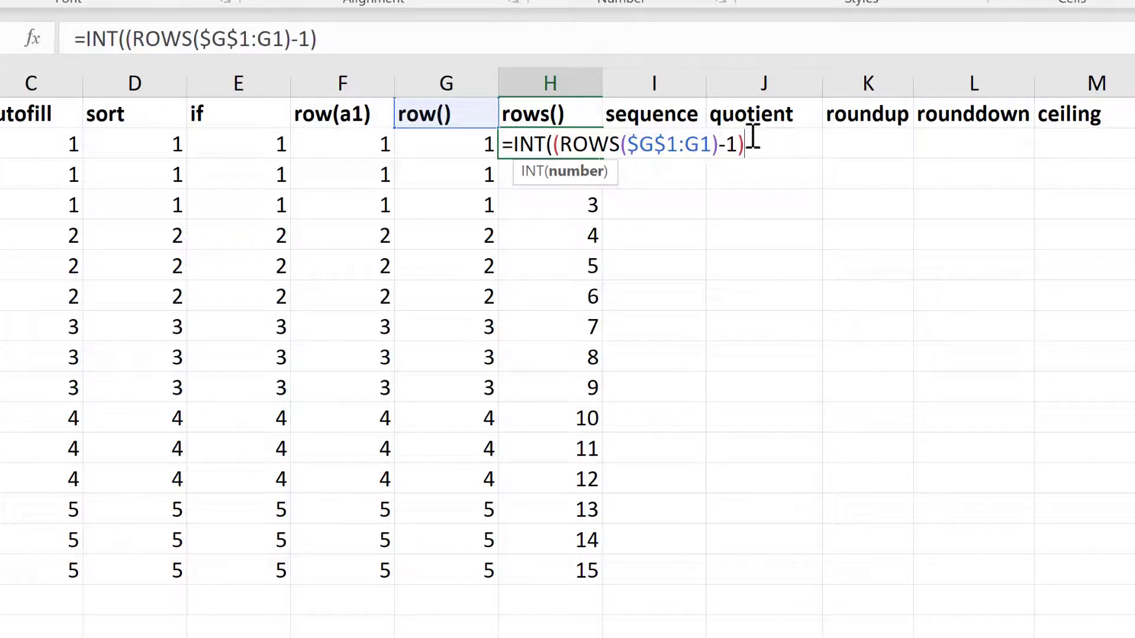
text(/3))
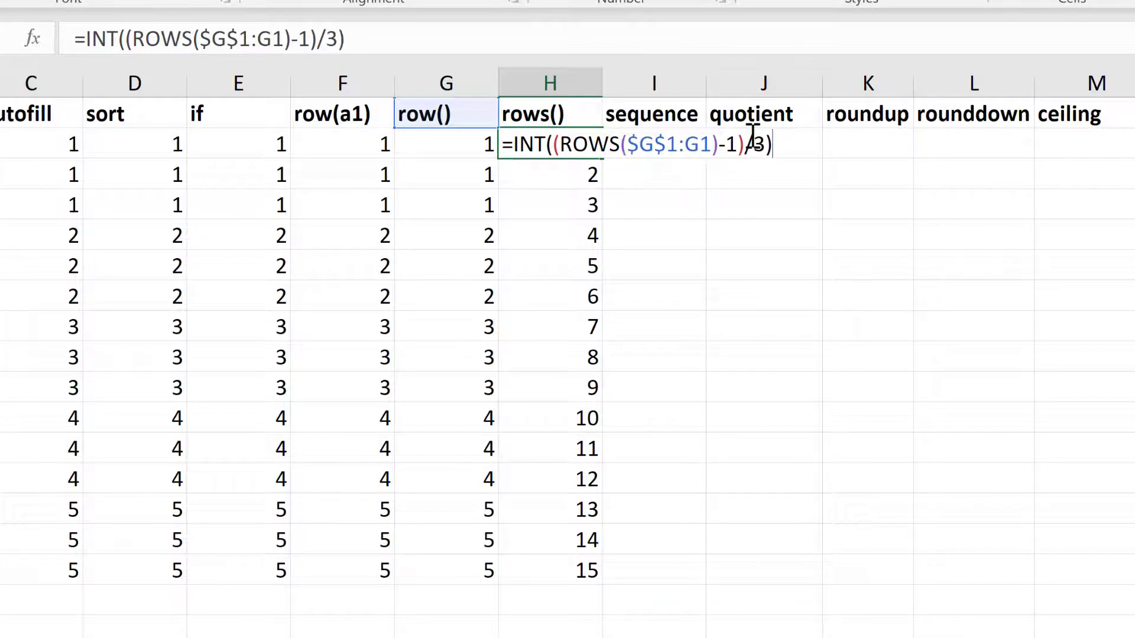
text(+1)
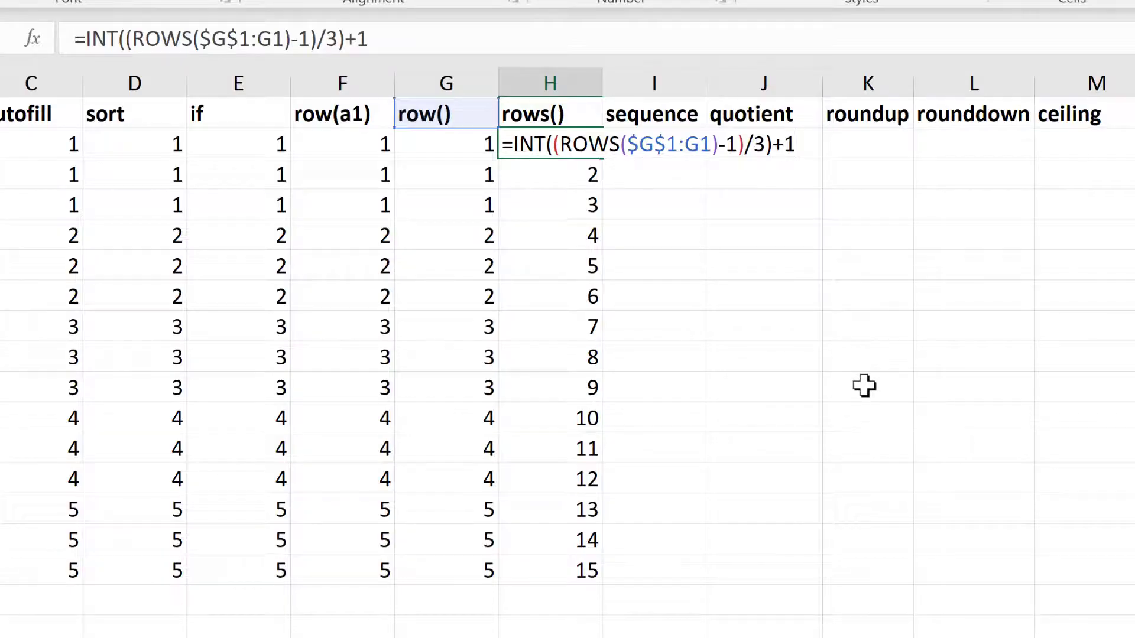
key(Return)
click(588, 142)
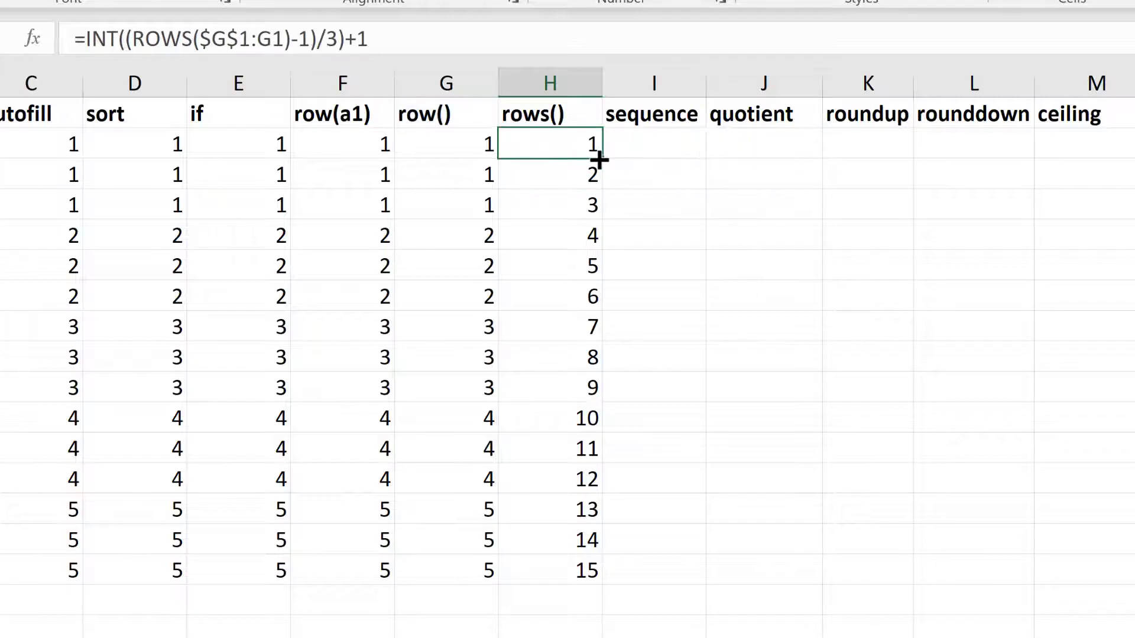
double_click(598, 160)
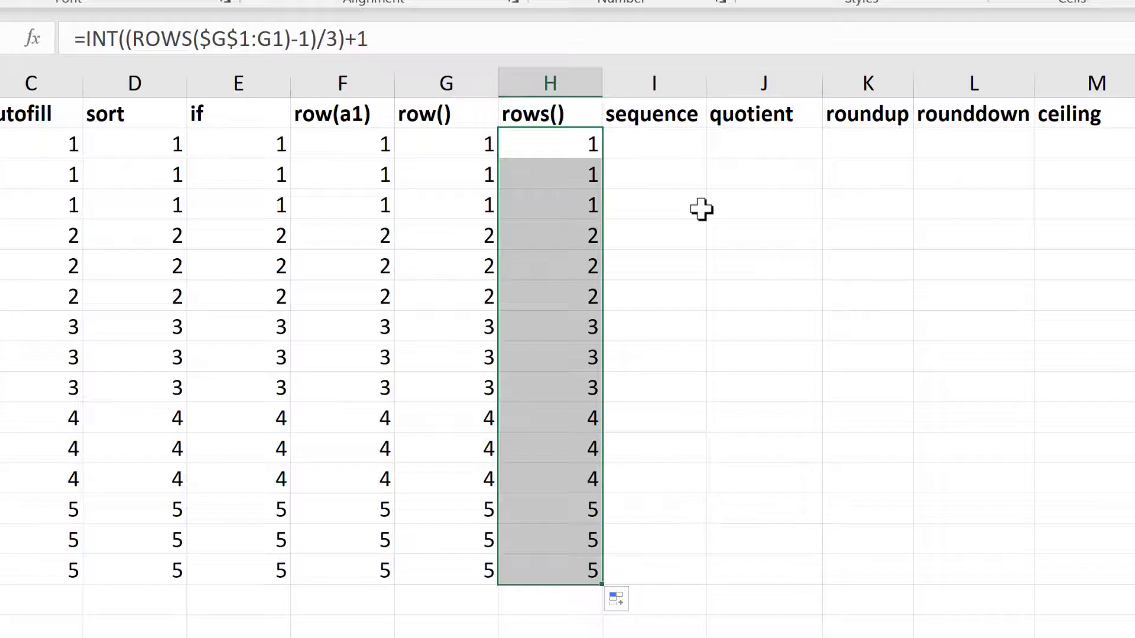
Enter the formula =SEQUENCE(15) in I2.
click(663, 144)
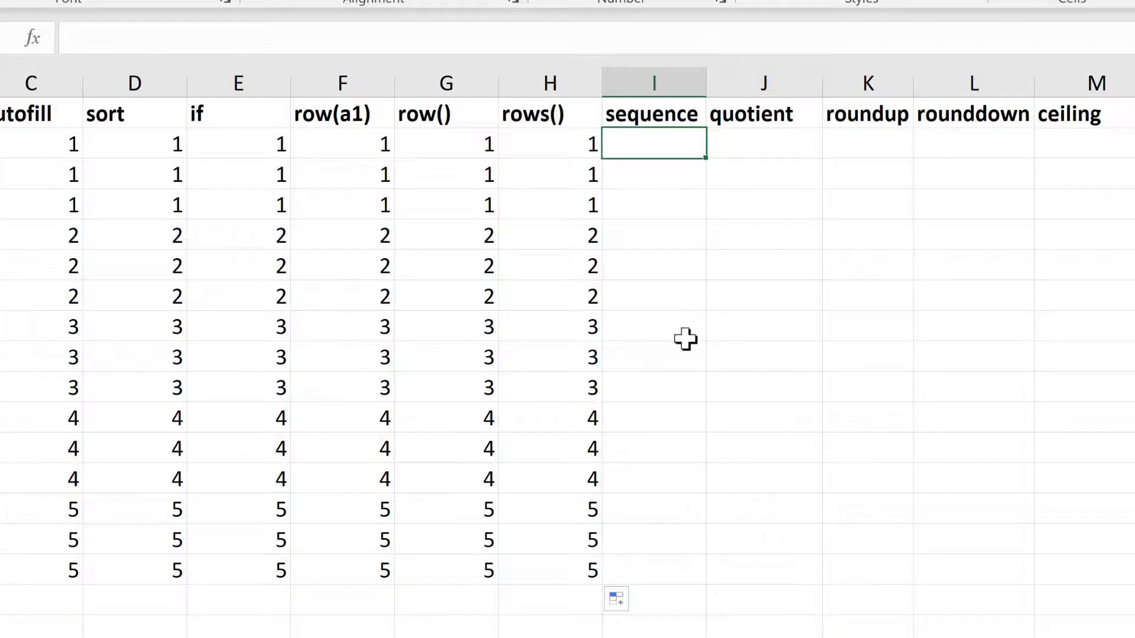
text(=seq)
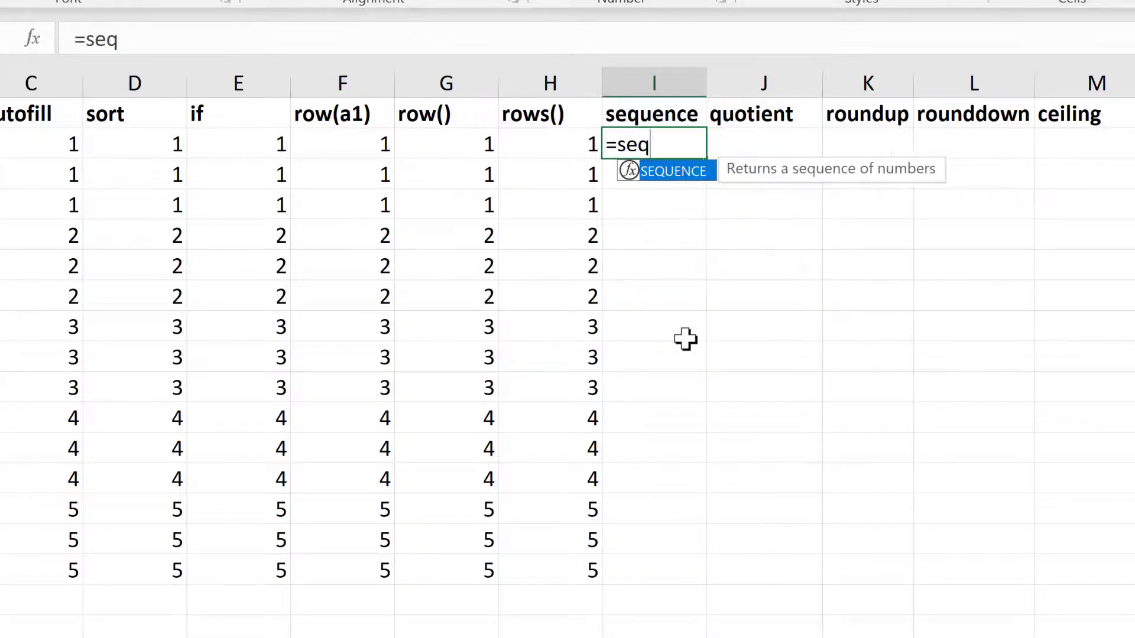
key(Tab)
text(15)
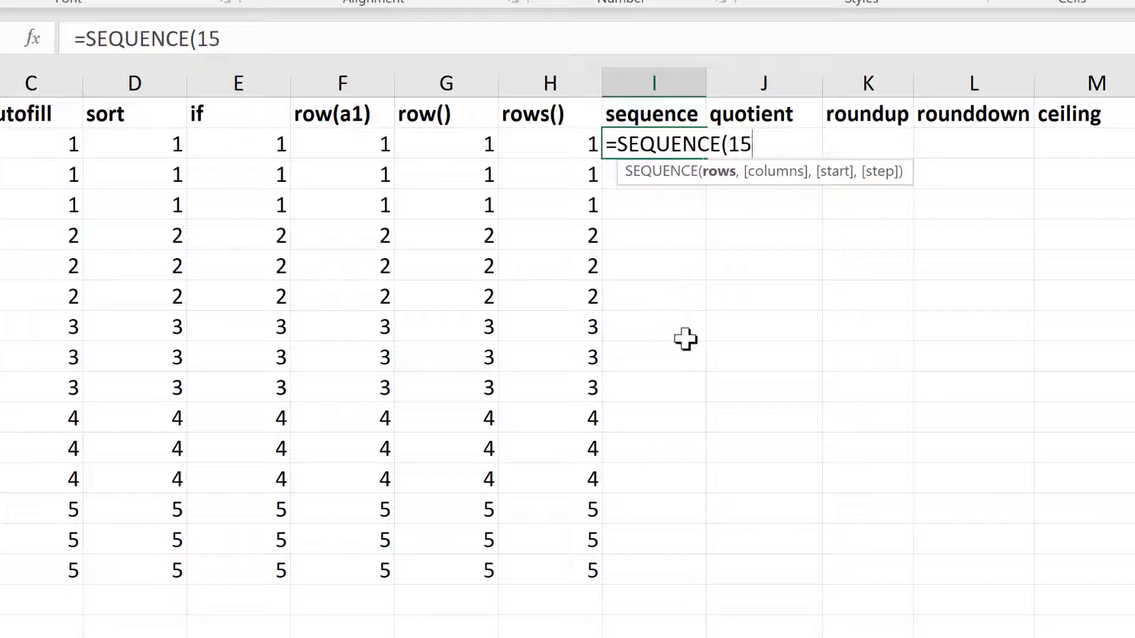
text())
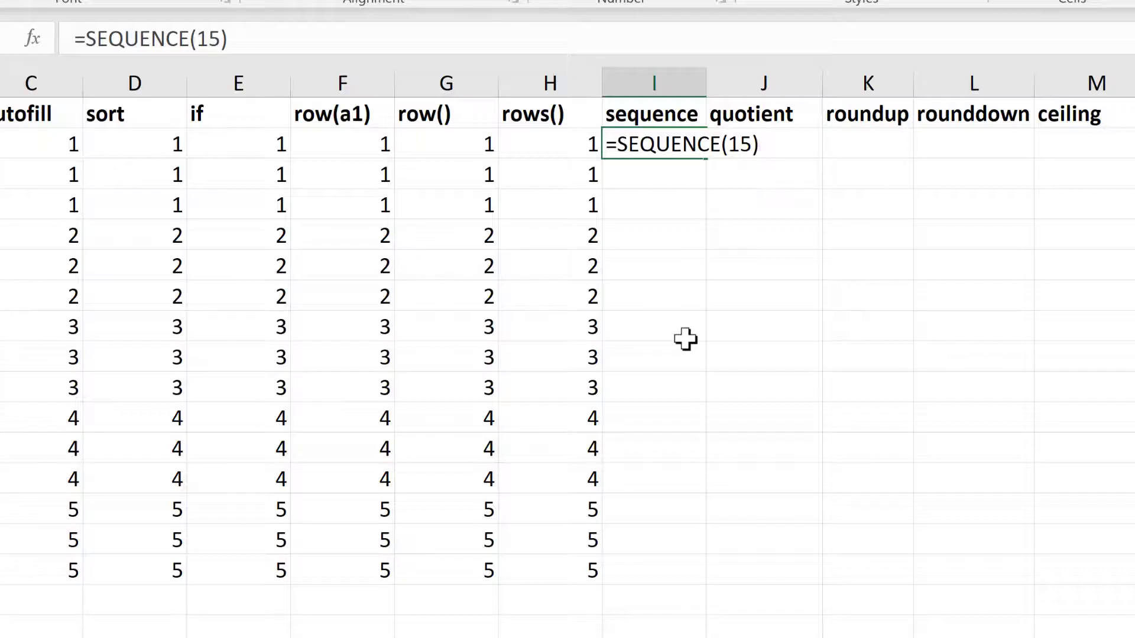
key(Return)
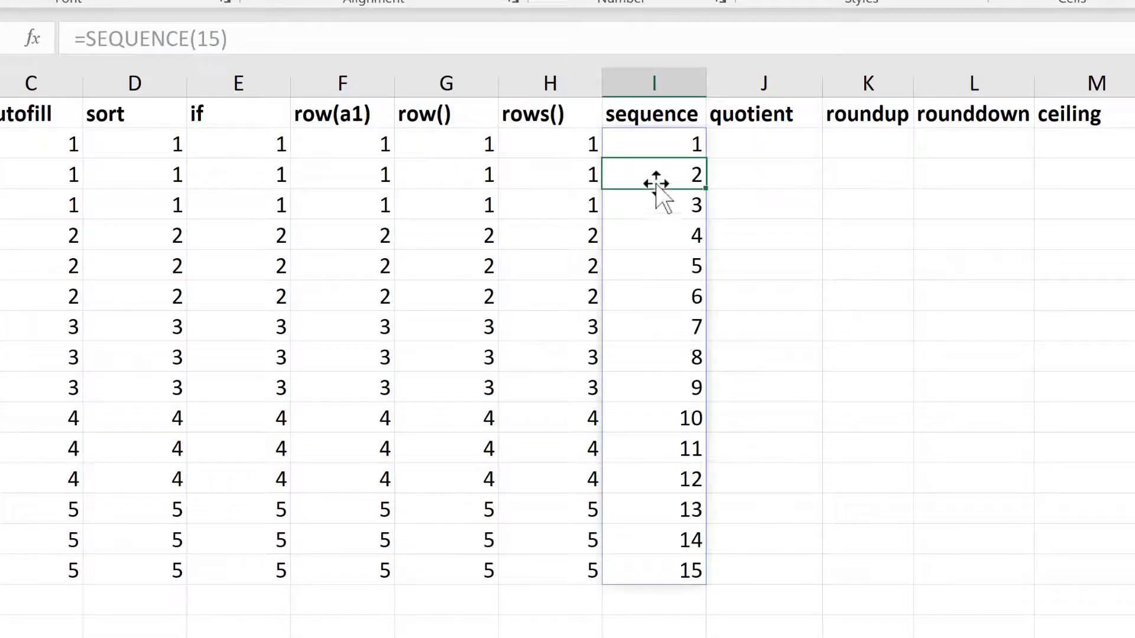
Change the formula in I2 to =SEQUENCE(15)-1 and reselect the cell.
click(653, 141)
key(F2)
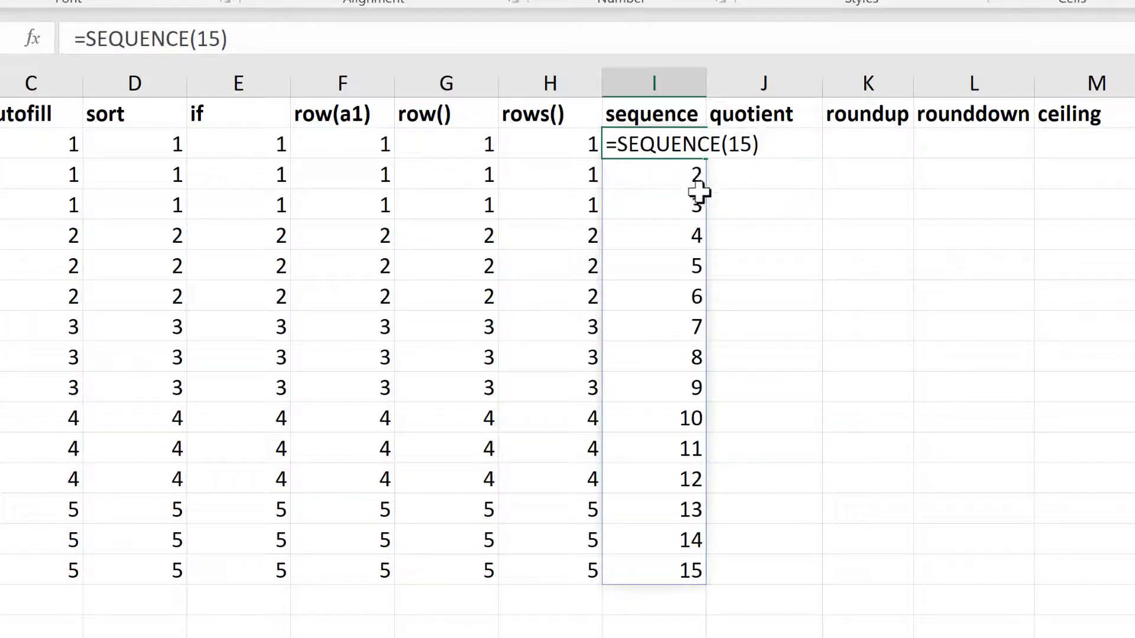
text(-1)
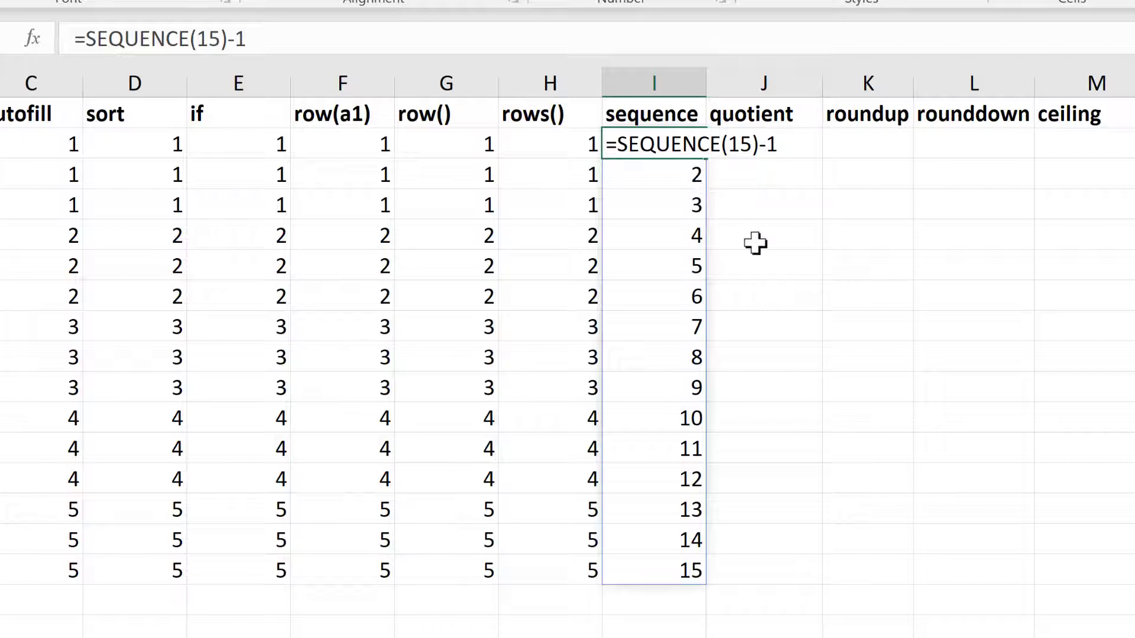
key(Return)
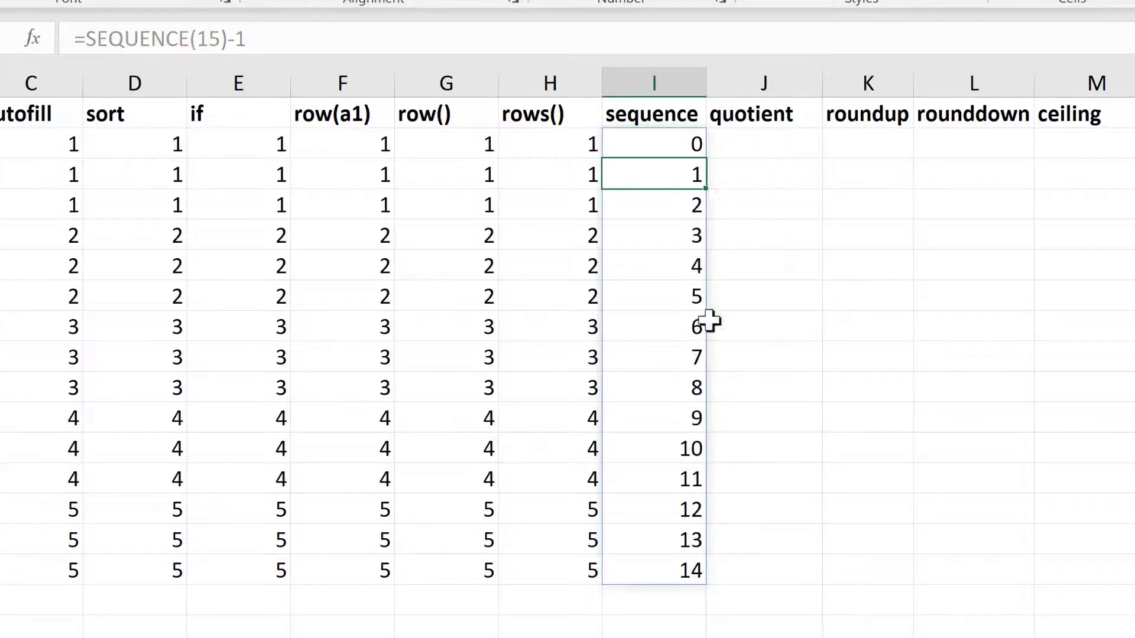
click(686, 140)
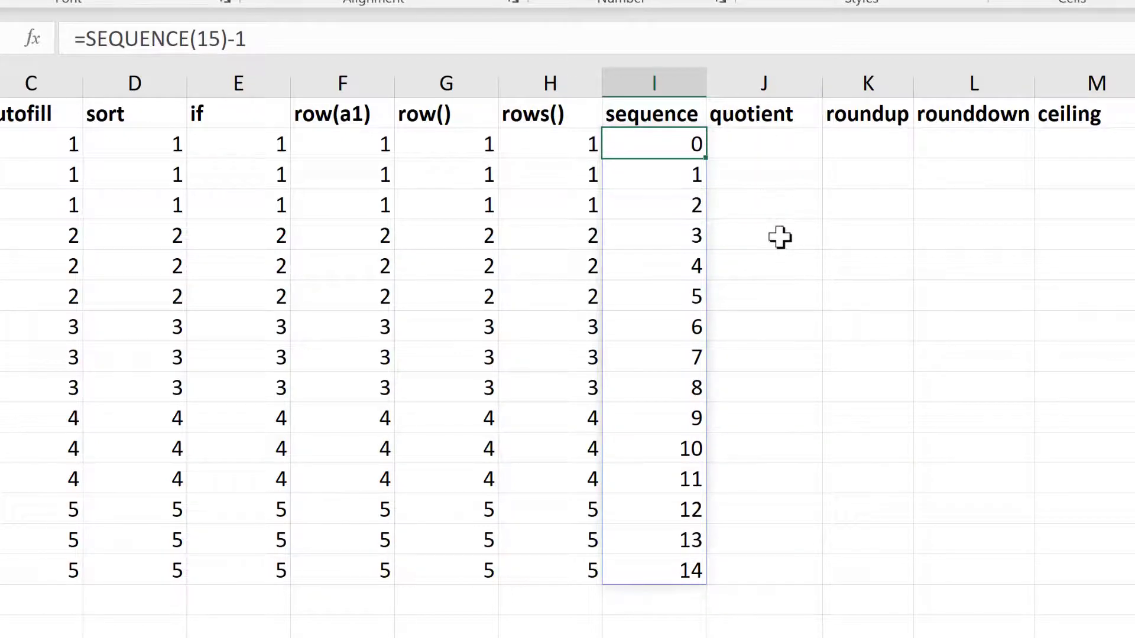
Change the formula in I2 to =SEQUENCE(15,1,0,1), dropping the trailing subtraction.
key(F2)
key(BackSpace)
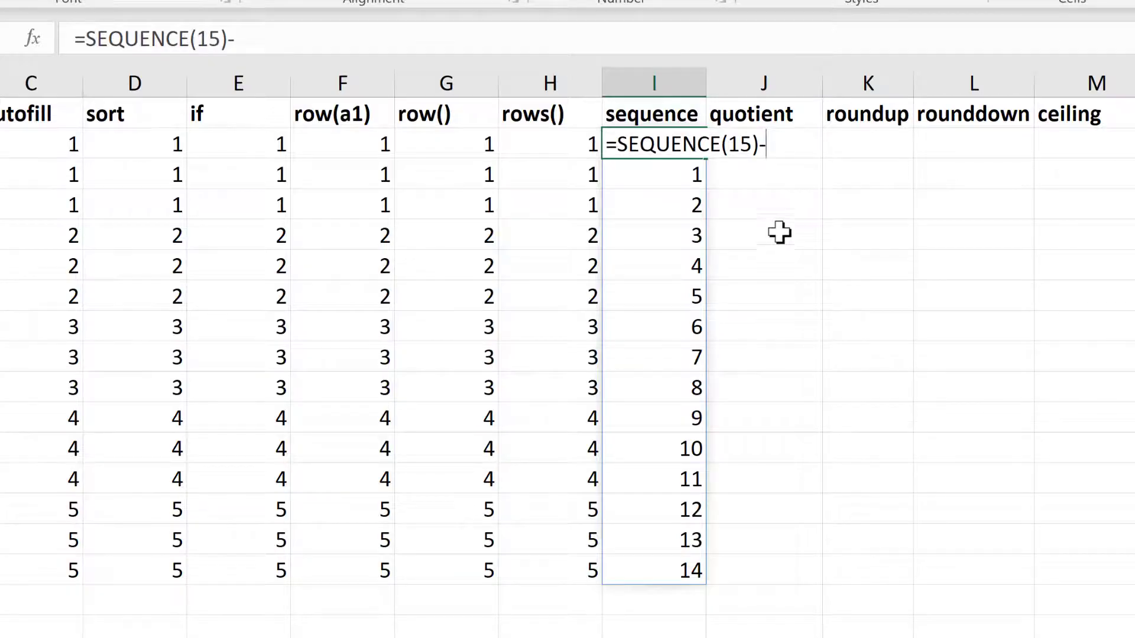
key(BackSpace)
click(756, 144)
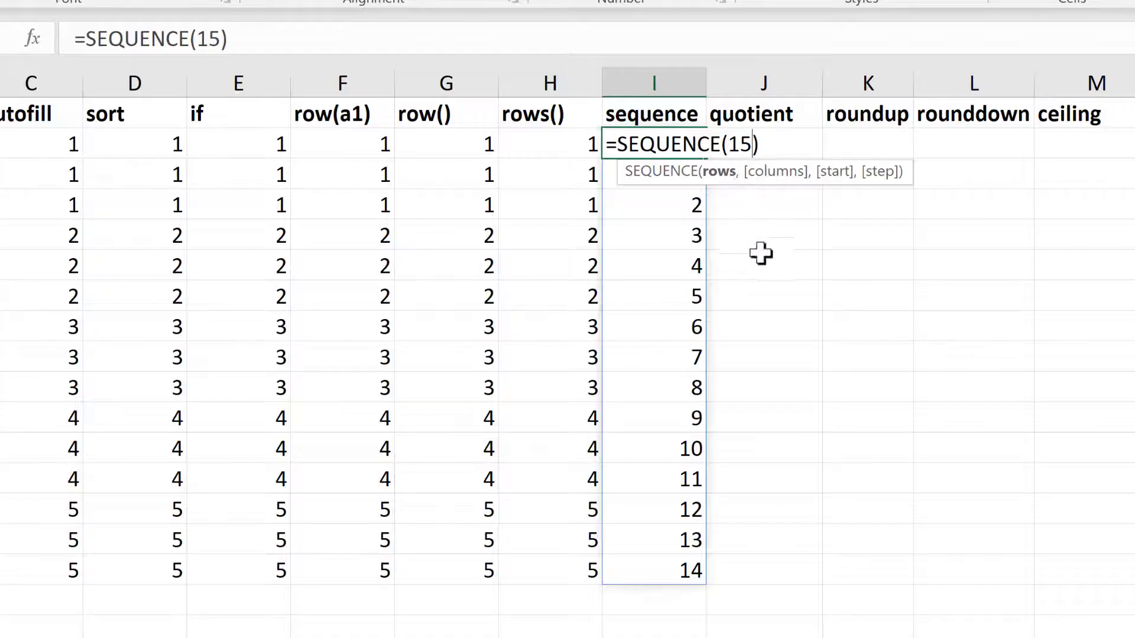
text(,1)
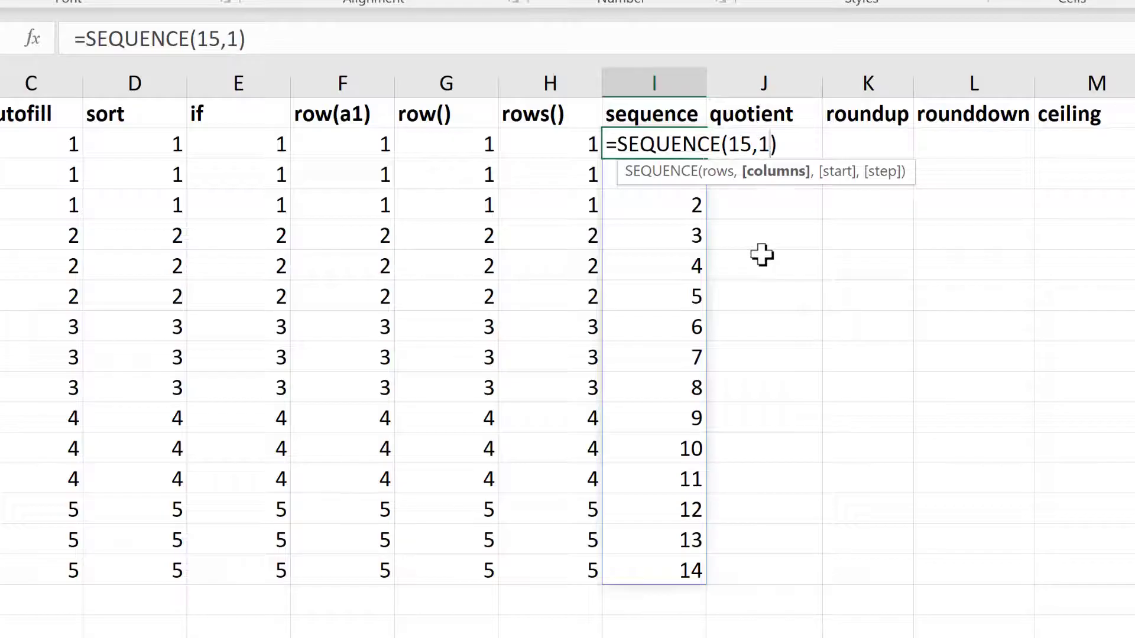
text(,)
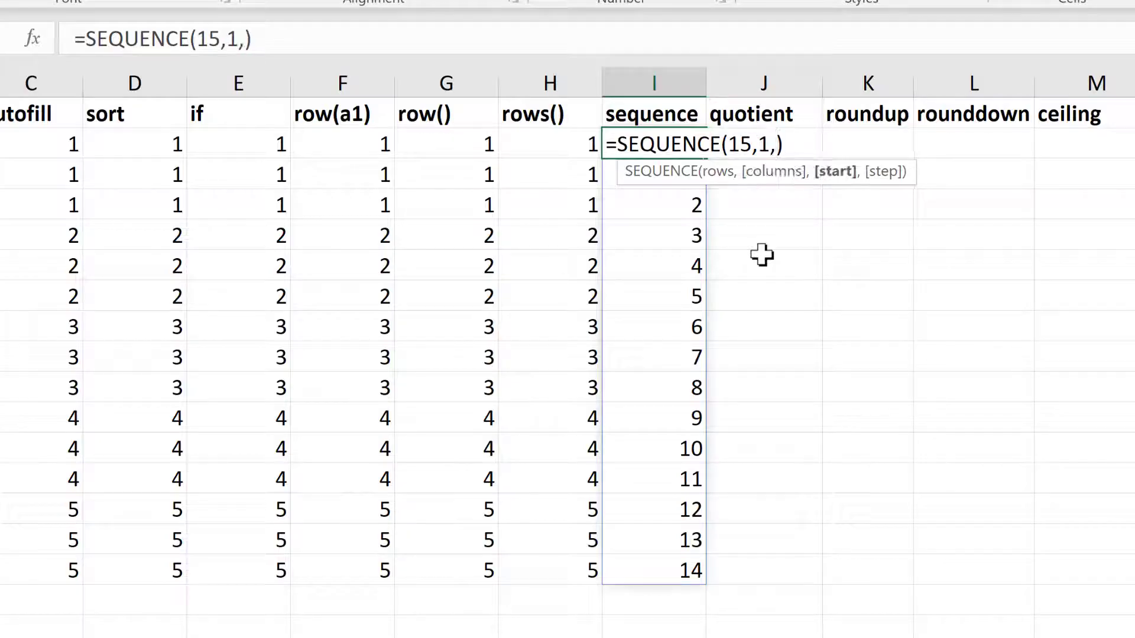
text(0)
text(,1)
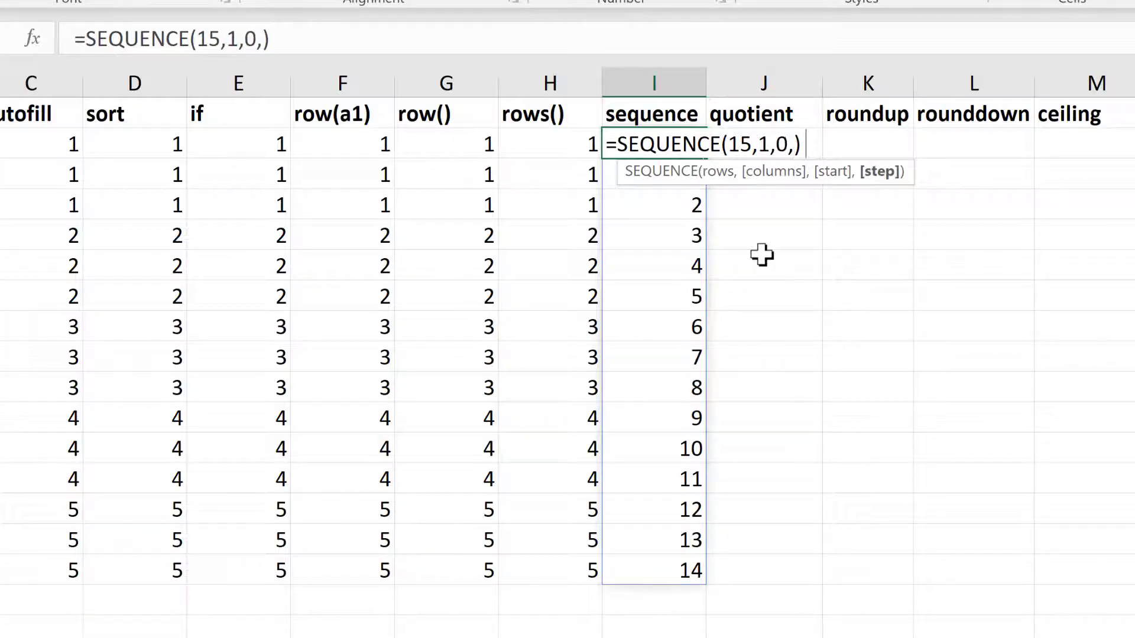
key(Return)
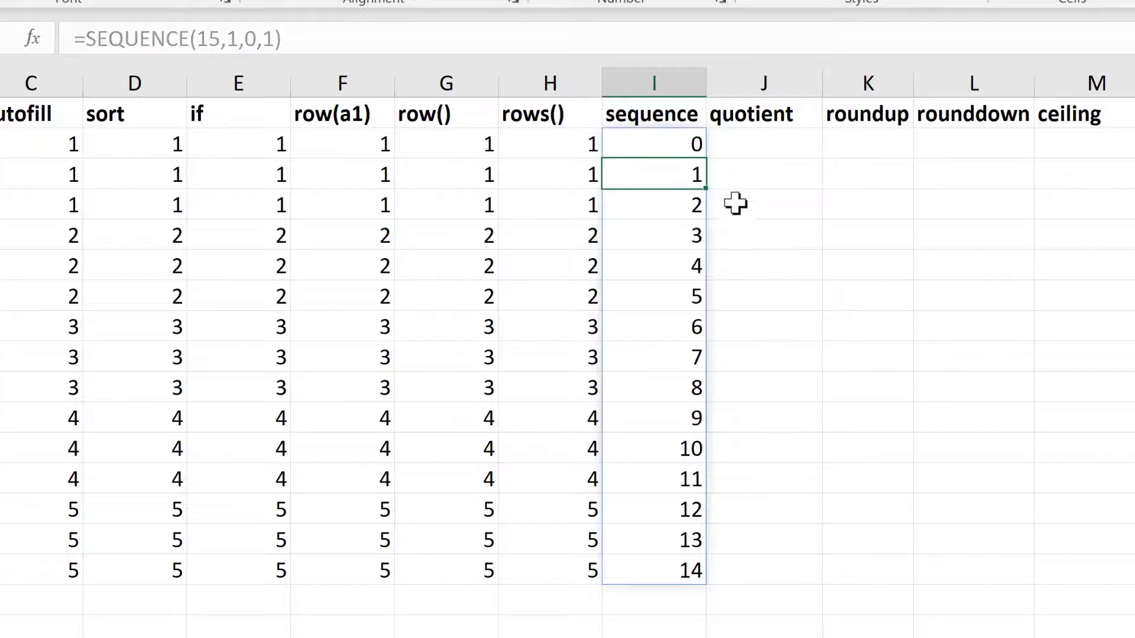
Examine the spilled SEQUENCE range I2:I16 and the formula shown for its individual cells.
click(691, 144)
drag(663, 145, 661, 560)
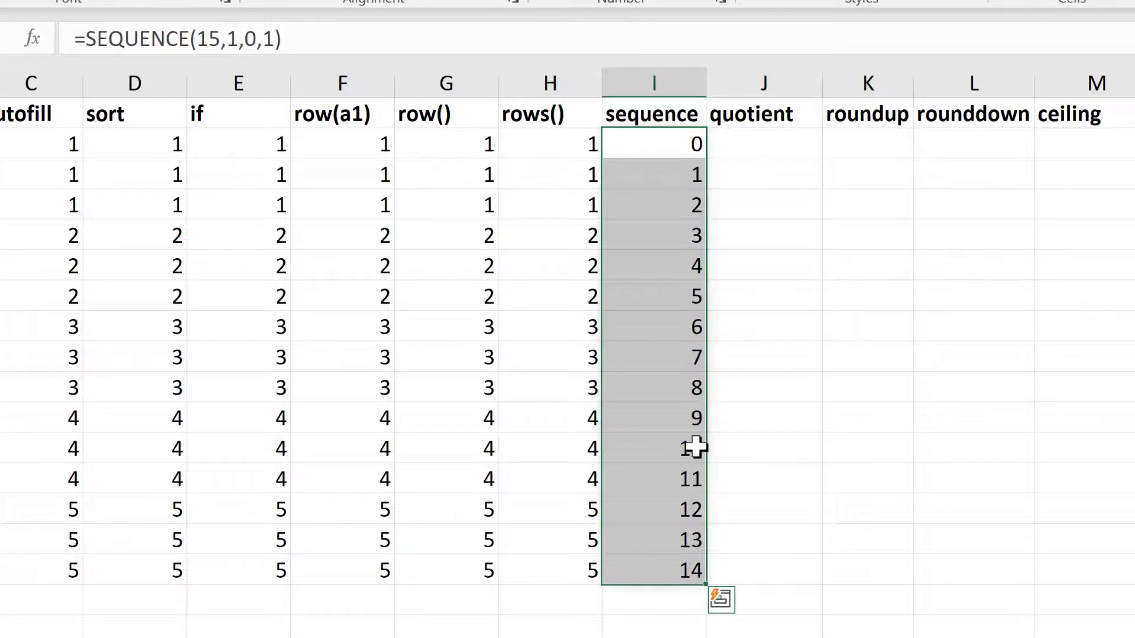
click(665, 143)
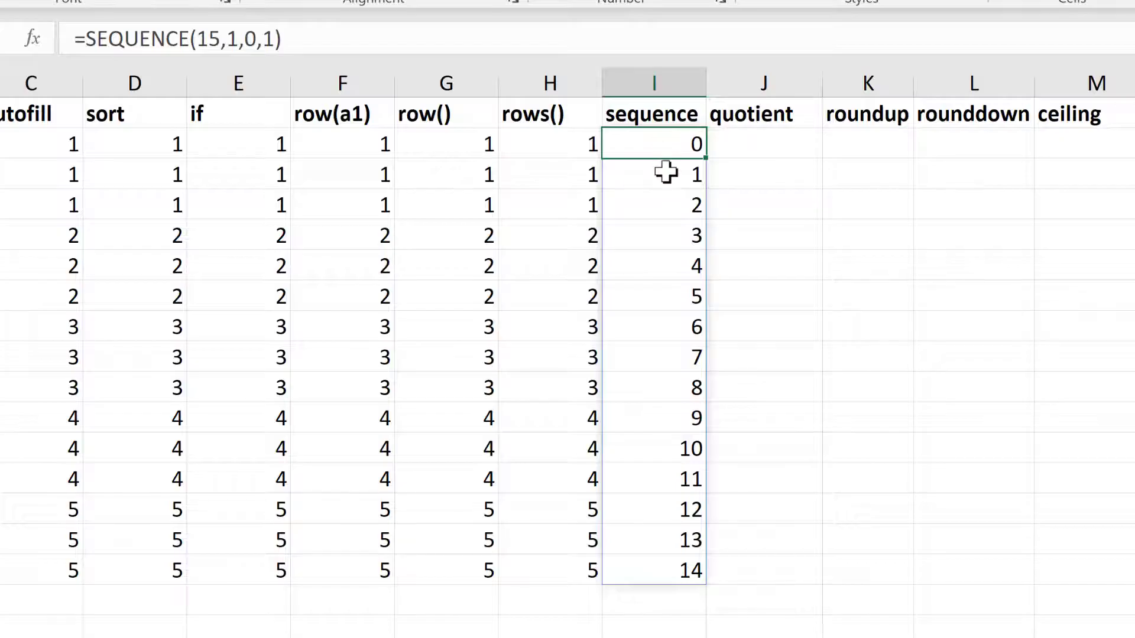
click(666, 174)
click(666, 204)
click(666, 235)
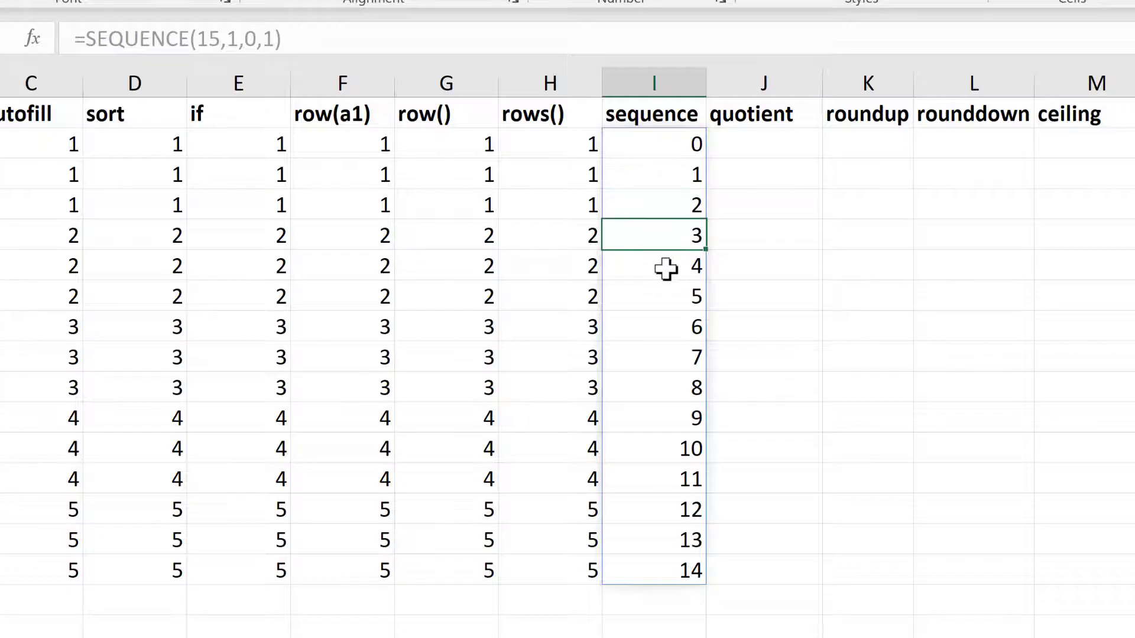
click(666, 266)
Remove the optional columns and step values from the I2 formula so it reads =SEQUENCE(15,,0).
click(668, 145)
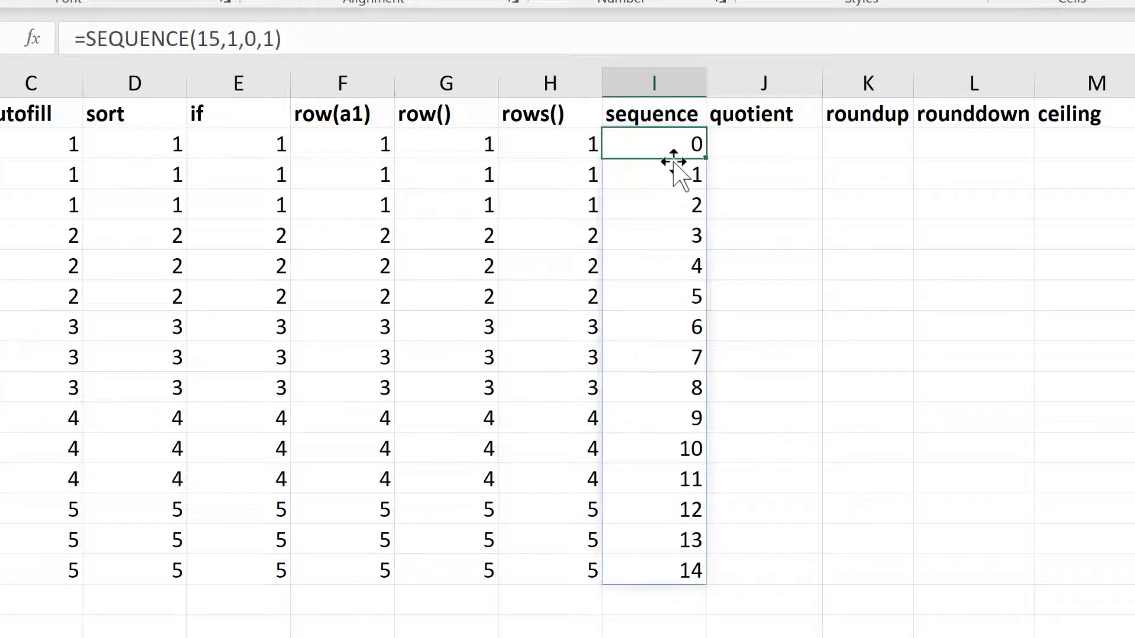
double_click(671, 151)
click(772, 146)
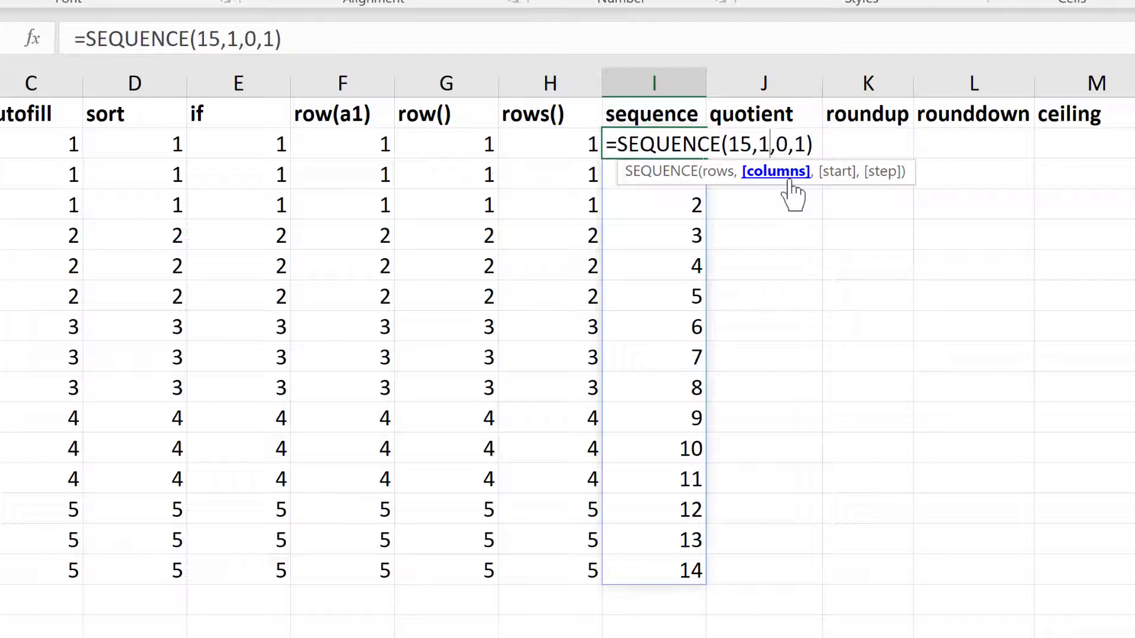
key(BackSpace)
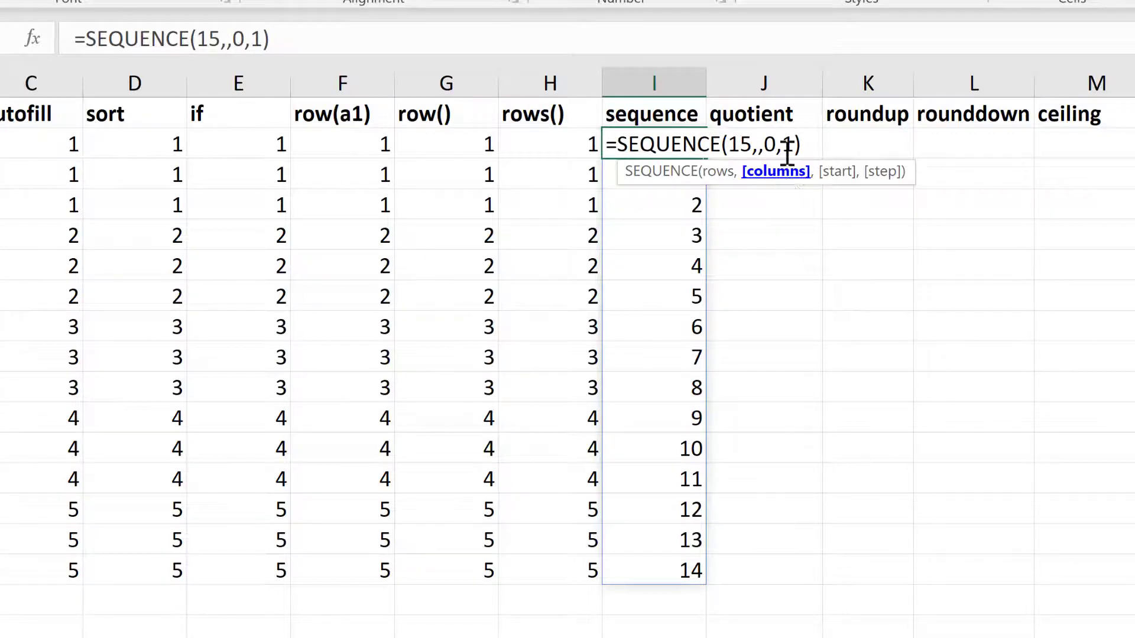
click(794, 144)
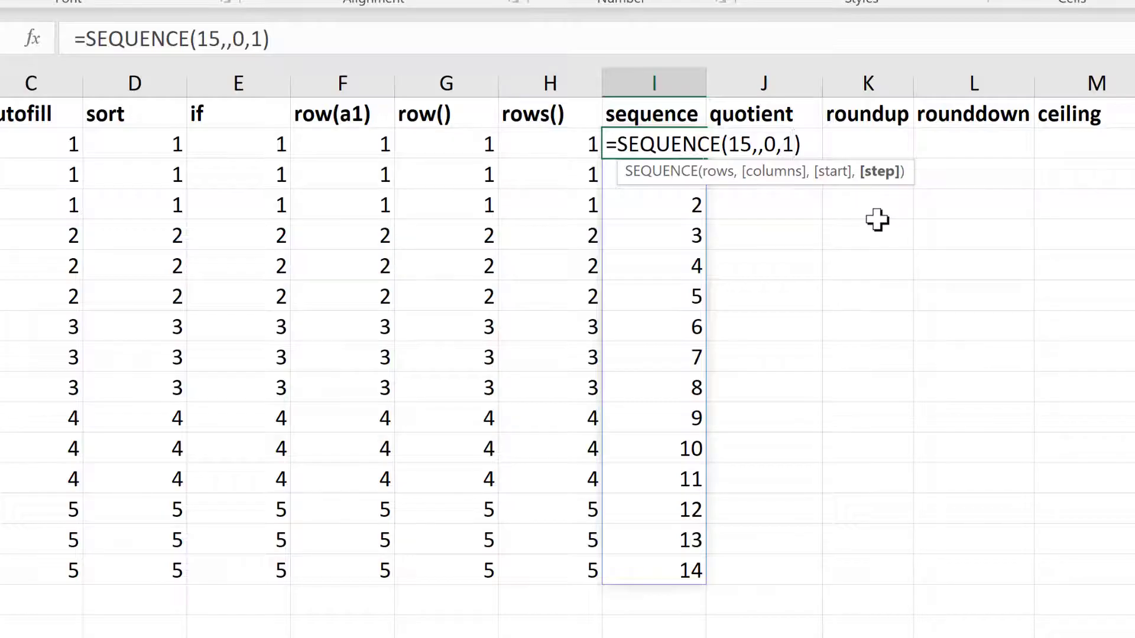
key(BackSpace)
key(BackSpace)
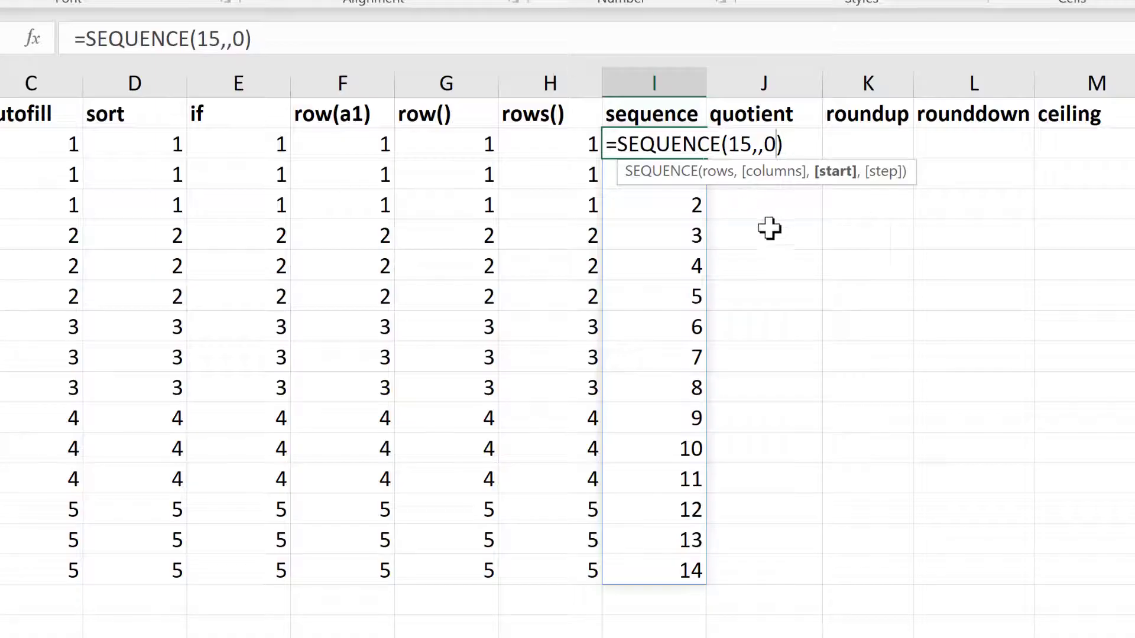
key(Return)
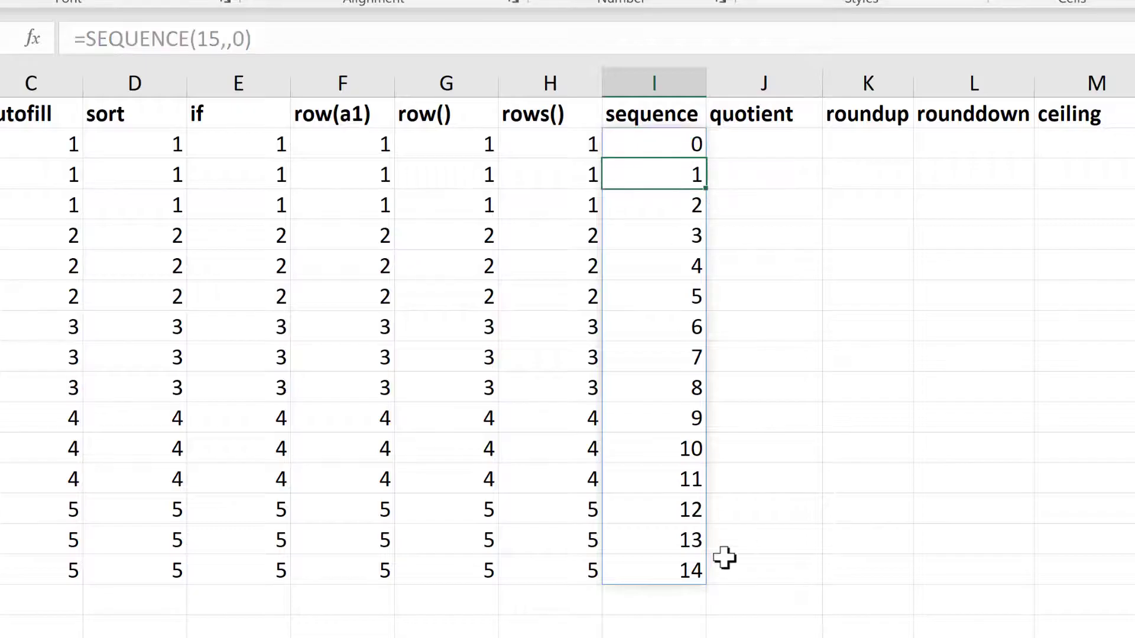
Add a step of 1/3 to the I2 formula so it reads =SEQUENCE(15,,0,1/3).
click(679, 137)
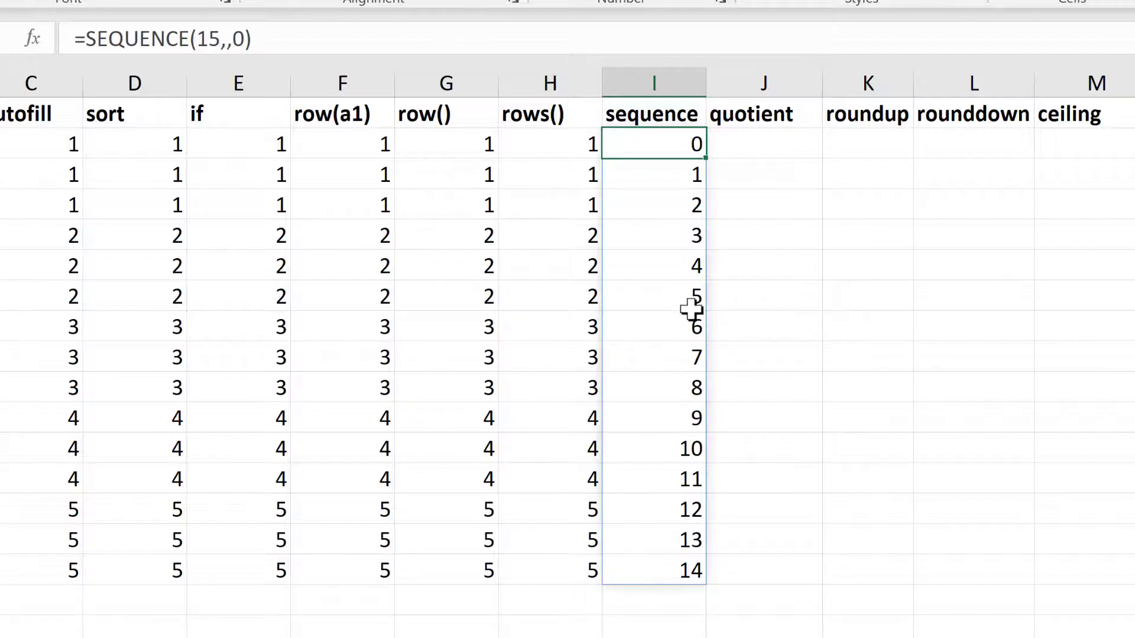
key(F2)
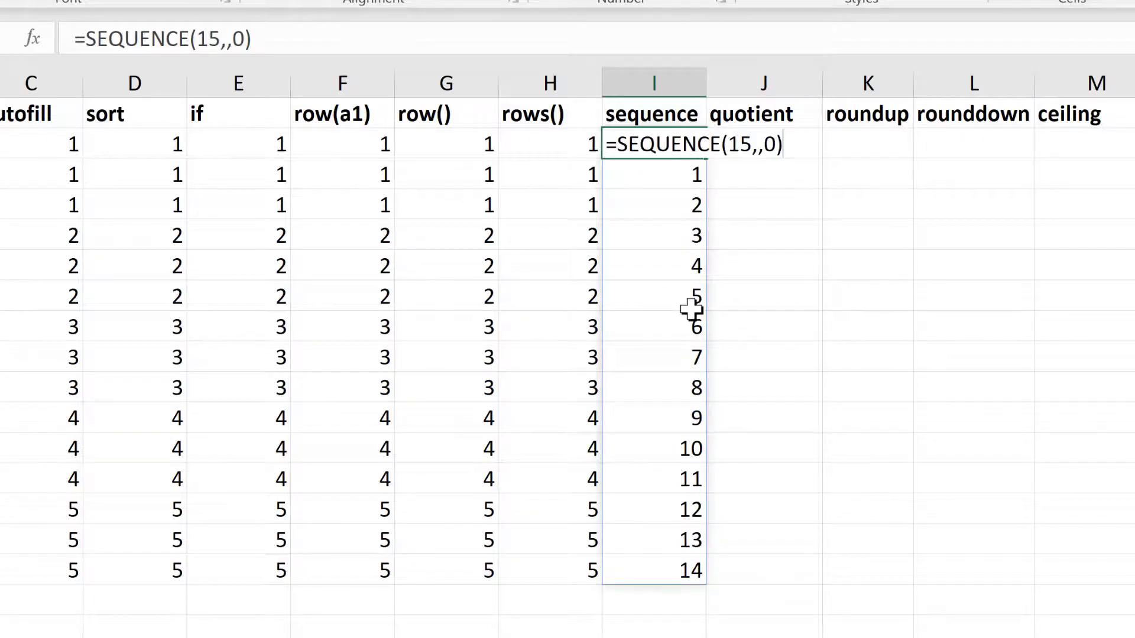
click(775, 144)
text(,)
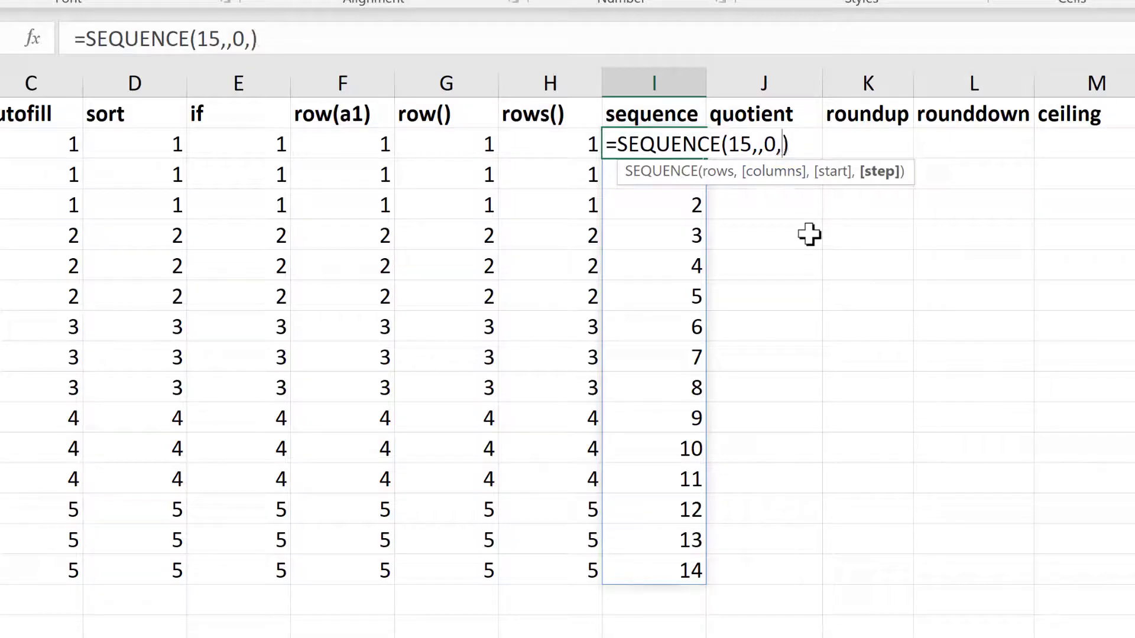
text(1/3)
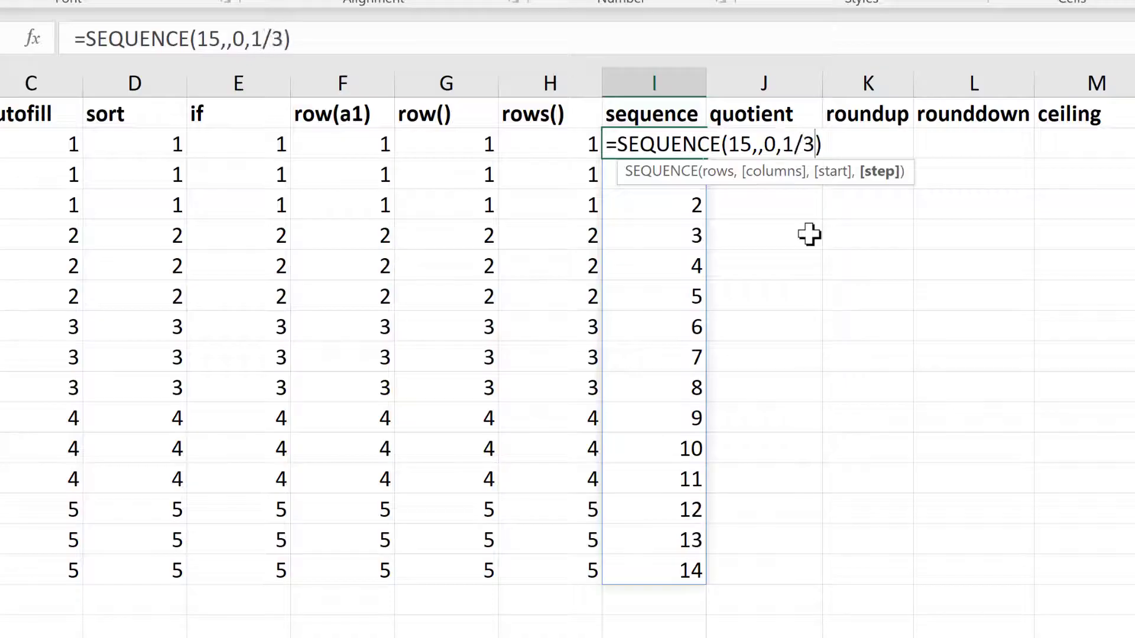
key(Return)
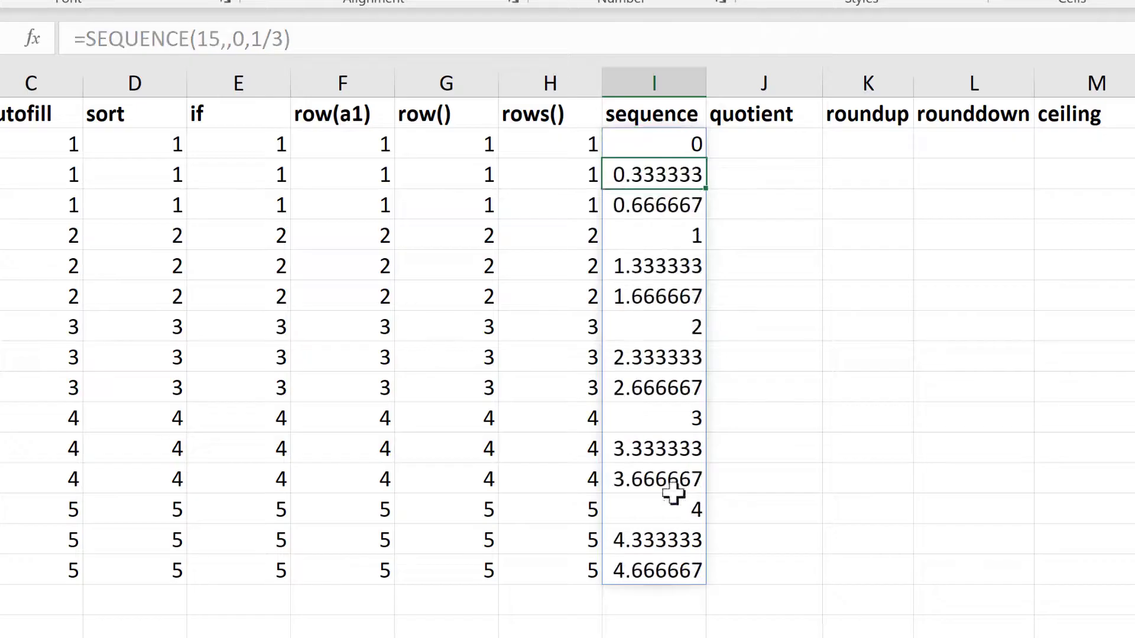
Wrap the I2 formula in INT so it reads =INT(SEQUENCE(15,,0,1/3)).
click(668, 149)
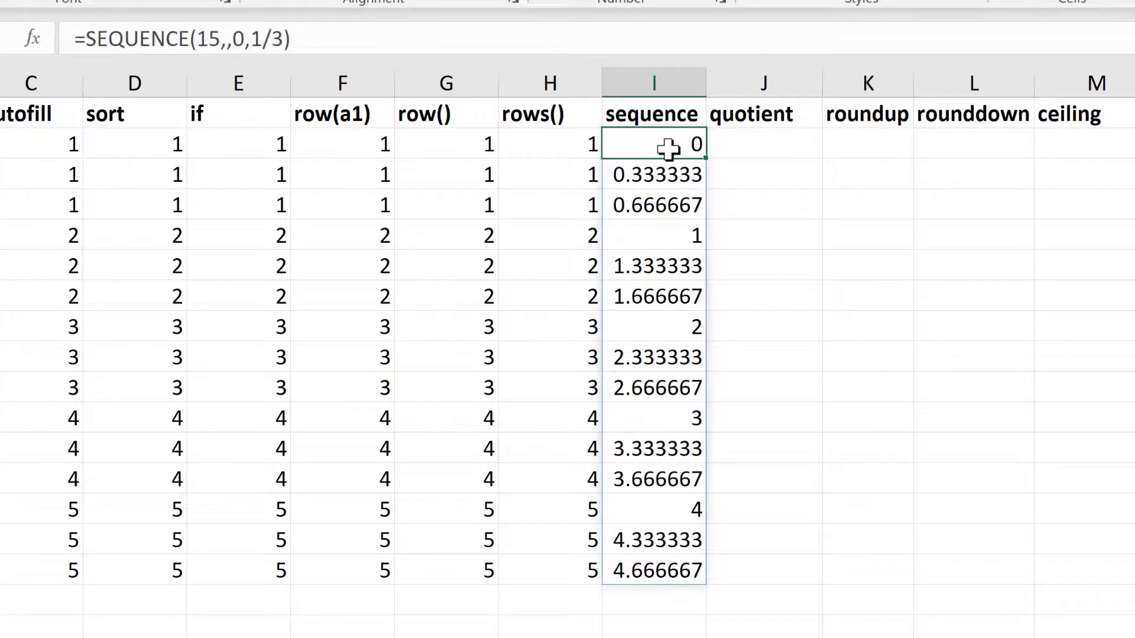
double_click(668, 149)
click(617, 145)
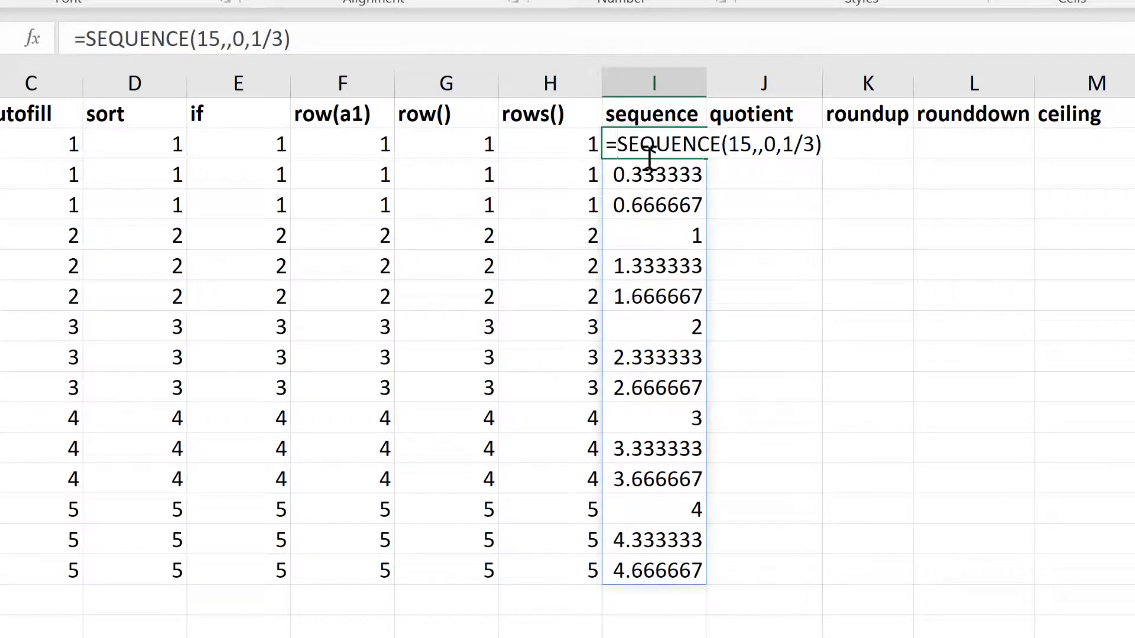
text(INT()
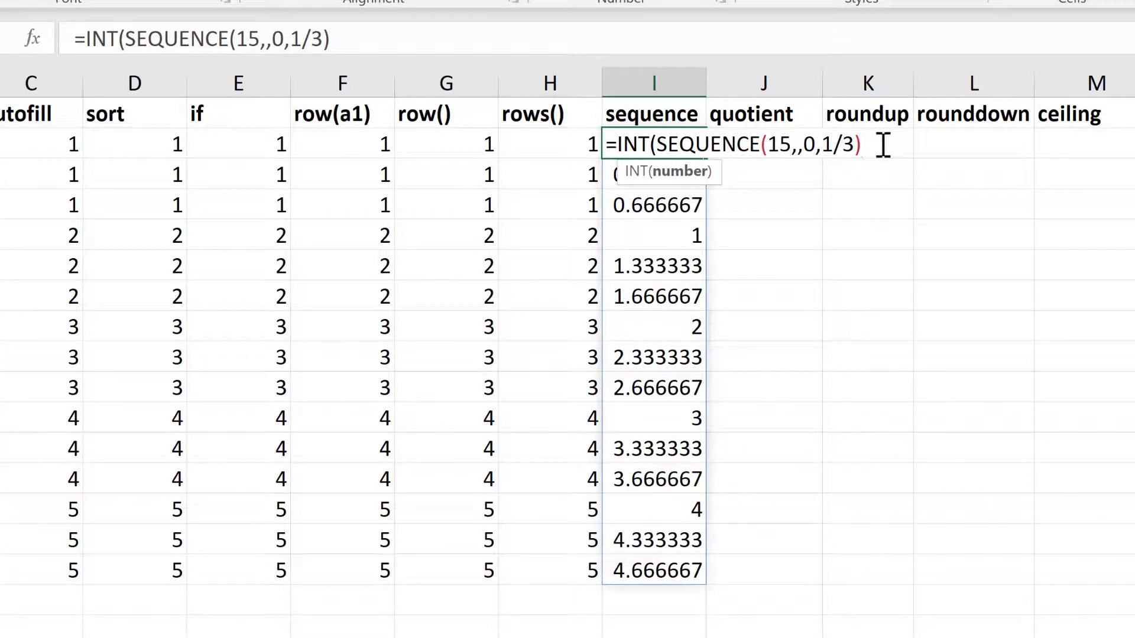
text())
key(Return)
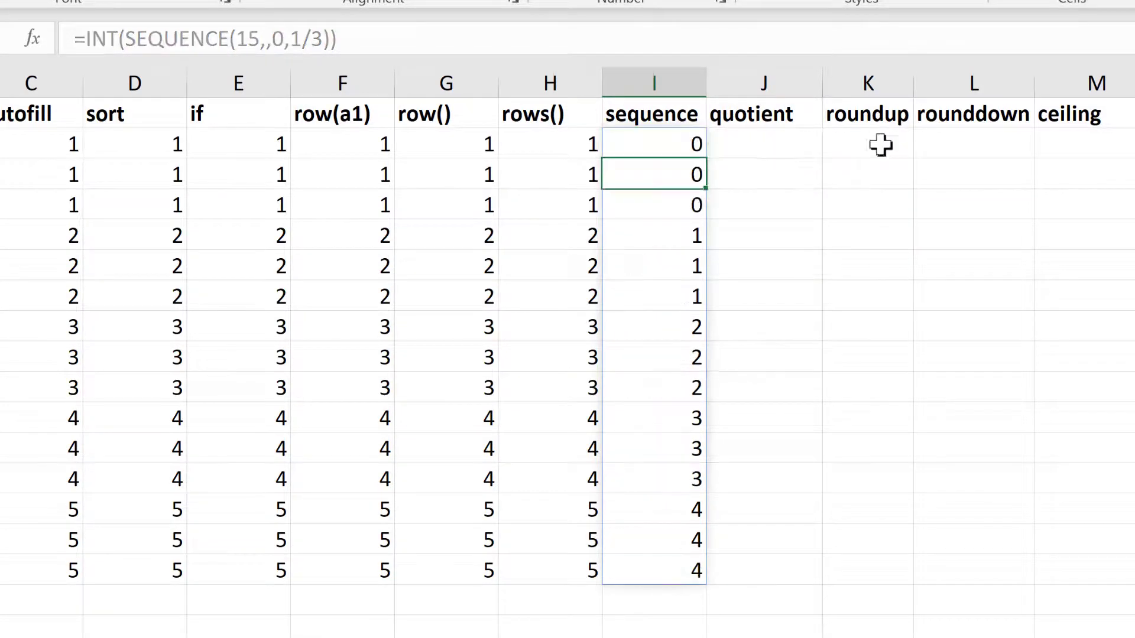
Add 1 to the I2 formula so it reads =INT(SEQUENCE(15,,0,1/3))+1.
click(666, 153)
key(F2)
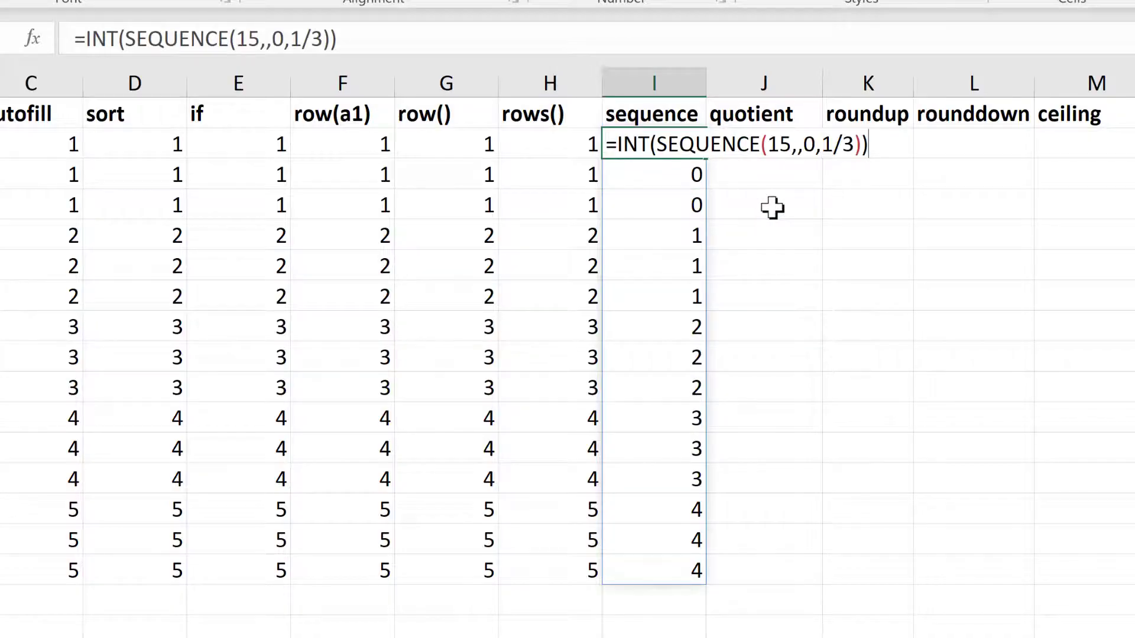
text(+1)
key(Return)
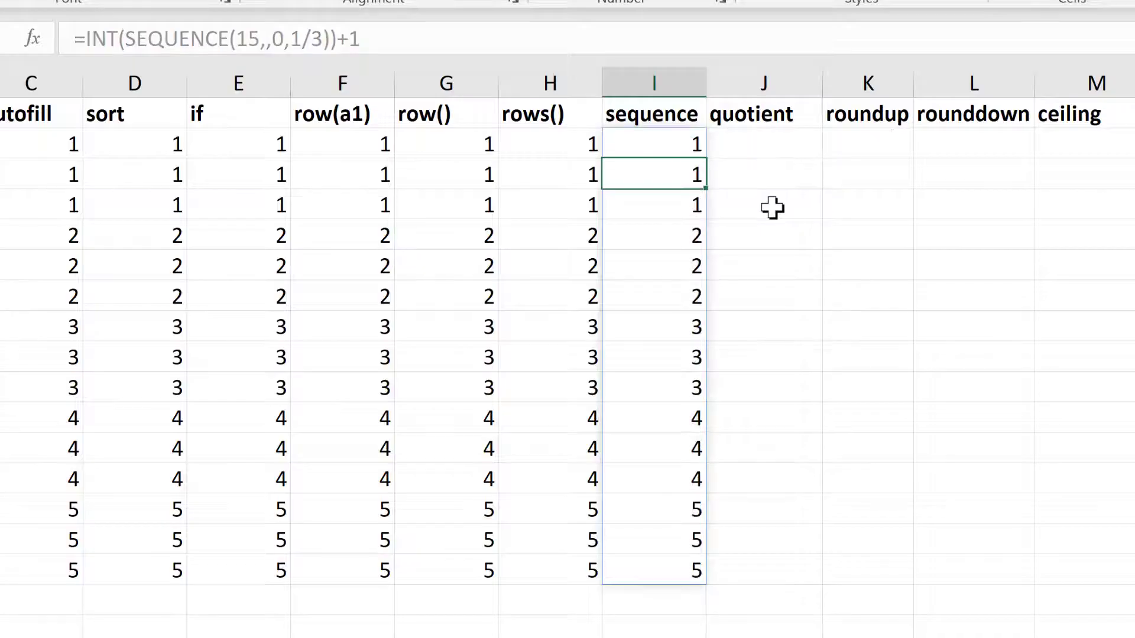
Enter =ROW(A1)-1 in J2 under the quotient heading and autofill it down to J16.
click(771, 142)
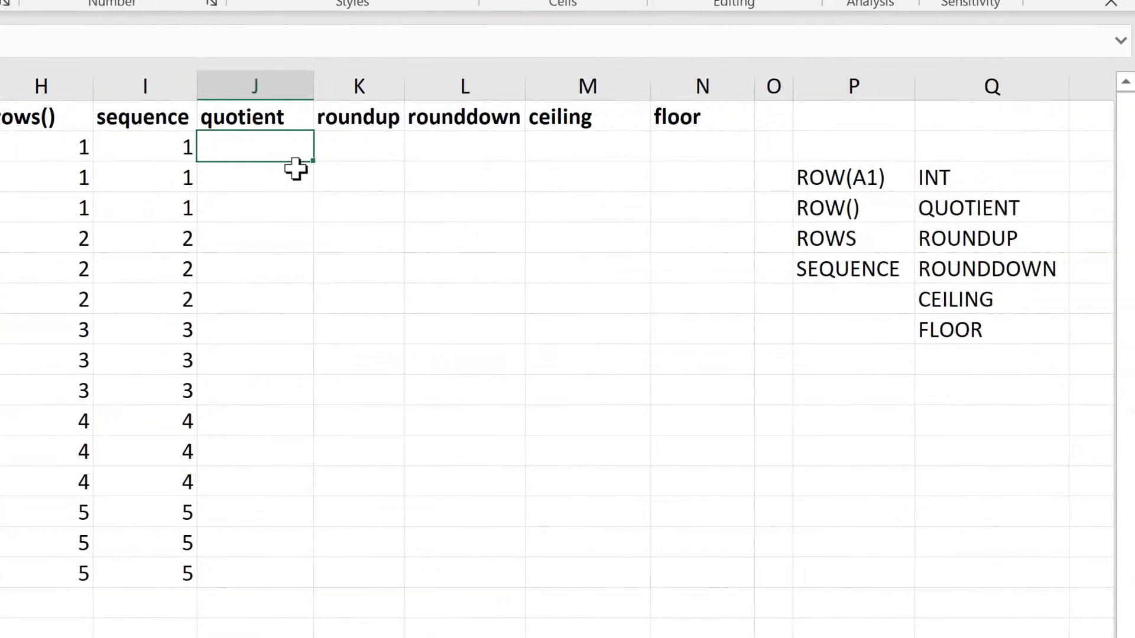
text(=row(a1)
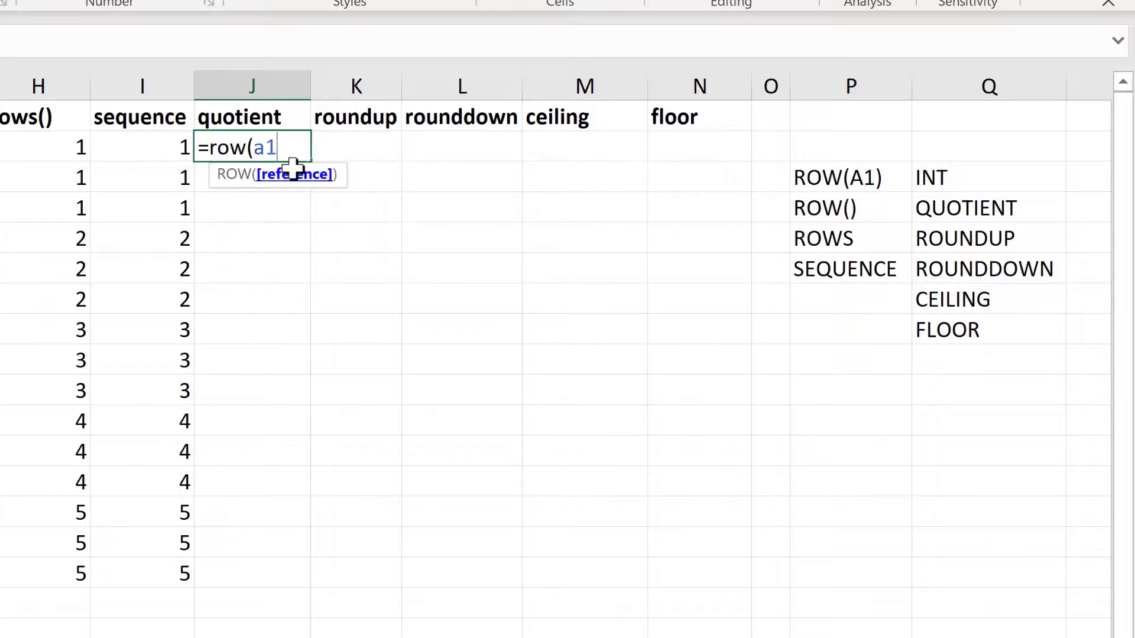
text()-1)
key(ctrl+Return)
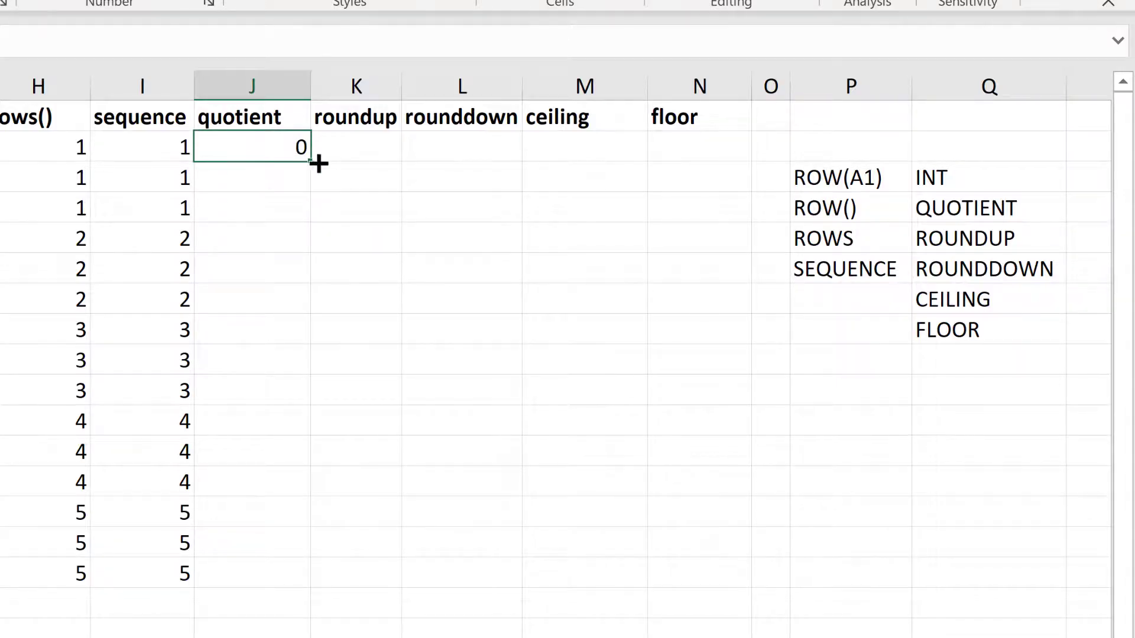
double_click(316, 163)
Wrap the quotient column formula in QUOTIENT with denominator 3 so J2:J16 uses =QUOTIENT(ROW(A1)-1,3).
key(F2)
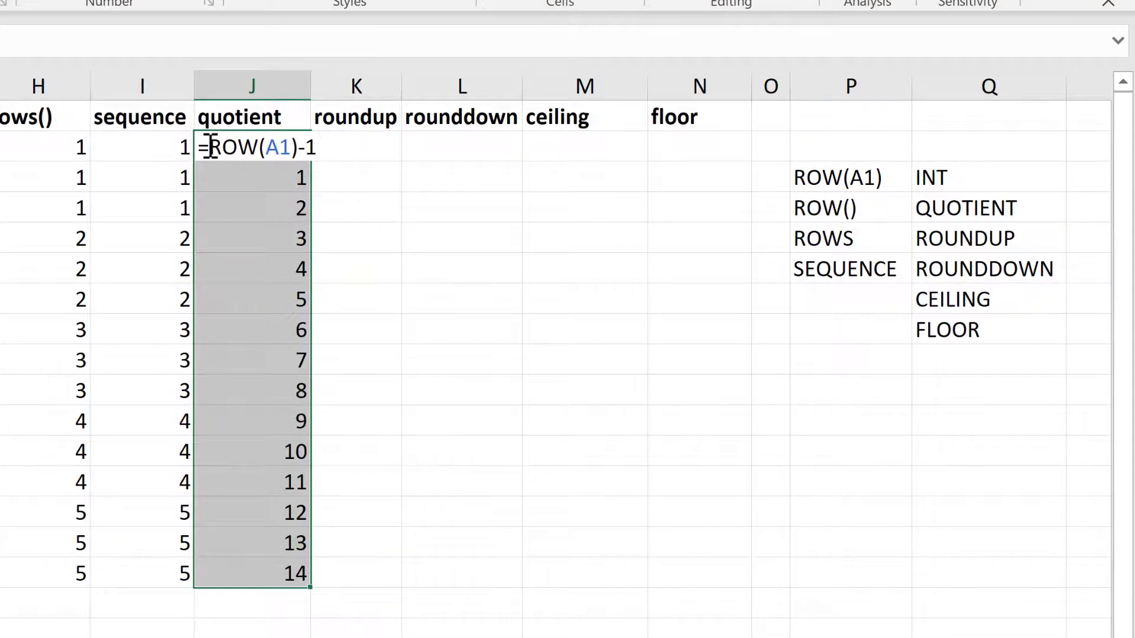
text(qu)
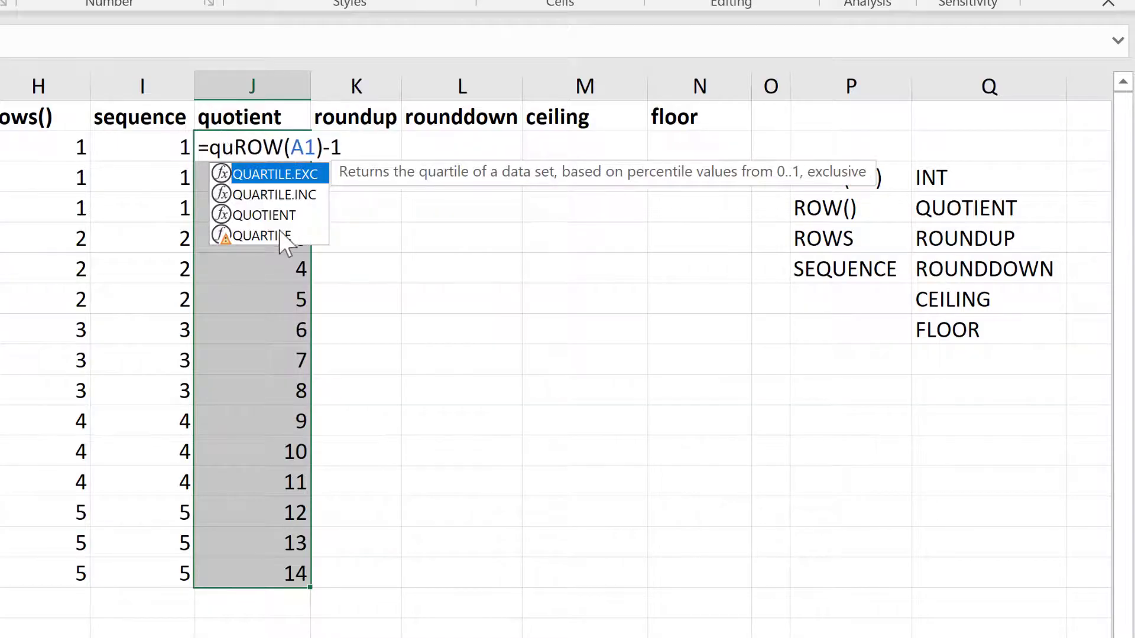
click(280, 221)
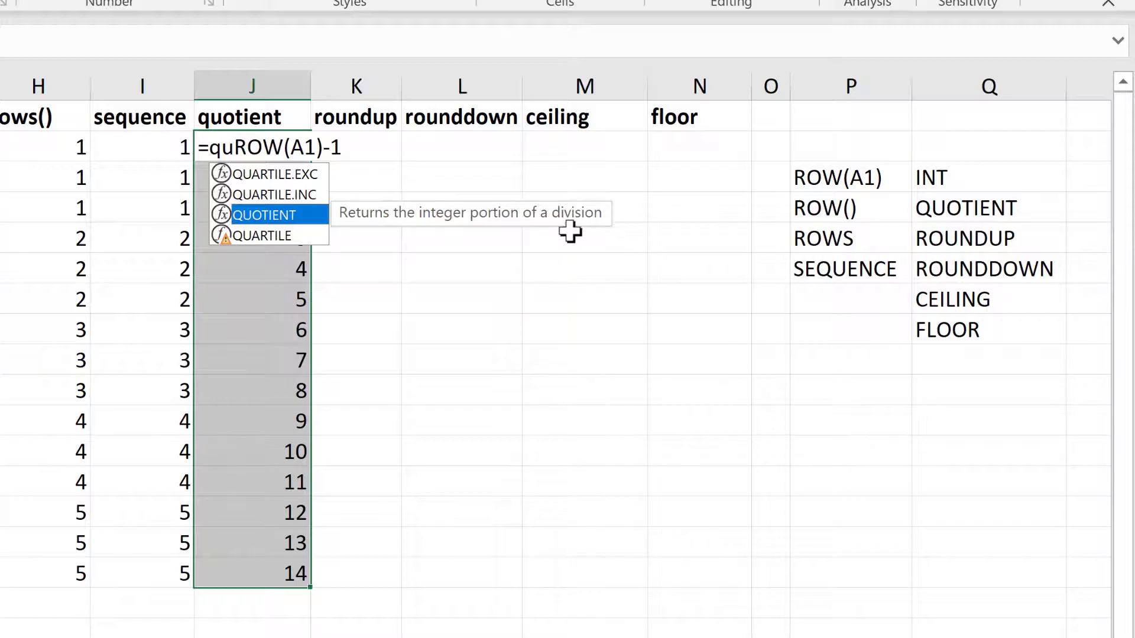
double_click(274, 217)
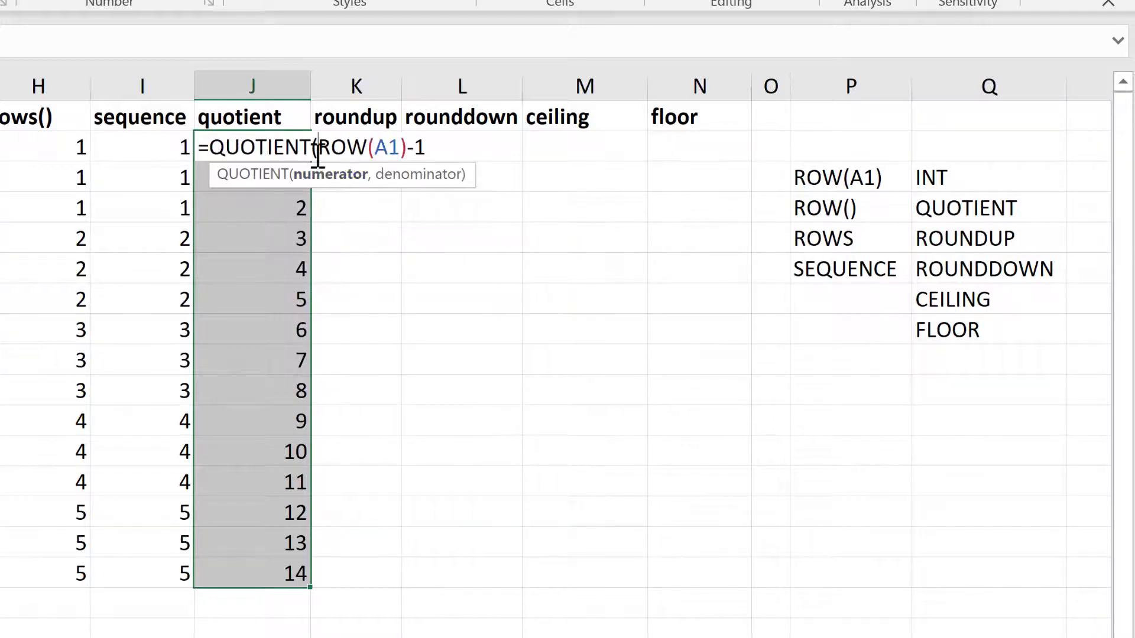
drag(319, 147, 427, 144)
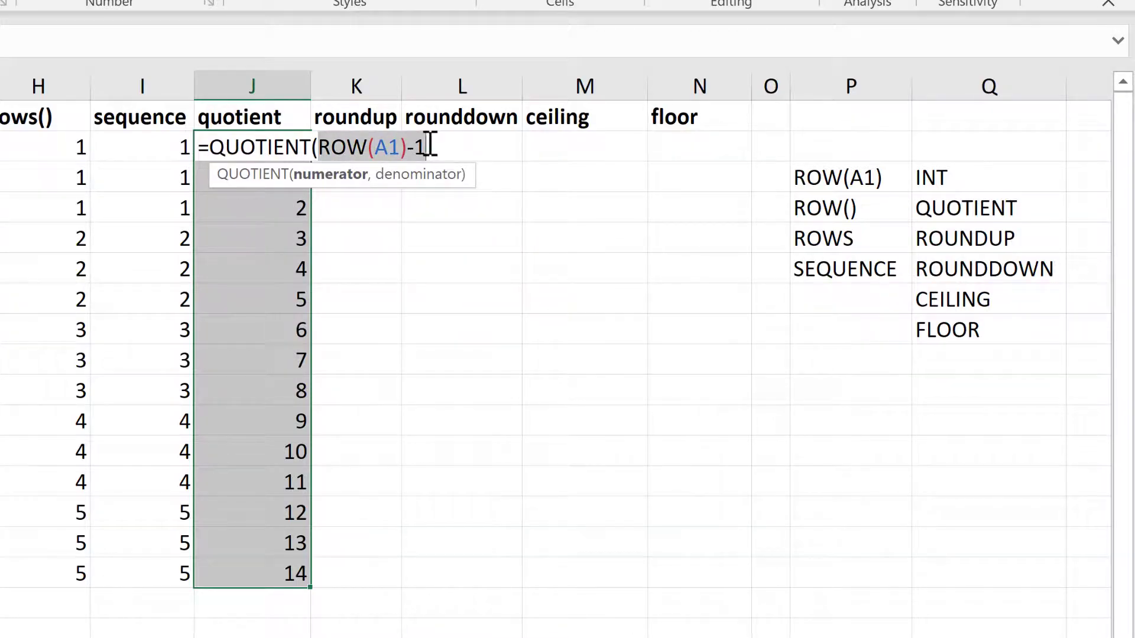
click(434, 146)
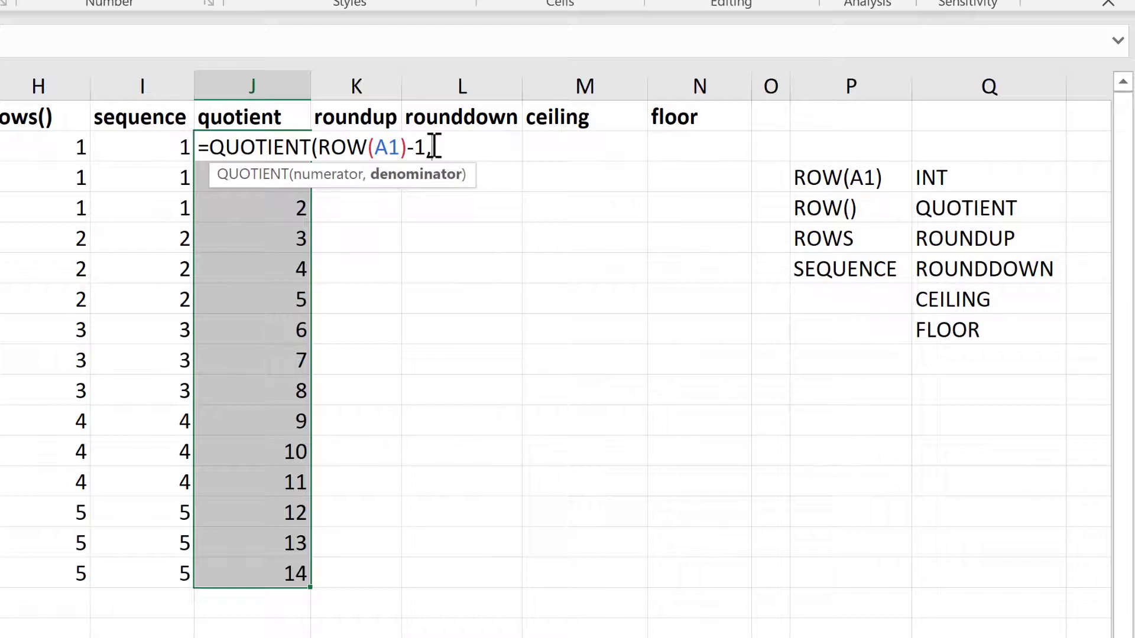
text(,3))
drag(317, 146, 433, 146)
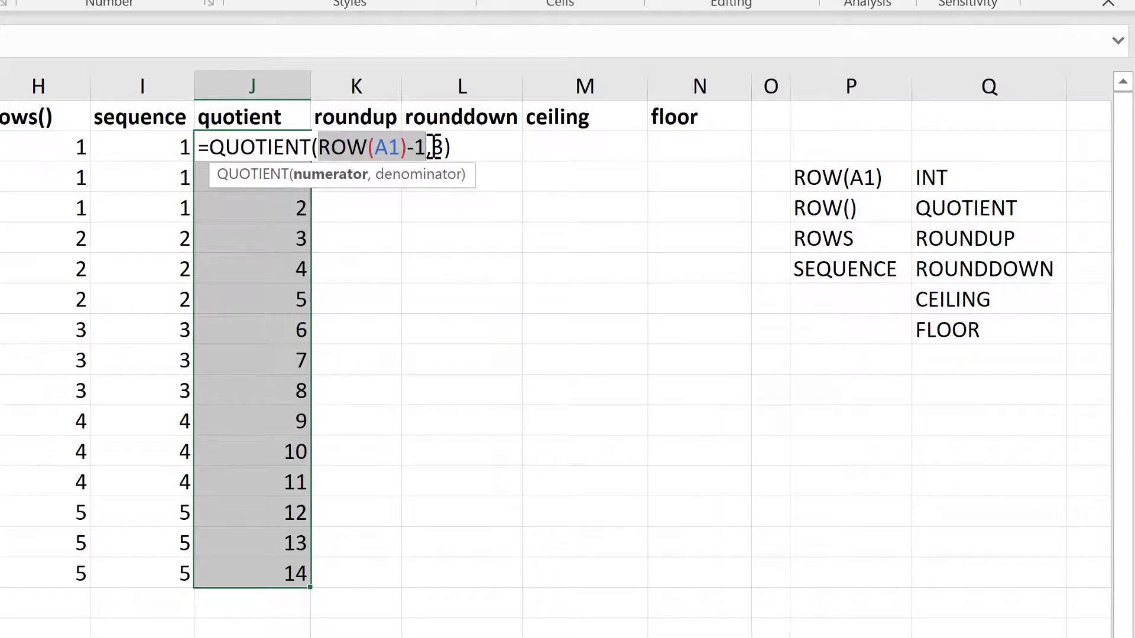
click(437, 146)
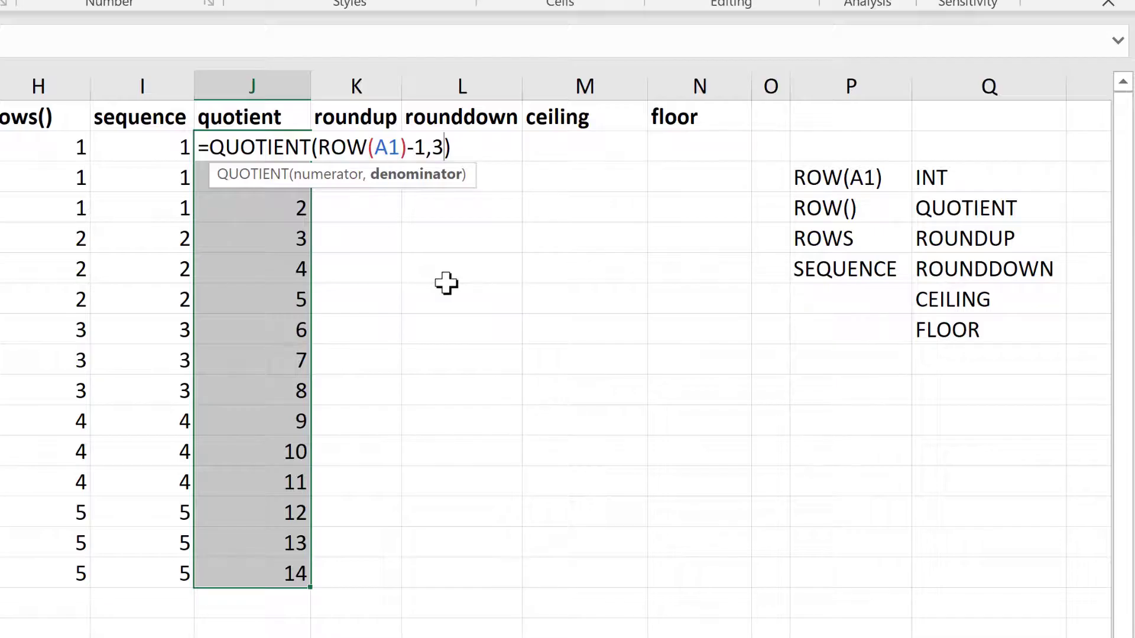
click(457, 147)
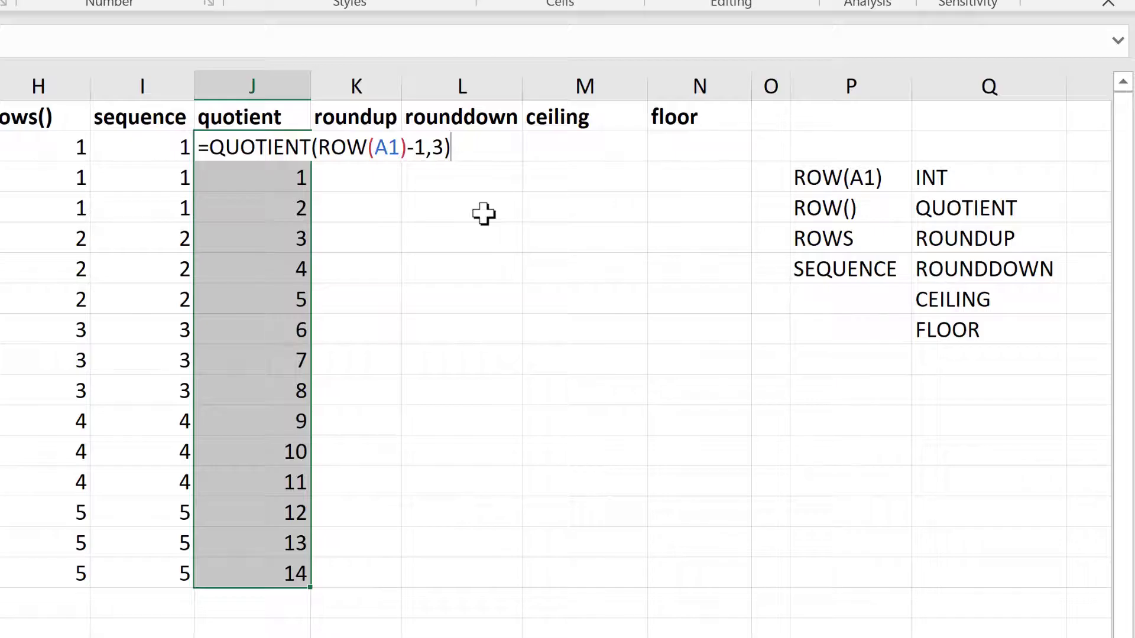
key(ctrl+Return)
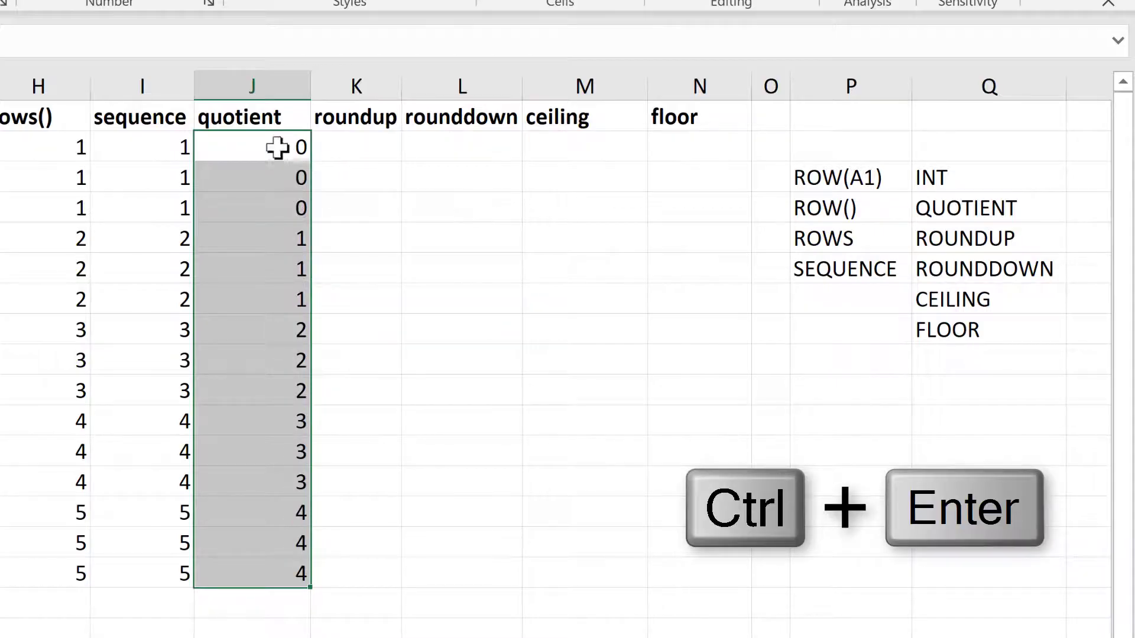
Add 1 to the formula across J2:J16 so it reads =QUOTIENT(ROW(A1)-1,3)+1.
key(F2)
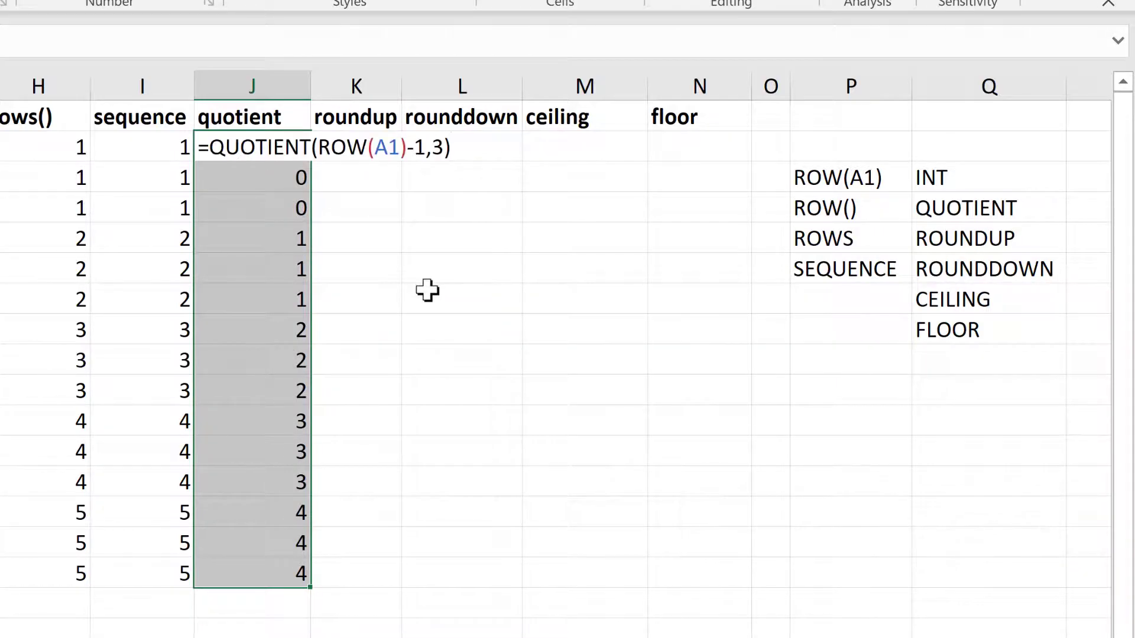
text(+1)
key(ctrl+Return)
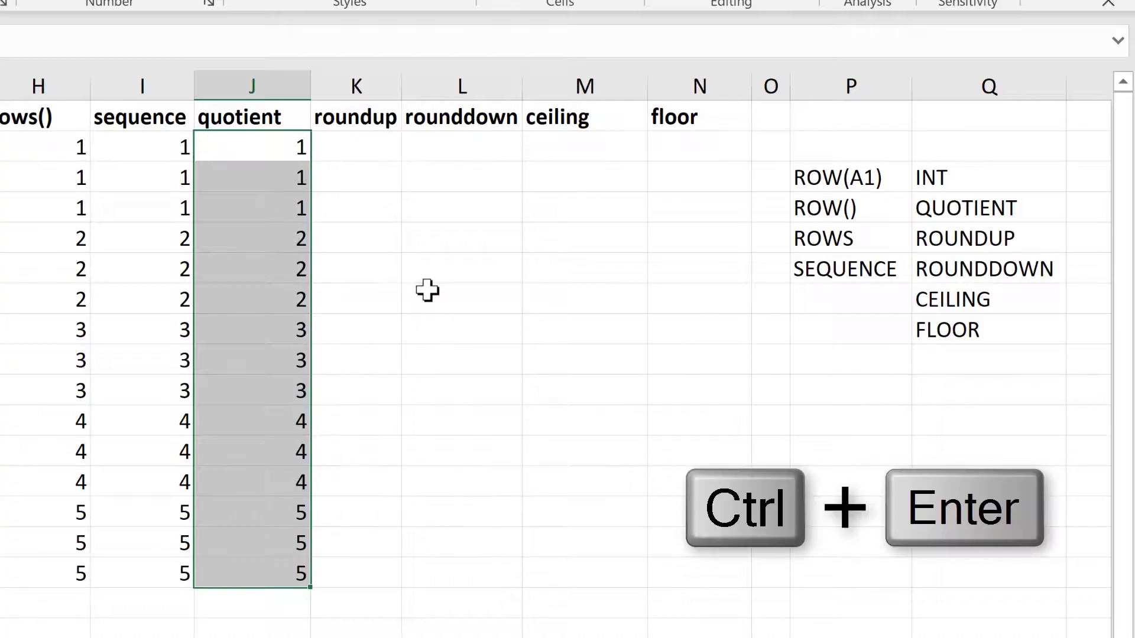
Fill K2:K16 under the roundup heading with =ROW(A1) in a single entry.
click(388, 282)
drag(345, 152, 352, 567)
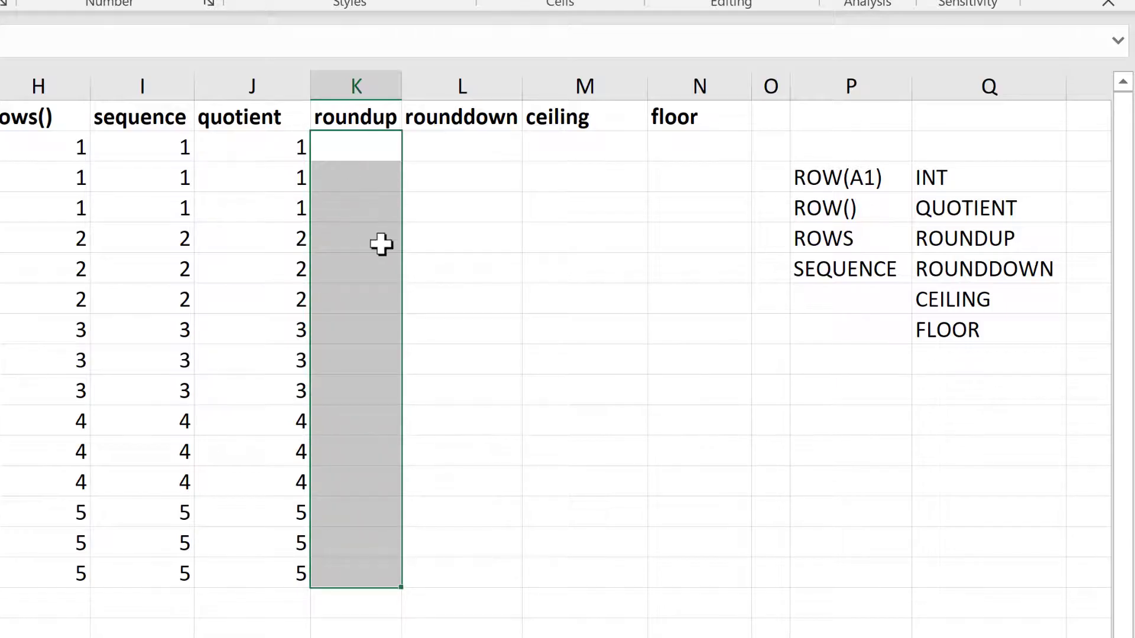
text(=ro)
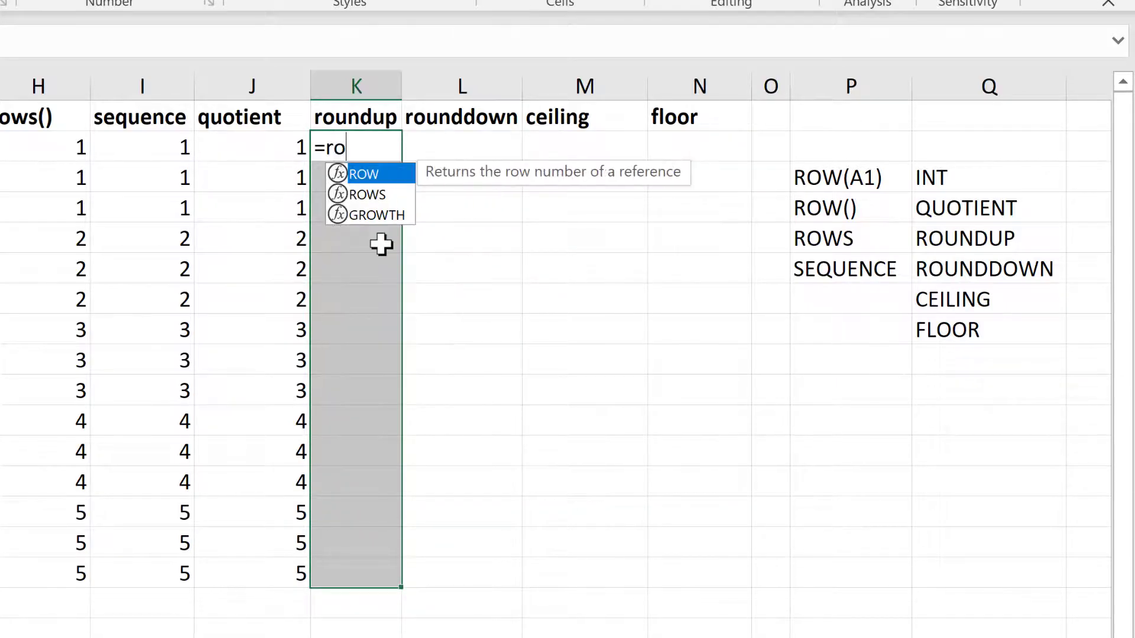
text(w(a1))
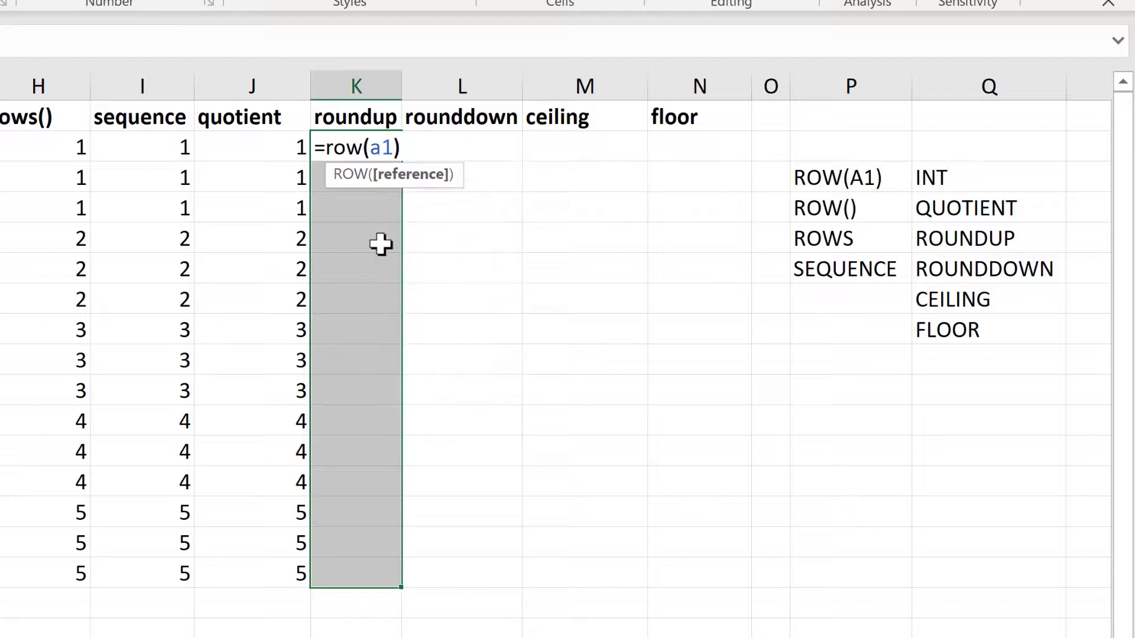
key(ctrl+Return)
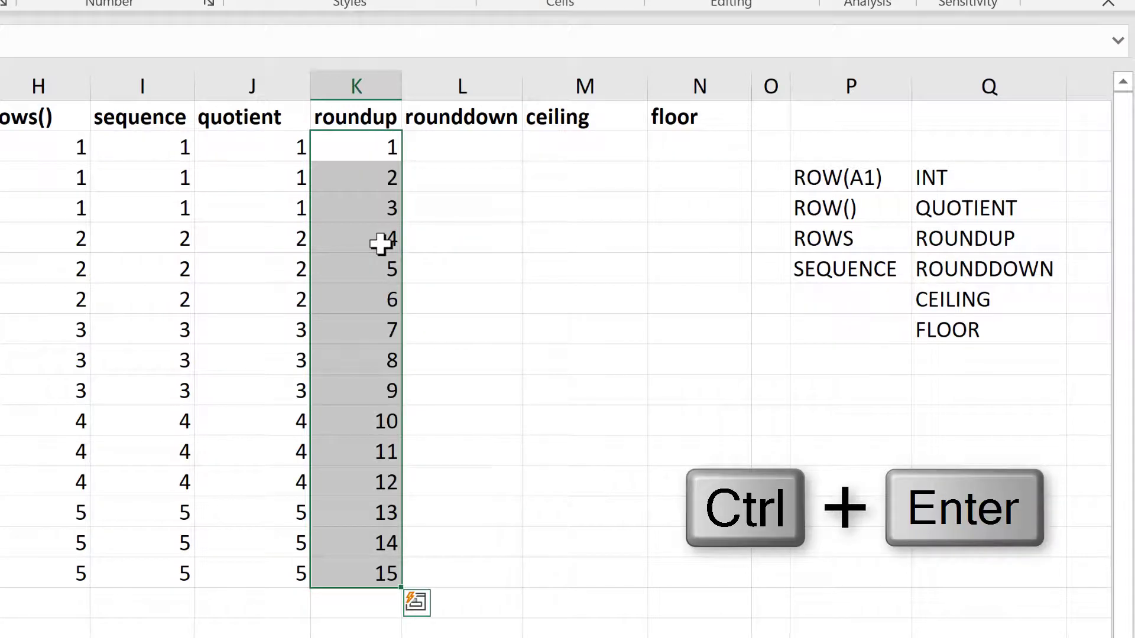
Divide the formula across K2:K16 by 3 so it reads =ROW(A1)/3.
key(F2)
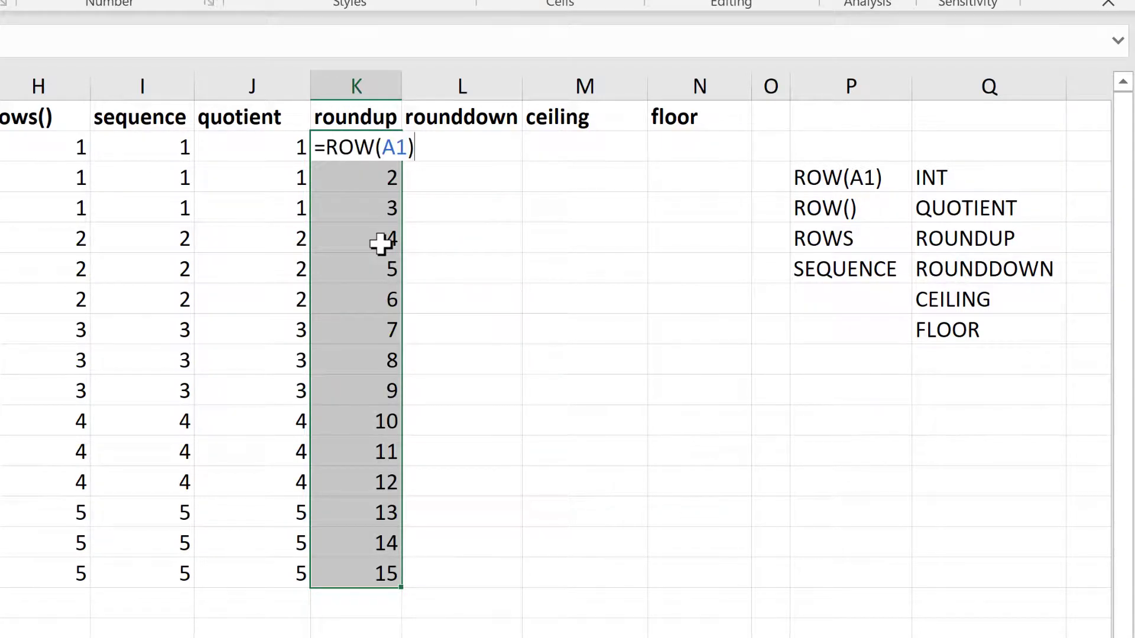
text(/3)
key(ctrl+Return)
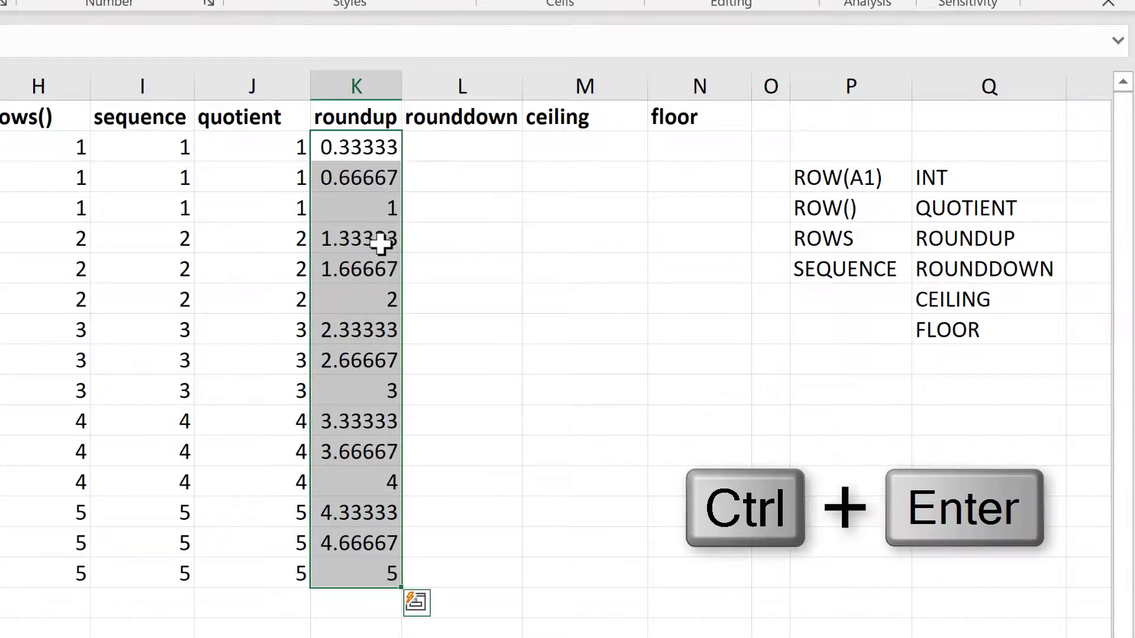
Wrap the formula across K2:K16 in ROUNDUP with 0 digits so it reads =ROUNDUP(ROW(A1)/3,0).
key(F2)
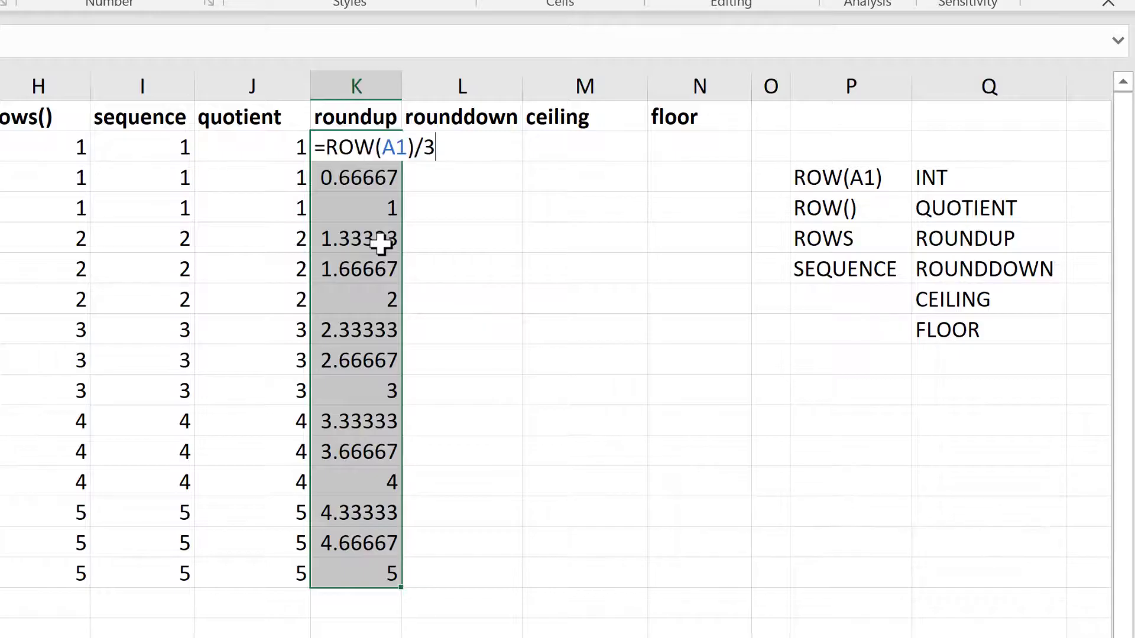
text(RO)
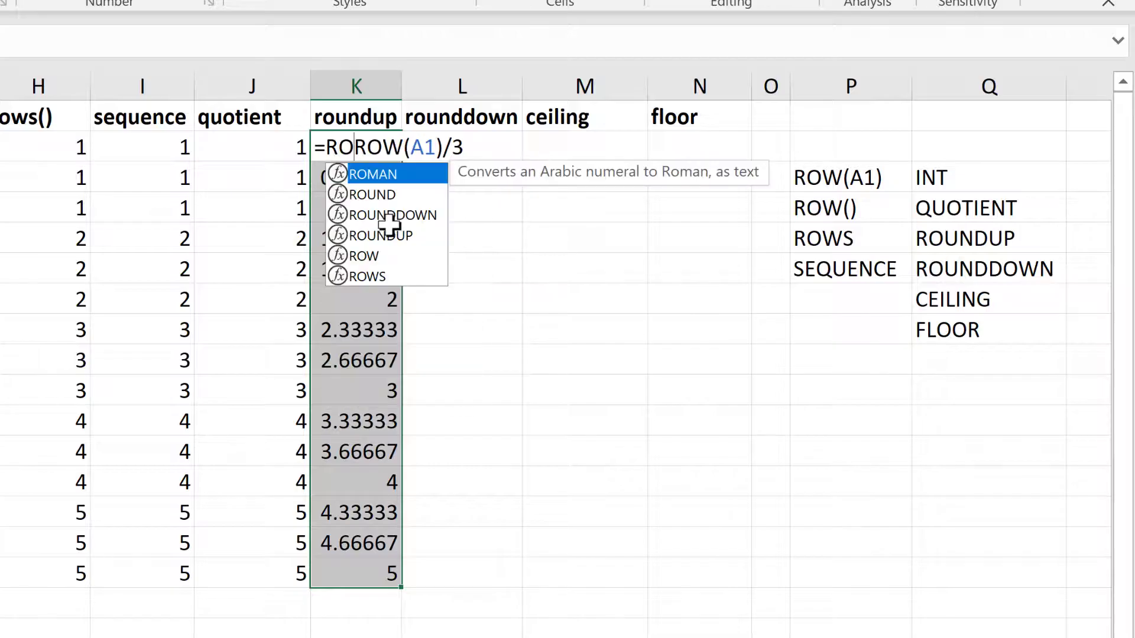
text(UNDUP)
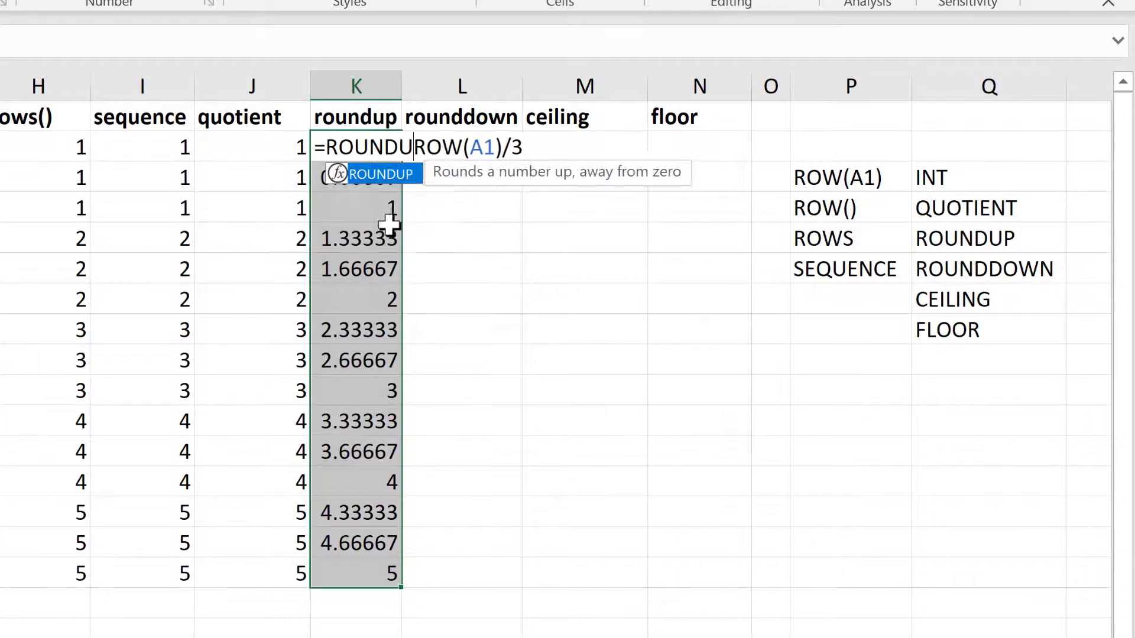
text(()
drag(432, 147, 543, 151)
click(545, 149)
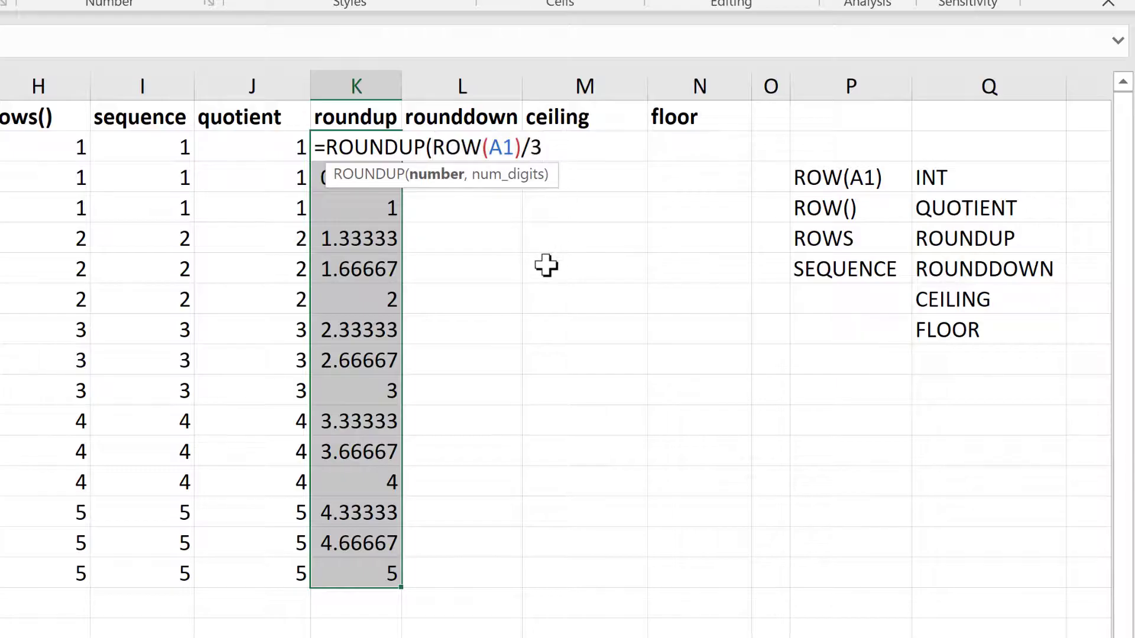
text(,)
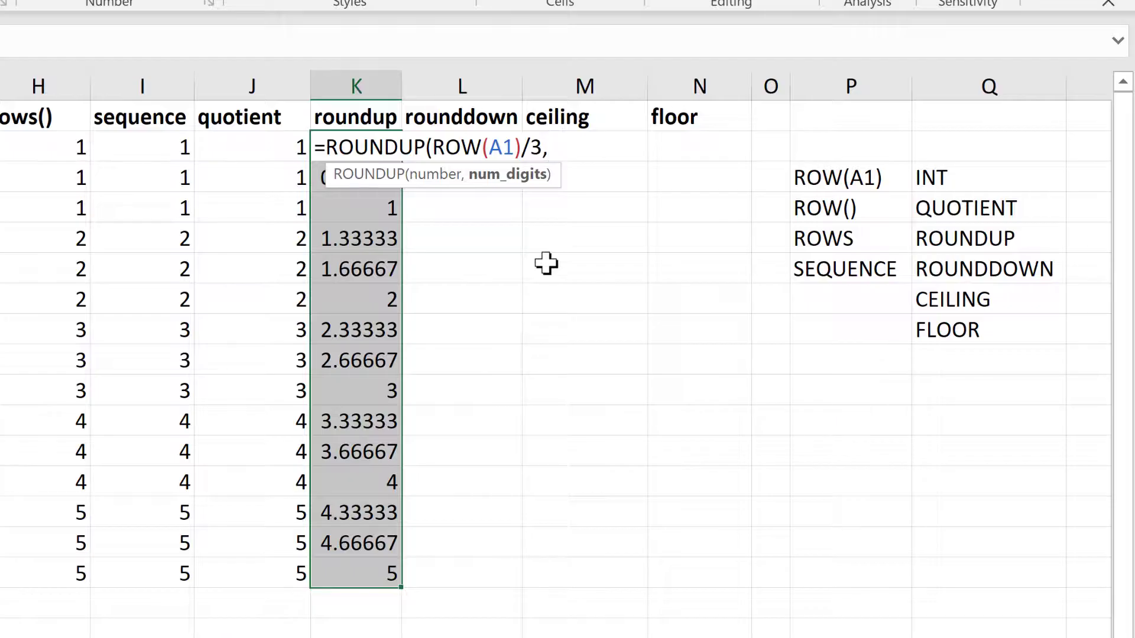
text(0))
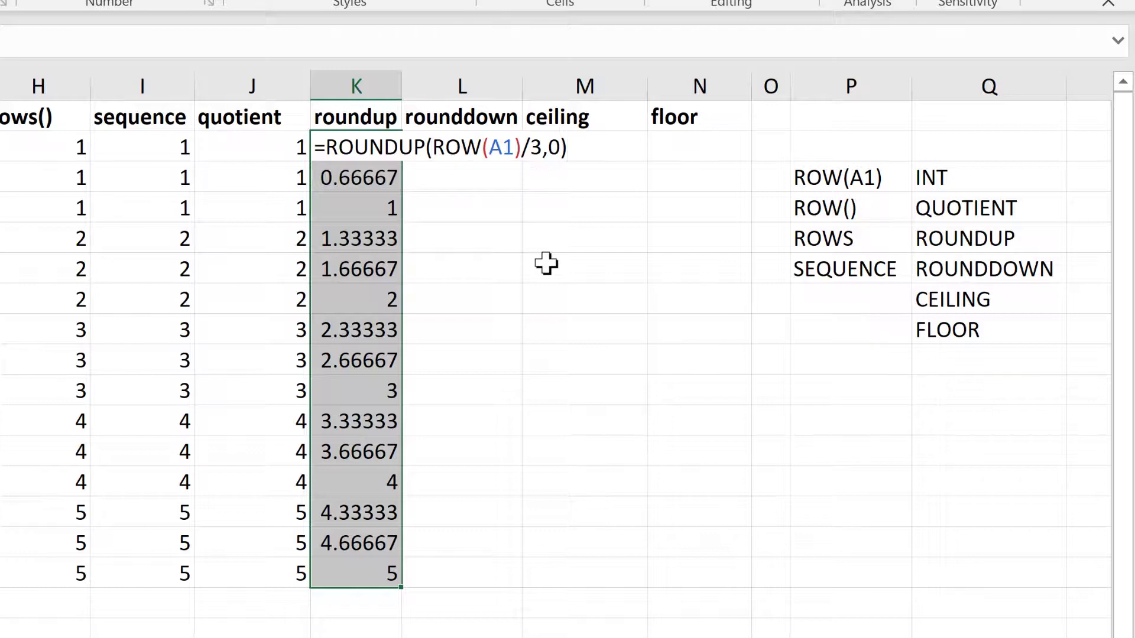
key(ctrl+Return)
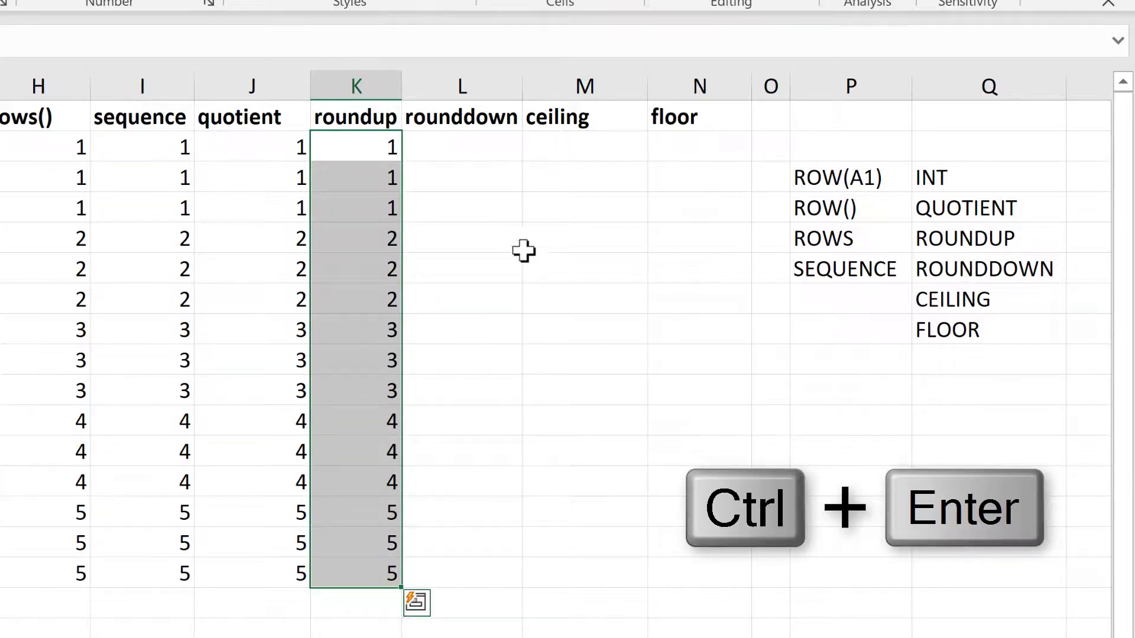
Enter =ROW(A1)-1 in L2 under the rounddown heading and autofill it down to L16.
click(443, 143)
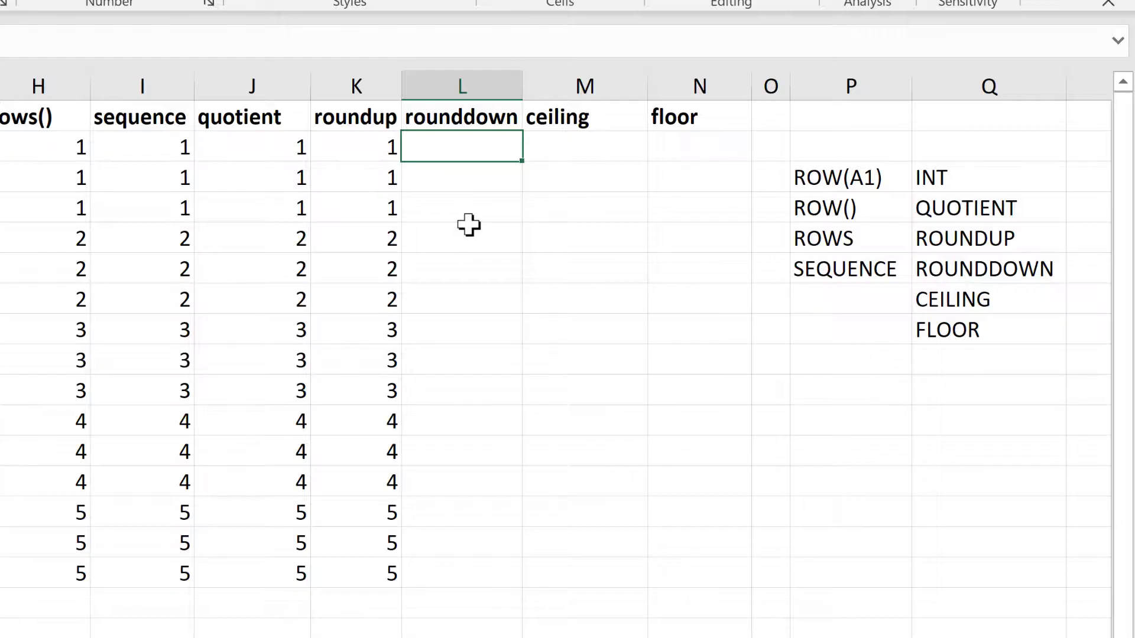
text(=row)
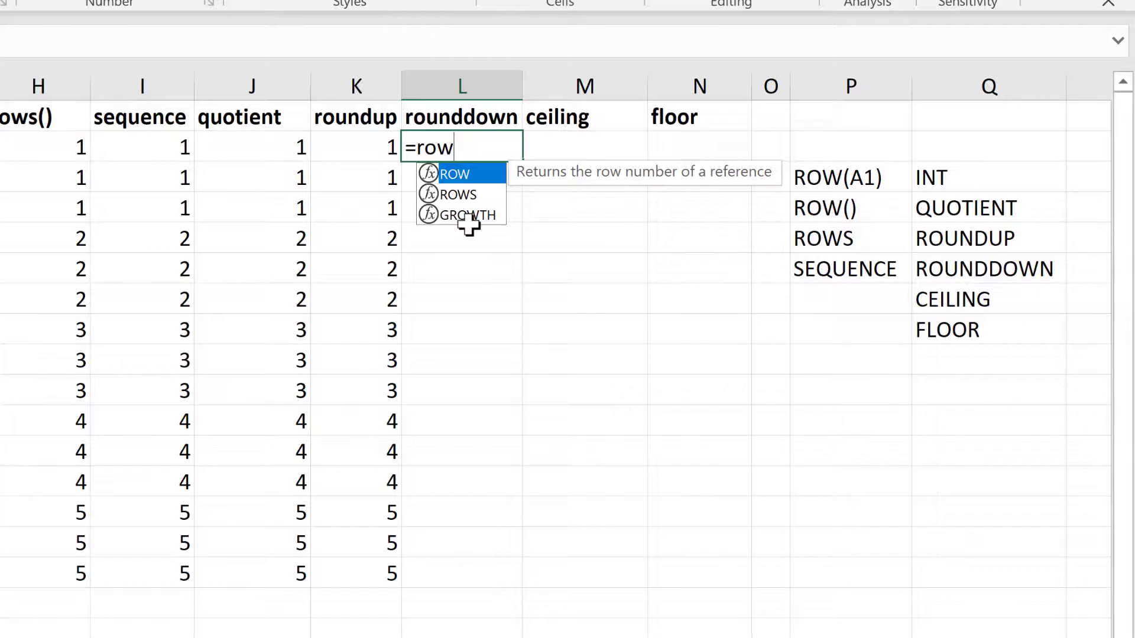
text((a1))
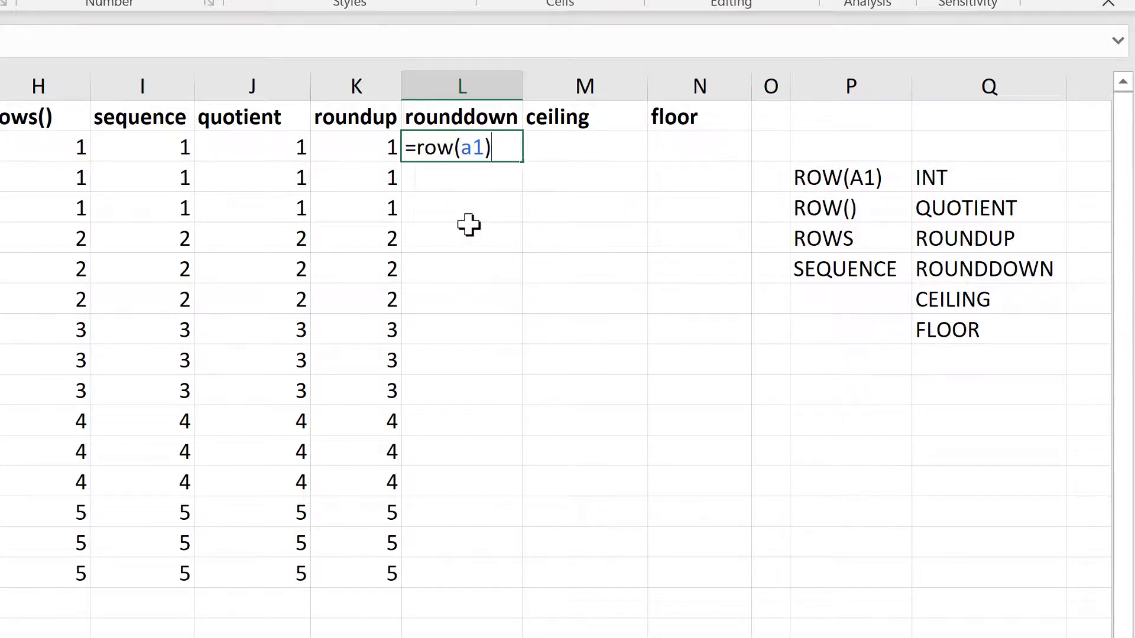
text(-1)
key(ctrl+Return)
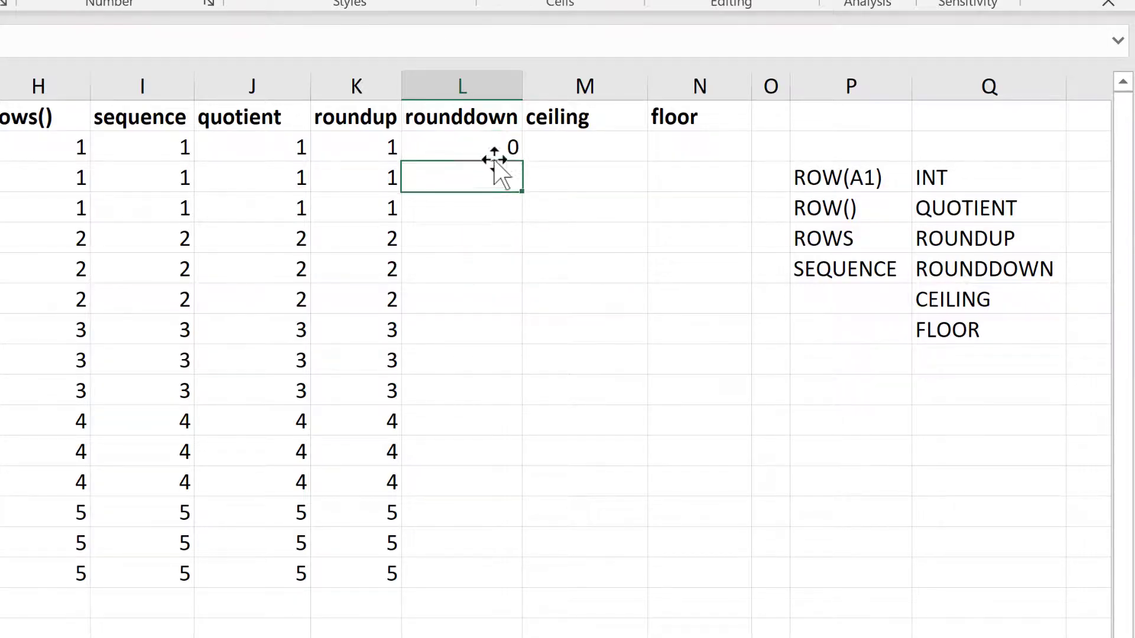
double_click(517, 163)
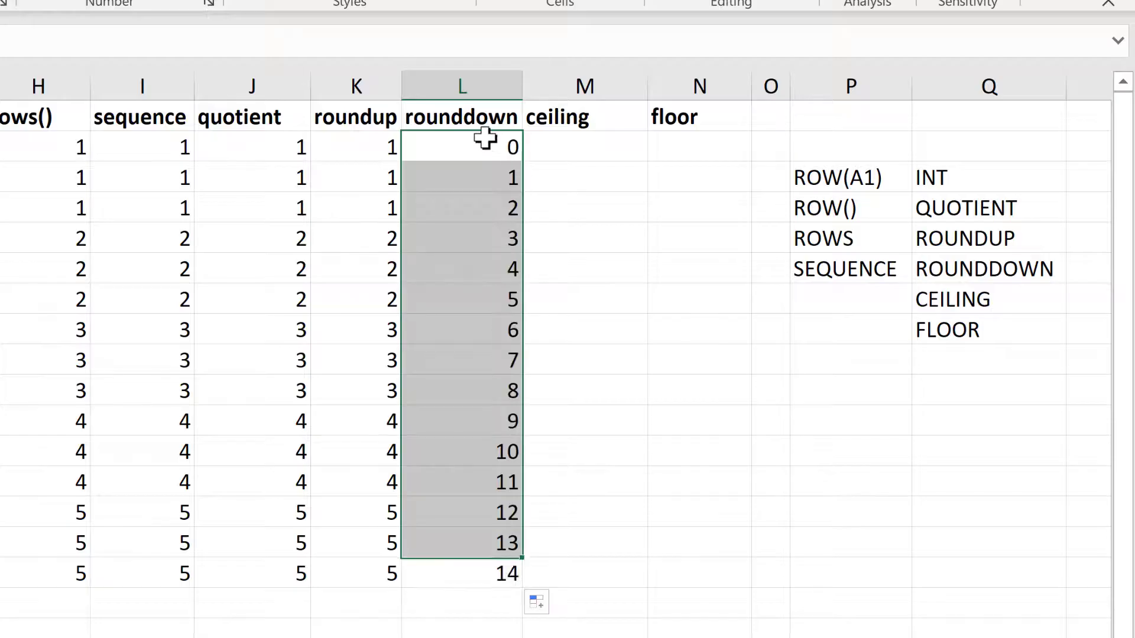
Change the L2 formula to =(ROW(A1)-1)/3 and autofill it down to L16.
click(486, 142)
double_click(446, 139)
click(418, 147)
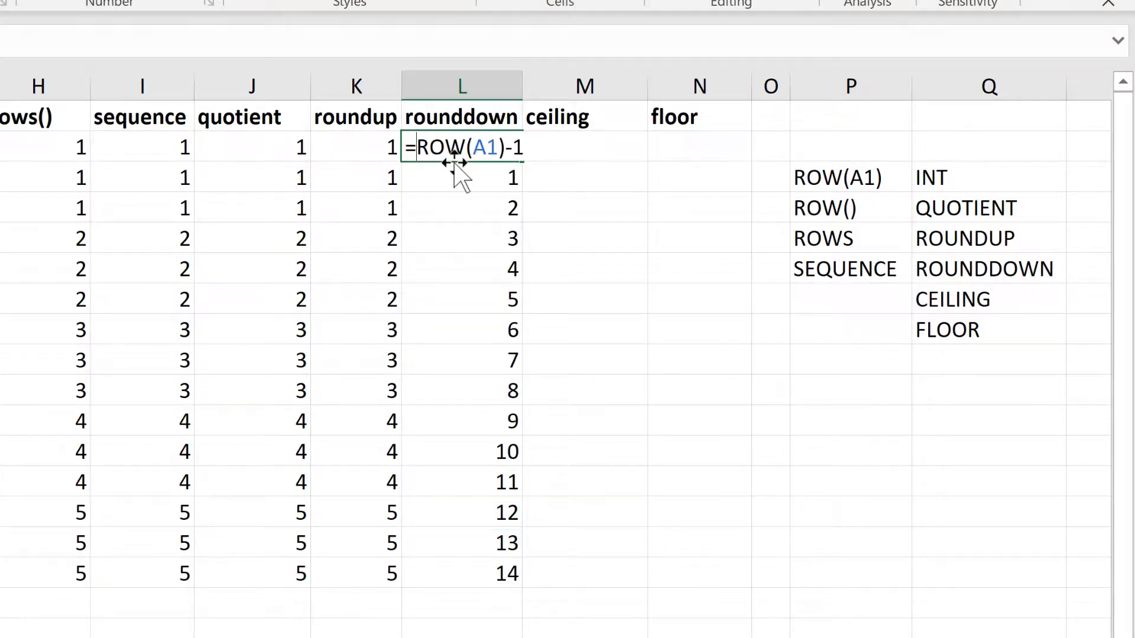
text(()
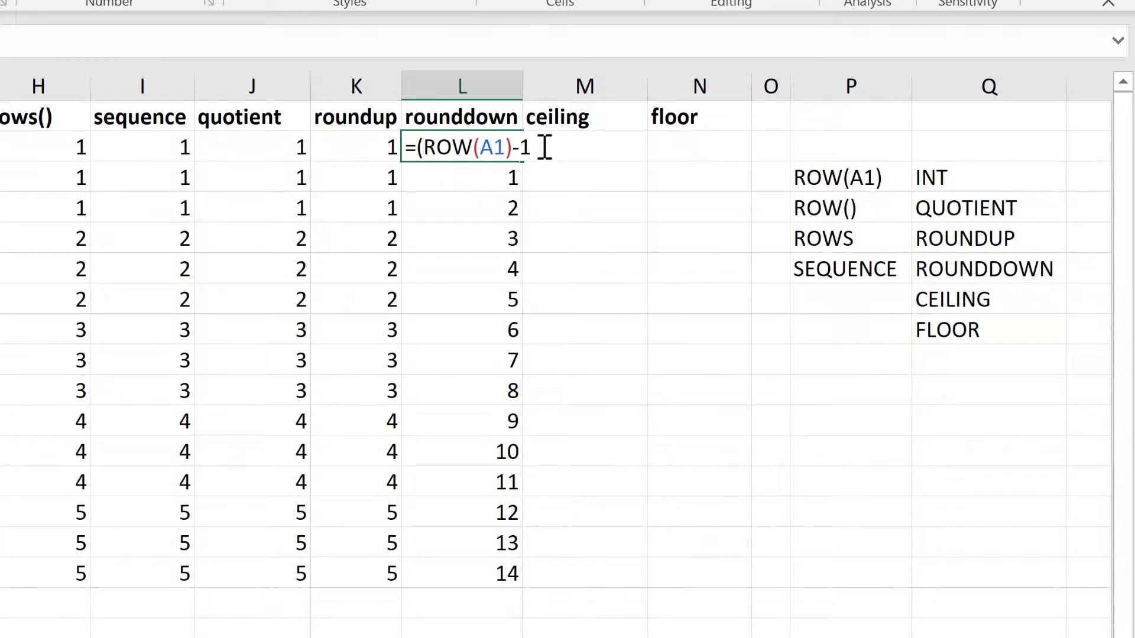
text(/3)
key(Return)
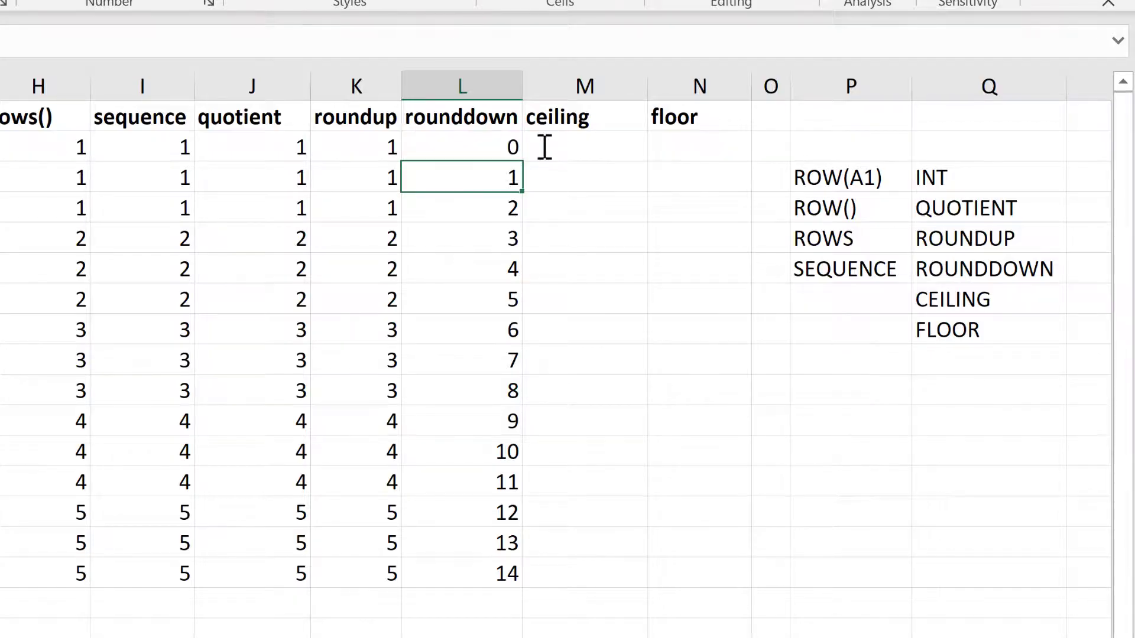
click(509, 152)
double_click(510, 152)
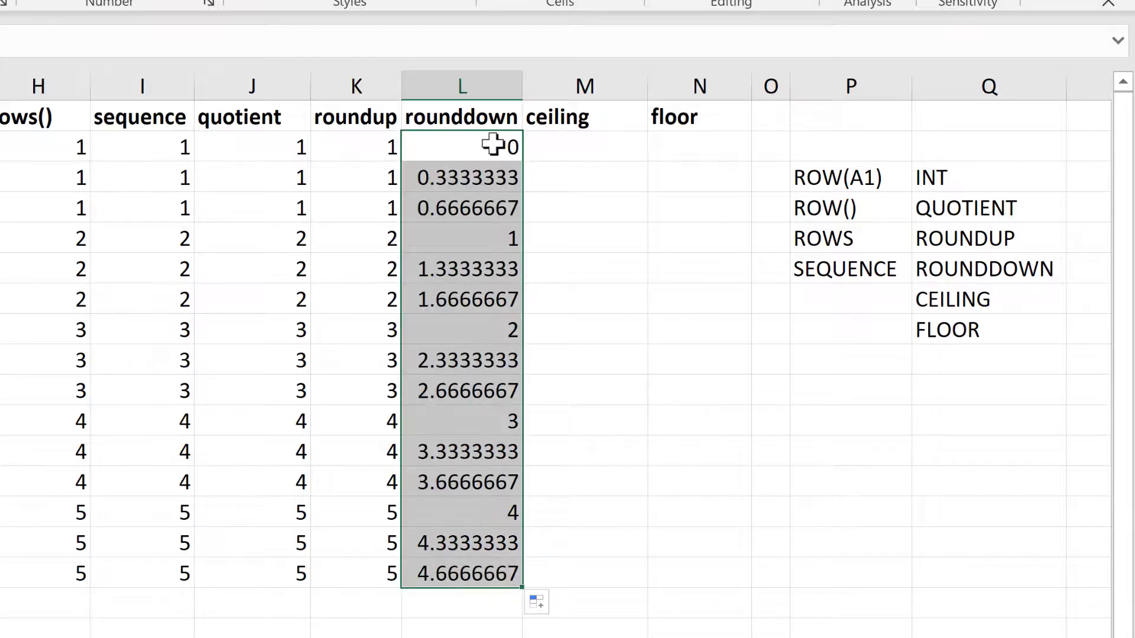
Wrap the L2 formula in ROUNDDOWN with 0 digits, making it =ROUNDDOWN((ROW(A1)-1)/3,0), and autofill it down to L16.
click(506, 152)
key(F2)
click(416, 146)
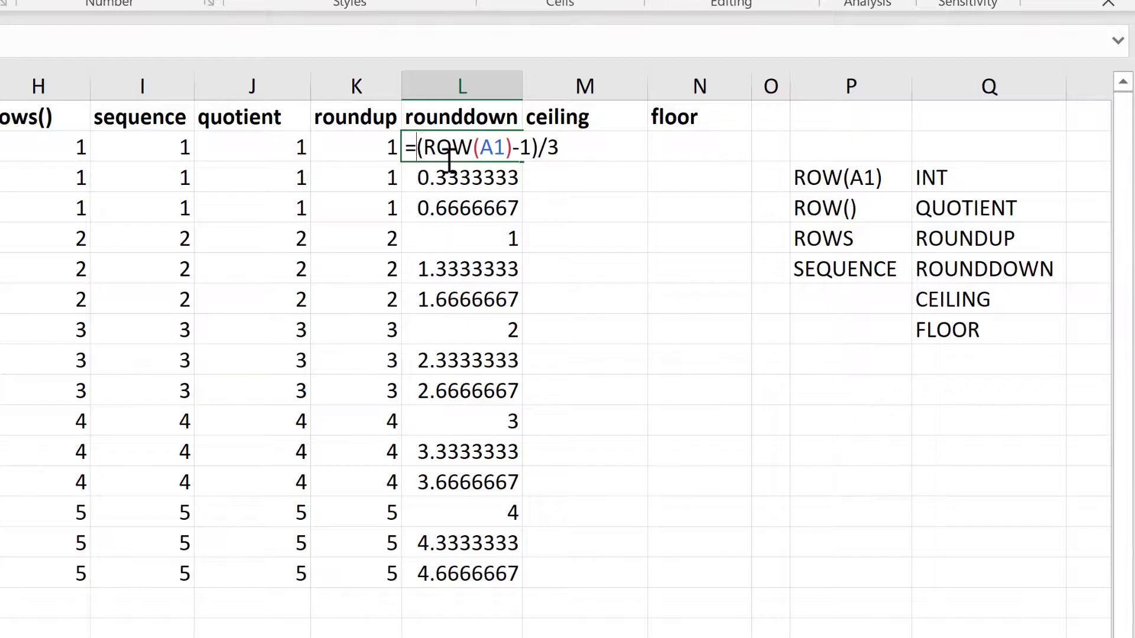
text(ROUND)
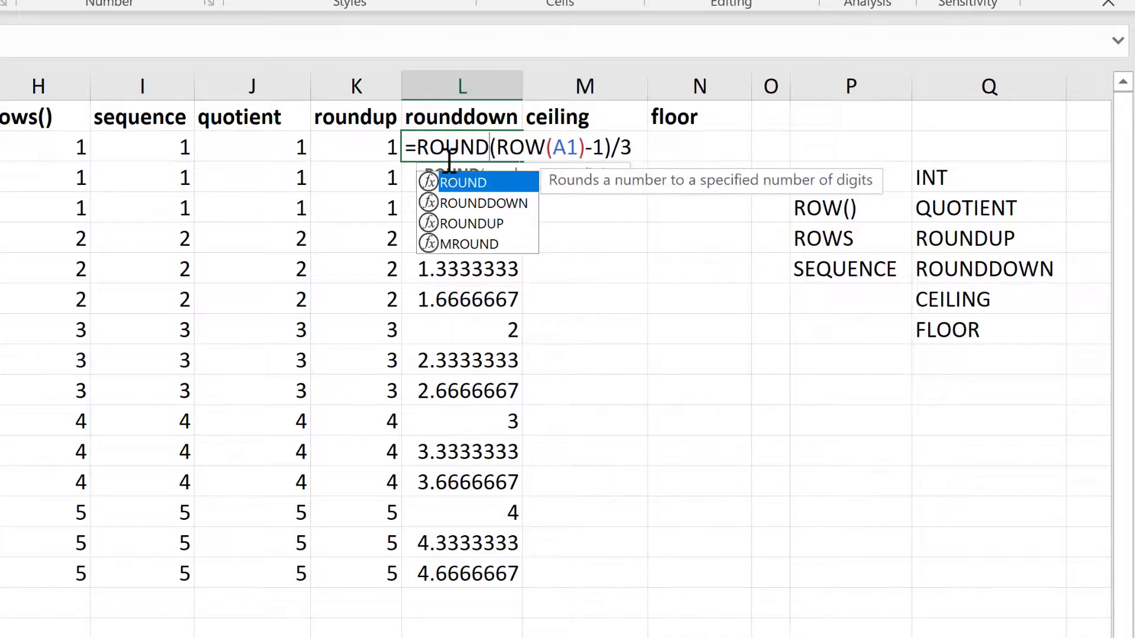
text(d)
key(Tab)
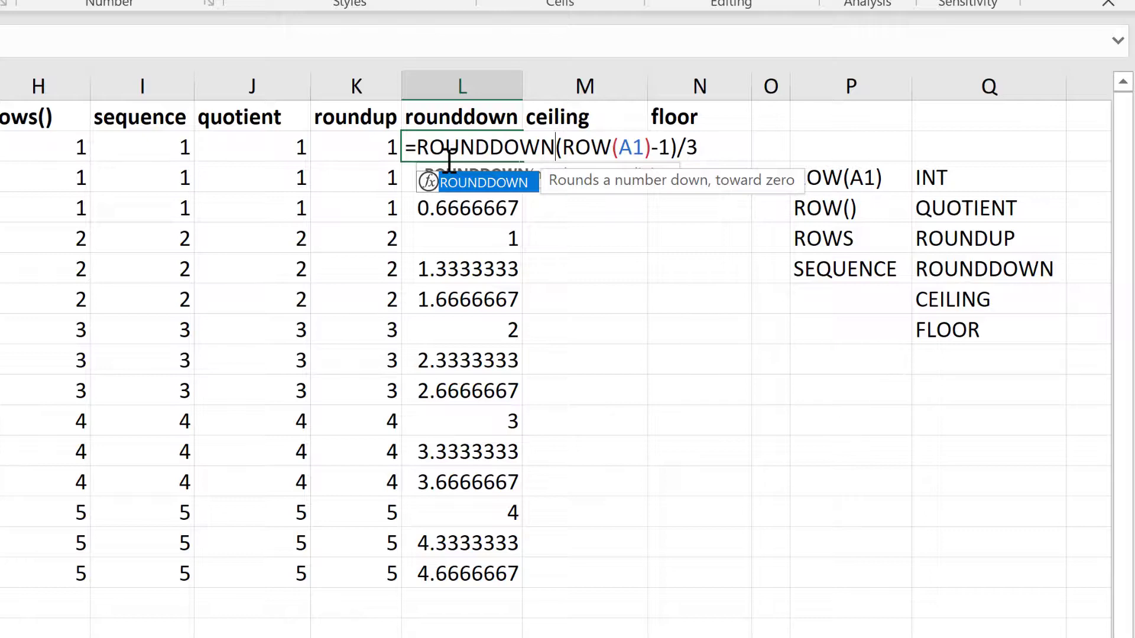
text(()
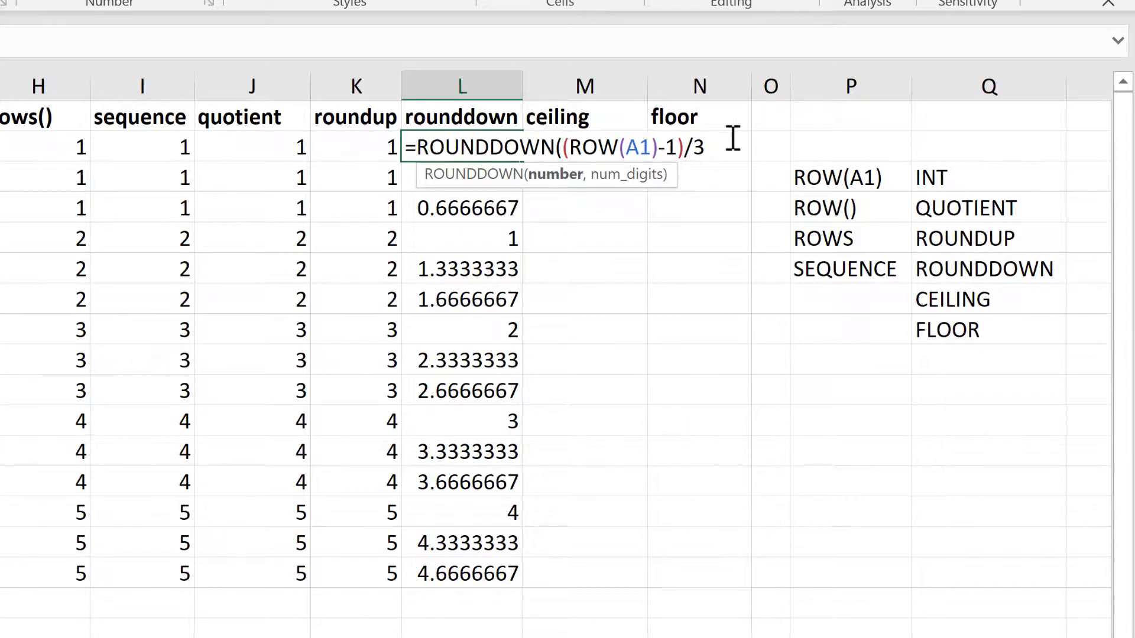
text(,)
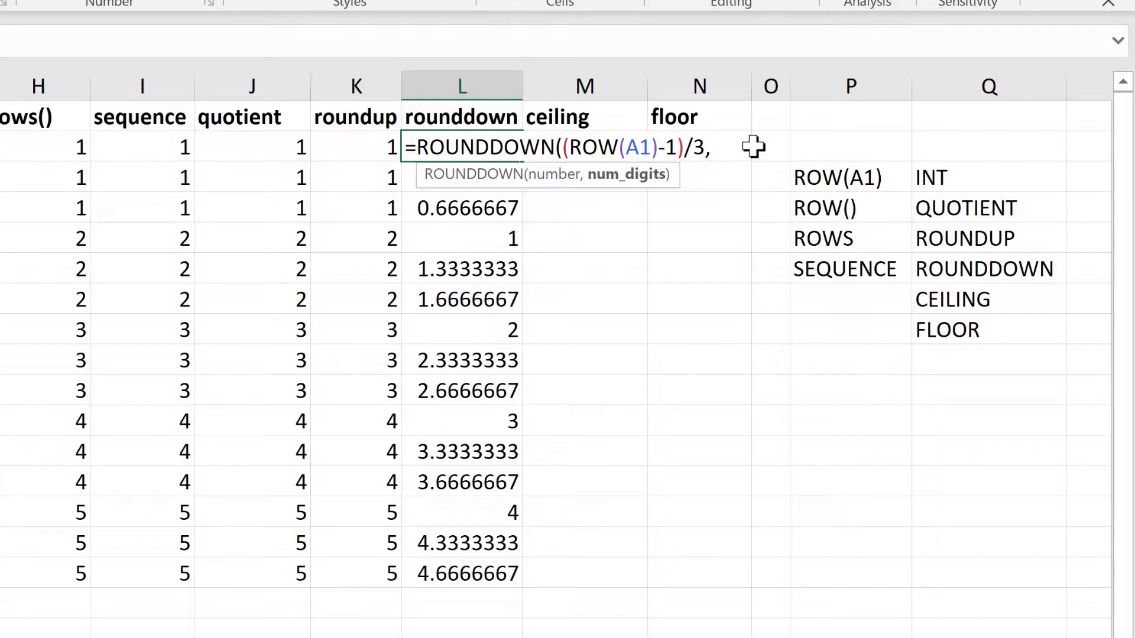
text(0))
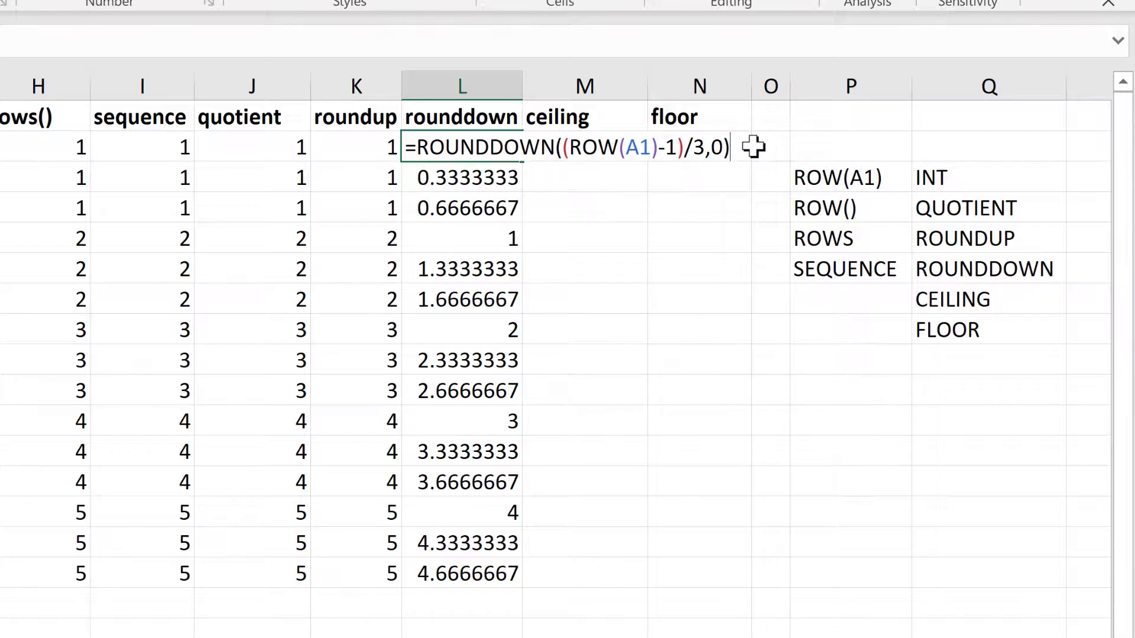
key(Return)
click(515, 149)
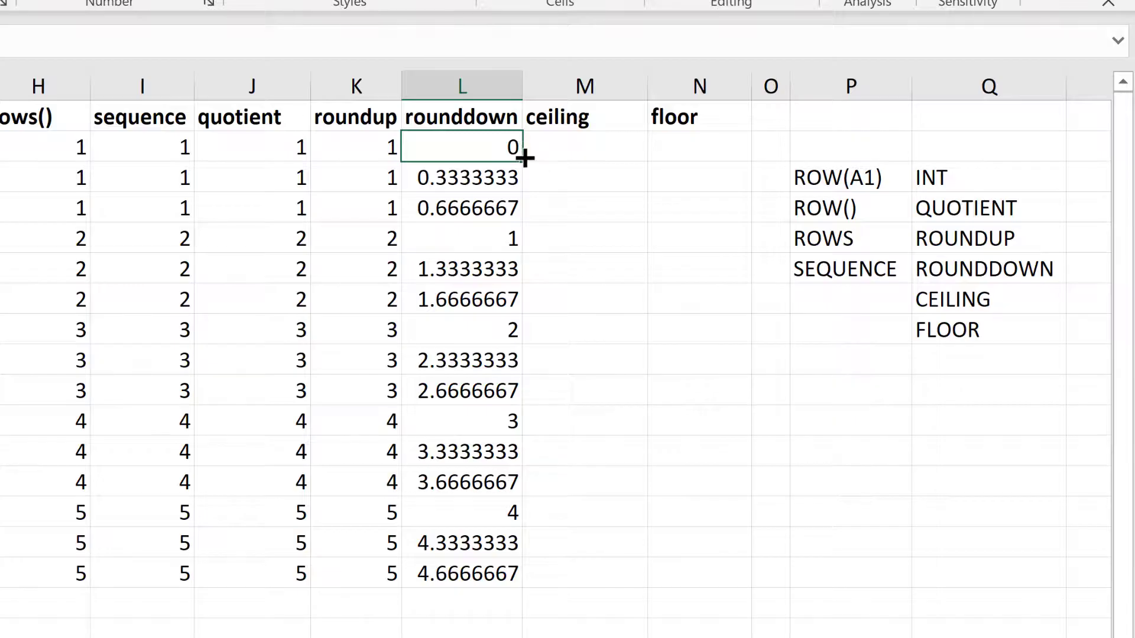
double_click(522, 159)
Add +1 to the end of the L2 formula, making it =ROUNDDOWN((ROW(A1)-1)/3,0)+1, and autofill it down to L16.
click(501, 145)
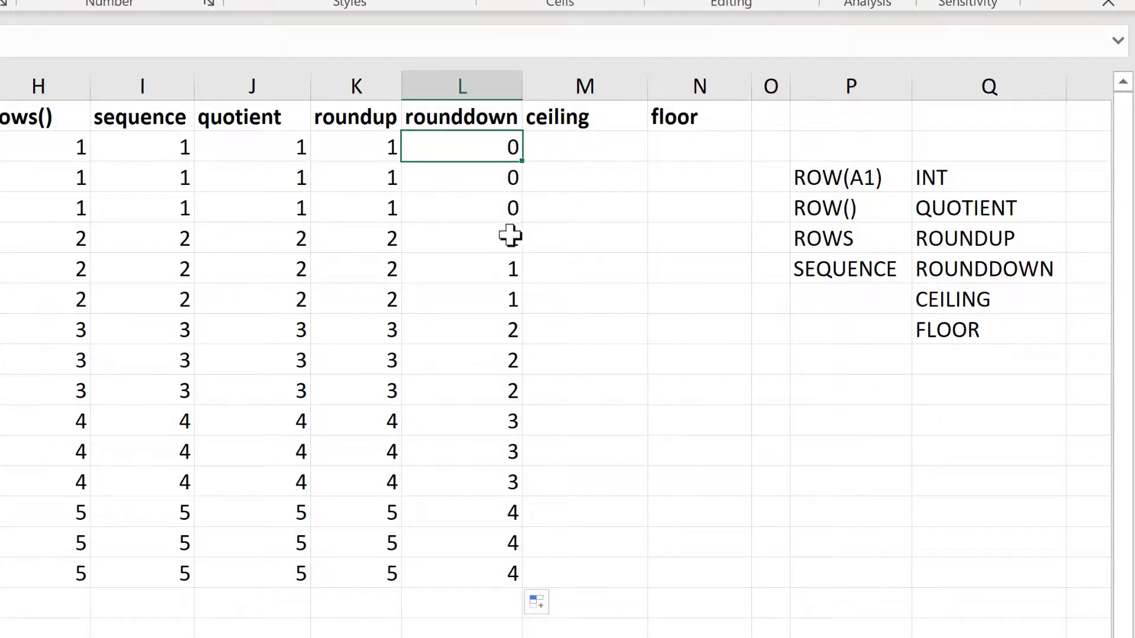
key(F2)
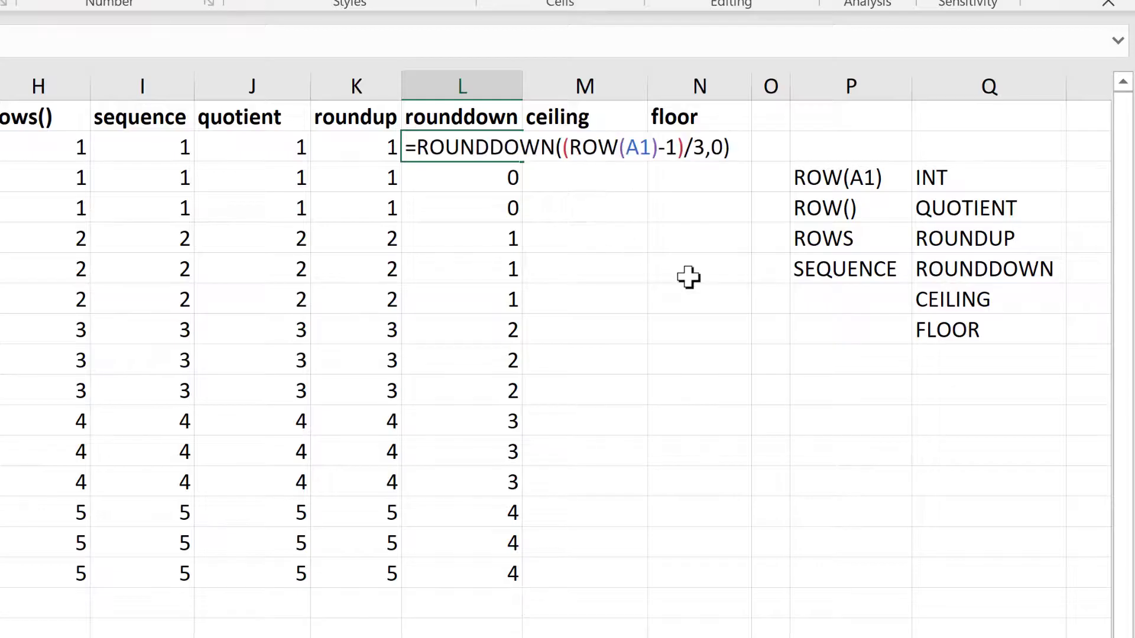
text(+1)
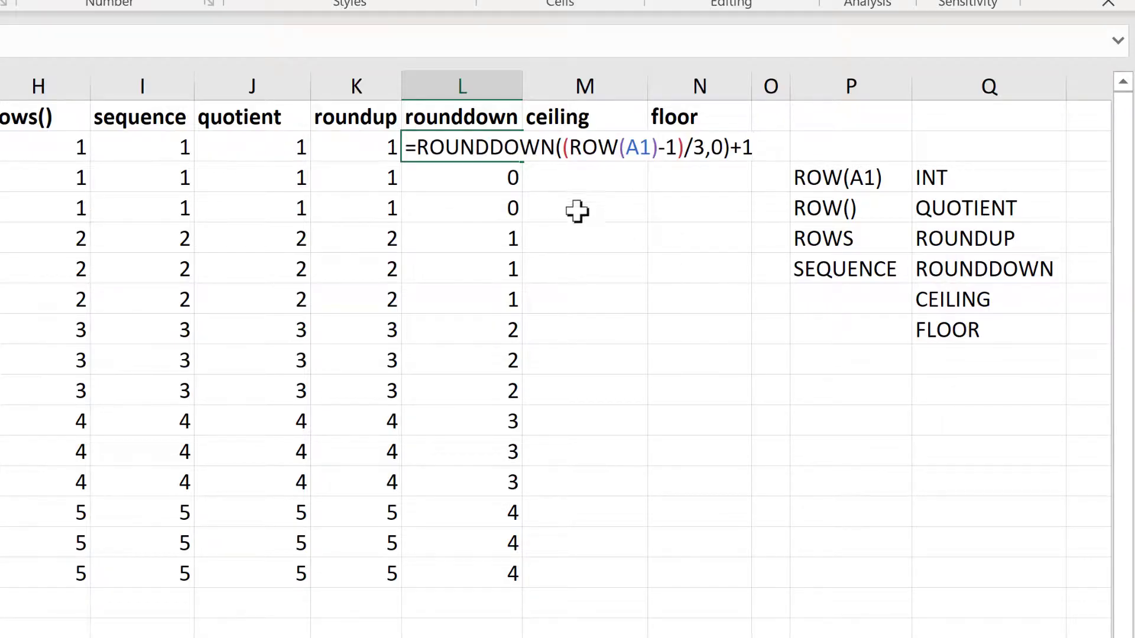
key(Return)
click(516, 153)
double_click(520, 159)
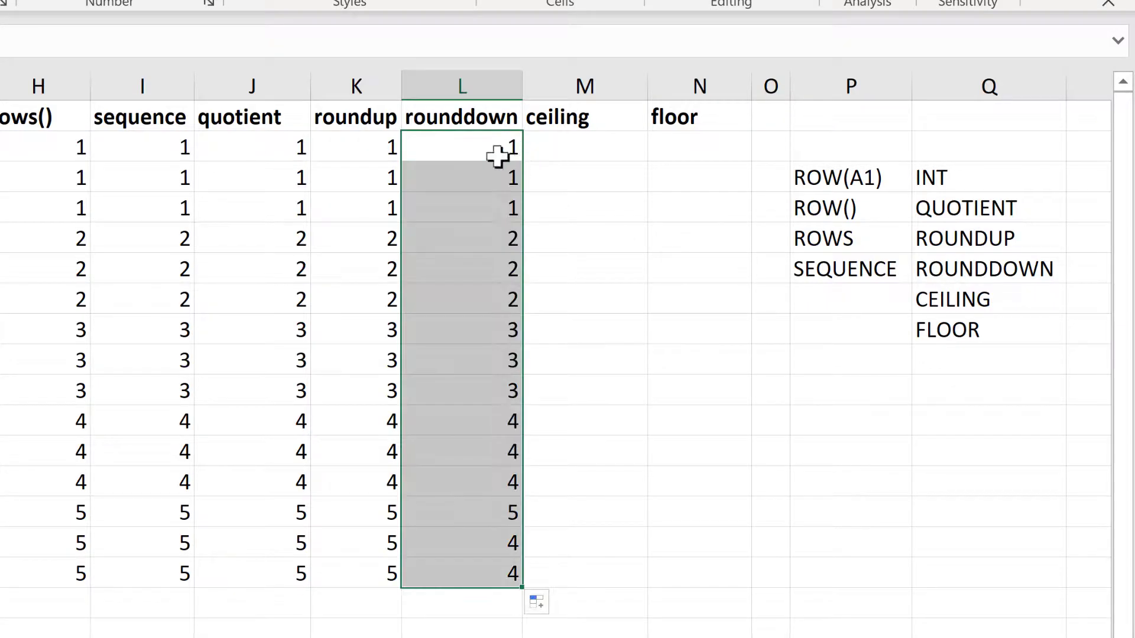
Compare the ROUNDUP formula in K2 with the ROUNDDOWN formula in L2, examining the -1 and +1 adjustments without editing.
click(383, 148)
key(F2)
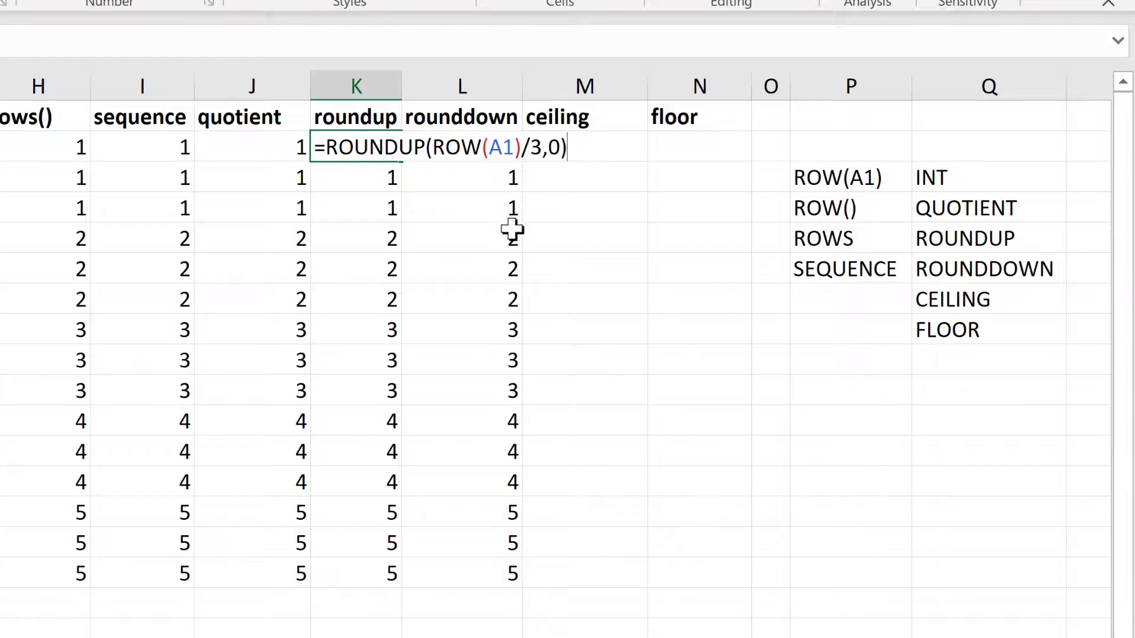
key(Return)
click(493, 146)
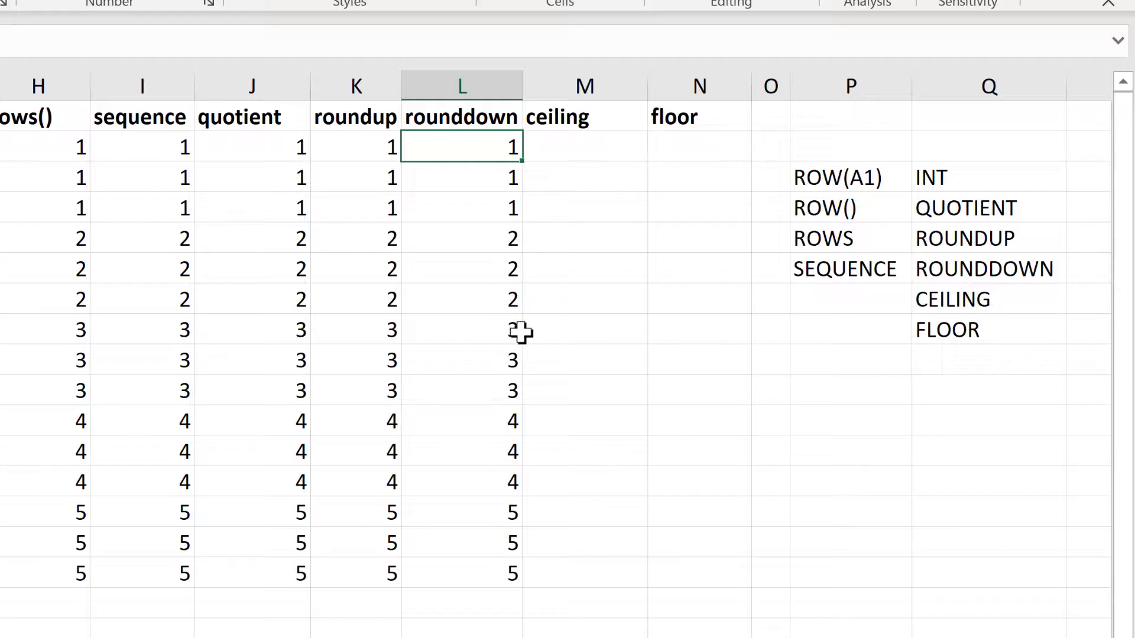
key(F2)
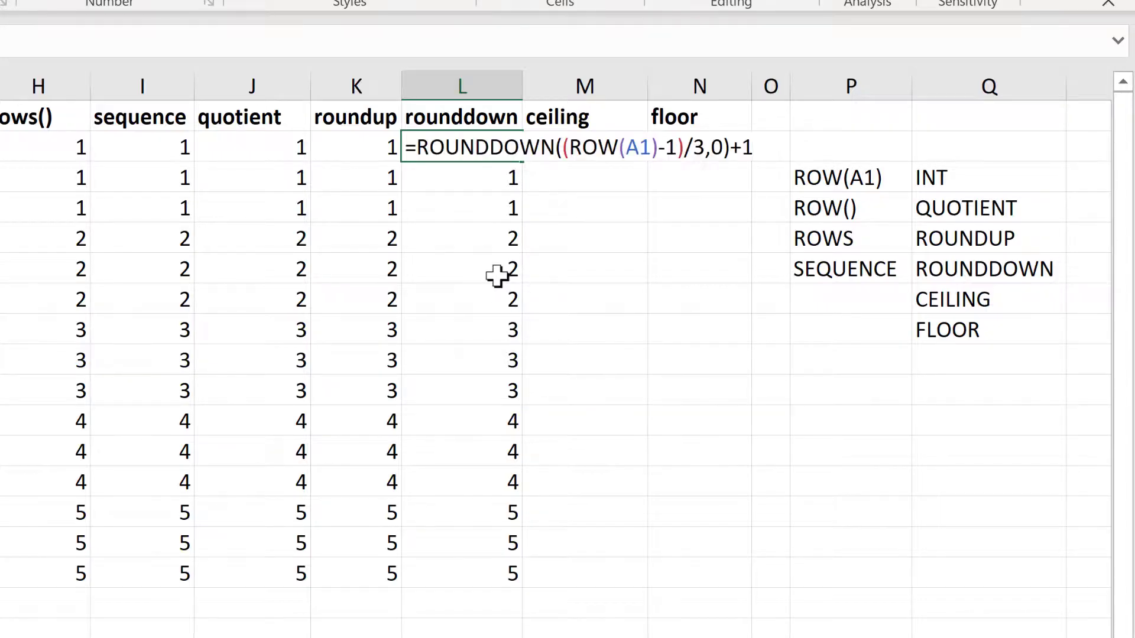
drag(677, 146, 657, 147)
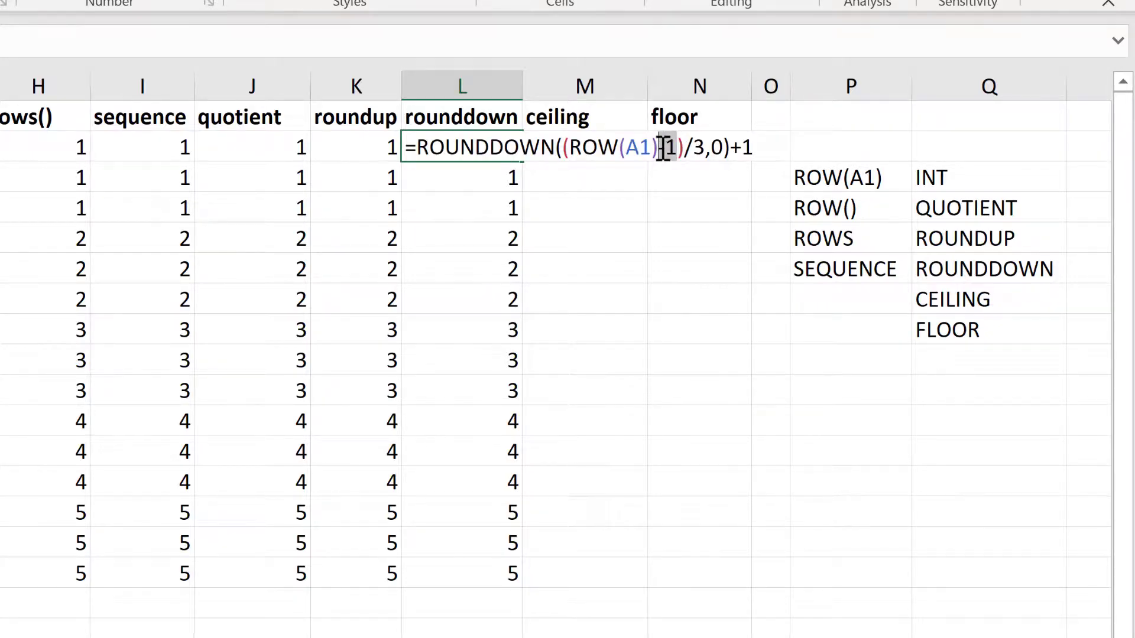
drag(752, 146, 736, 144)
click(736, 145)
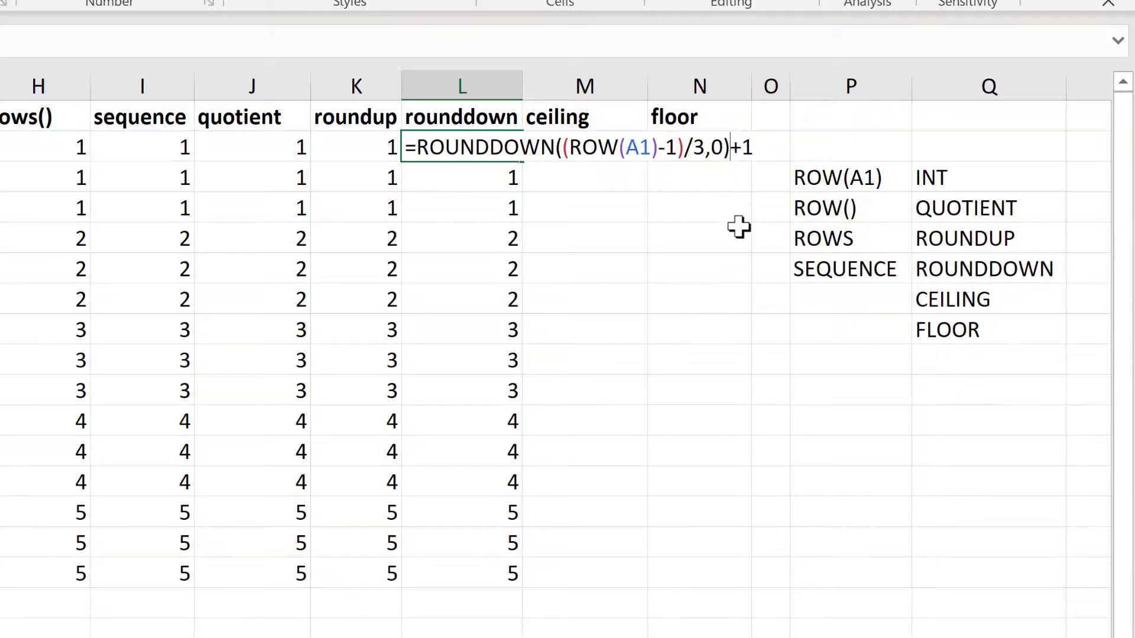
key(Escape)
Enter =ROW(A1) in M2 under the ceiling heading and autofill it down to M16.
click(607, 148)
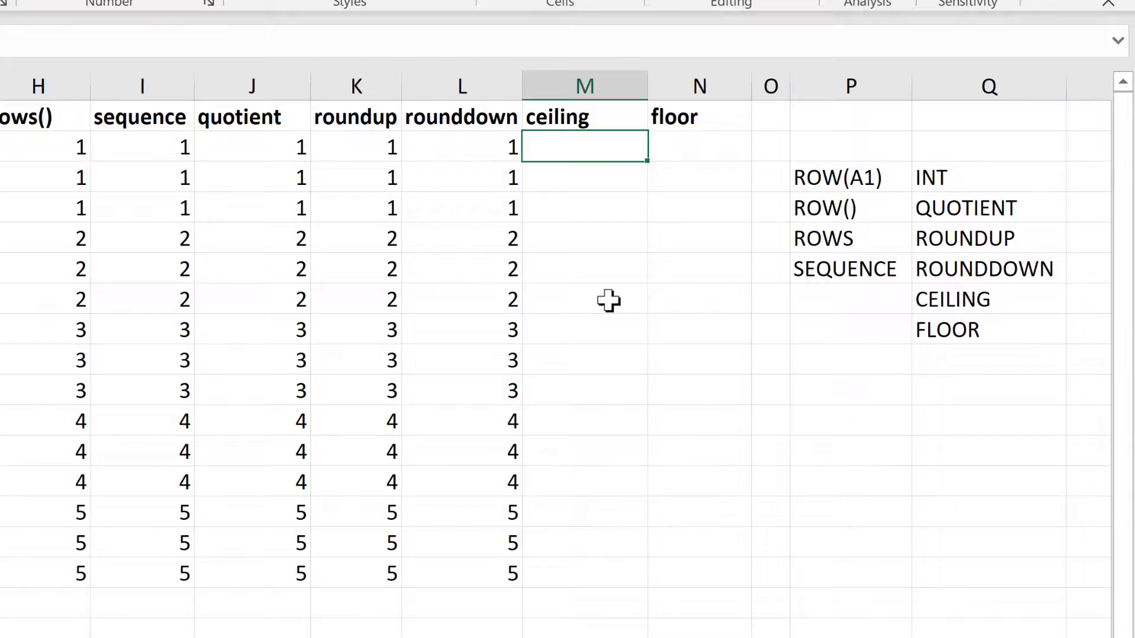
text(=row(a)
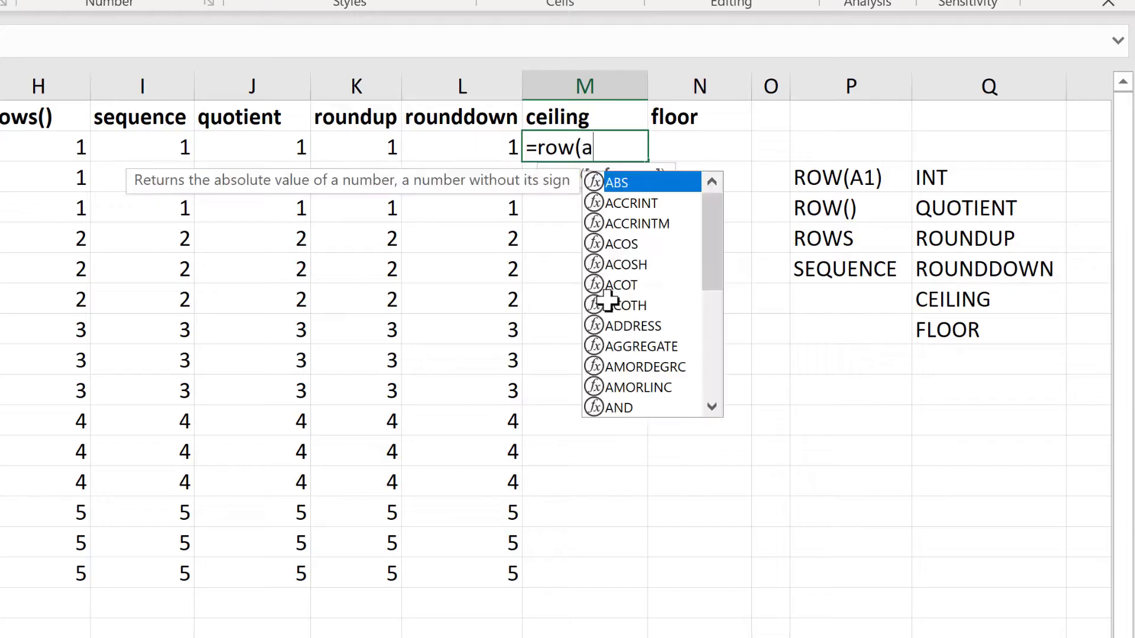
text(1))
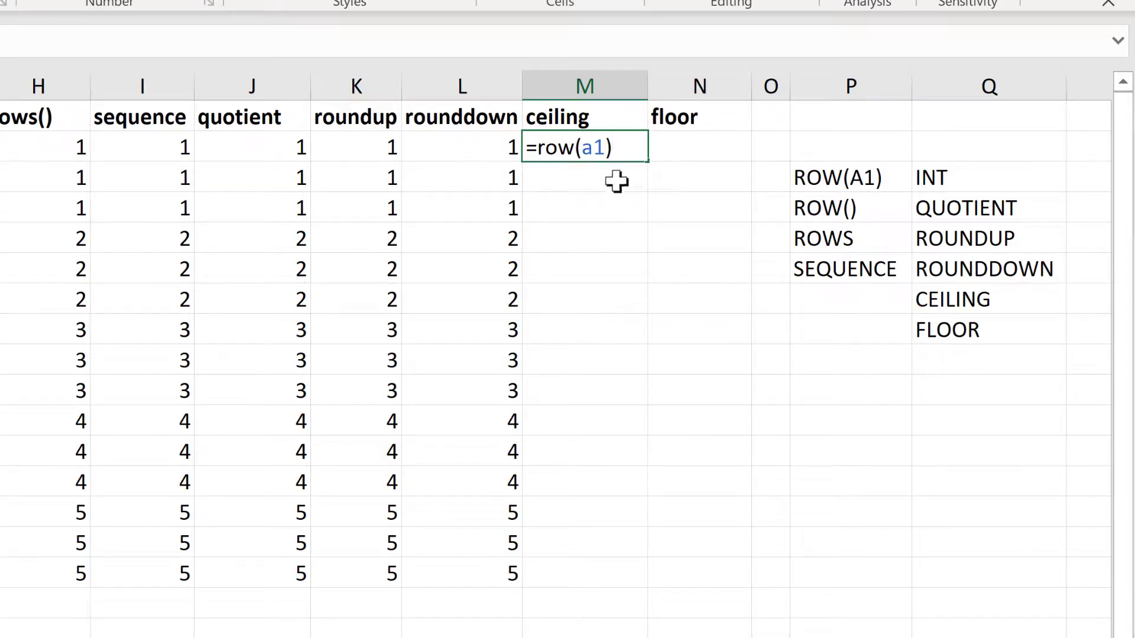
key(Return)
click(619, 142)
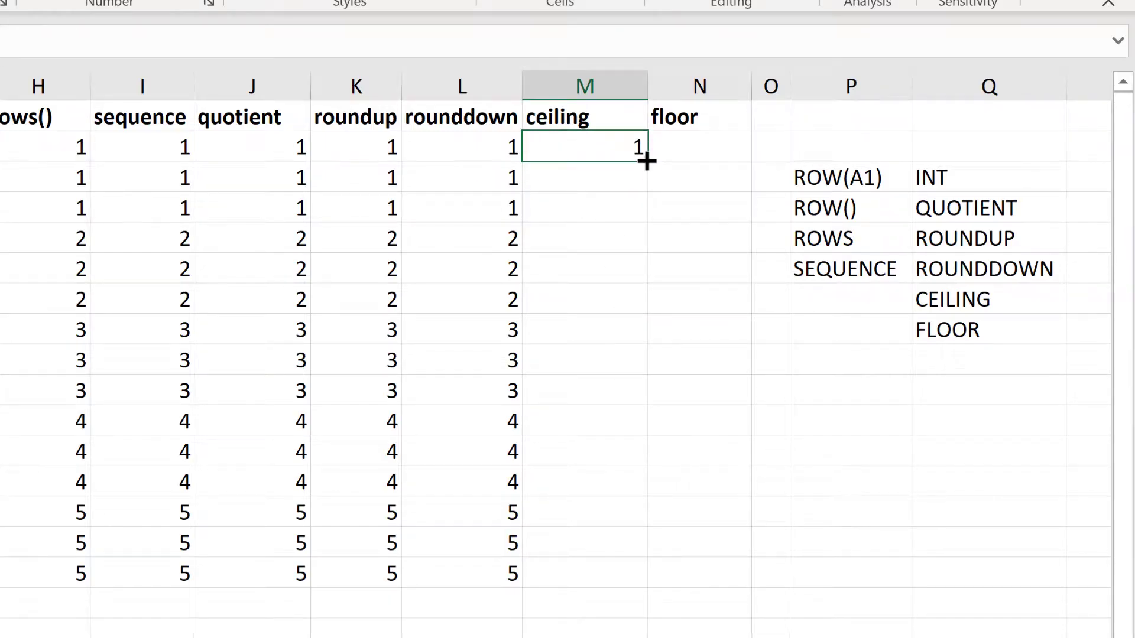
double_click(647, 160)
Change the M2 formula to =ROW(A1)/3 and autofill it down to M16.
click(615, 149)
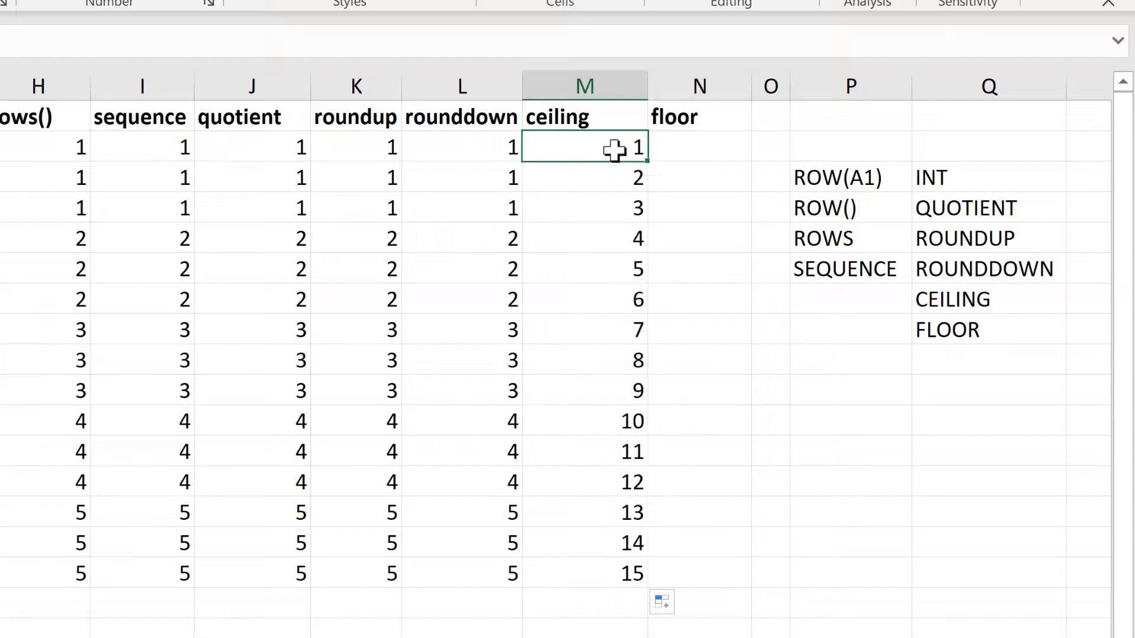
key(F2)
text(/)
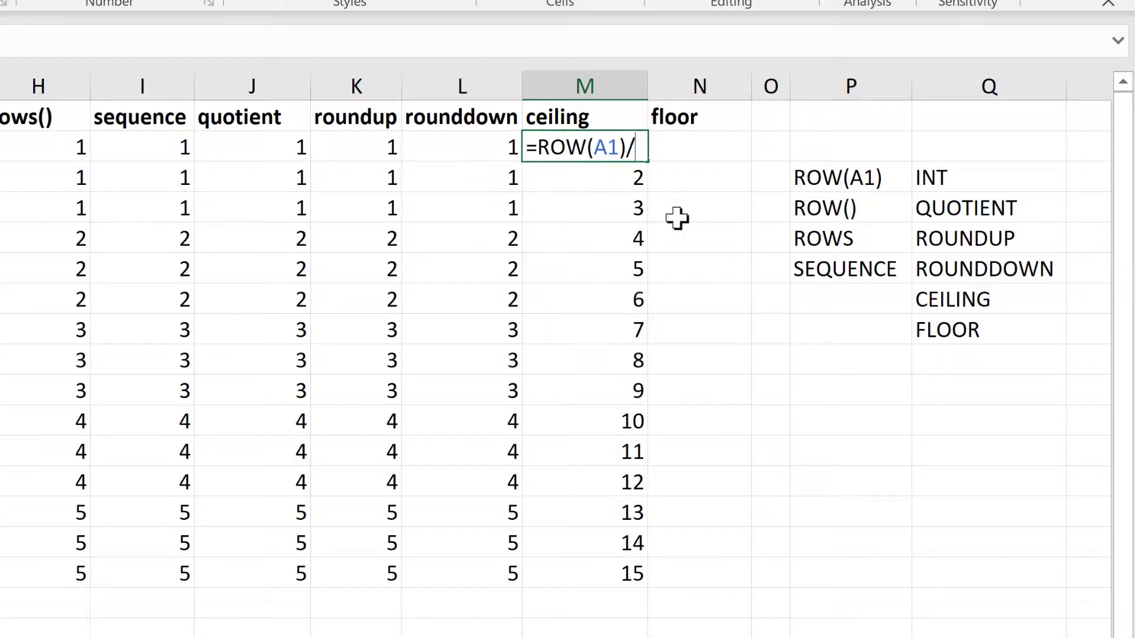
text(3)
key(ctrl+Return)
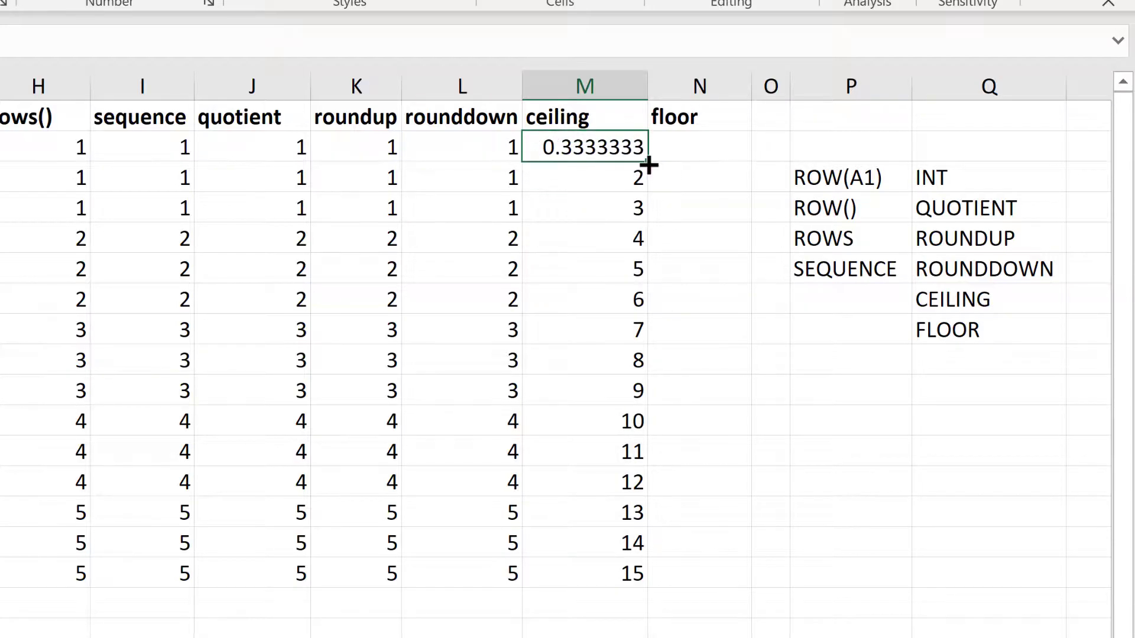
double_click(648, 165)
Wrap the M2 formula in CEILING.MATH, making it =CEILING.MATH(ROW(A1)/3), and autofill it down to M16.
click(562, 149)
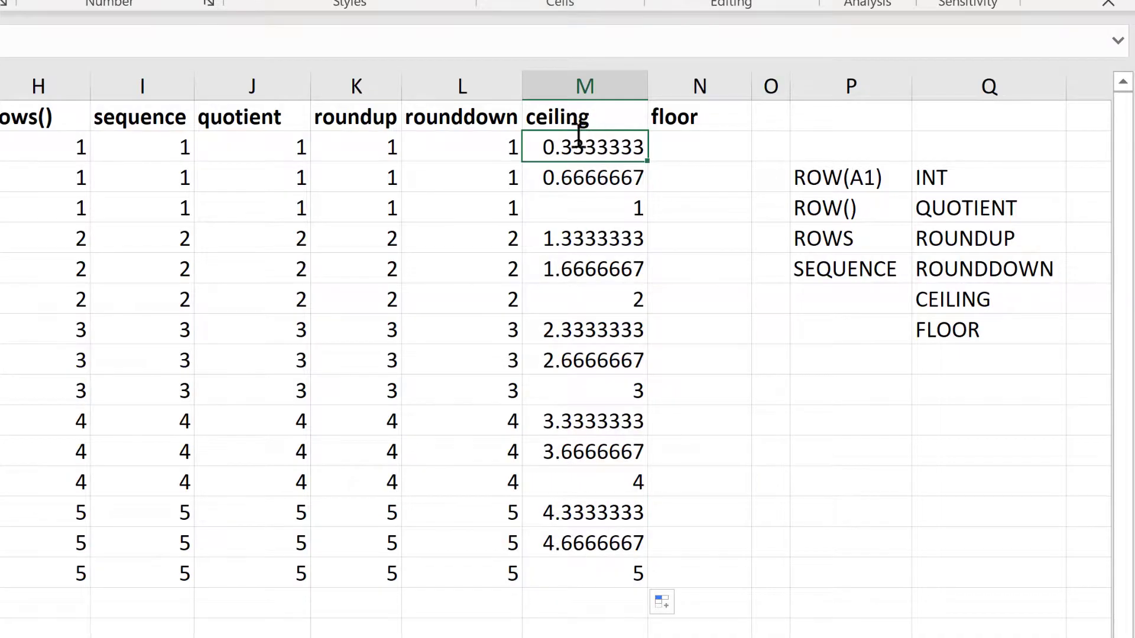
key(F2)
key(Home)
key(Right)
text(ceili)
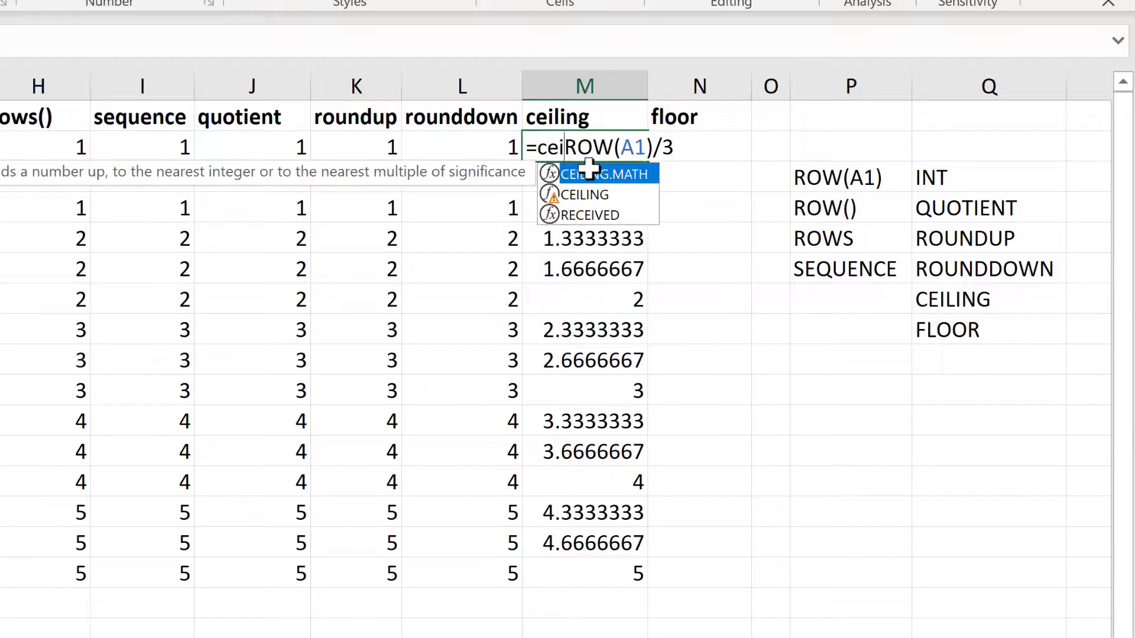
click(621, 197)
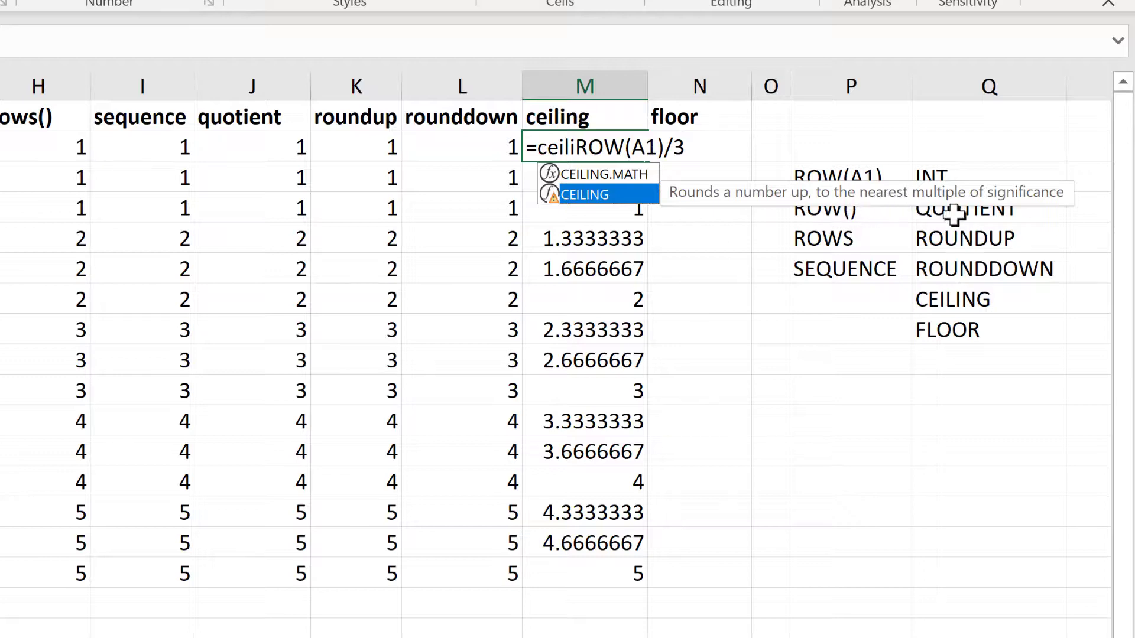
click(604, 173)
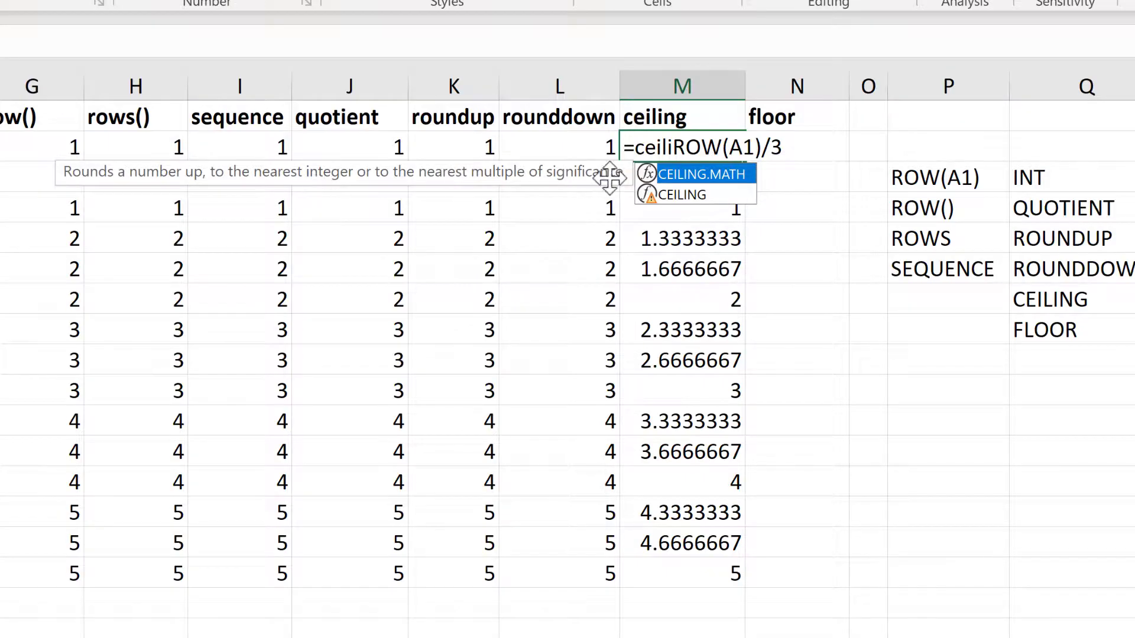
double_click(721, 177)
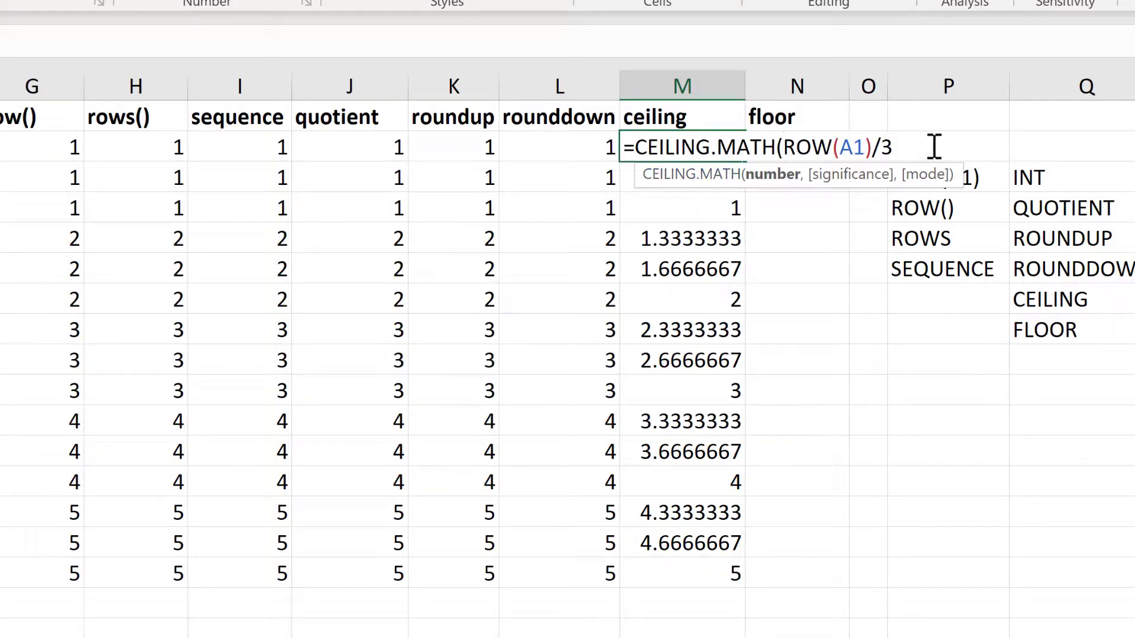
drag(913, 146, 784, 147)
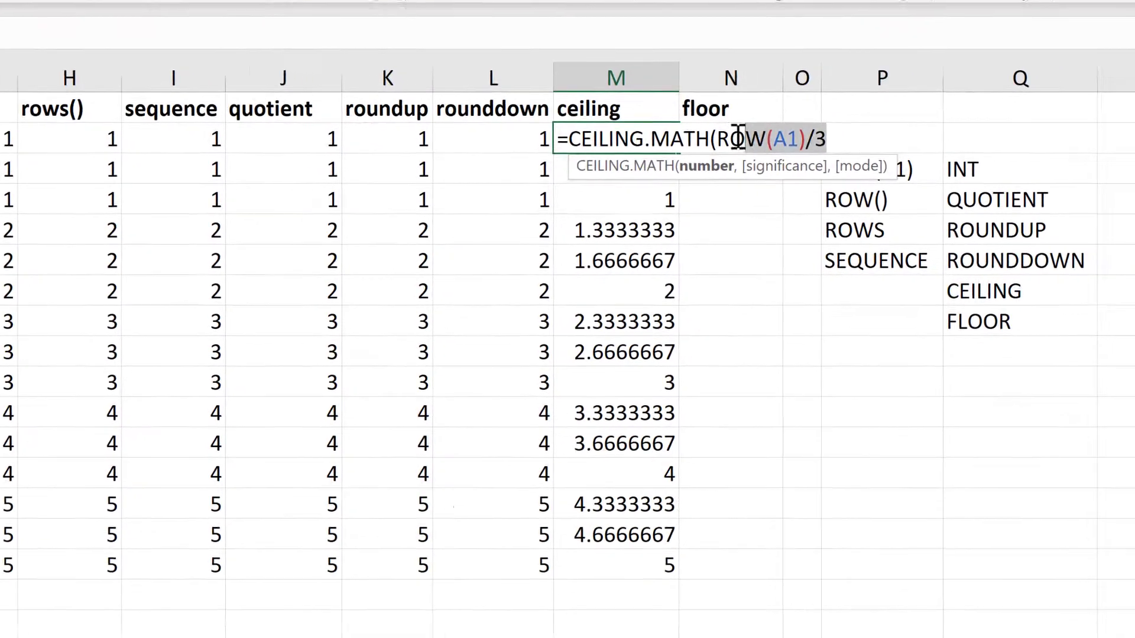
click(815, 133)
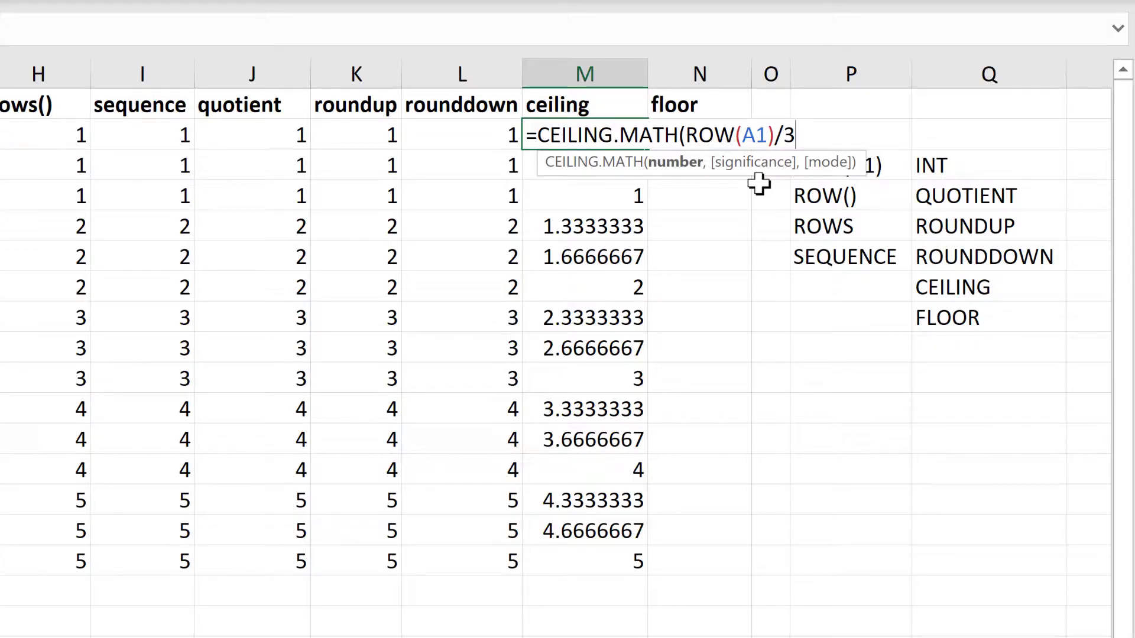
text())
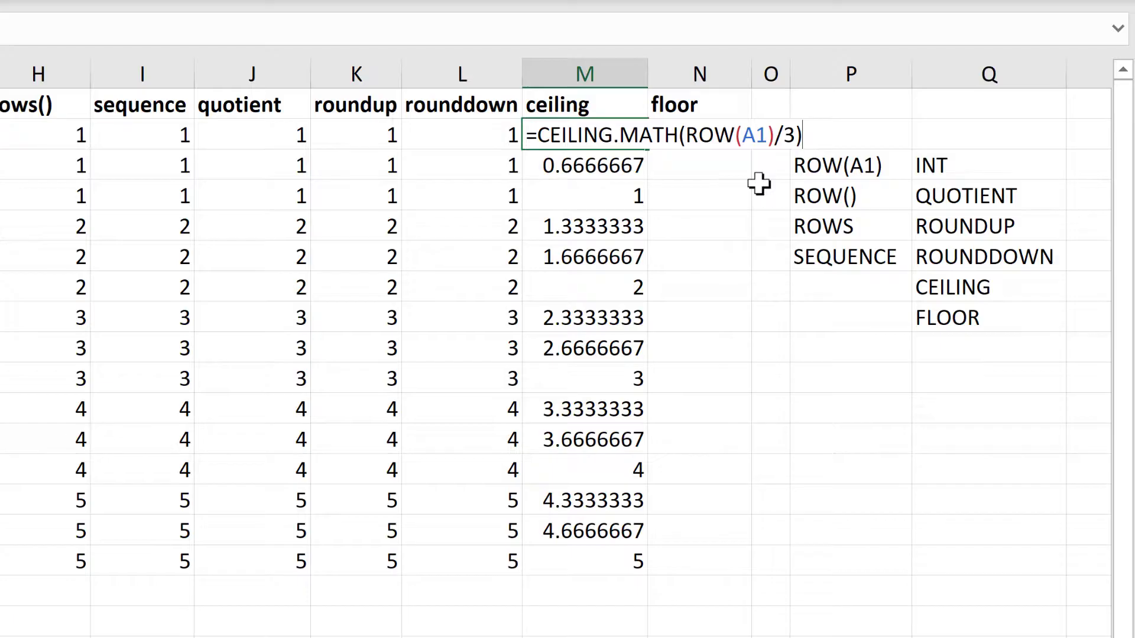
key(Return)
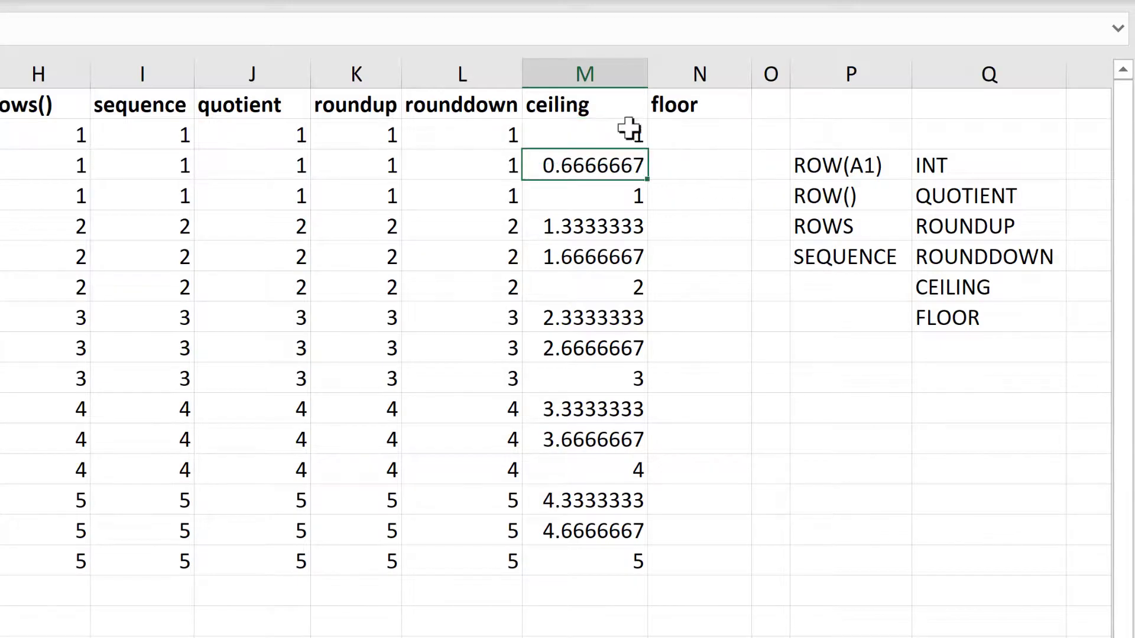
click(640, 142)
double_click(643, 146)
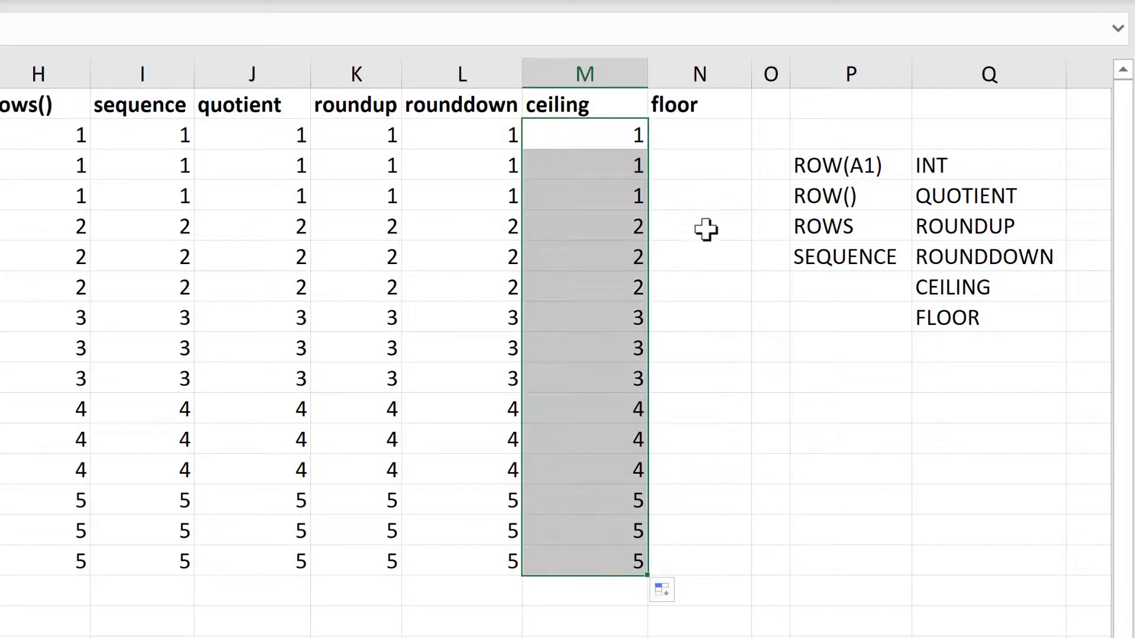
Fill N2:N16 under the floor heading with =ROW(A1)-1.
click(704, 231)
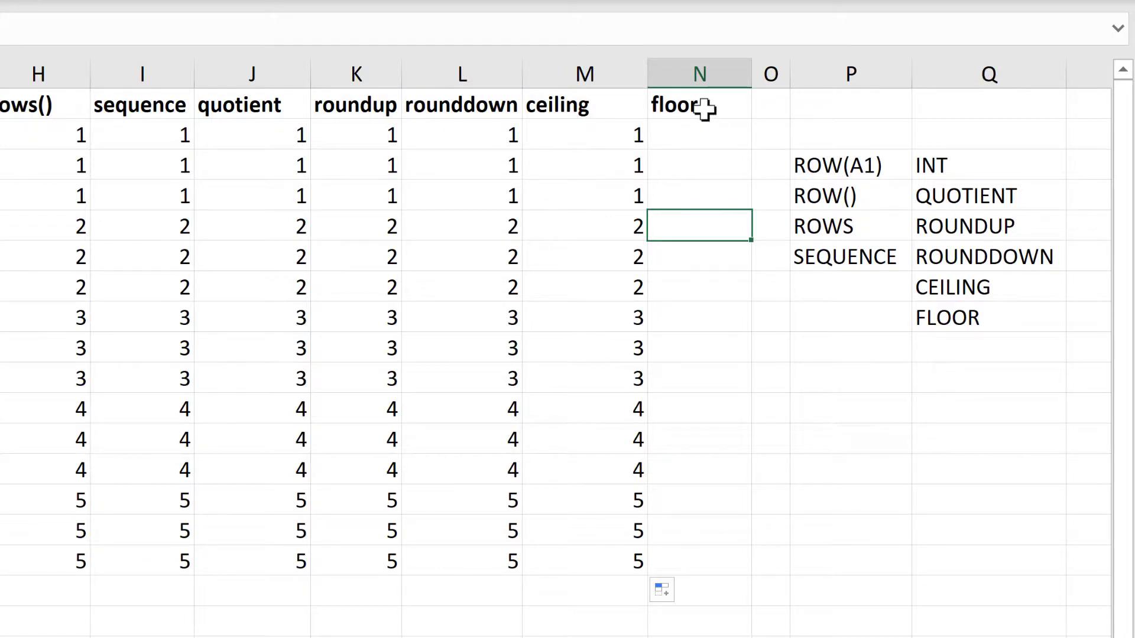
drag(703, 135, 706, 349)
drag(726, 542, 731, 546)
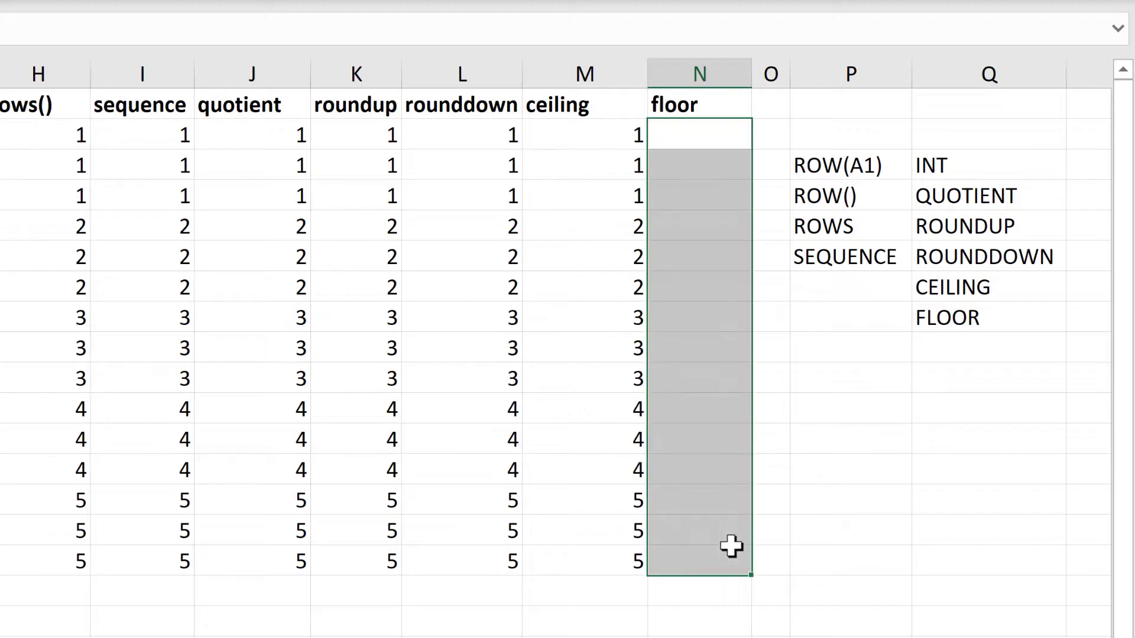
text(=row )
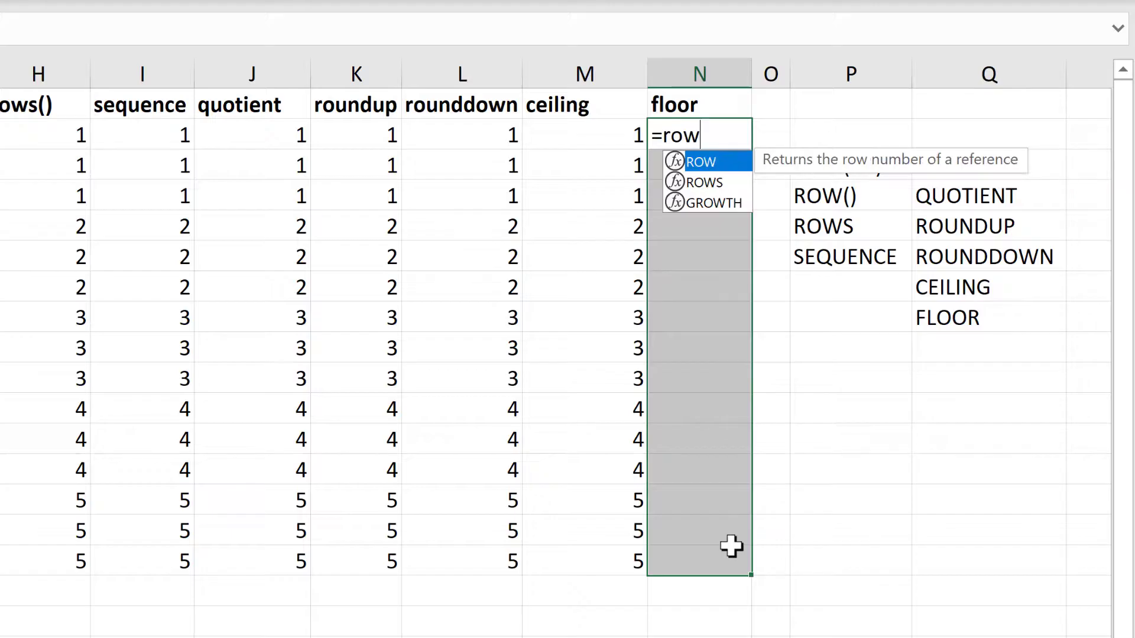
text((a1))
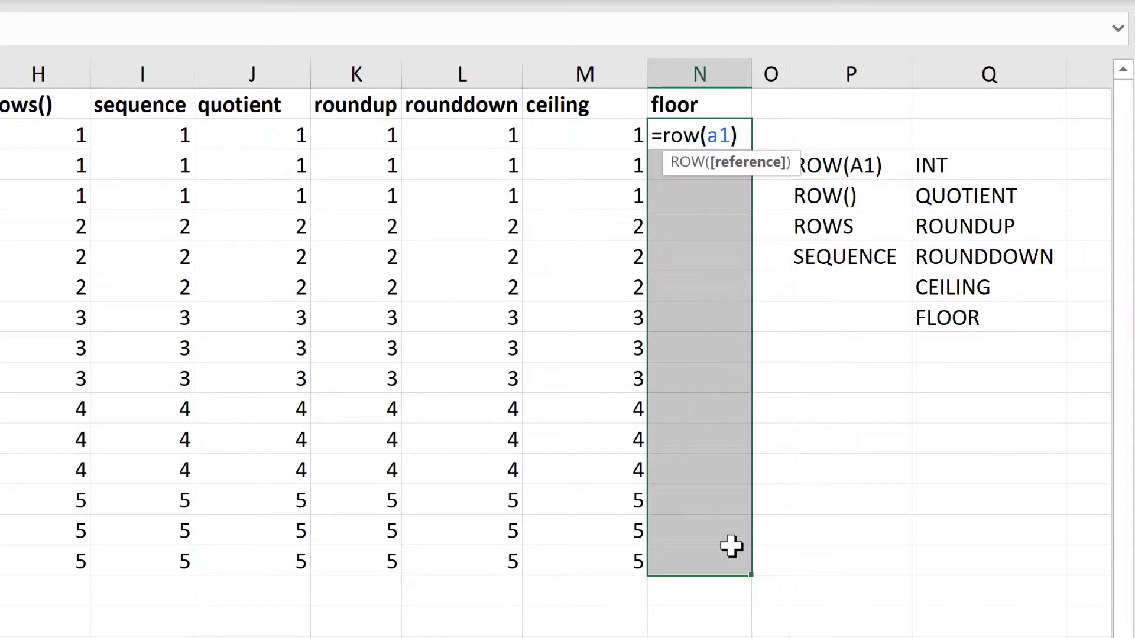
text(-1)
key(ctrl+Return)
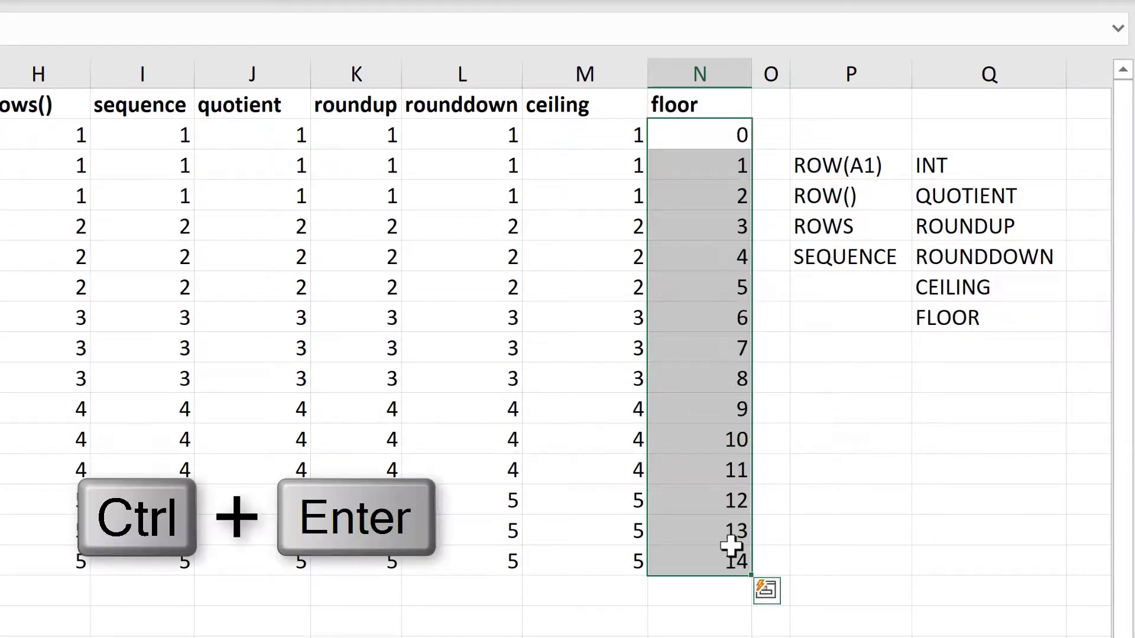
Change the formula in N2:N16 to =(ROW(A1)-1)/3, enclosing the subtraction in parentheses before dividing.
key(F2)
text()-1))
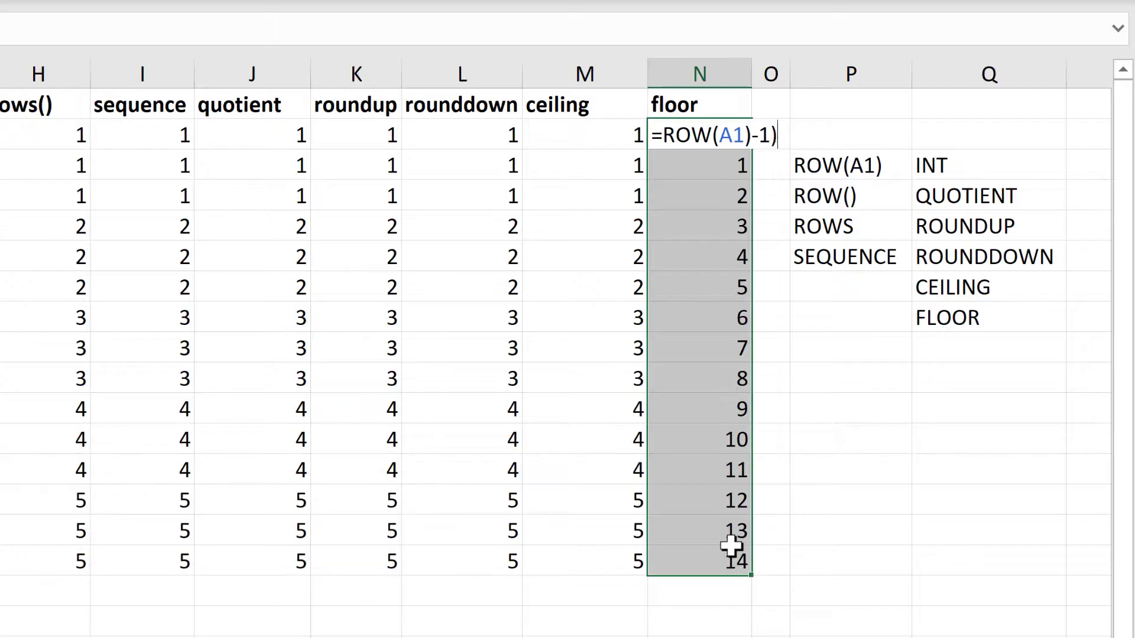
click(662, 135)
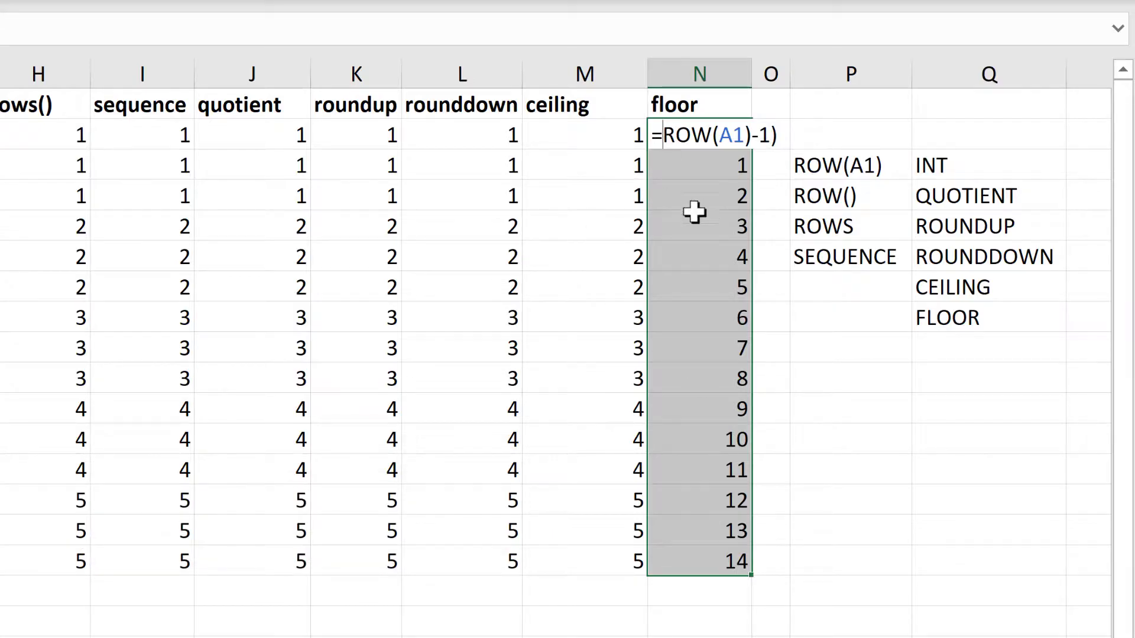
text(()
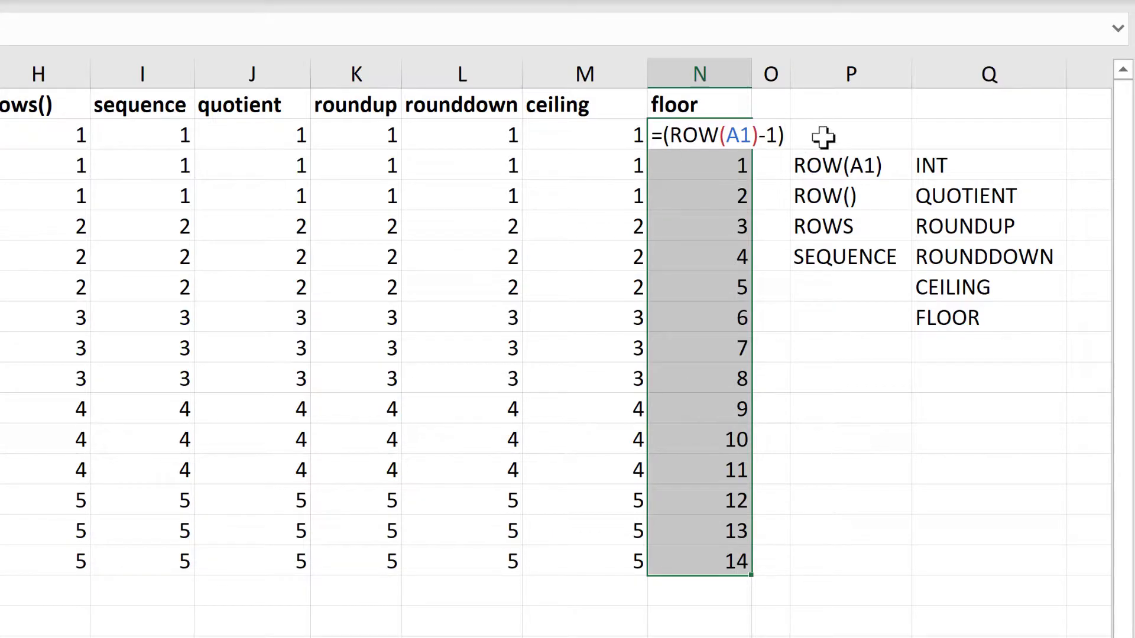
text(/3)
key(ctrl+Return)
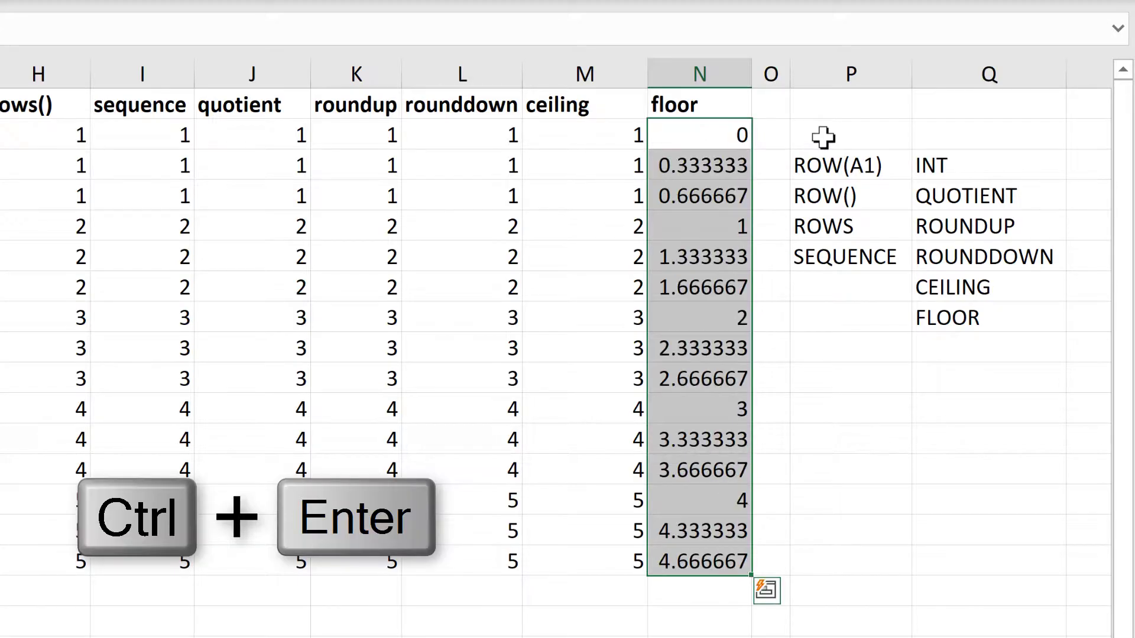
Wrap the formula in N2:N16 in FLOOR.MATH, making it =FLOOR.MATH((ROW(A1)-1)/3).
key(F2)
click(663, 135)
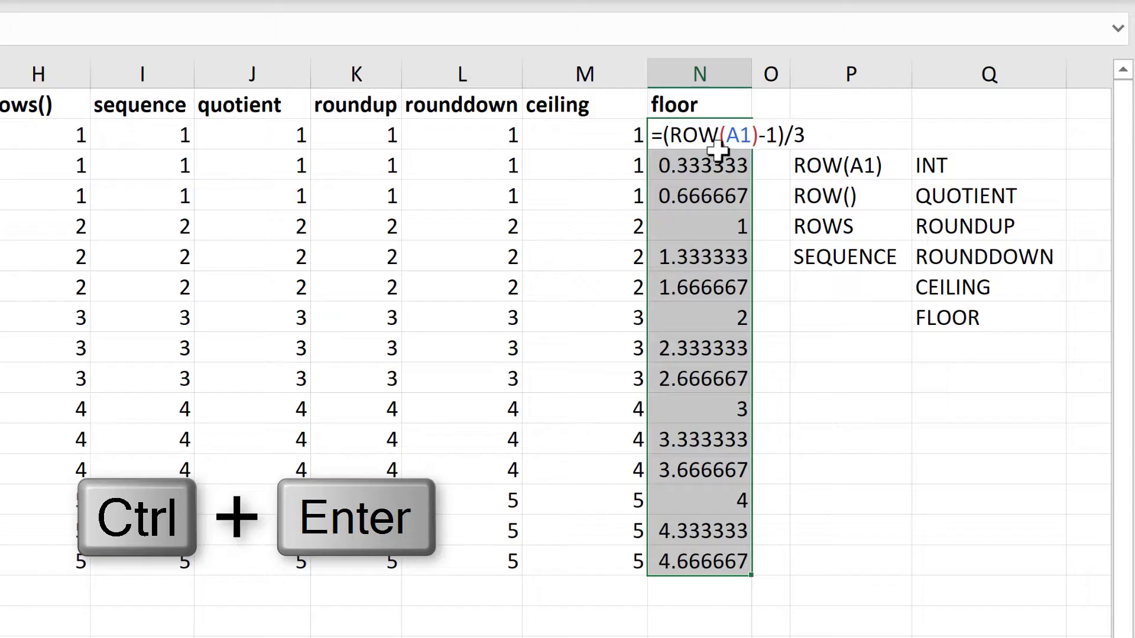
text(floor)
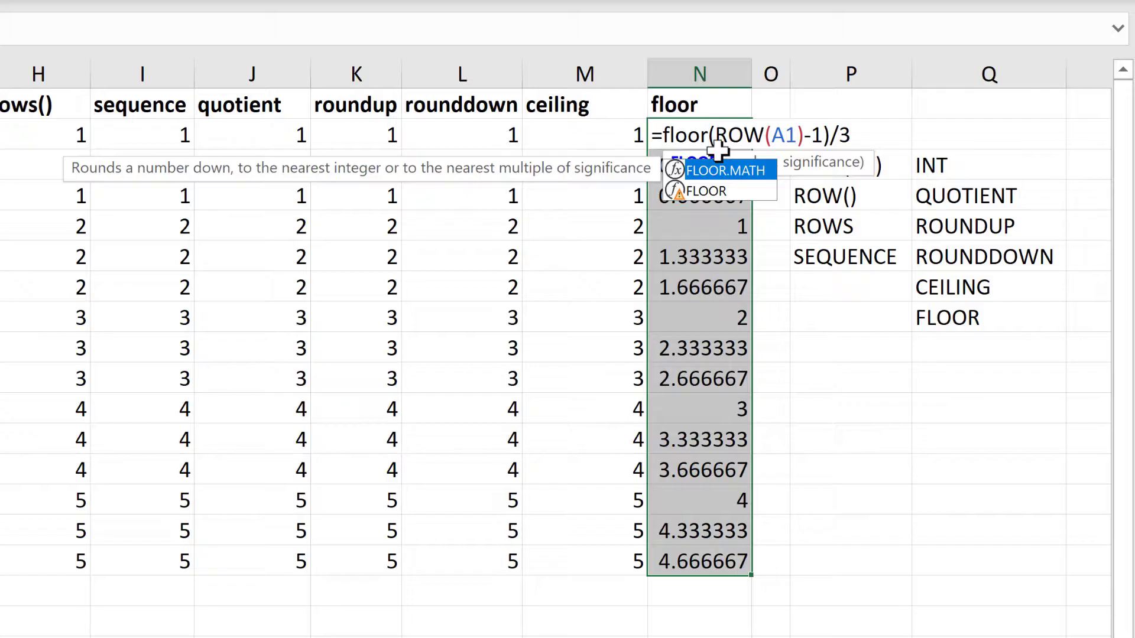
double_click(740, 172)
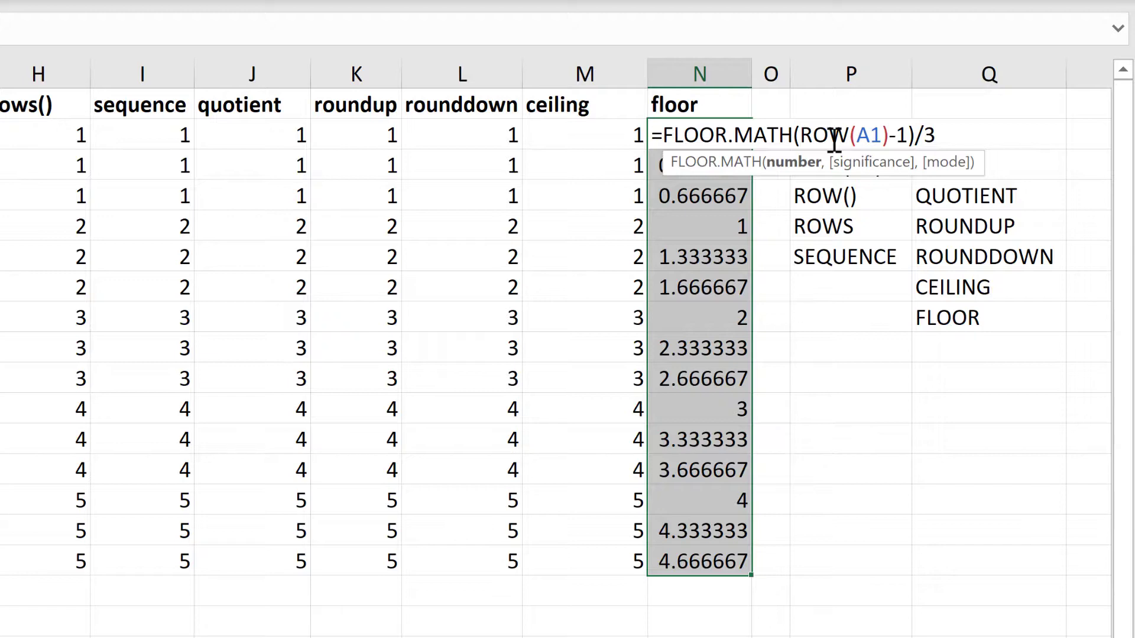
text(()
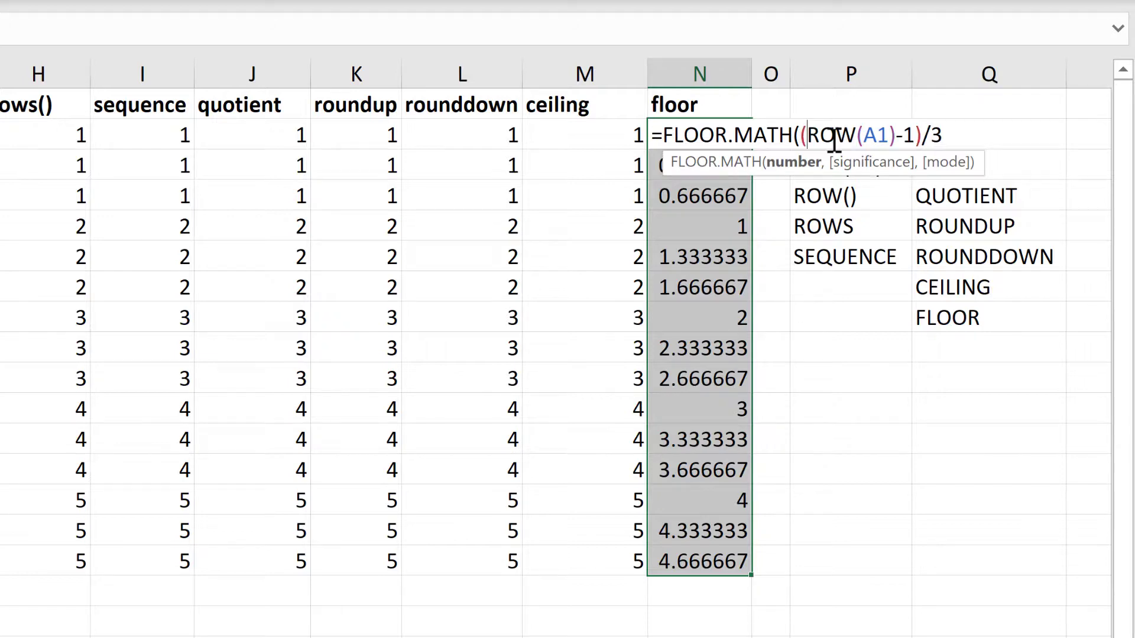
click(957, 133)
text())
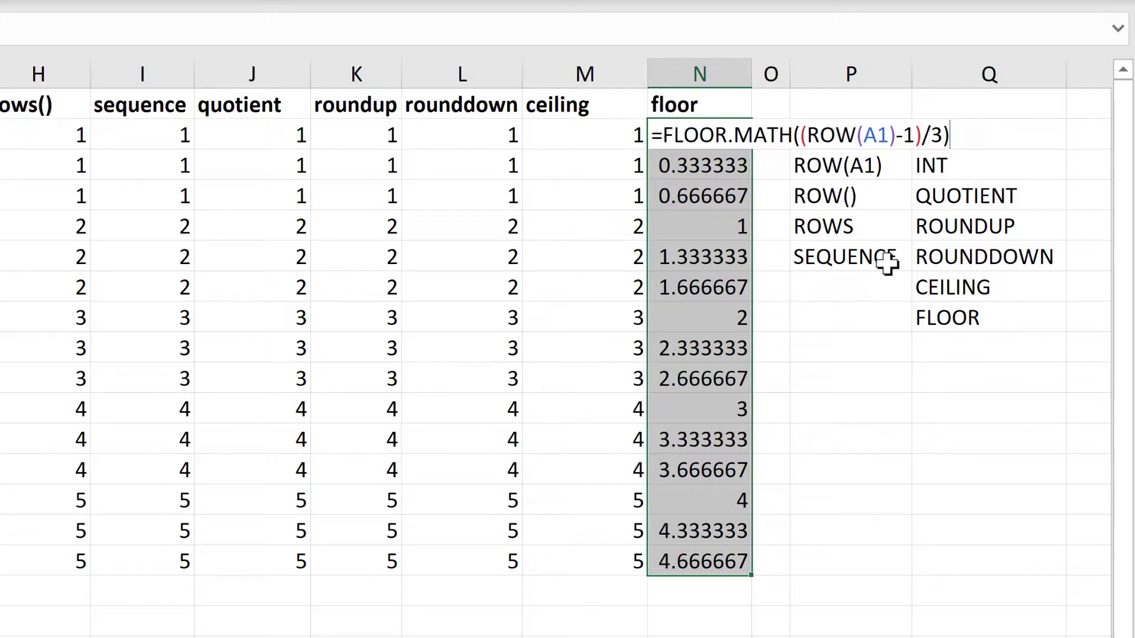
key(ctrl+Return)
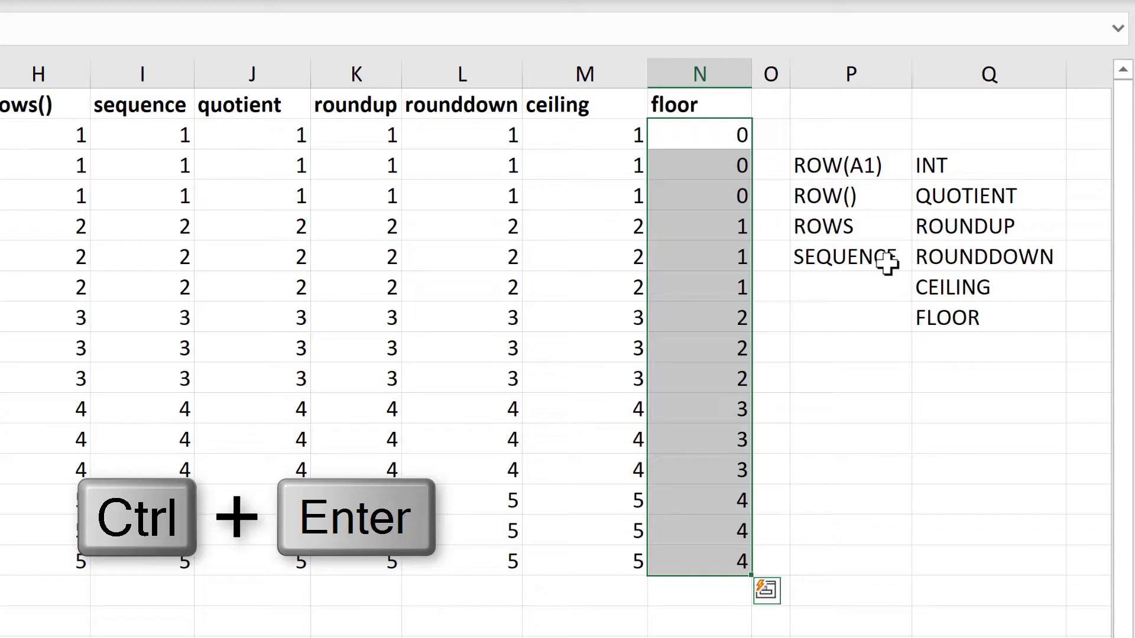
Add 1 to the floor formula throughout N2:N16, making it =FLOOR.MATH((ROW(A1)-1)/3)+1.
key(F2)
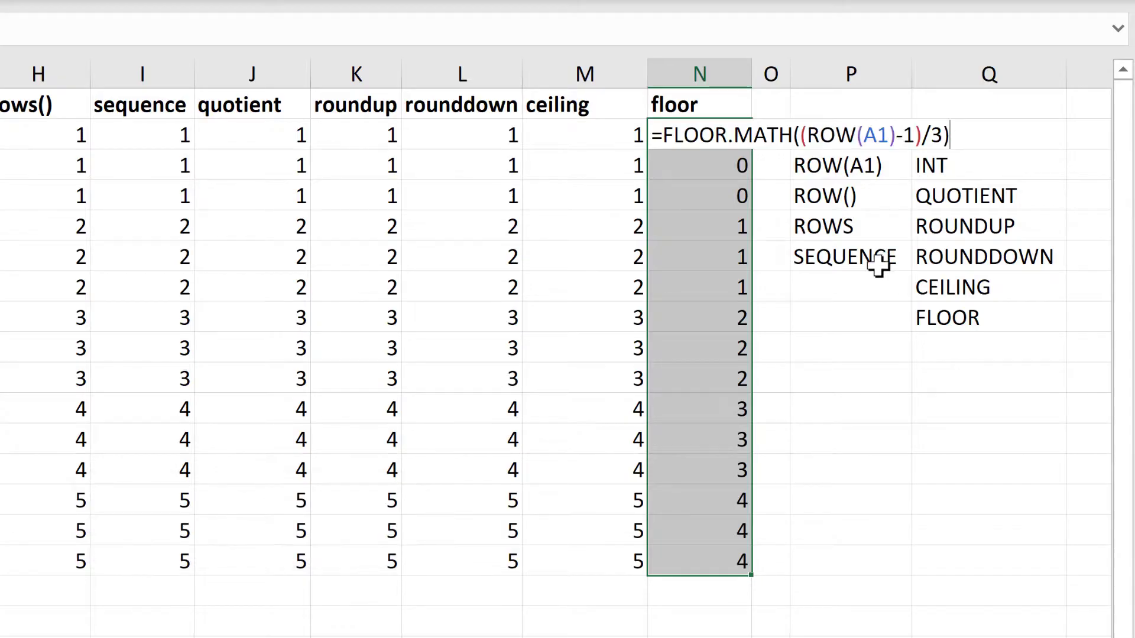
text(+1)
key(ctrl+Return)
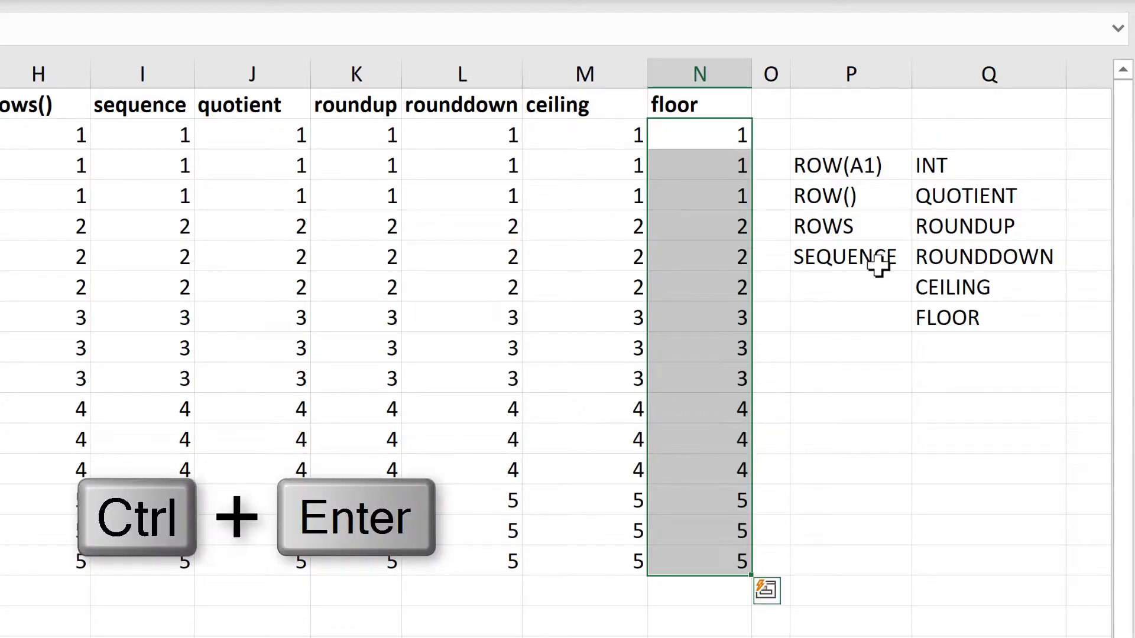
click(854, 379)
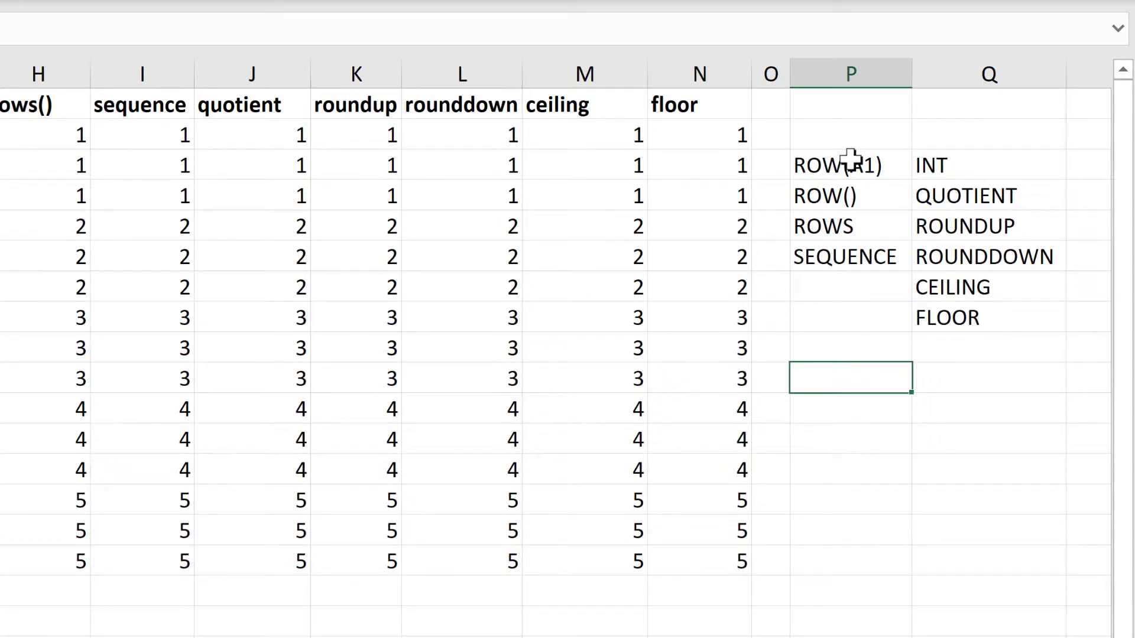
Review the function lists in columns P and Q and the repeating numbers in the roundup column.
drag(850, 158, 854, 256)
drag(913, 237, 950, 325)
click(881, 375)
click(367, 147)
drag(361, 145, 357, 291)
Change the divisor in K2 to 4, making it =ROUNDUP(ROW(A1)/4,0), and autofill it down to K16.
click(353, 136)
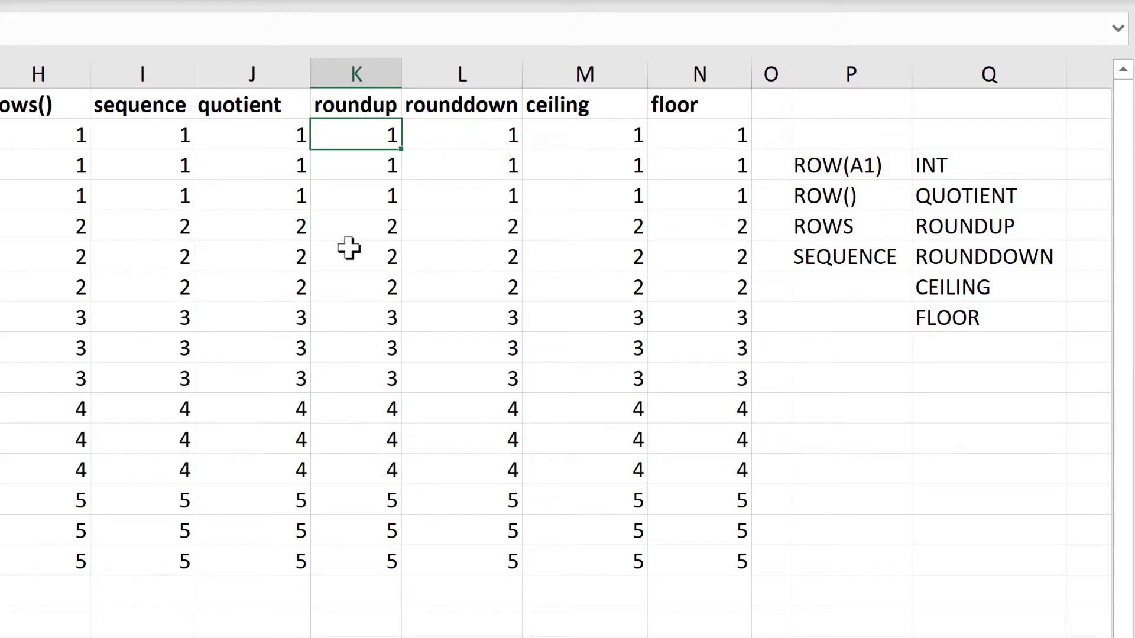
key(F2)
click(543, 135)
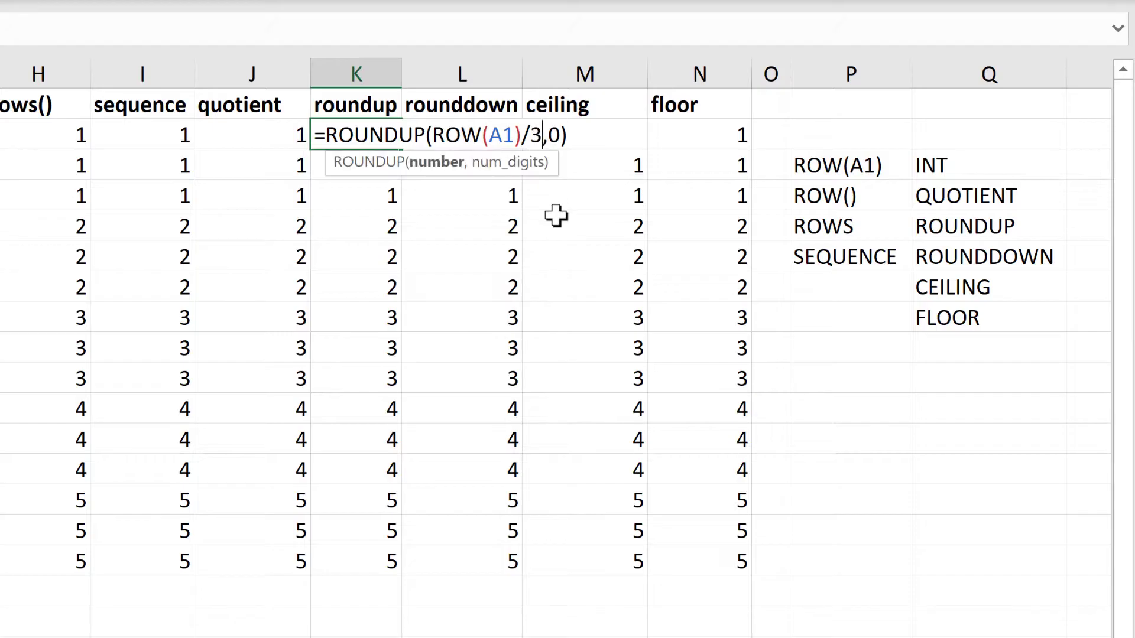
key(BackSpace)
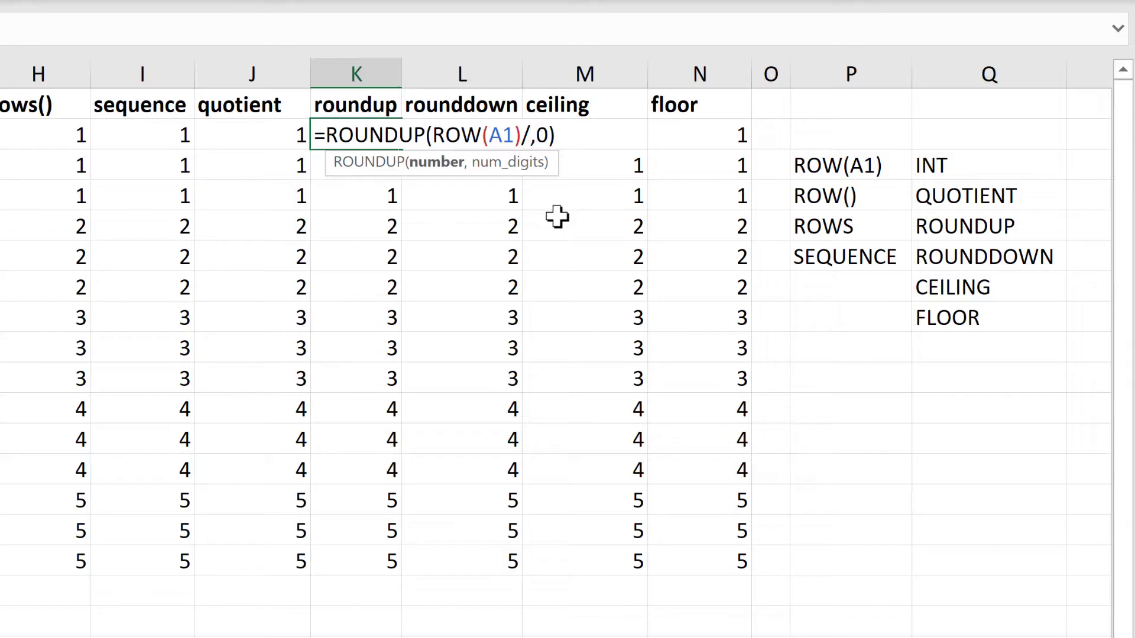
text(4)
key(ctrl+Return)
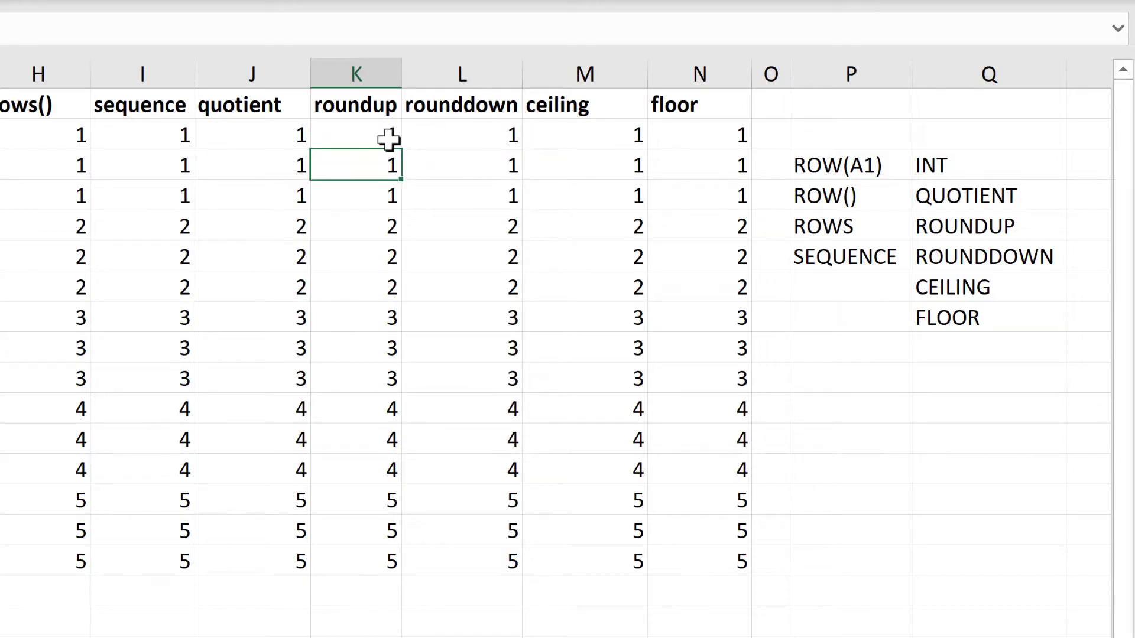
double_click(402, 150)
drag(375, 134, 378, 233)
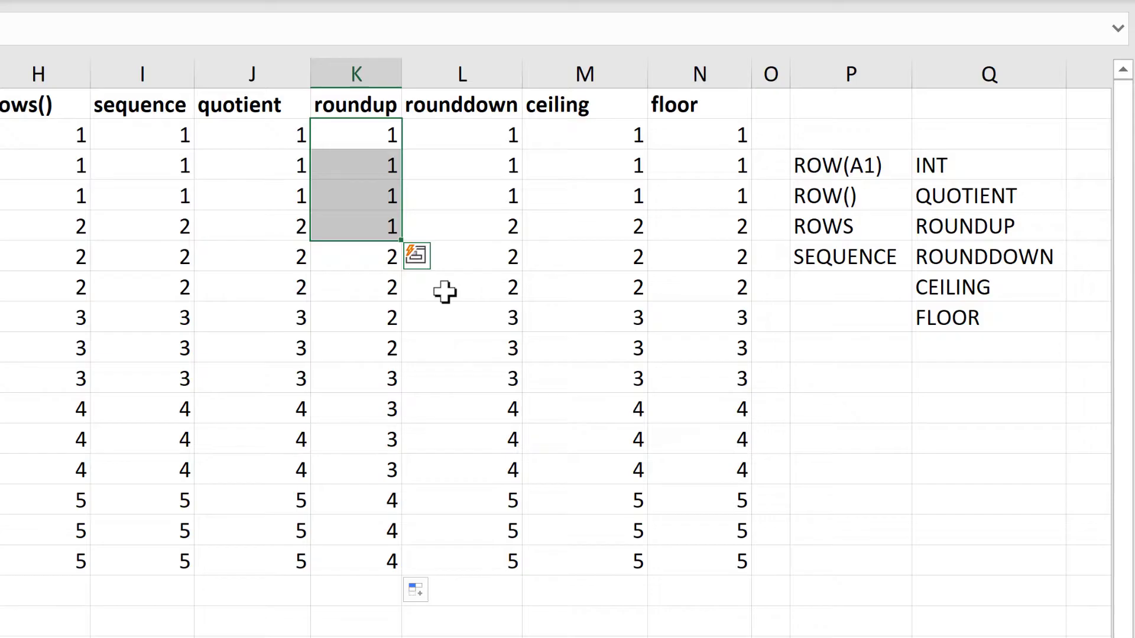
Change the divisor in K2 to 5, making it =ROUNDUP(ROW(A1)/5,0), and autofill it down to K16.
click(357, 135)
double_click(372, 139)
click(543, 137)
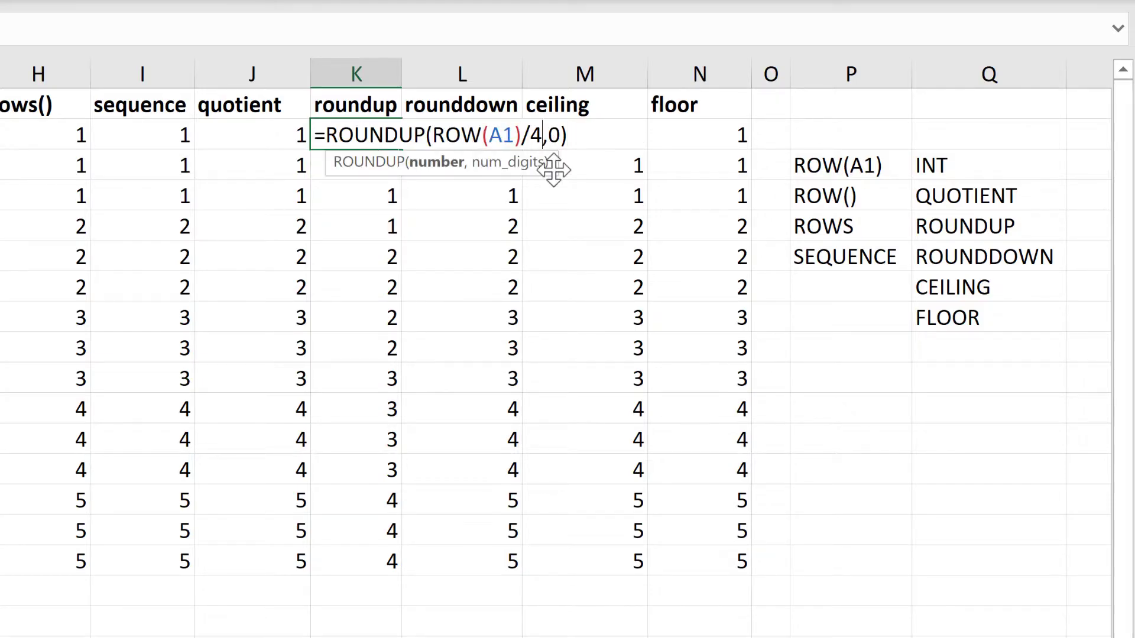
key(BackSpace)
text(5)
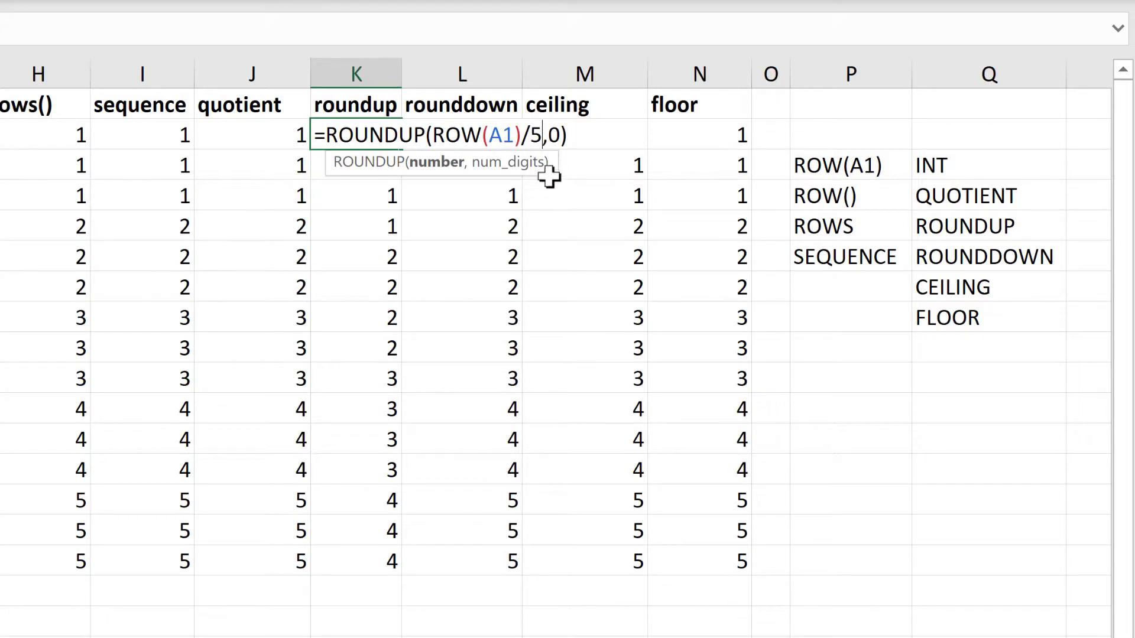
key(Return)
click(378, 135)
double_click(401, 145)
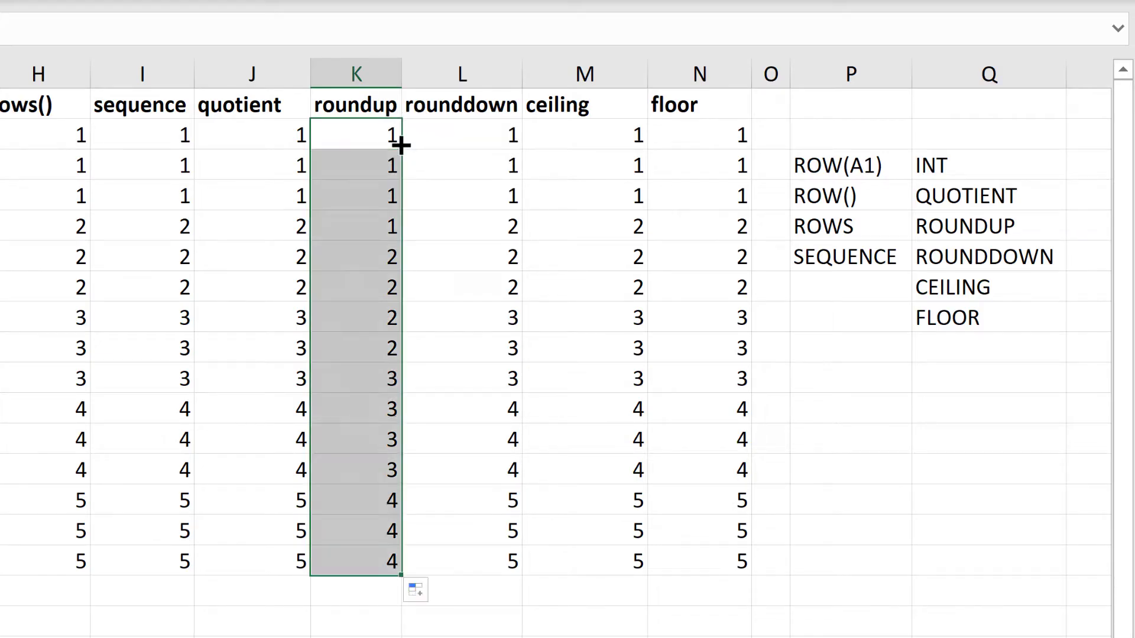
drag(377, 141, 380, 561)
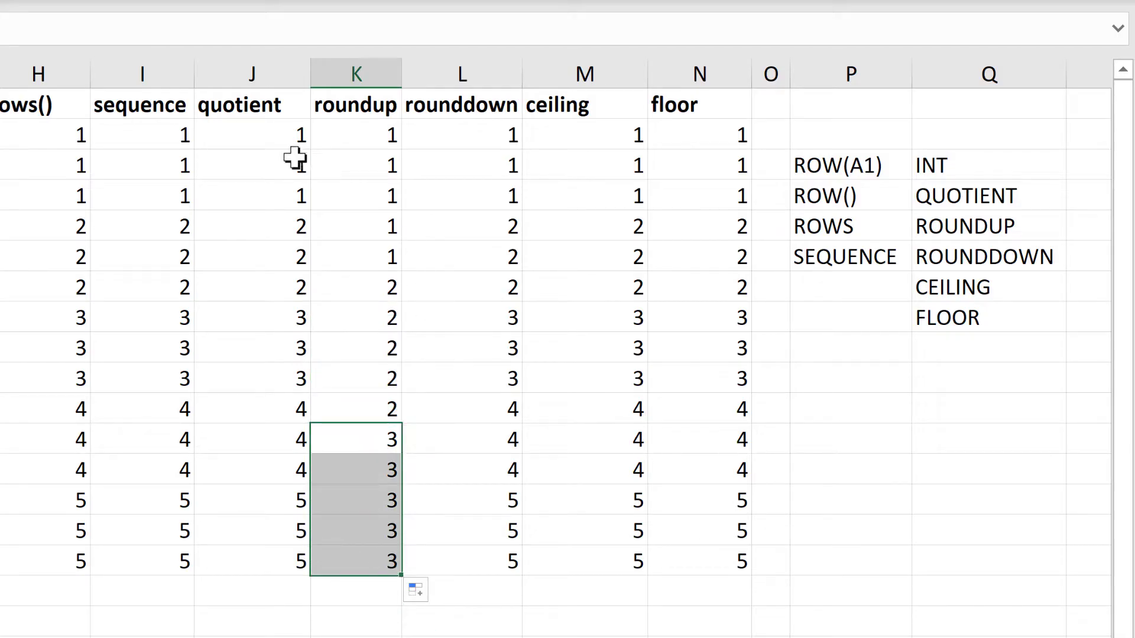
Remove the +1 from J2, leaving =QUOTIENT(ROW(A1)-1,3), and autofill it down to J16.
click(292, 139)
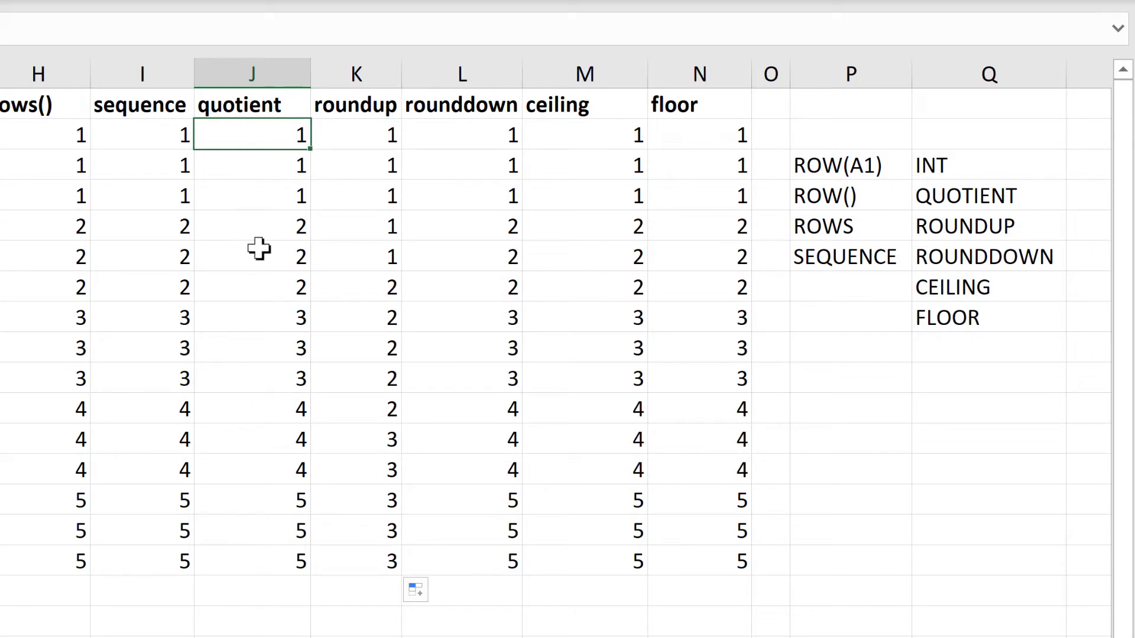
key(F2)
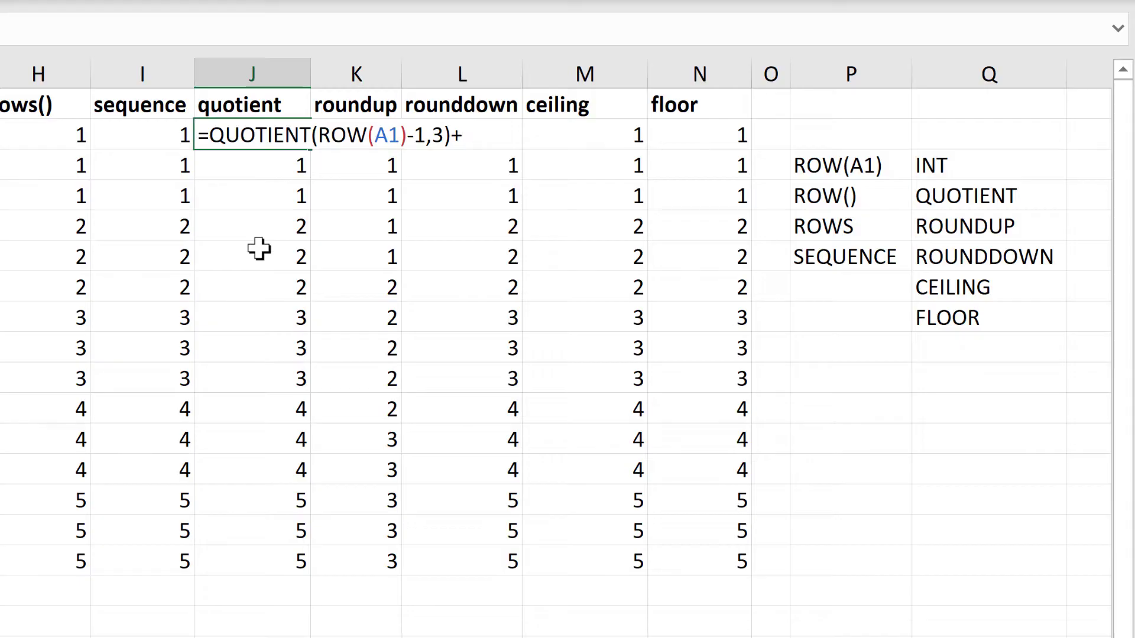
key(BackSpace)
key(ctrl+Return)
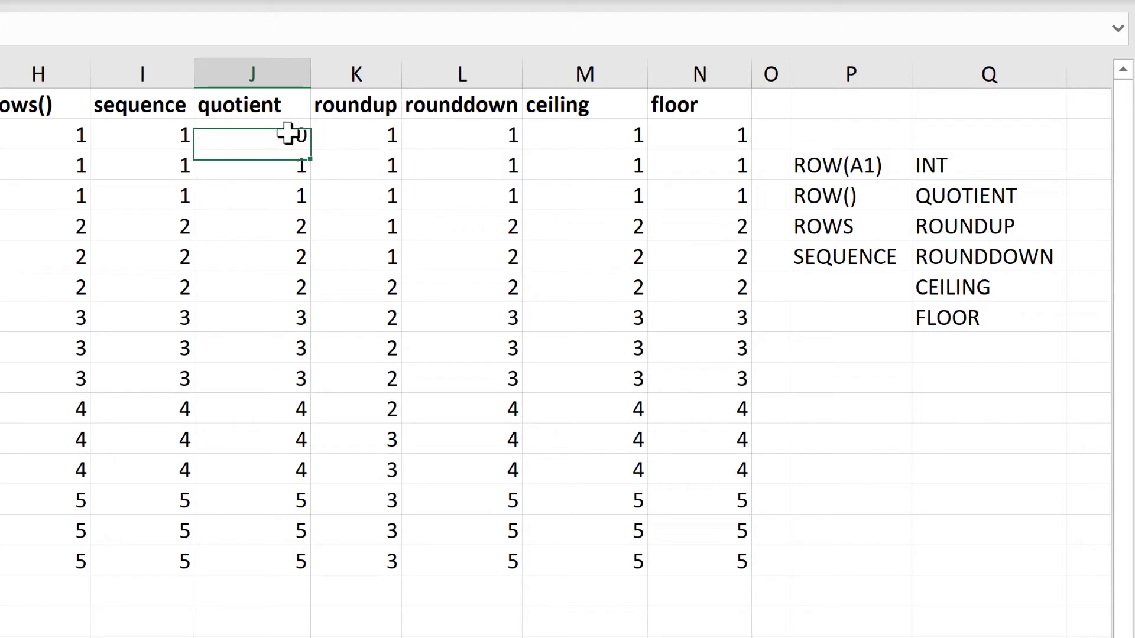
double_click(311, 148)
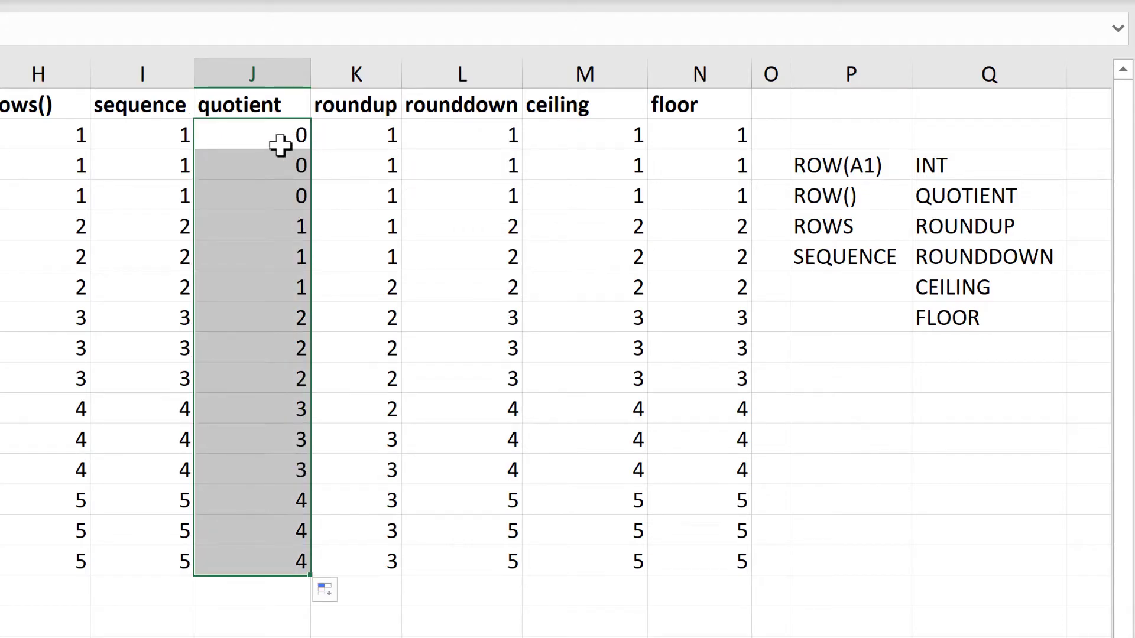
Multiply the J2 formula by 2, making it =QUOTIENT(ROW(A1)-1,3)*2, and autofill it down to J16.
click(299, 152)
key(F2)
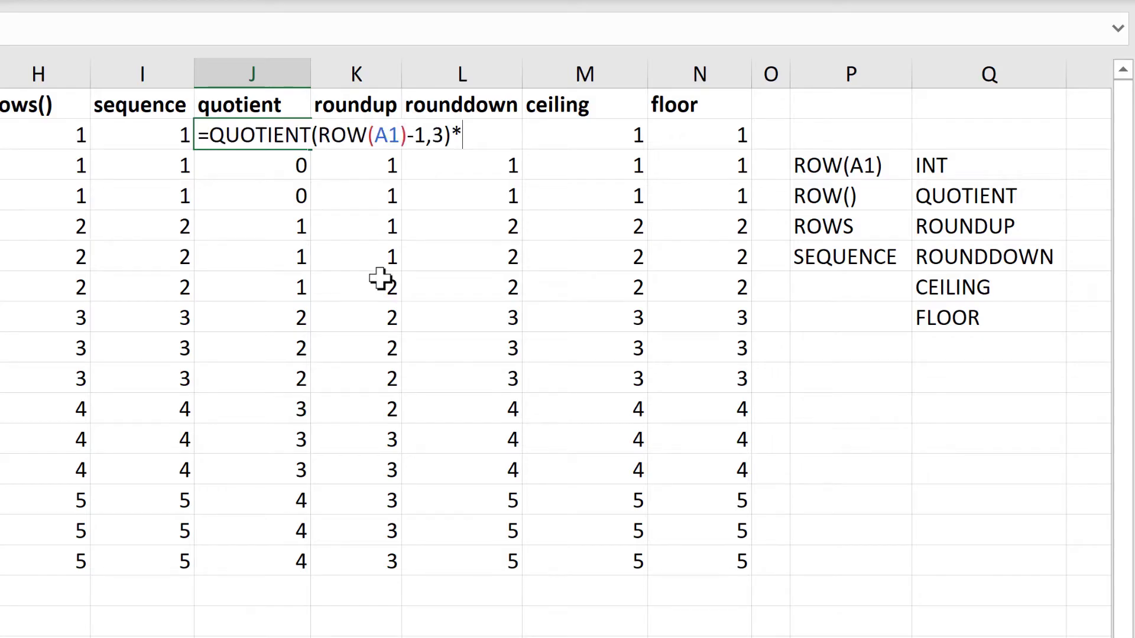
key(ctrl+Return)
double_click(310, 153)
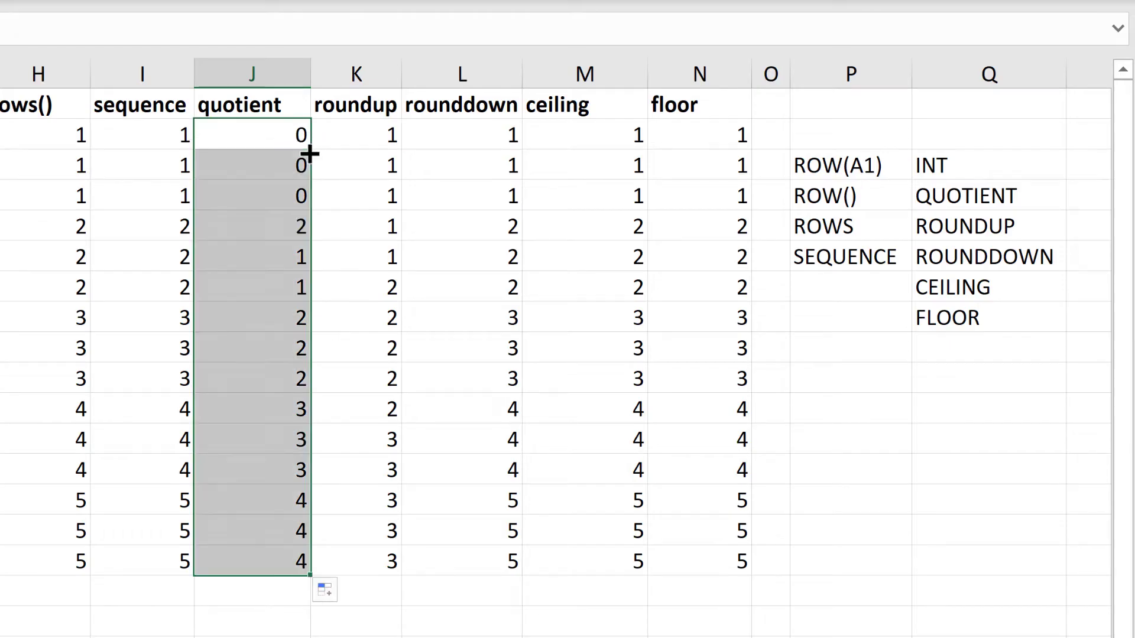
Add 10 to the J2 formula, making it =QUOTIENT(ROW(A1)-1,3)*2+10, and autofill it down to J16.
click(282, 130)
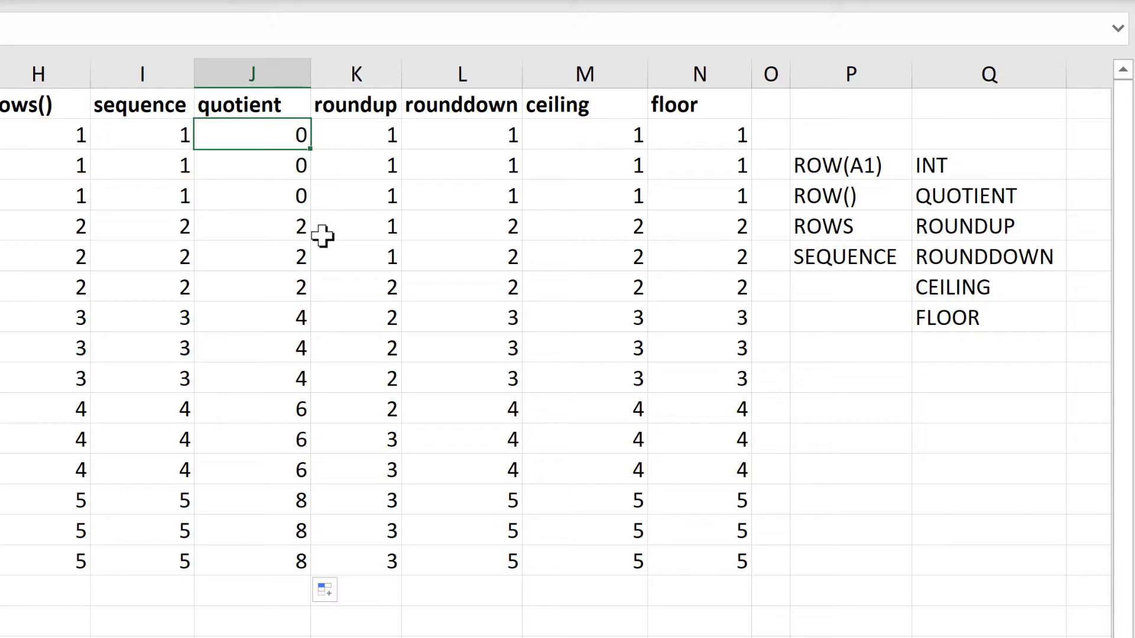
key(F2)
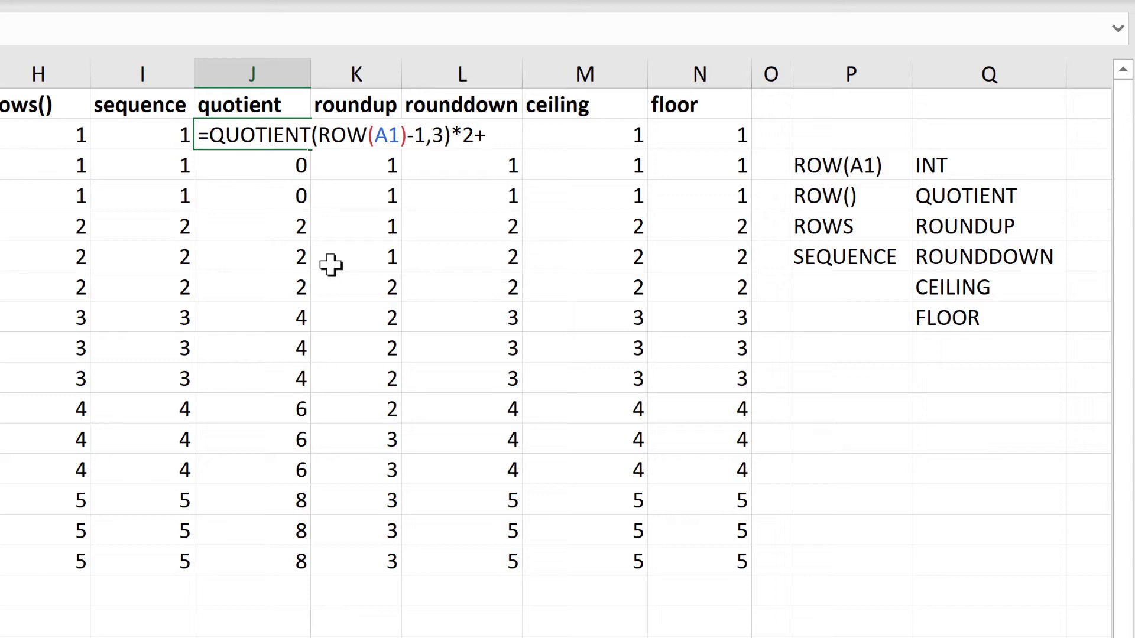
key(Return)
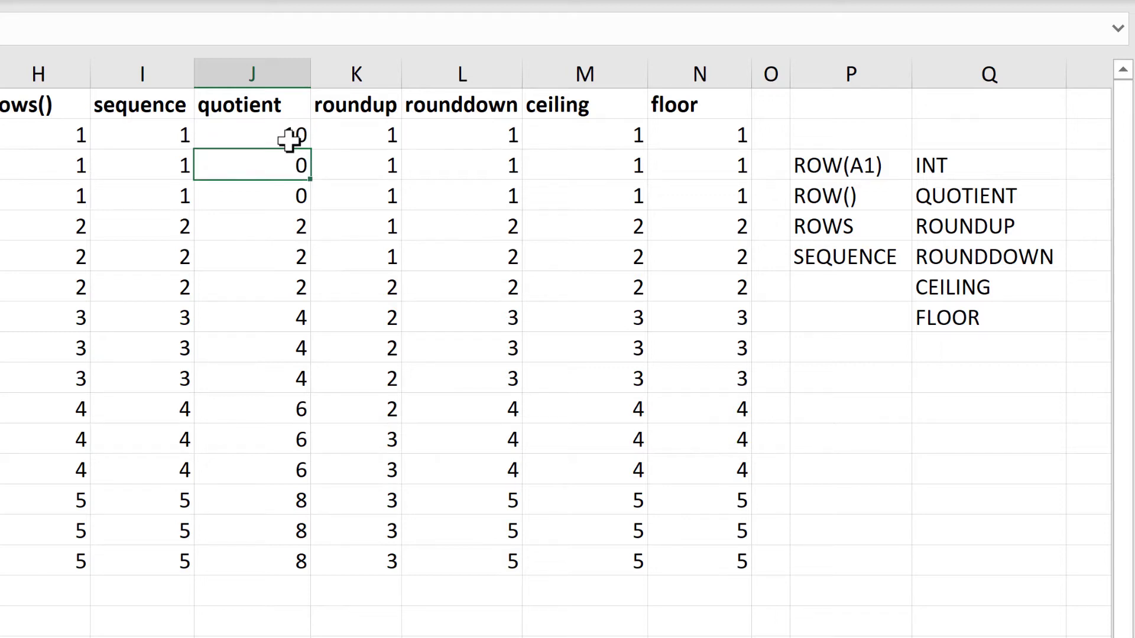
click(288, 140)
double_click(311, 153)
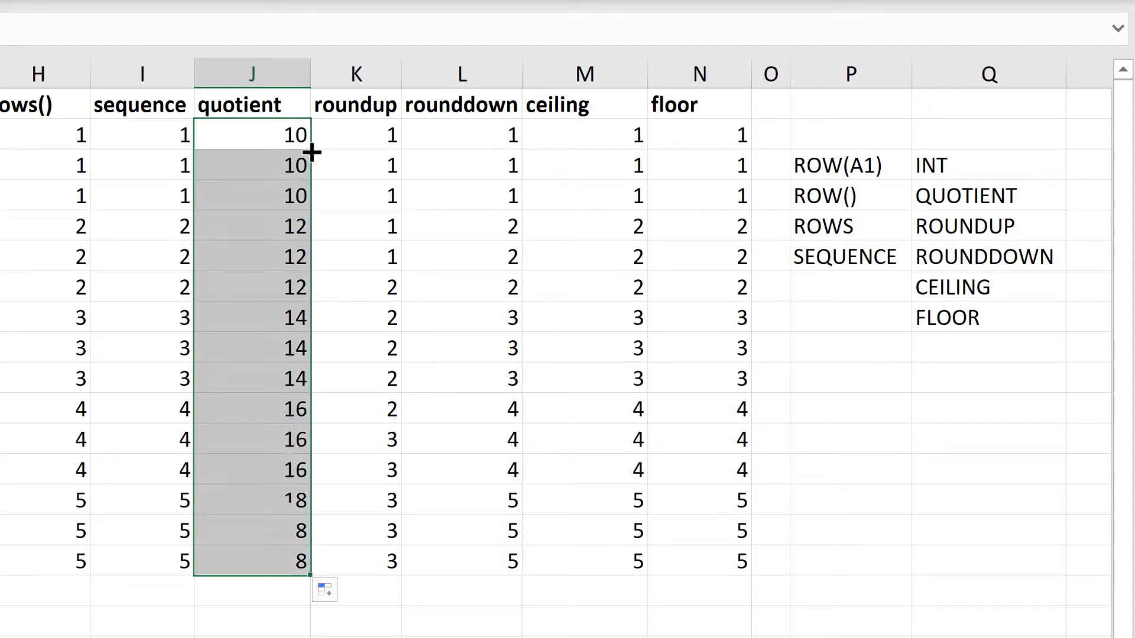
click(279, 225)
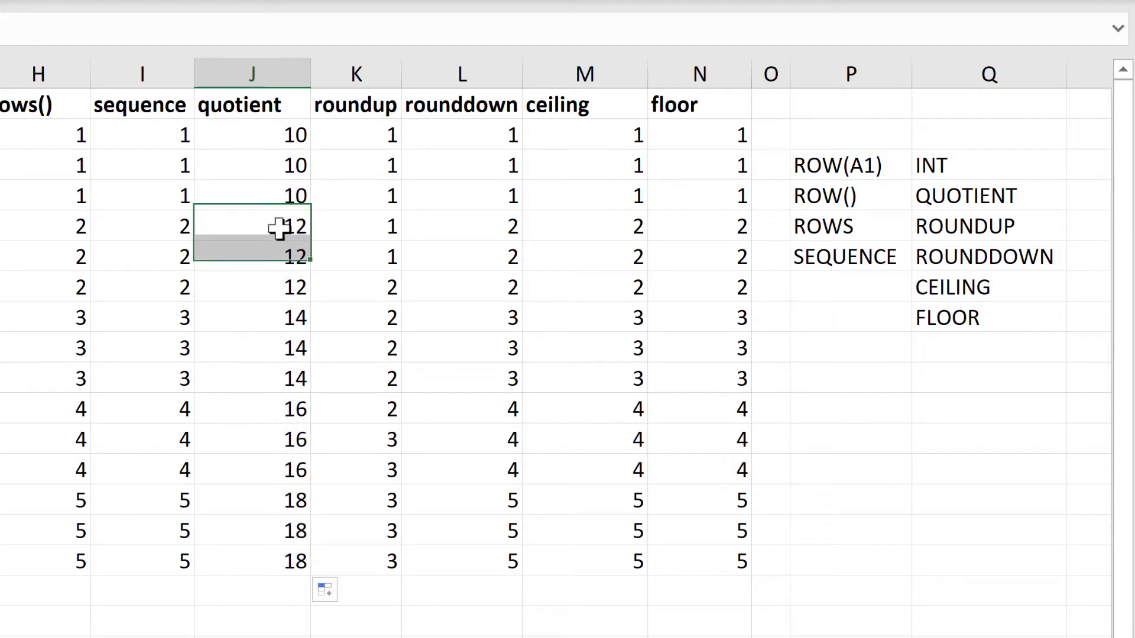
click(261, 319)
click(258, 414)
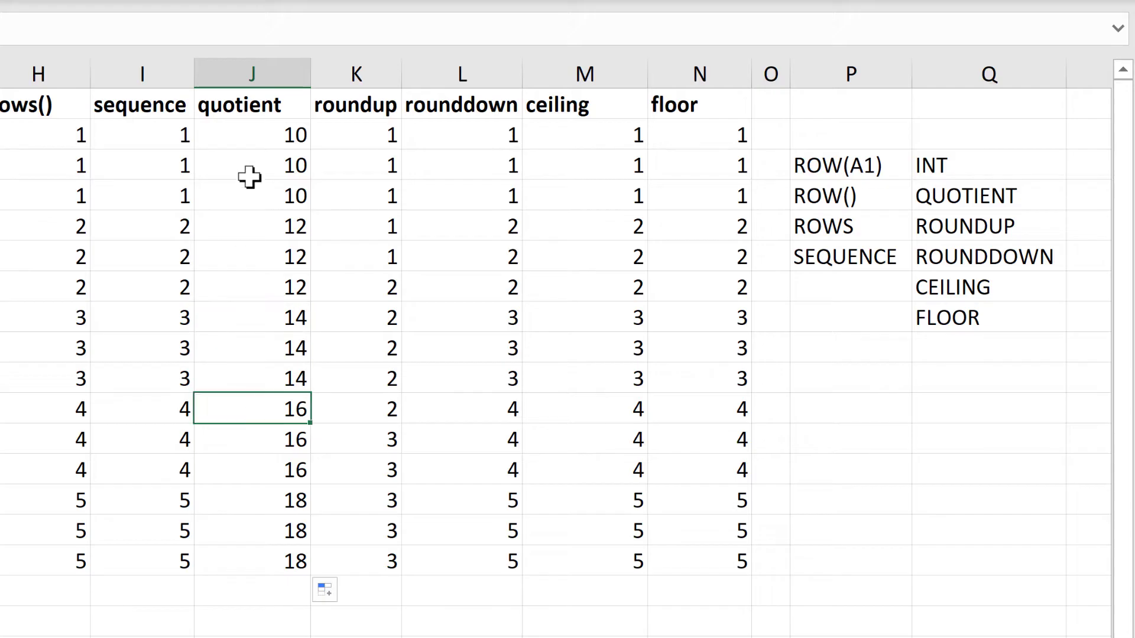
Enclose the multiplied quotient in J2 in parentheses, making it =(QUOTIENT(ROW(A1)-1,3)*2)+10, and autofill it down to J16.
click(255, 146)
double_click(254, 147)
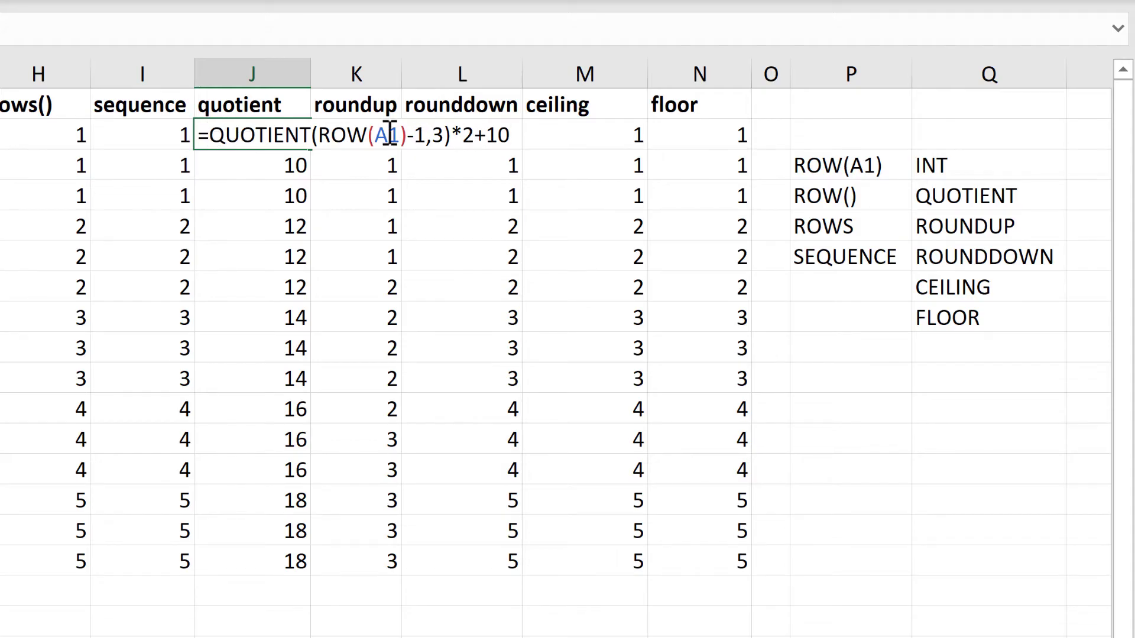
drag(473, 134, 212, 134)
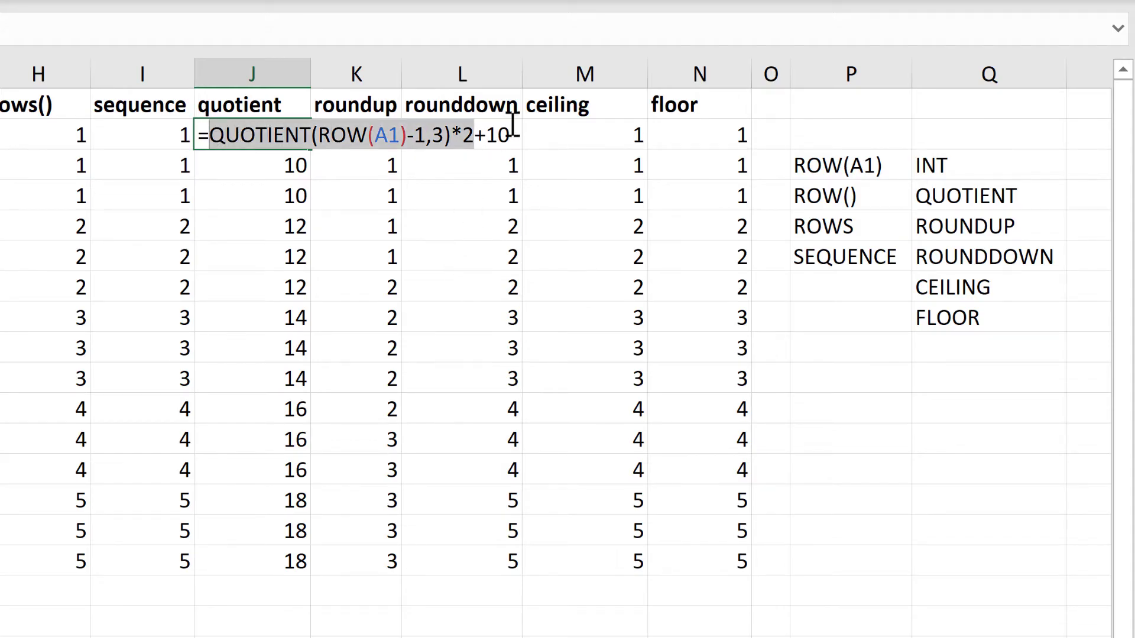
drag(511, 135, 481, 134)
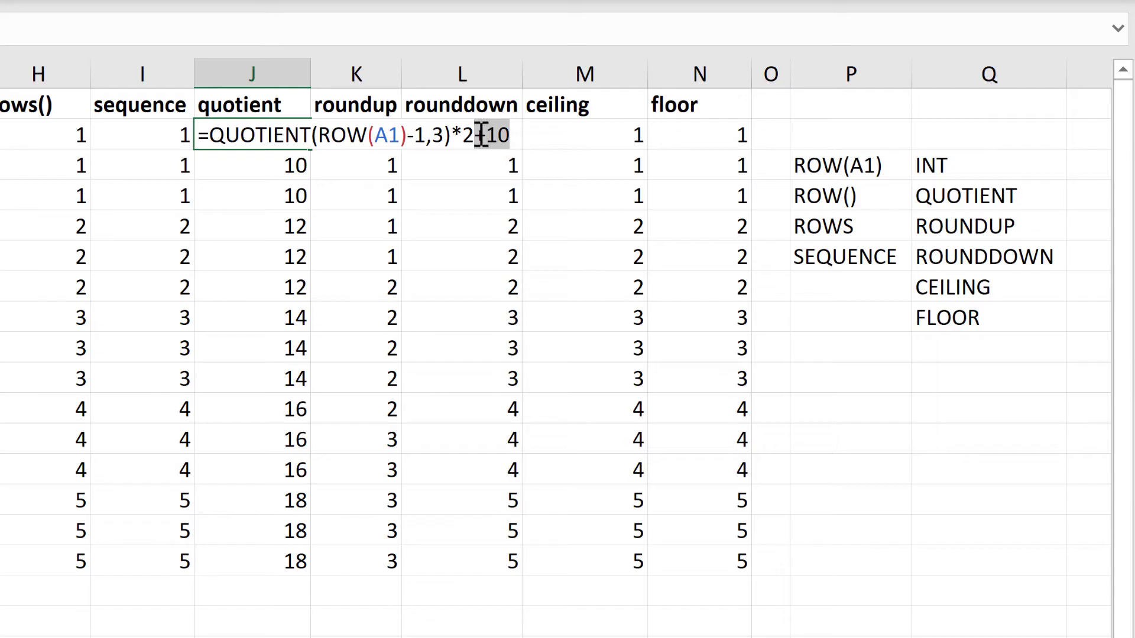
click(477, 135)
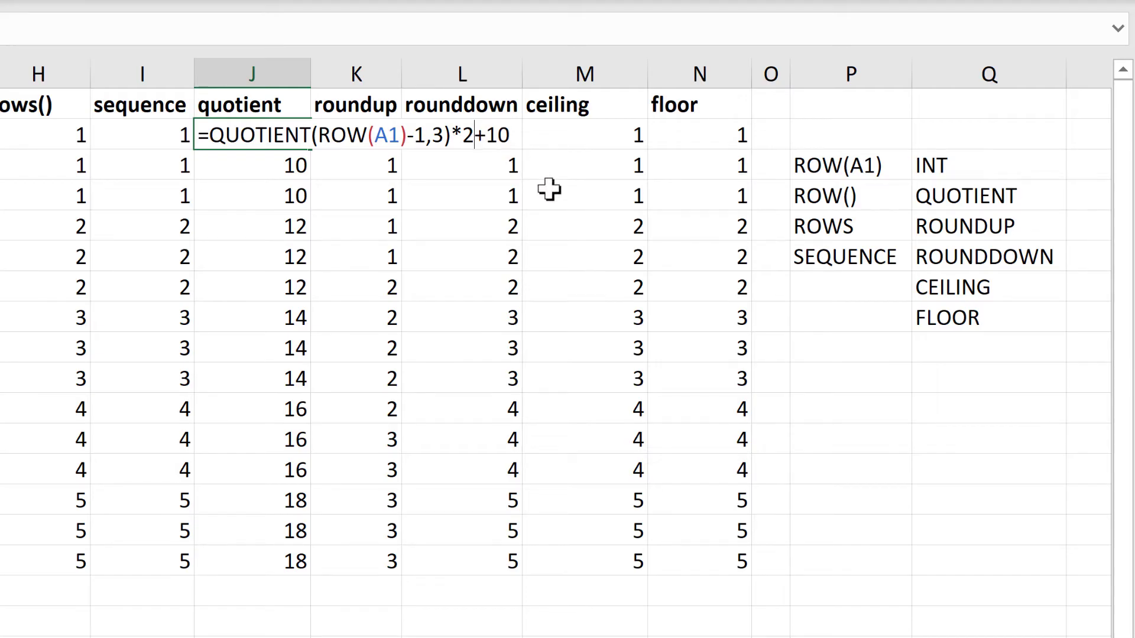
text())
click(213, 136)
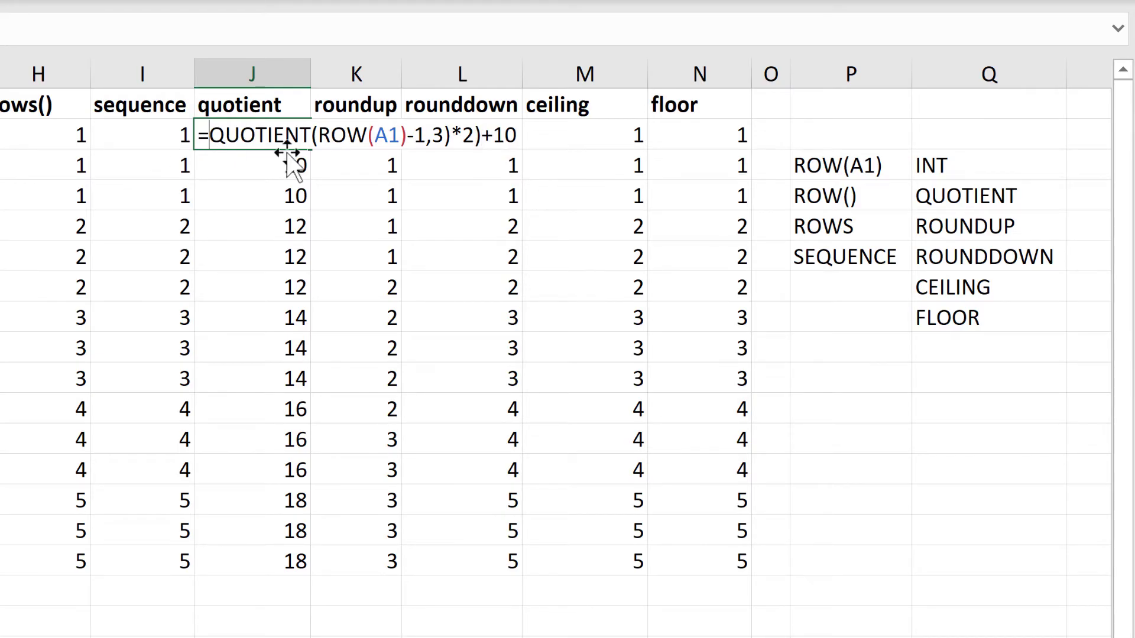
text(()
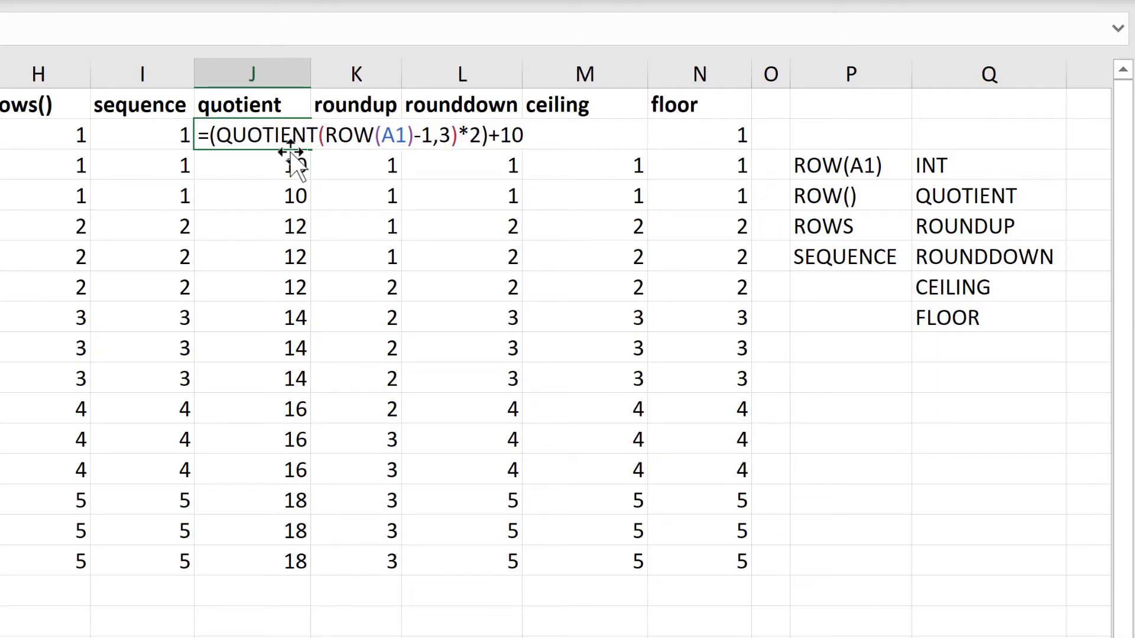
key(Return)
click(299, 133)
double_click(308, 145)
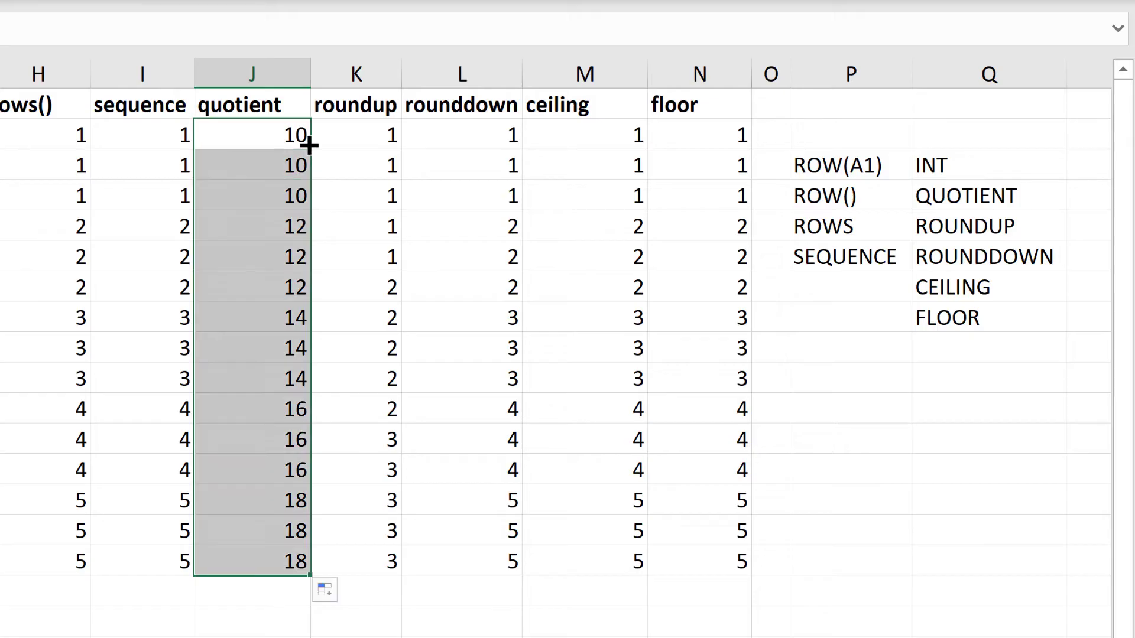
Examine the divisor, the multiplier and the added constant in the J2 formula, leaving the formula as it is.
click(274, 140)
key(F2)
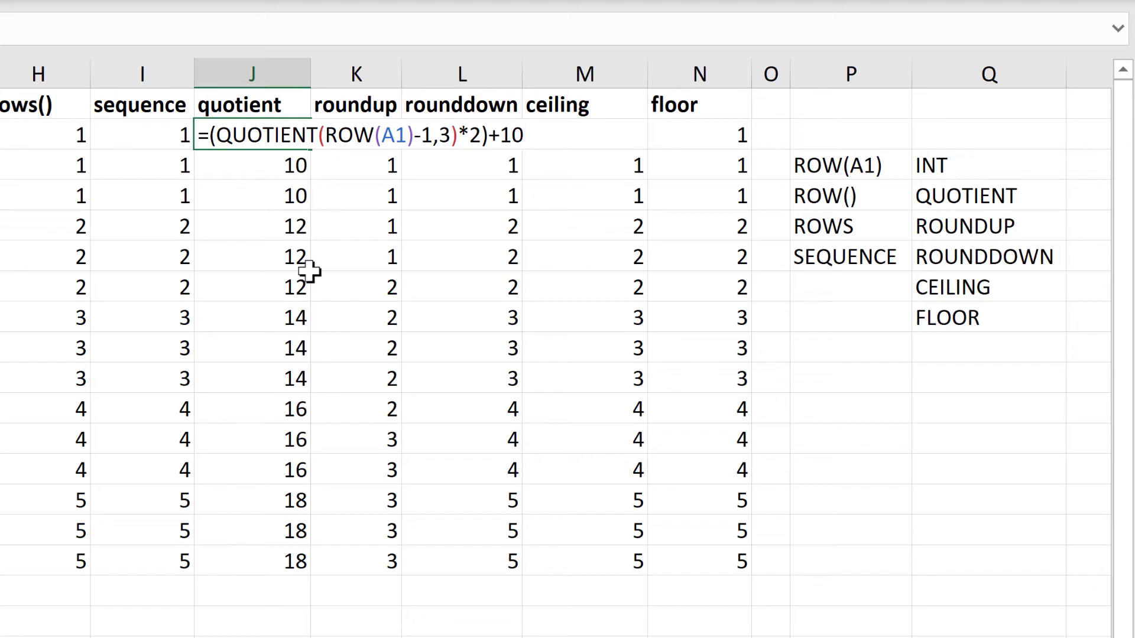
click(450, 135)
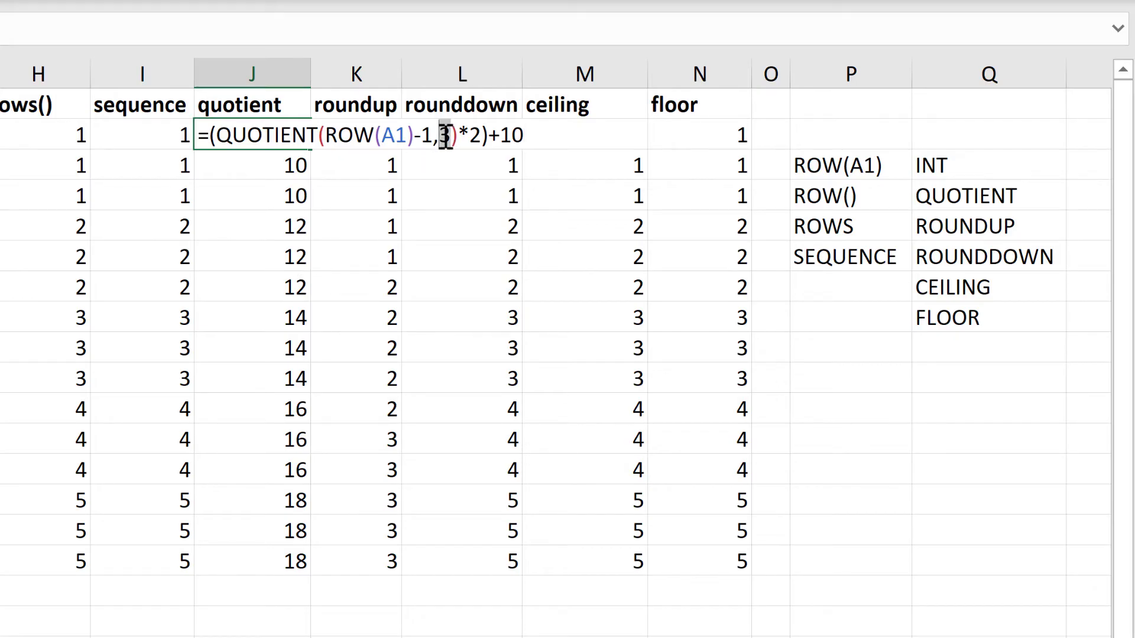
double_click(450, 135)
click(478, 134)
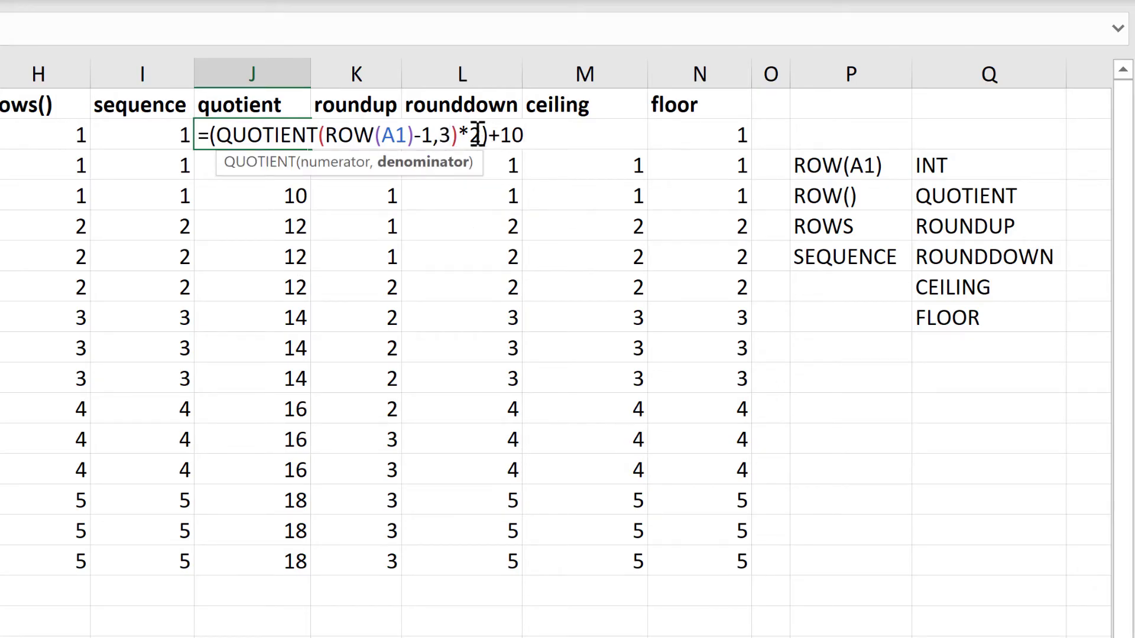
double_click(476, 134)
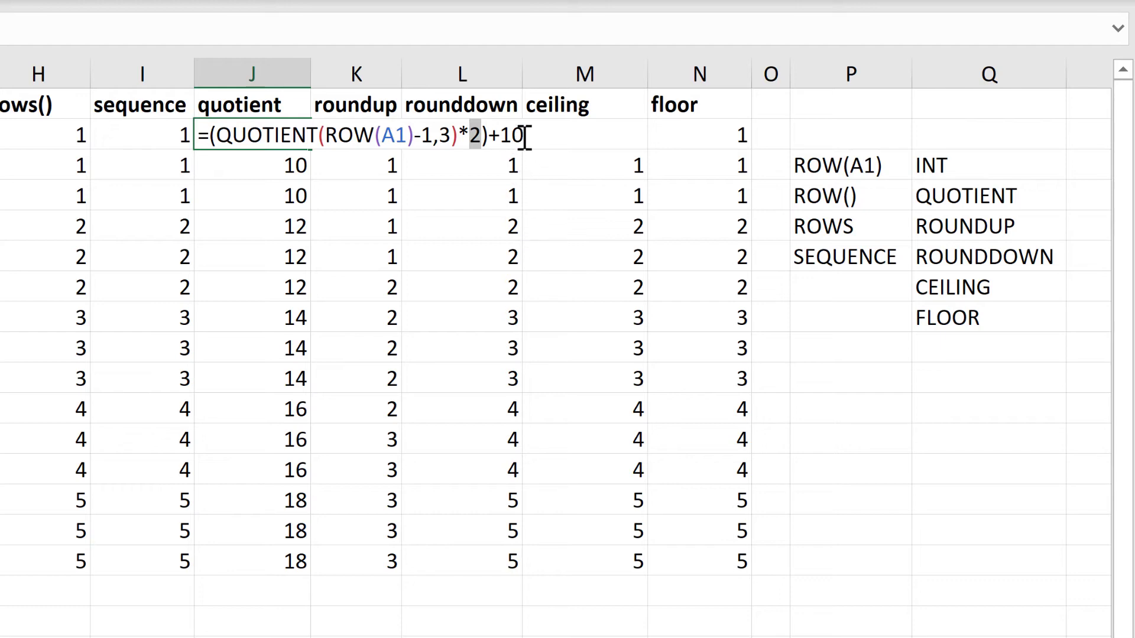
drag(523, 135, 501, 135)
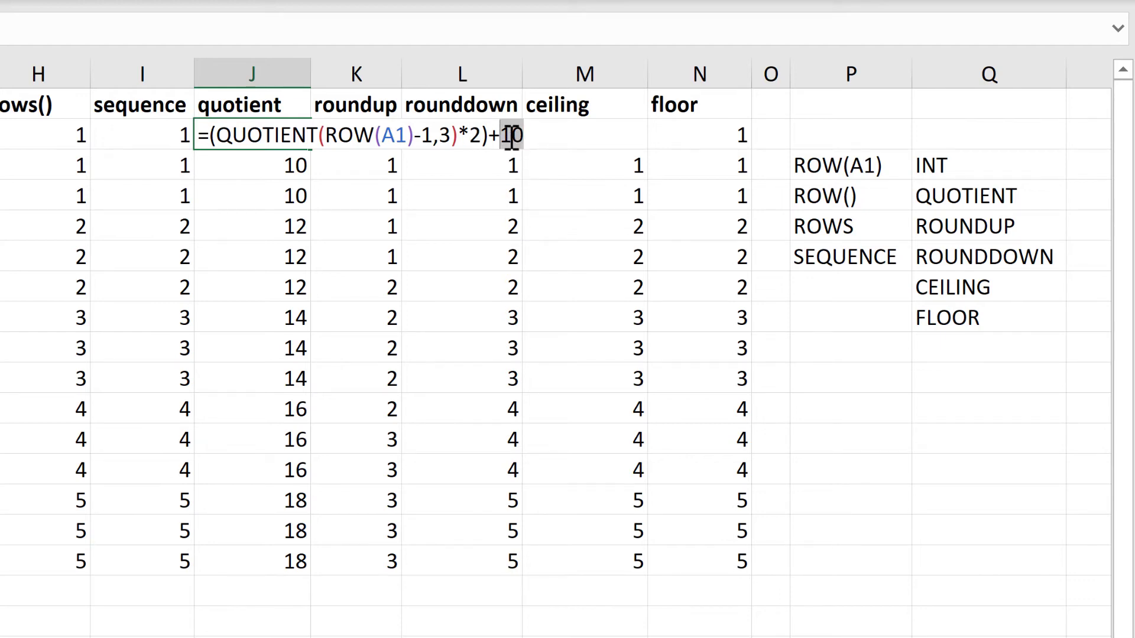
click(511, 135)
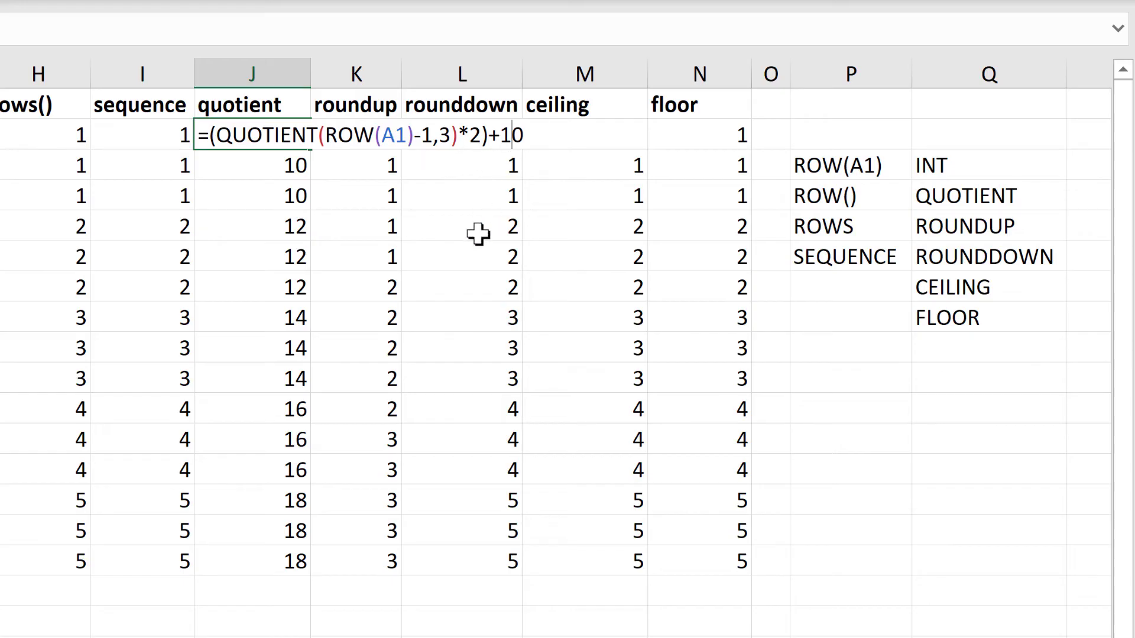
key(ctrl+Return)
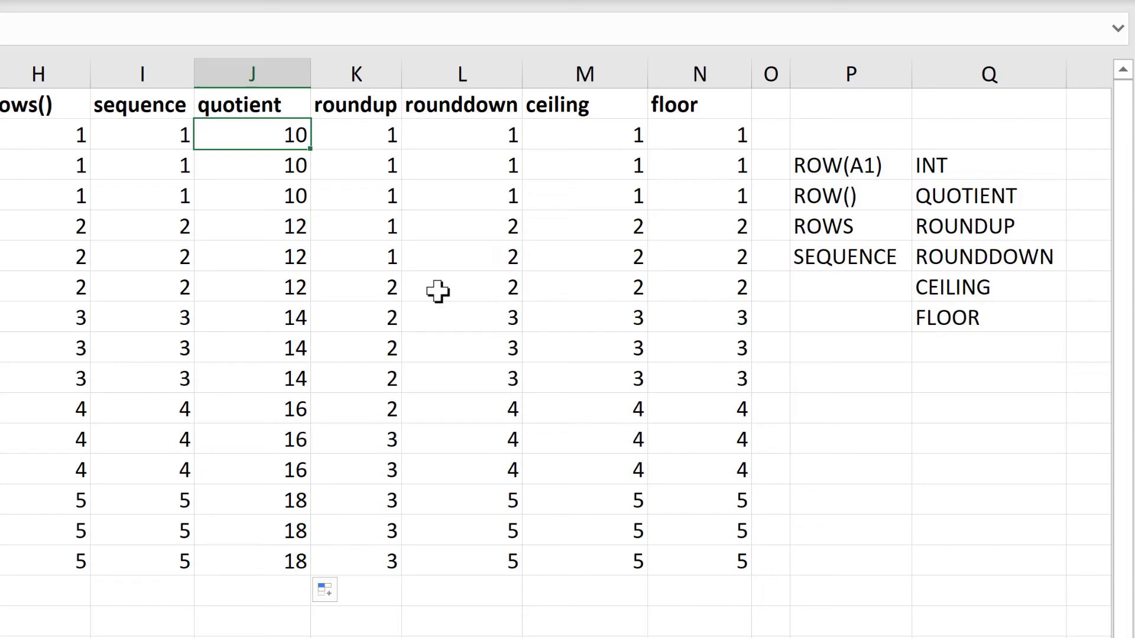
click(262, 624)
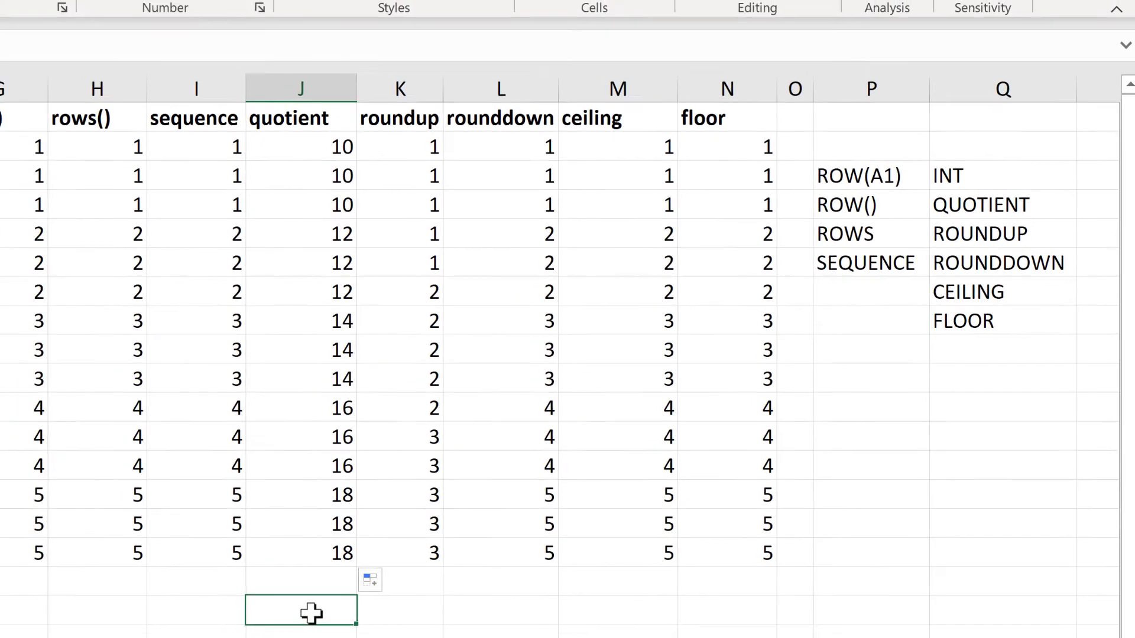